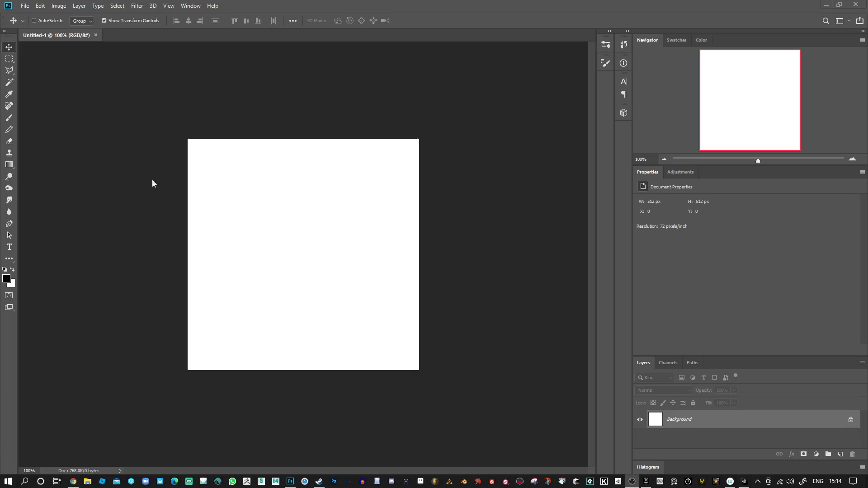
Create a new 512 × 512 pixel document at 72 pixels/inch in 8-bit RGB Color with a white background
{"action": "left_click", "coordinate": [25, 6]}
{"action": "left_click", "coordinate": [32, 14]}
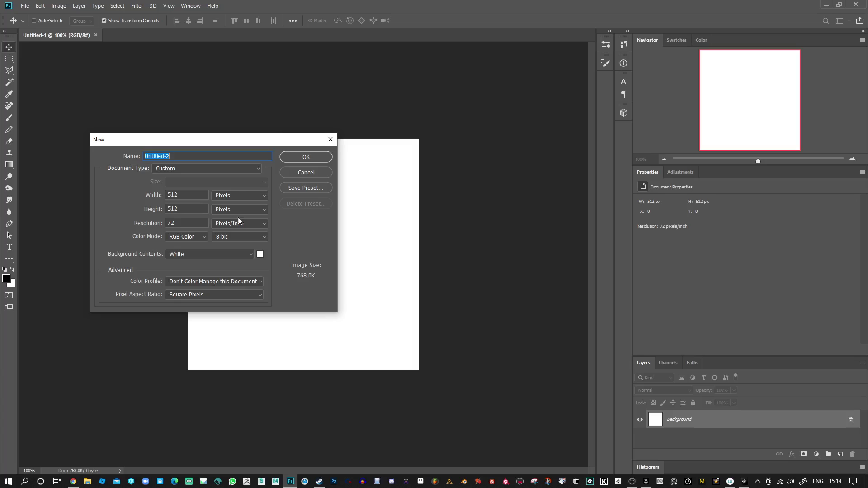
{"action": "left_click", "coordinate": [180, 195]}
{"action": "left_click", "coordinate": [259, 196]}
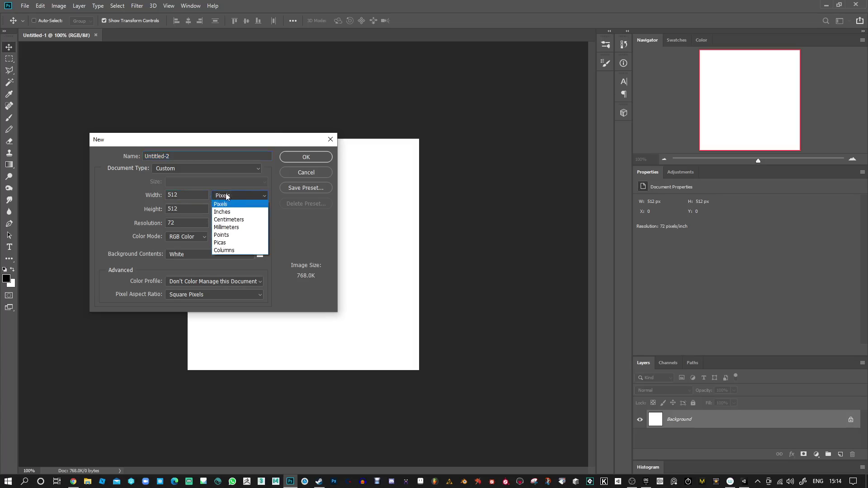
{"action": "left_click", "coordinate": [231, 195]}
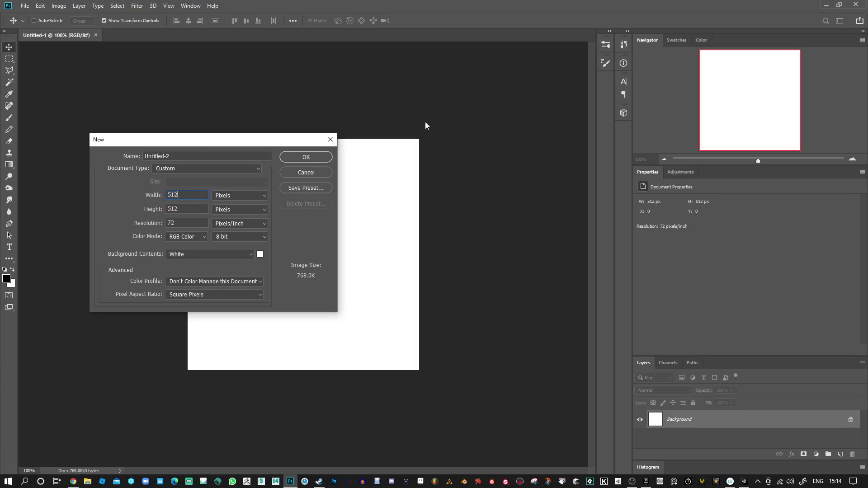
{"action": "left_click", "coordinate": [306, 157]}
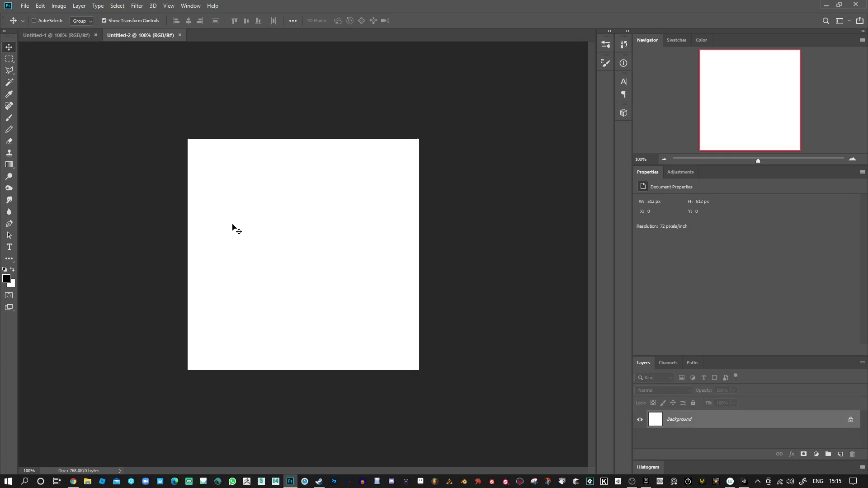
Fill the whole Background layer with the black foreground color using the Paint Bucket tool
{"action": "scroll", "coordinate": [253, 238], "scroll_direction": "up", "scroll_amount": 4, "text": "alt"}
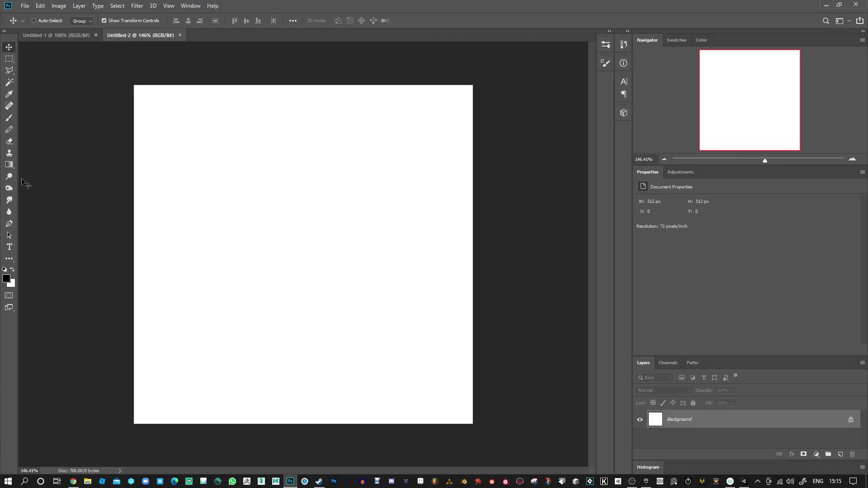
{"action": "left_click", "coordinate": [9, 164]}
{"action": "left_click", "coordinate": [31, 176]}
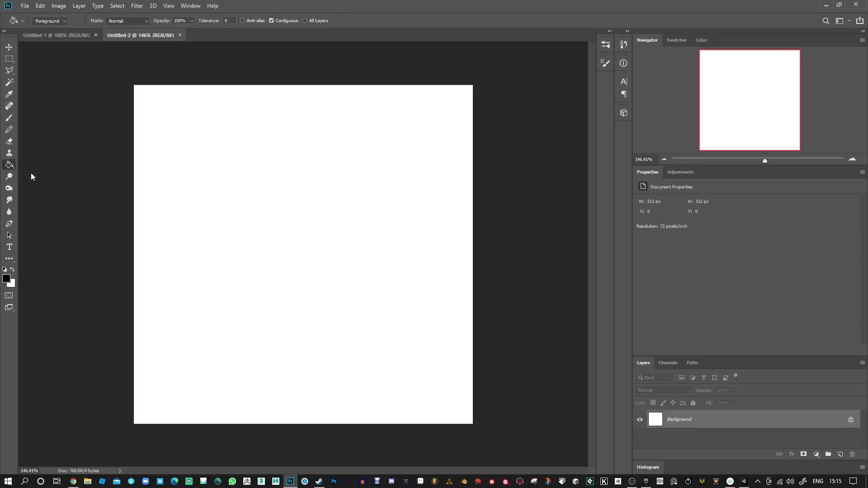
{"action": "left_click", "coordinate": [255, 293]}
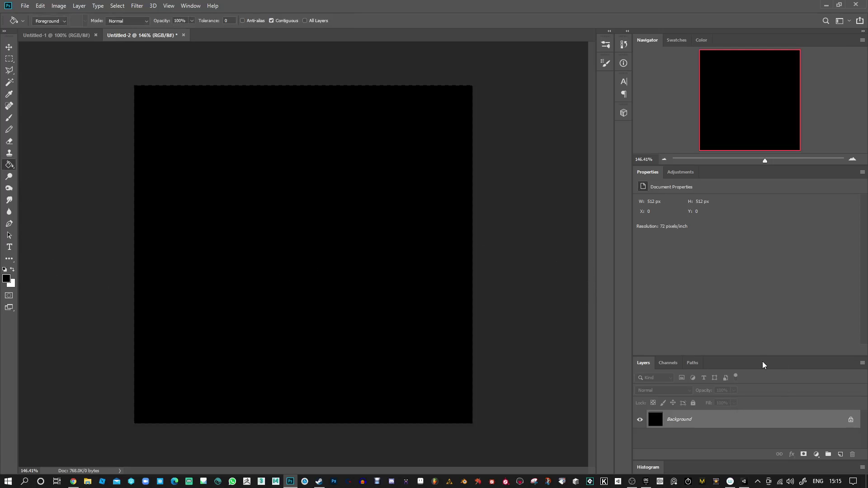
Set the foreground color to pure red (ff0000) for painting with the Brush tool
{"action": "left_click", "coordinate": [10, 118]}
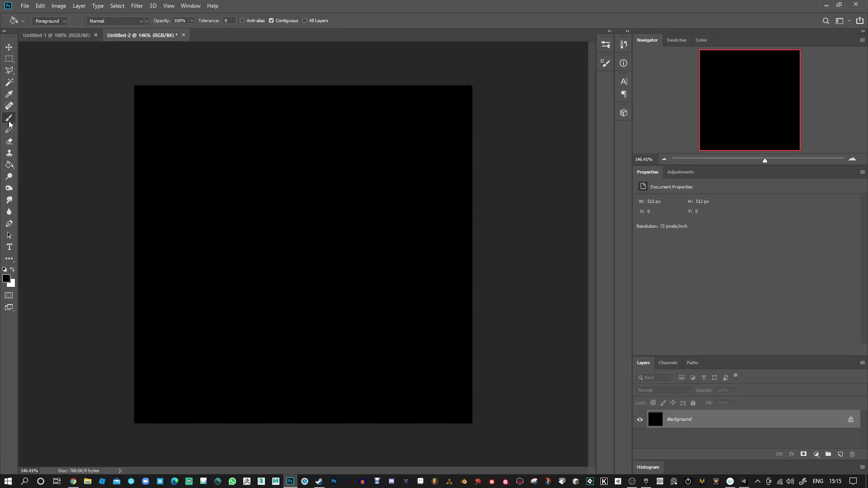
{"action": "left_click", "coordinate": [12, 269]}
{"action": "left_click", "coordinate": [7, 279]}
{"action": "type", "text": "ff0000"}
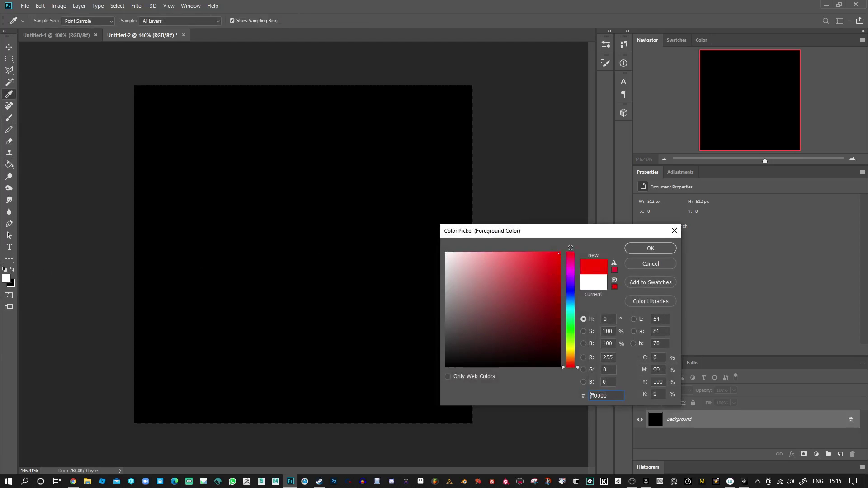
{"action": "left_click", "coordinate": [614, 358]}
{"action": "left_click", "coordinate": [650, 249]}
{"action": "key", "text": "b"}
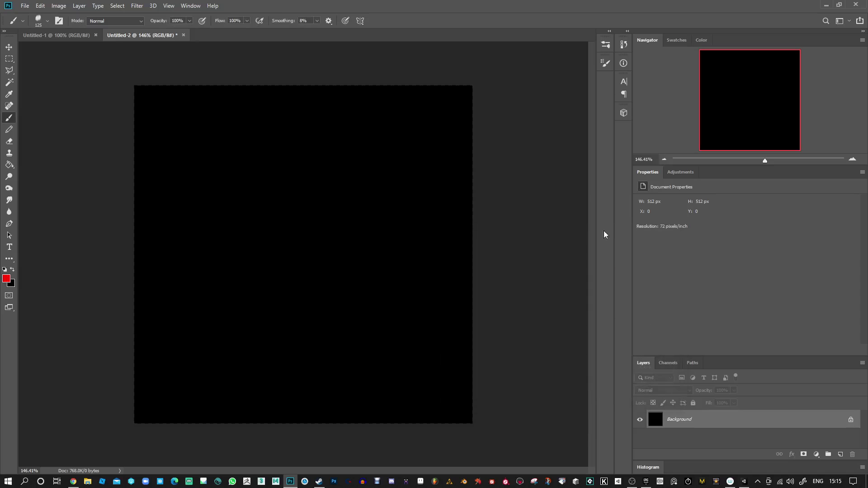
Choose the Hard Round brush at 125 px and paint a broad red band across the upper half of the canvas
{"action": "right_click", "coordinate": [283, 156]}
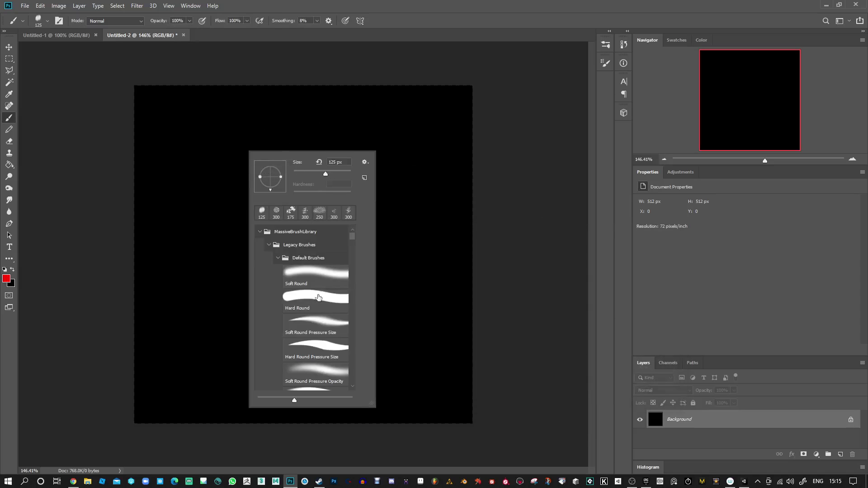
{"action": "left_click", "coordinate": [318, 297]}
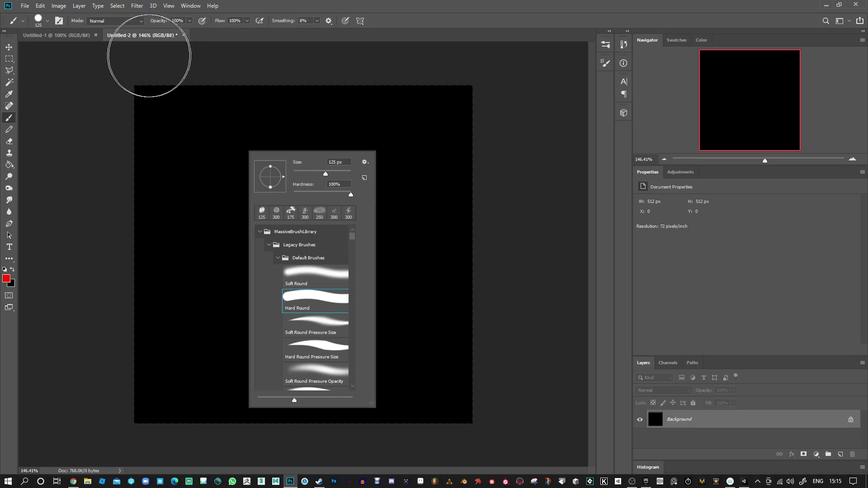
{"action": "mouse_move", "coordinate": [150, 56]}
{"action": "left_mouse_down"}
{"action": "mouse_move", "coordinate": [142, 94]}
{"action": "mouse_move", "coordinate": [165, 107]}
{"action": "mouse_move", "coordinate": [189, 98]}
{"action": "mouse_move", "coordinate": [202, 132]}
{"action": "mouse_move", "coordinate": [237, 170]}
{"action": "mouse_move", "coordinate": [303, 174]}
{"action": "mouse_move", "coordinate": [344, 157]}
{"action": "mouse_move", "coordinate": [388, 166]}
{"action": "mouse_move", "coordinate": [460, 122]}
{"action": "mouse_move", "coordinate": [385, 198]}
{"action": "mouse_move", "coordinate": [251, 199]}
{"action": "mouse_move", "coordinate": [290, 232]}
{"action": "mouse_move", "coordinate": [351, 229]}
{"action": "left_mouse_up"}
Reduce the brush size to about 36 px and smooth out the scalloped edges of the red area
{"action": "right_click", "coordinate": [349, 234]}
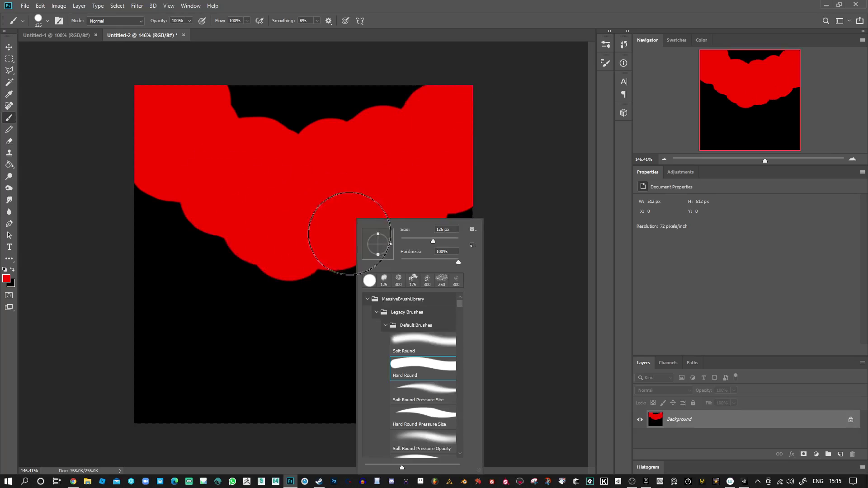
{"action": "left_click_drag", "start_coordinate": [433, 241], "coordinate": [414, 241]}
{"action": "left_click", "coordinate": [344, 252]}
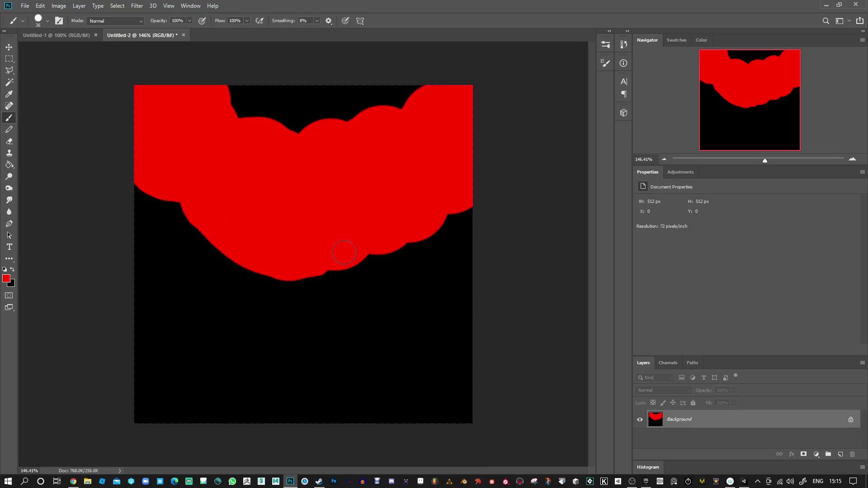
{"action": "left_click_drag", "start_coordinate": [344, 252], "coordinate": [331, 254]}
{"action": "mouse_move", "coordinate": [364, 135]}
{"action": "left_mouse_down"}
{"action": "mouse_move", "coordinate": [253, 117]}
{"action": "mouse_move", "coordinate": [336, 182]}
{"action": "left_mouse_up"}
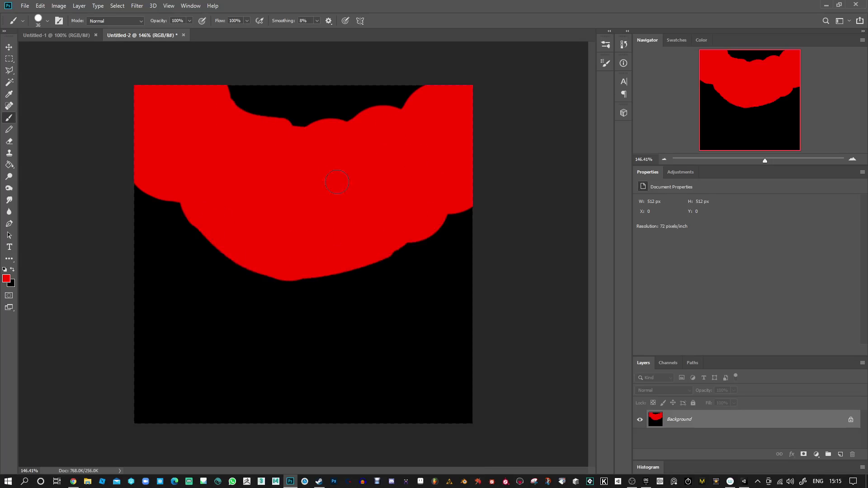
{"action": "left_click_drag", "start_coordinate": [395, 241], "coordinate": [339, 247]}
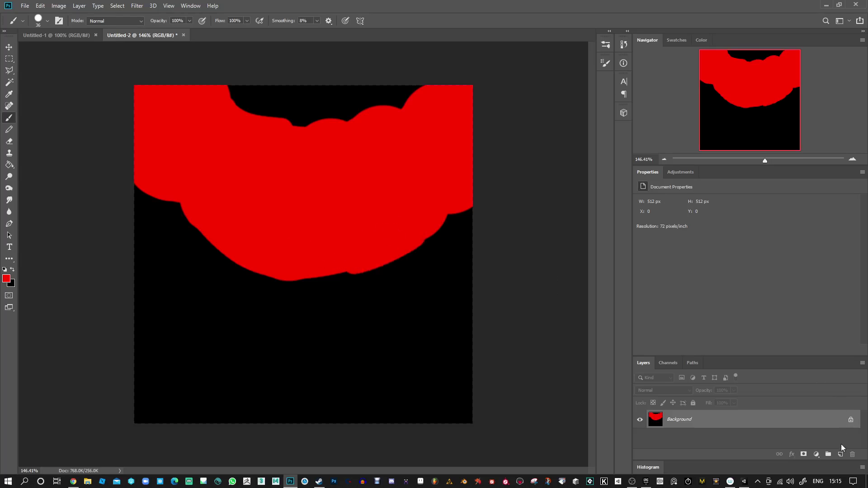
Add a new layer above the Background and set the foreground color to pure green (RGB 0, 255, 0)
{"action": "left_click", "coordinate": [841, 454]}
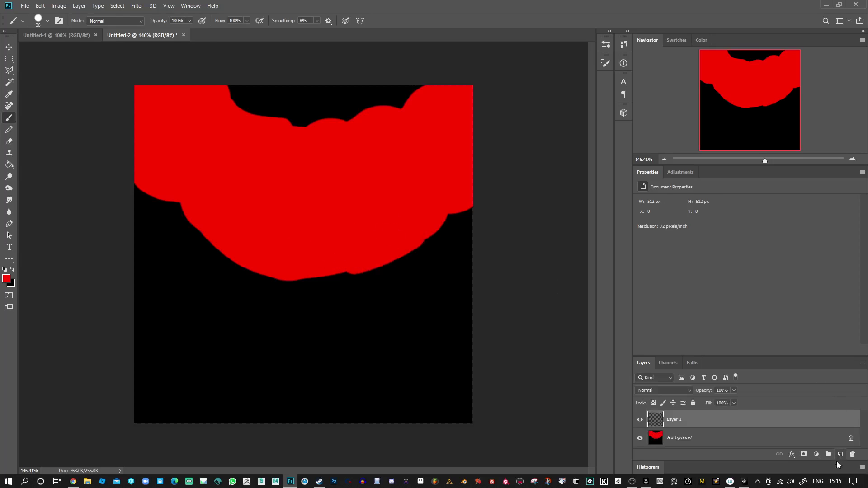
{"action": "left_click", "coordinate": [6, 279]}
{"action": "left_click", "coordinate": [584, 369]}
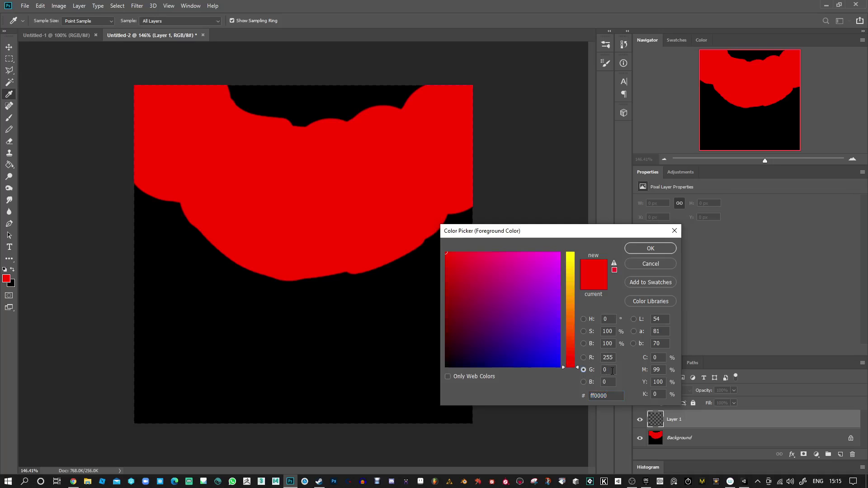
{"action": "type", "text": "255"}
{"action": "key", "text": "shift+Tab"}
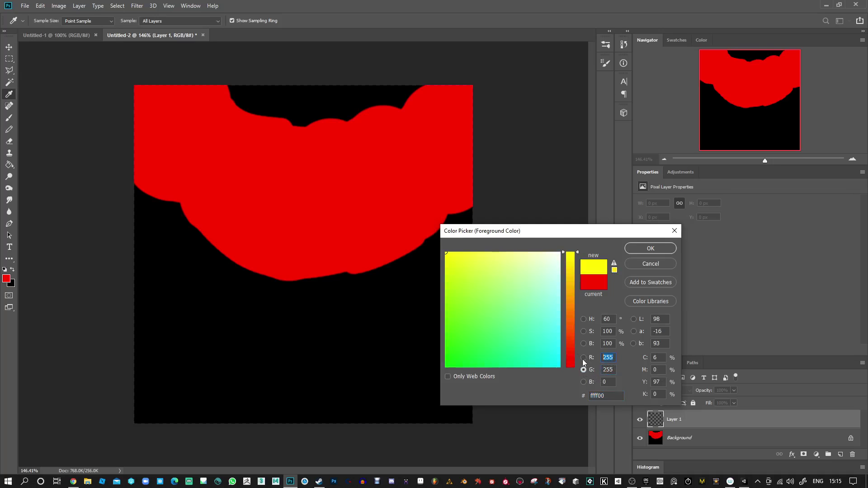
{"action": "type", "text": "0"}
{"action": "left_click", "coordinate": [650, 249]}
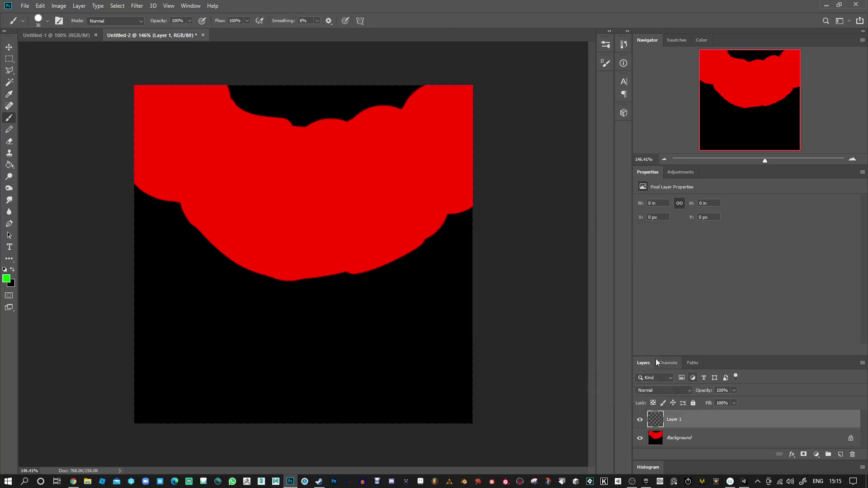
Set Layer 1's blend mode to Linear Dodge (Add) and paint two green shapes that partly overlap the red area
{"action": "left_click", "coordinate": [678, 390]}
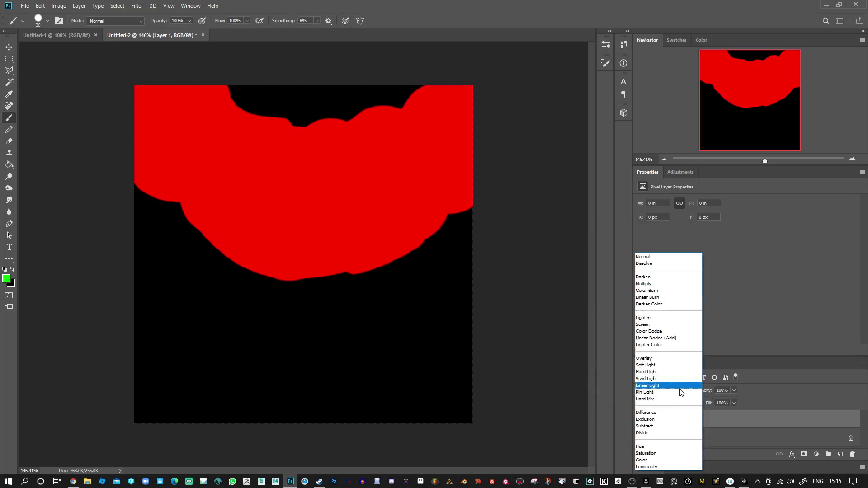
{"action": "left_click", "coordinate": [675, 340]}
{"action": "mouse_move", "coordinate": [410, 321]}
{"action": "left_mouse_down"}
{"action": "mouse_move", "coordinate": [385, 360]}
{"action": "mouse_move", "coordinate": [434, 344]}
{"action": "mouse_move", "coordinate": [361, 357]}
{"action": "mouse_move", "coordinate": [413, 323]}
{"action": "mouse_move", "coordinate": [390, 329]}
{"action": "left_mouse_up"}
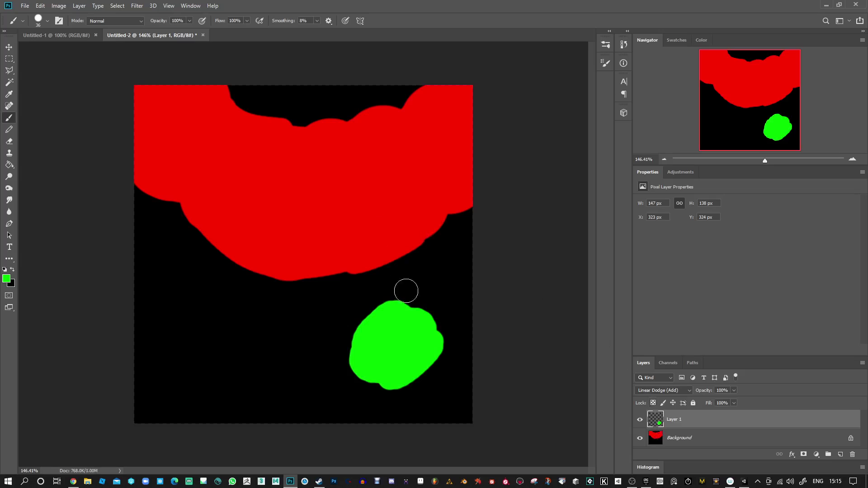
{"action": "mouse_move", "coordinate": [405, 290]}
{"action": "left_mouse_down"}
{"action": "mouse_move", "coordinate": [389, 213]}
{"action": "mouse_move", "coordinate": [406, 260]}
{"action": "mouse_move", "coordinate": [394, 244]}
{"action": "mouse_move", "coordinate": [402, 217]}
{"action": "mouse_move", "coordinate": [348, 262]}
{"action": "mouse_move", "coordinate": [367, 273]}
{"action": "mouse_move", "coordinate": [351, 257]}
{"action": "mouse_move", "coordinate": [433, 262]}
{"action": "mouse_move", "coordinate": [368, 296]}
{"action": "mouse_move", "coordinate": [354, 337]}
{"action": "mouse_move", "coordinate": [390, 302]}
{"action": "mouse_move", "coordinate": [419, 312]}
{"action": "mouse_move", "coordinate": [431, 288]}
{"action": "mouse_move", "coordinate": [387, 212]}
{"action": "mouse_move", "coordinate": [345, 253]}
{"action": "mouse_move", "coordinate": [348, 325]}
{"action": "mouse_move", "coordinate": [402, 238]}
{"action": "mouse_move", "coordinate": [401, 205]}
{"action": "left_mouse_up"}
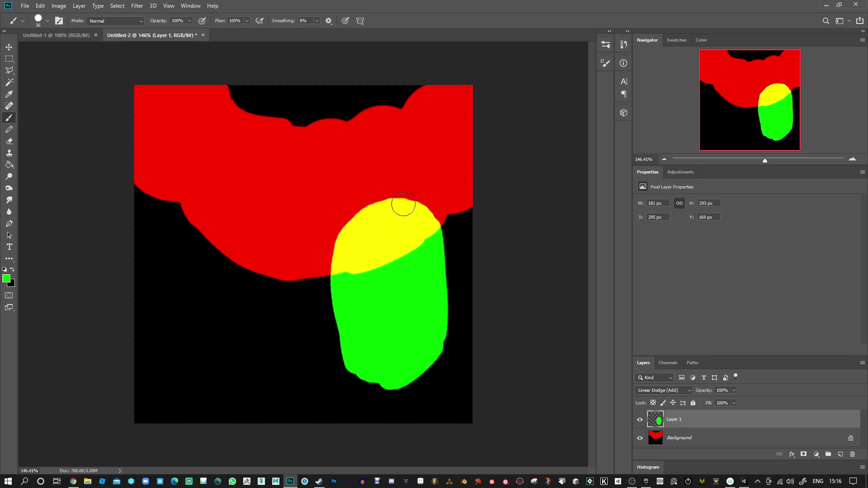
{"action": "mouse_move", "coordinate": [349, 119]}
{"action": "left_mouse_down"}
{"action": "mouse_move", "coordinate": [338, 128]}
{"action": "mouse_move", "coordinate": [353, 113]}
{"action": "mouse_move", "coordinate": [319, 129]}
{"action": "mouse_move", "coordinate": [337, 106]}
{"action": "mouse_move", "coordinate": [345, 120]}
{"action": "mouse_move", "coordinate": [331, 128]}
{"action": "mouse_move", "coordinate": [362, 144]}
{"action": "left_mouse_up"}
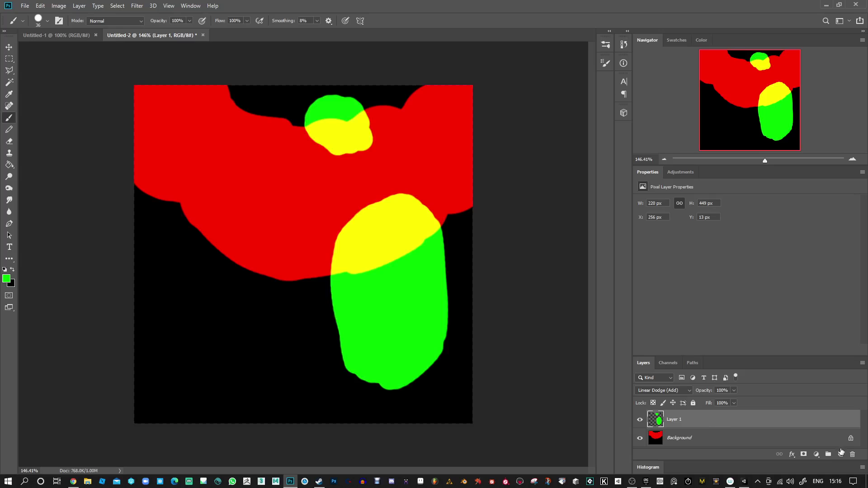
Add another layer above Layer 1 and set its blend mode to Linear Dodge (Add)
{"action": "left_click", "coordinate": [841, 457]}
{"action": "left_click", "coordinate": [662, 391]}
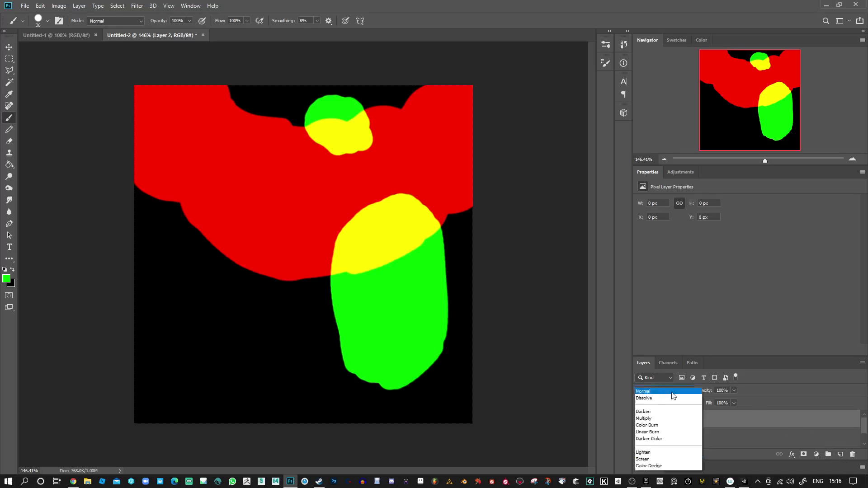
{"action": "left_click", "coordinate": [676, 338]}
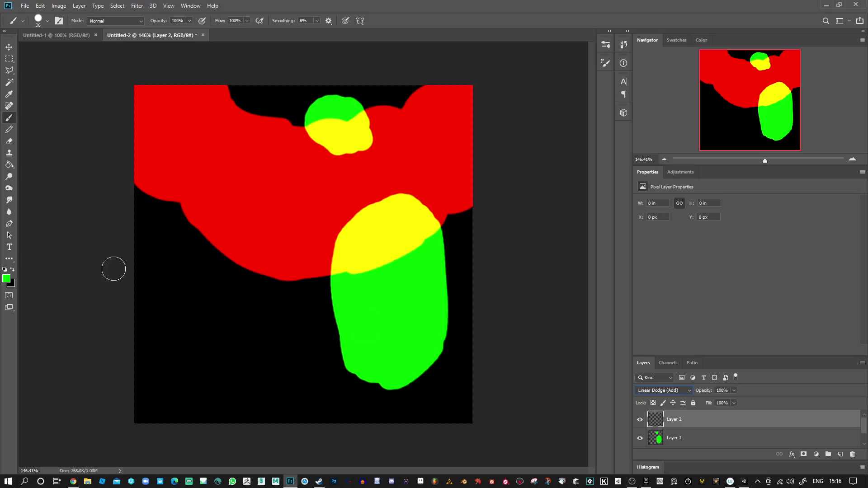
Set the foreground color to pure blue (RGB 0, 0, 255)
{"action": "left_click", "coordinate": [6, 278]}
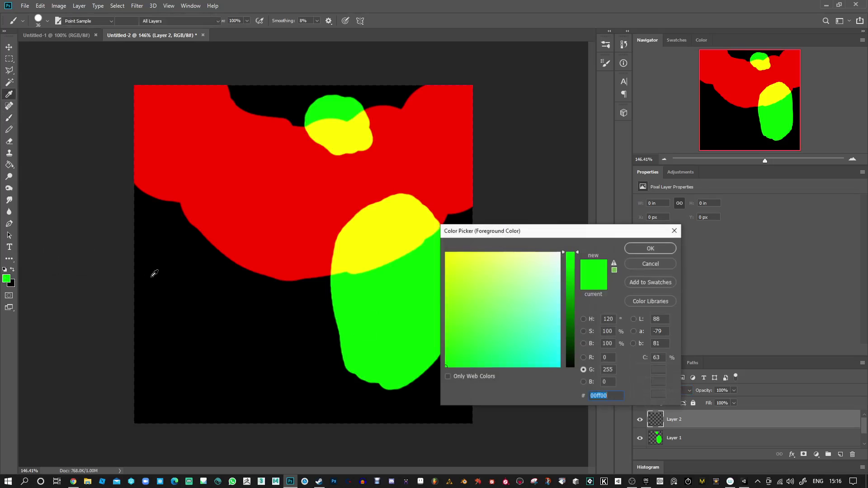
{"action": "left_click", "coordinate": [605, 382]}
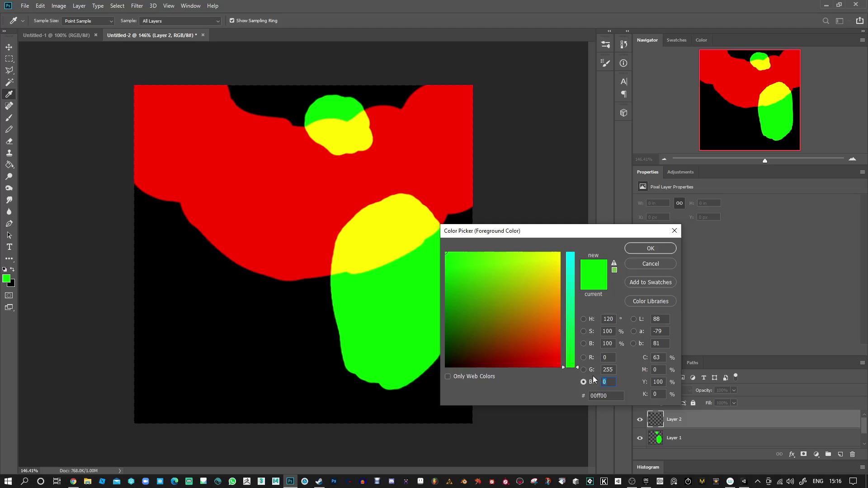
{"action": "type", "text": "255"}
{"action": "double_click", "coordinate": [613, 369]}
{"action": "type", "text": "0"}
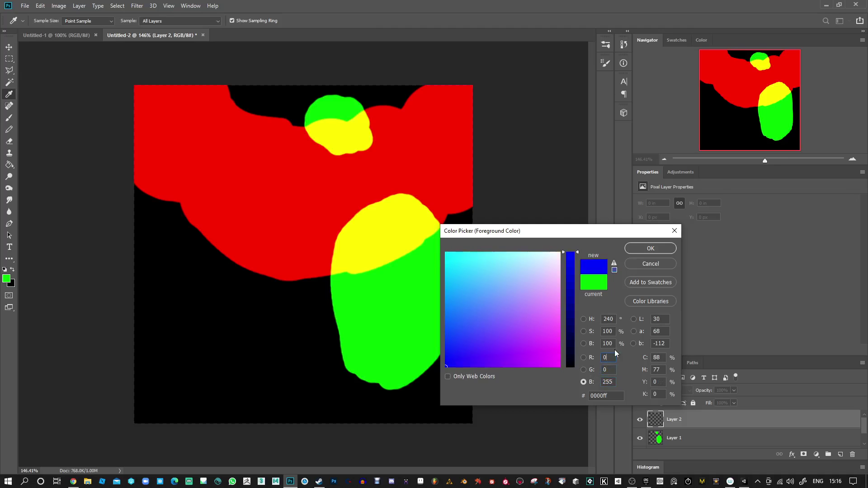
{"action": "left_click", "coordinate": [651, 249]}
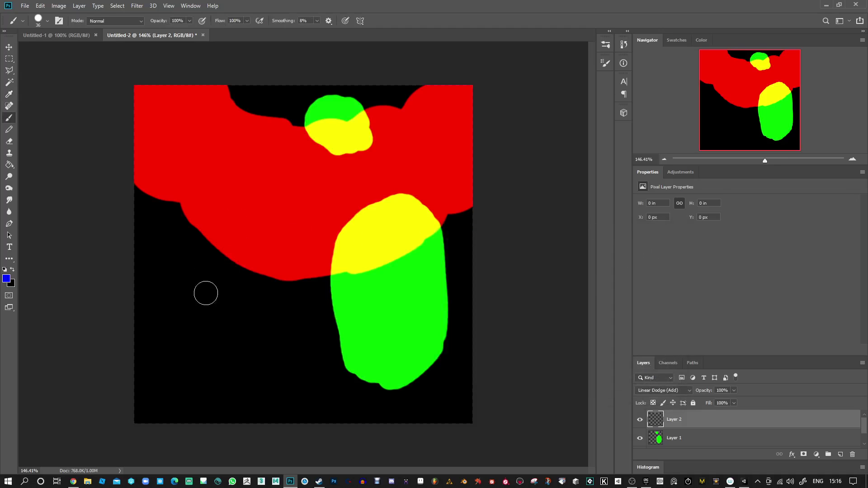
Paint blue blobs on Layer 2 over the black background, the green shape, the red edge and the red-green overlap
{"action": "mouse_move", "coordinate": [205, 292]}
{"action": "left_mouse_down"}
{"action": "mouse_move", "coordinate": [211, 285]}
{"action": "mouse_move", "coordinate": [213, 357]}
{"action": "mouse_move", "coordinate": [208, 287]}
{"action": "mouse_move", "coordinate": [240, 306]}
{"action": "mouse_move", "coordinate": [203, 351]}
{"action": "mouse_move", "coordinate": [222, 349]}
{"action": "left_mouse_up"}
{"action": "mouse_move", "coordinate": [353, 328]}
{"action": "left_mouse_down"}
{"action": "mouse_move", "coordinate": [324, 362]}
{"action": "mouse_move", "coordinate": [329, 341]}
{"action": "mouse_move", "coordinate": [323, 348]}
{"action": "mouse_move", "coordinate": [357, 310]}
{"action": "left_mouse_up"}
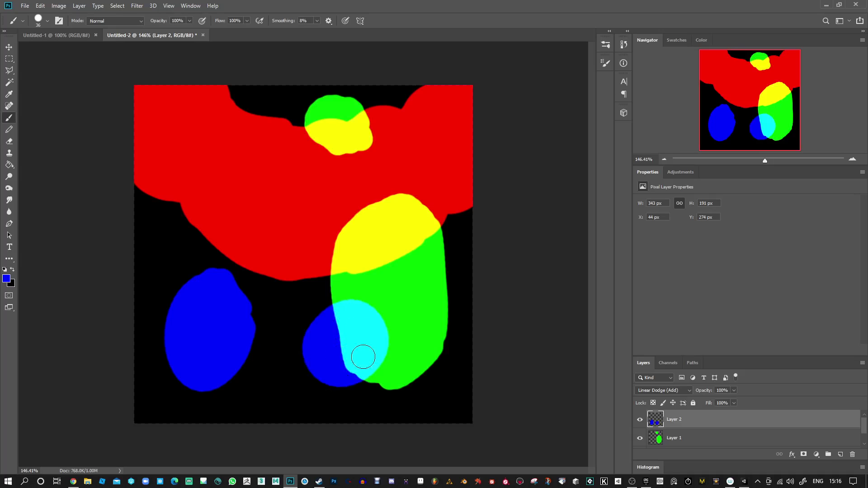
{"action": "mouse_move", "coordinate": [287, 287]}
{"action": "left_mouse_down"}
{"action": "mouse_move", "coordinate": [276, 290]}
{"action": "mouse_move", "coordinate": [290, 271]}
{"action": "mouse_move", "coordinate": [272, 290]}
{"action": "mouse_move", "coordinate": [286, 304]}
{"action": "mouse_move", "coordinate": [290, 268]}
{"action": "left_mouse_up"}
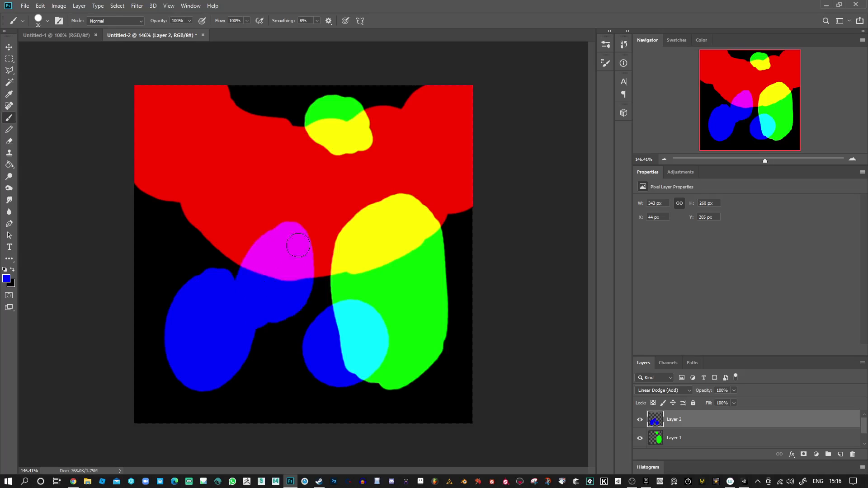
{"action": "mouse_move", "coordinate": [343, 231]}
{"action": "left_mouse_down"}
{"action": "mouse_move", "coordinate": [354, 238]}
{"action": "mouse_move", "coordinate": [351, 222]}
{"action": "mouse_move", "coordinate": [326, 212]}
{"action": "mouse_move", "coordinate": [368, 246]}
{"action": "left_mouse_up"}
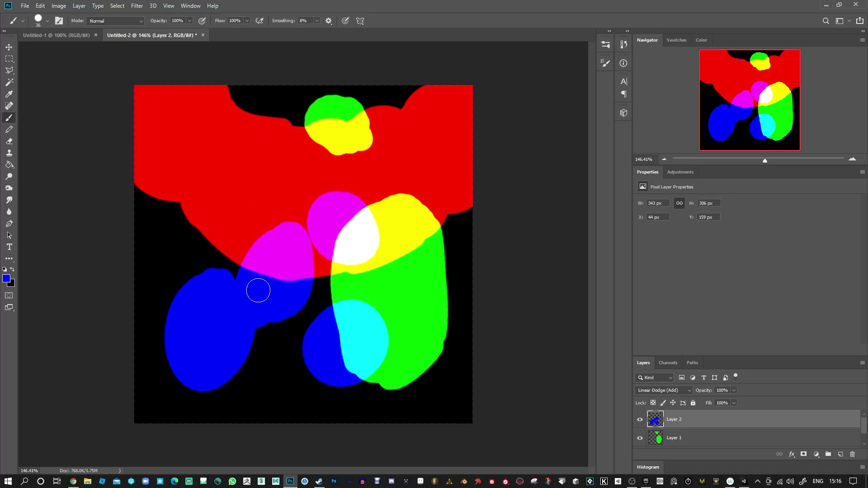
Merge all visible layers into a single layer
{"action": "right_click", "coordinate": [710, 421]}
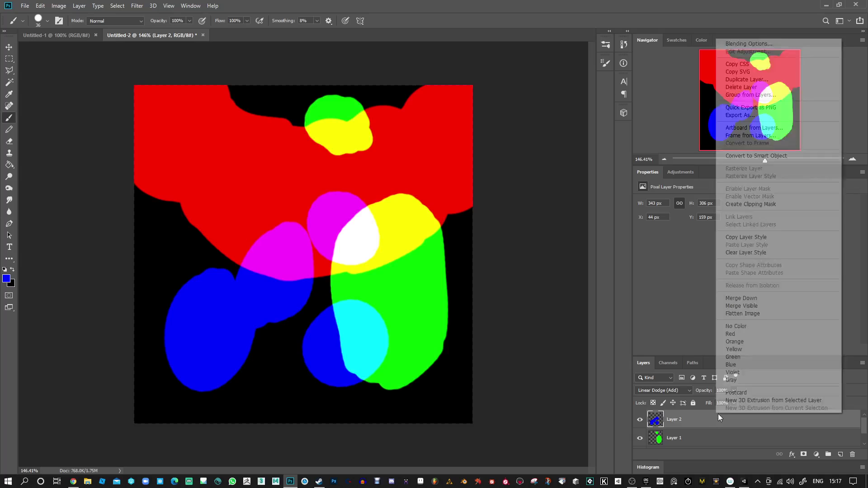
{"action": "left_click", "coordinate": [750, 311]}
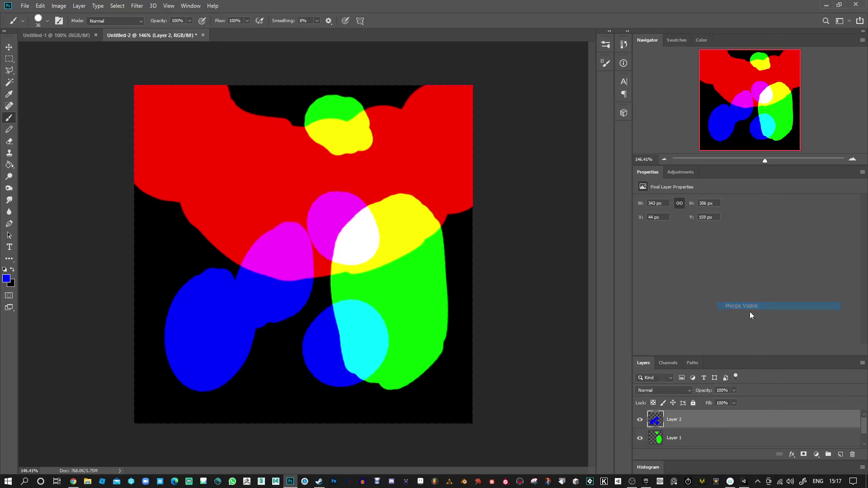
Inspect the red, green and blue channels of the merged image individually, then restore the full RGB view
{"action": "left_click", "coordinate": [668, 362]}
{"action": "left_click", "coordinate": [665, 396]}
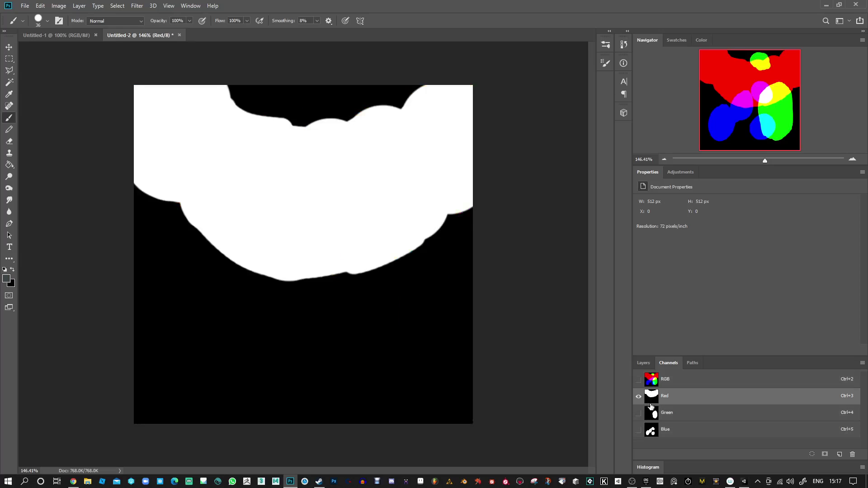
{"action": "left_click", "coordinate": [654, 418]}
{"action": "left_click", "coordinate": [654, 434]}
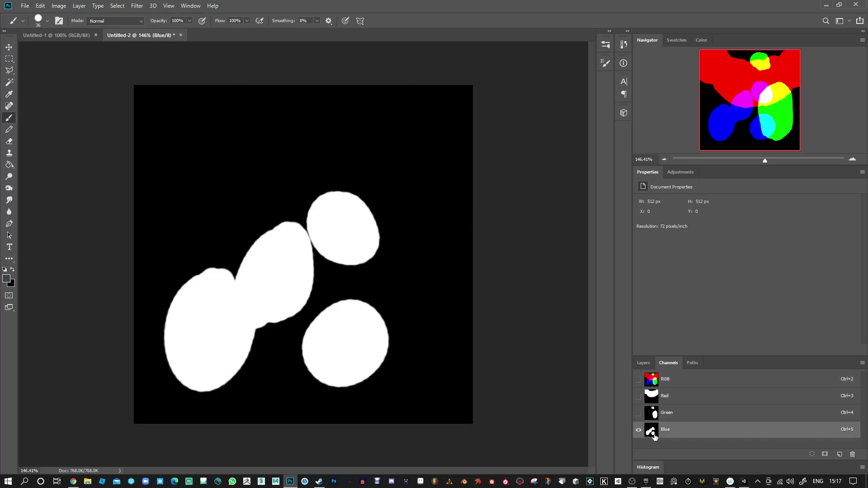
{"action": "left_click", "coordinate": [652, 416]}
{"action": "left_click", "coordinate": [653, 397]}
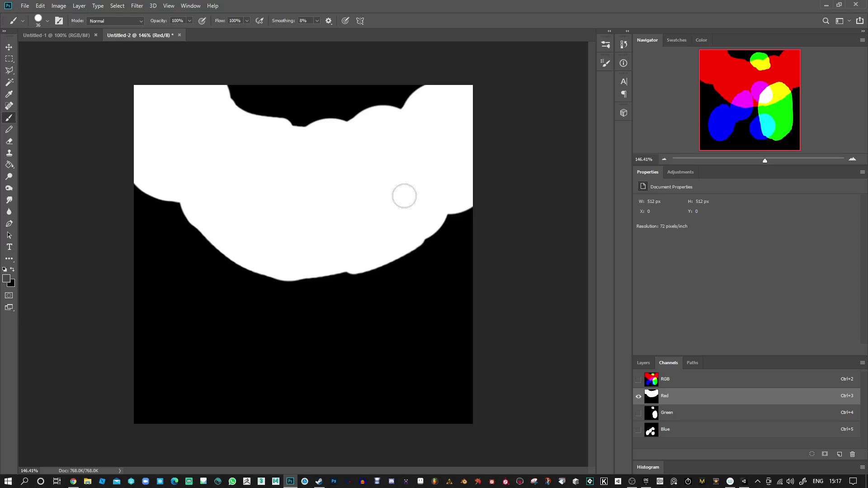
{"action": "left_click", "coordinate": [652, 414]}
{"action": "left_click", "coordinate": [653, 431]}
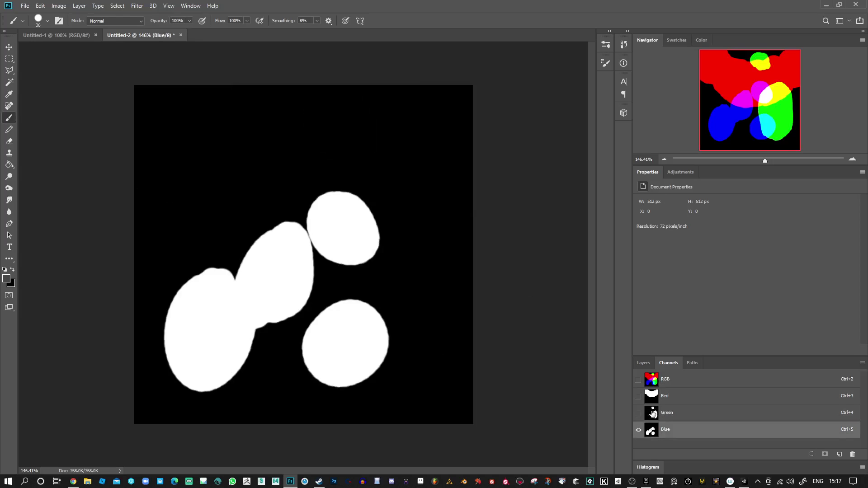
{"action": "left_click", "coordinate": [653, 415]}
{"action": "left_click", "coordinate": [652, 398]}
{"action": "left_click", "coordinate": [655, 413]}
{"action": "left_click", "coordinate": [653, 432]}
{"action": "left_click", "coordinate": [653, 414]}
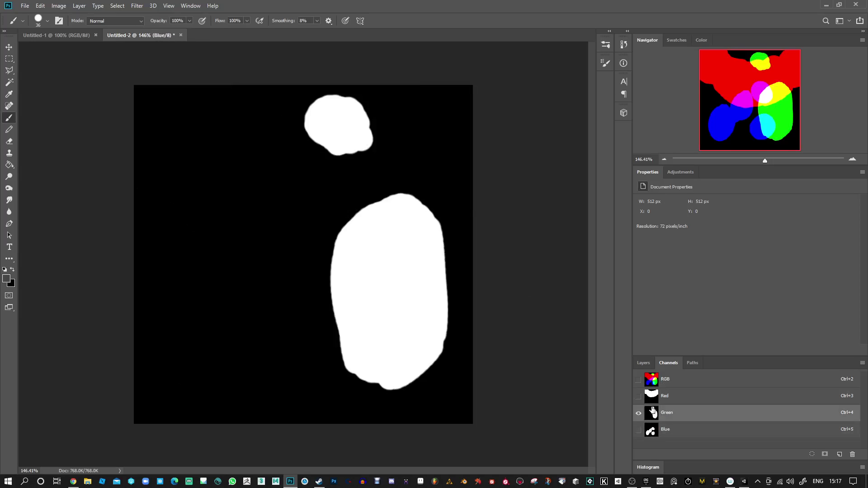
{"action": "left_click", "coordinate": [652, 398]}
{"action": "left_click", "coordinate": [655, 382]}
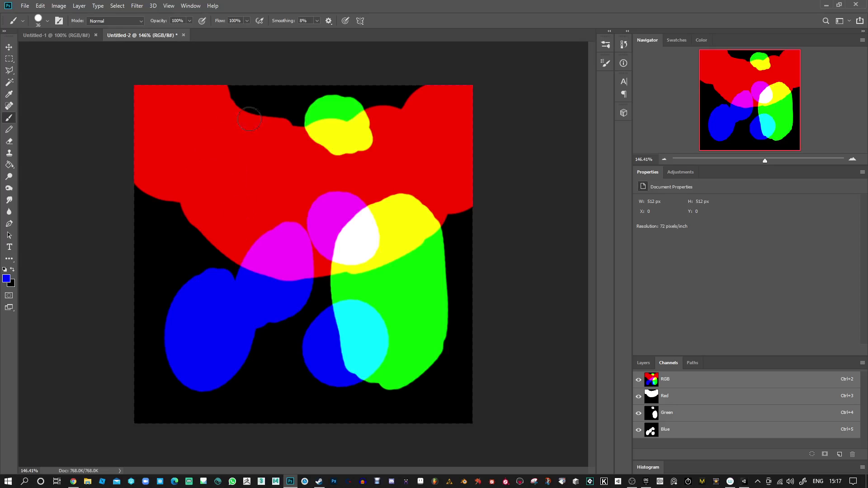
Try a single blue dab on the red area beside the yellow shape and undo it
{"action": "left_click", "coordinate": [384, 146]}
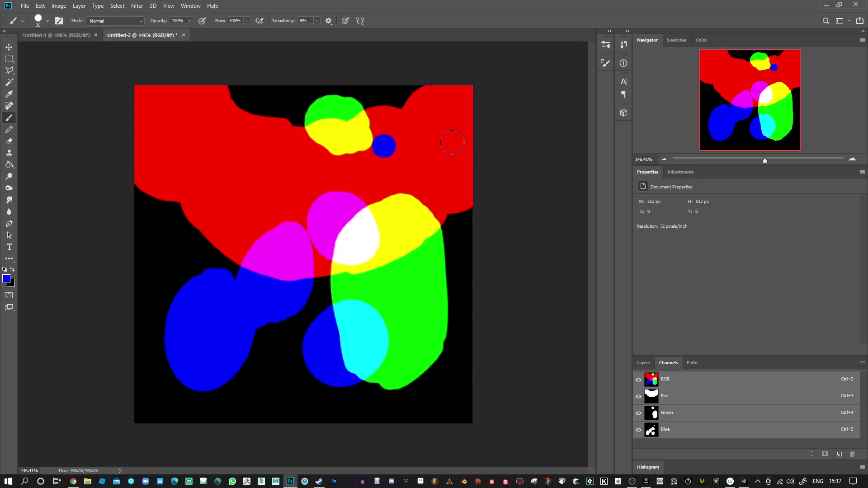
{"action": "key", "text": "ctrl+z"}
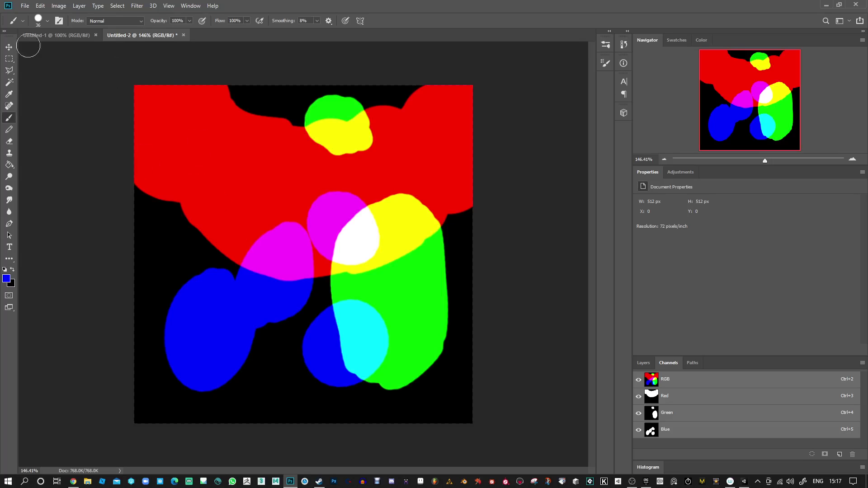
Save the image to the Desktop as a PNG named Mask_test, using the large file size (fastest saving) option
{"action": "left_click", "coordinate": [25, 6]}
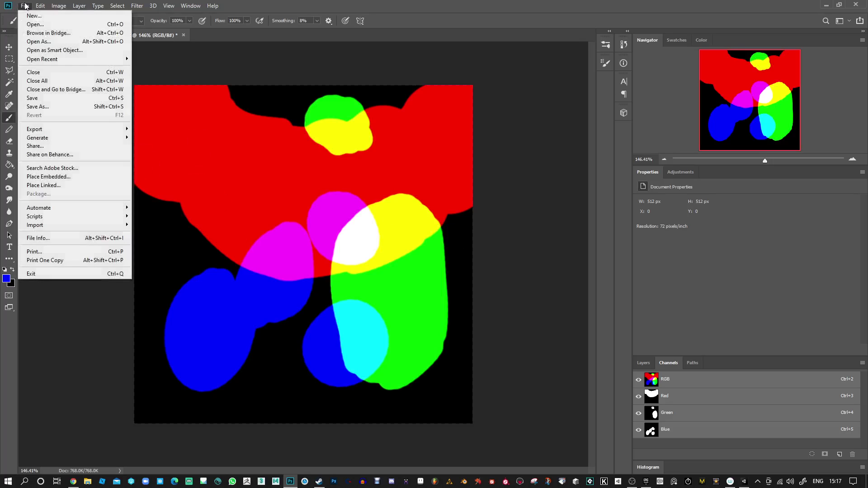
{"action": "left_click", "coordinate": [56, 107]}
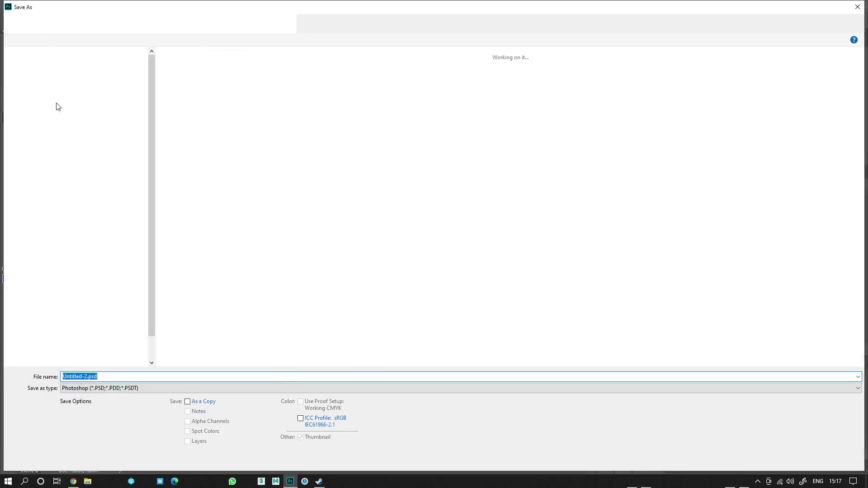
{"action": "left_click", "coordinate": [39, 71]}
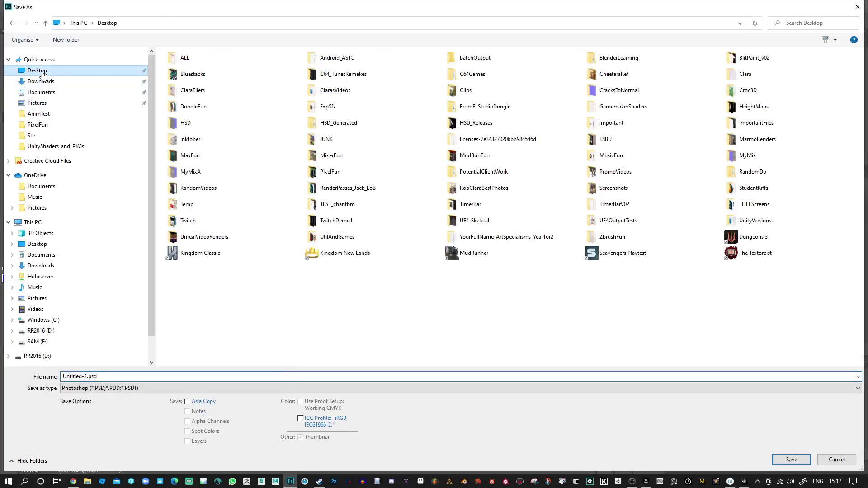
{"action": "left_click", "coordinate": [131, 387]}
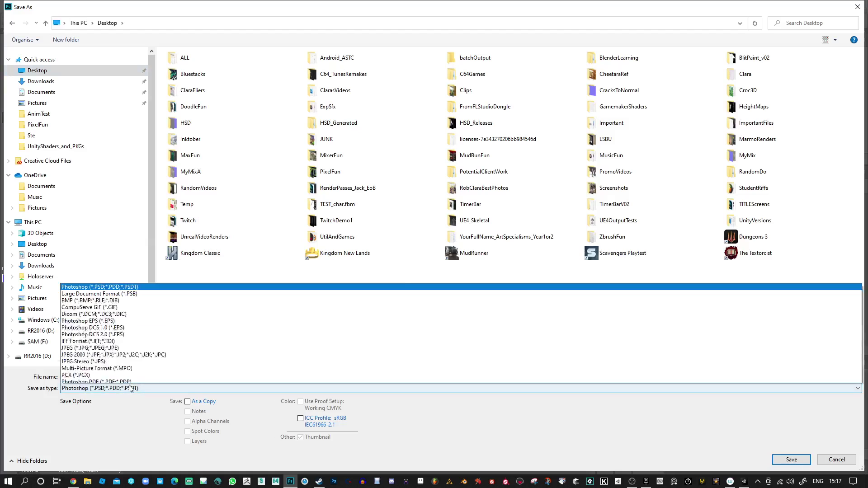
{"action": "left_click", "coordinate": [140, 352]}
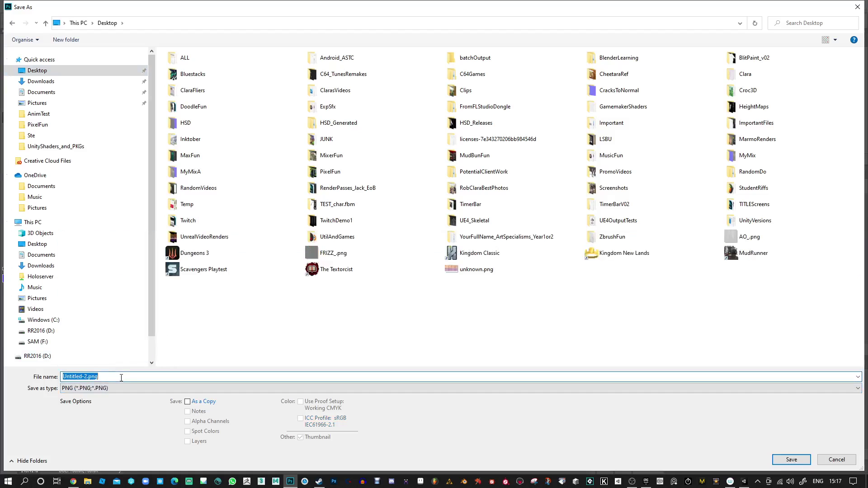
{"action": "type", "text": "Mask_test"}
{"action": "key", "text": "Return"}
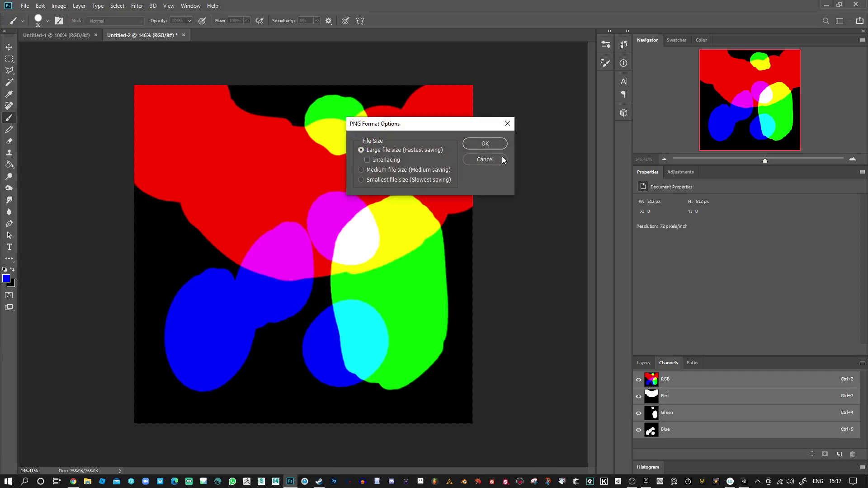
{"action": "left_click", "coordinate": [500, 142]}
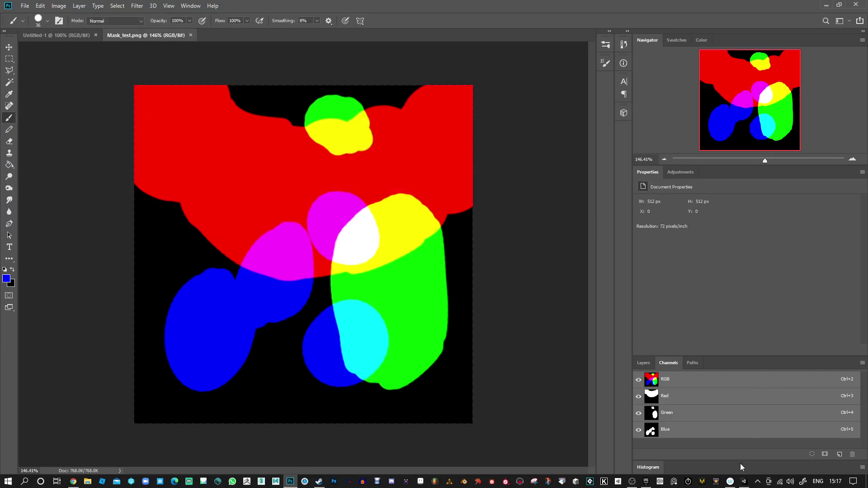
Switch to Unity and import the Mask_test image from the Desktop into the SG_Custom4 folder
{"action": "left_click", "coordinate": [744, 481]}
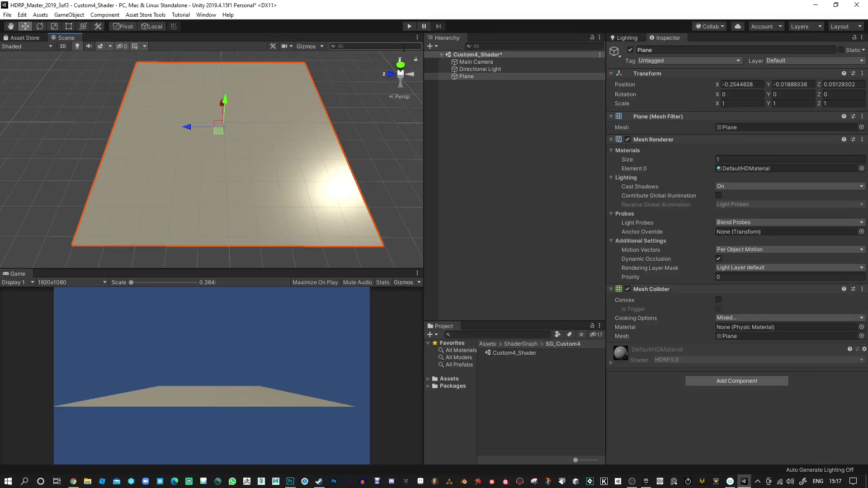
{"action": "left_click", "coordinate": [493, 110]}
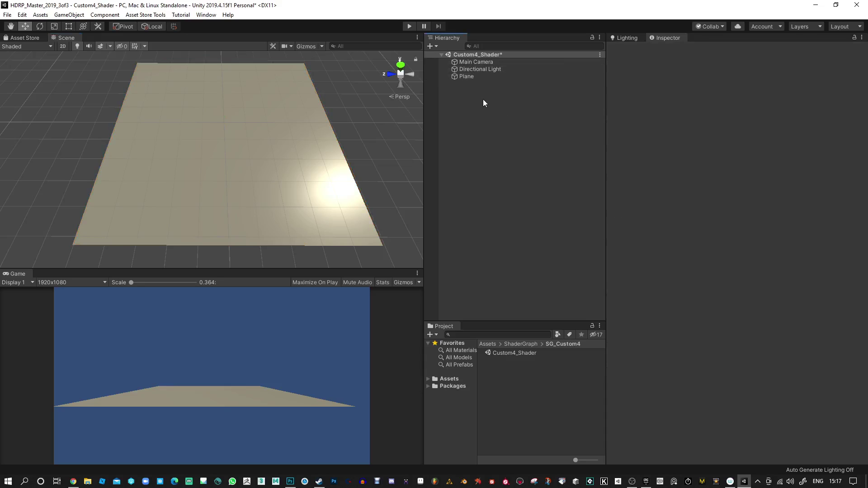
{"action": "right_click", "coordinate": [498, 384]}
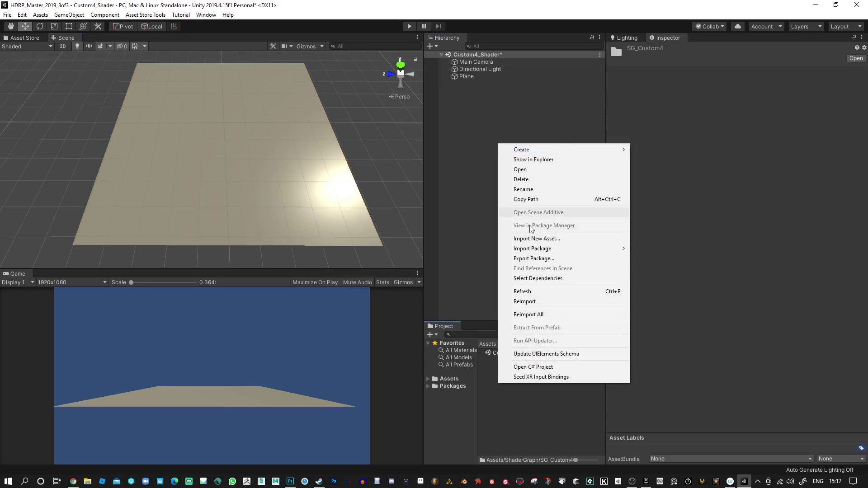
{"action": "left_click", "coordinate": [530, 239]}
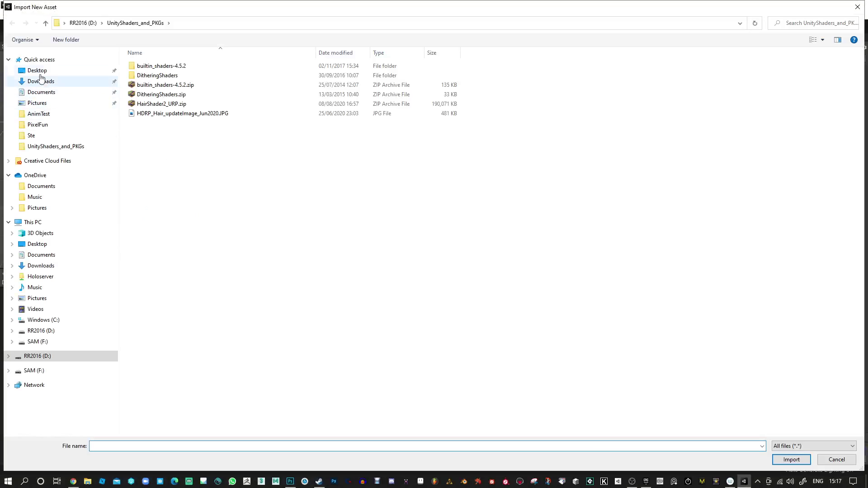
{"action": "left_click", "coordinate": [38, 71]}
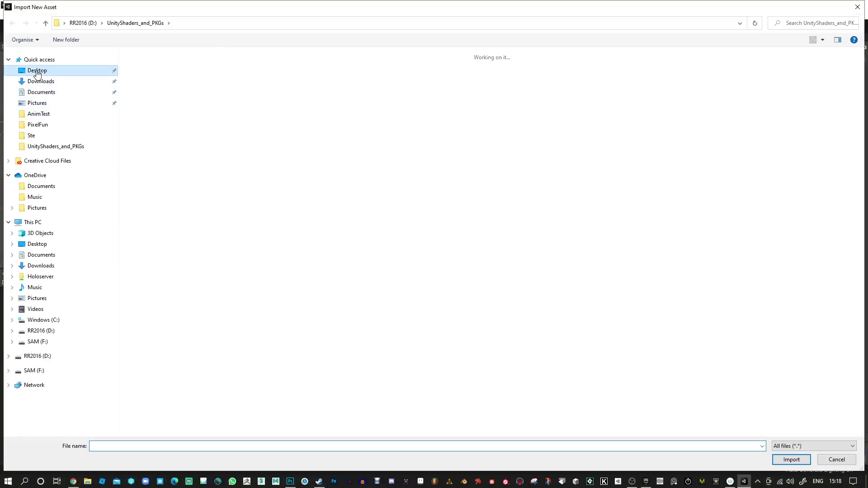
{"action": "double_click", "coordinate": [276, 286]}
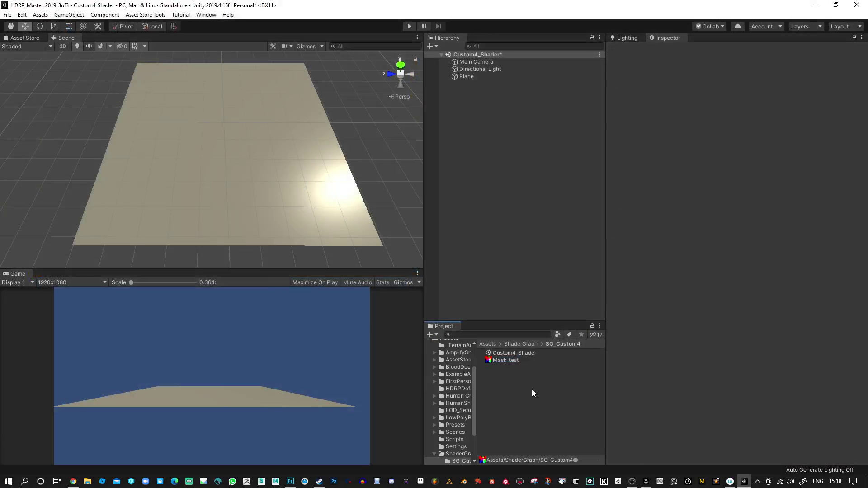
{"action": "left_click", "coordinate": [522, 353]}
{"action": "left_click_drag", "start_coordinate": [295, 98], "coordinate": [271, 85], "text": "alt"}
{"action": "right_click_drag", "start_coordinate": [272, 86], "coordinate": [272, 161], "text": "alt"}
{"action": "left_click_drag", "start_coordinate": [272, 161], "coordinate": [183, 139], "text": "alt"}
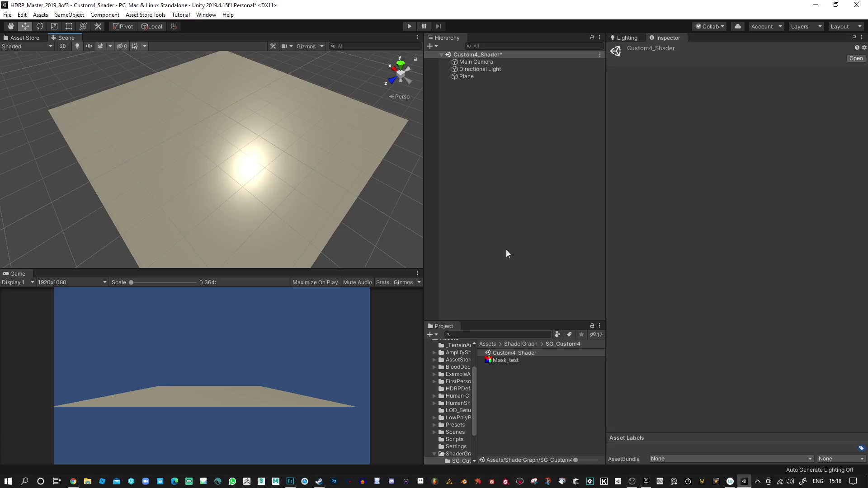
Create a PBR Graph shader named Custom4_Shader in the SG_Custom4 folder
{"action": "left_click", "coordinate": [551, 402]}
{"action": "right_click", "coordinate": [515, 381]}
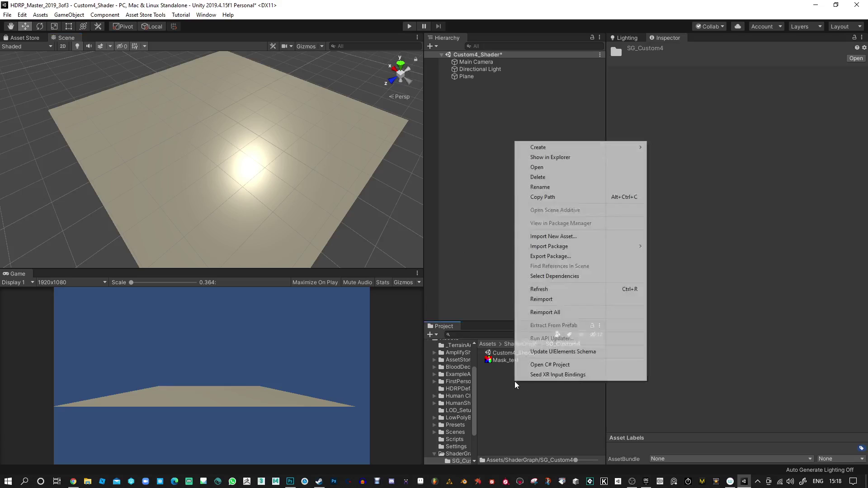
{"action": "mouse_move", "coordinate": [550, 152]}
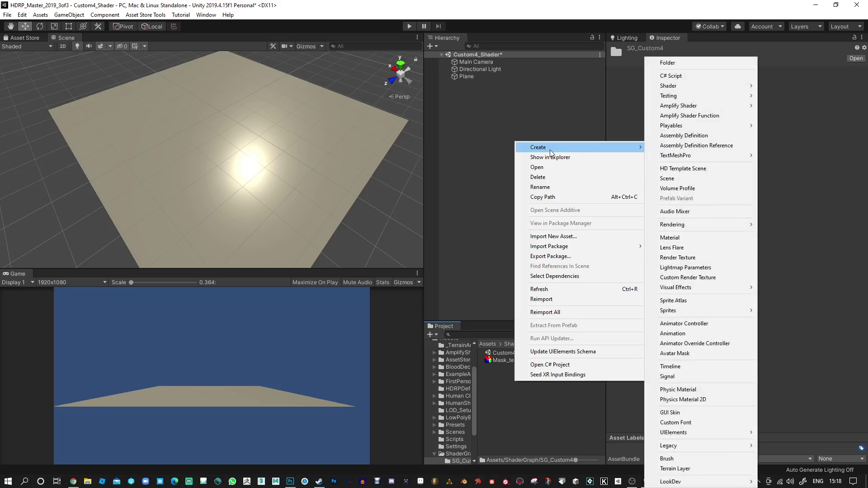
{"action": "mouse_move", "coordinate": [700, 110]}
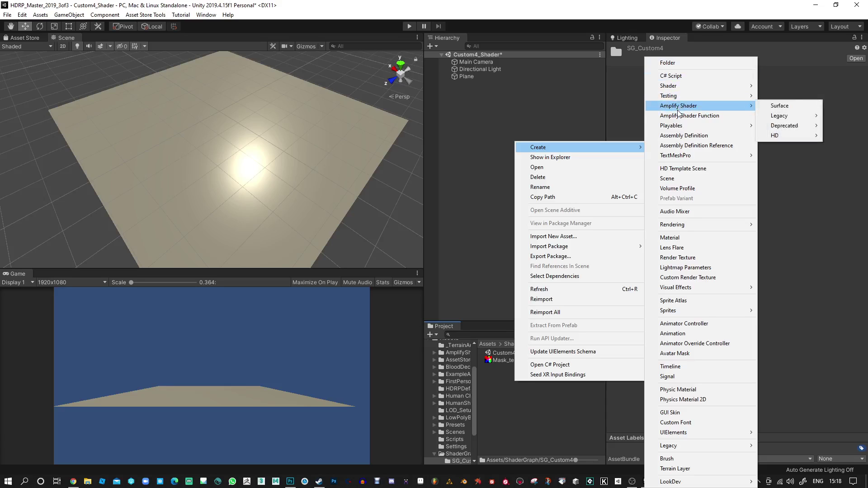
{"action": "mouse_move", "coordinate": [682, 86]}
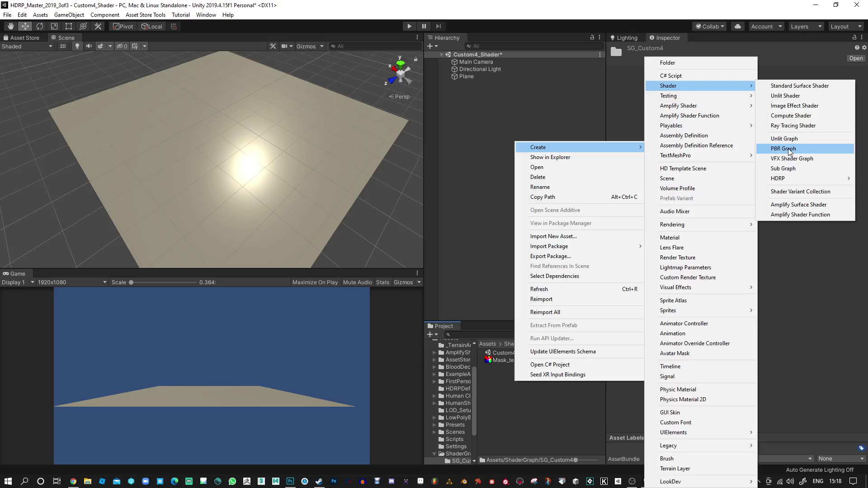
{"action": "left_click", "coordinate": [788, 150]}
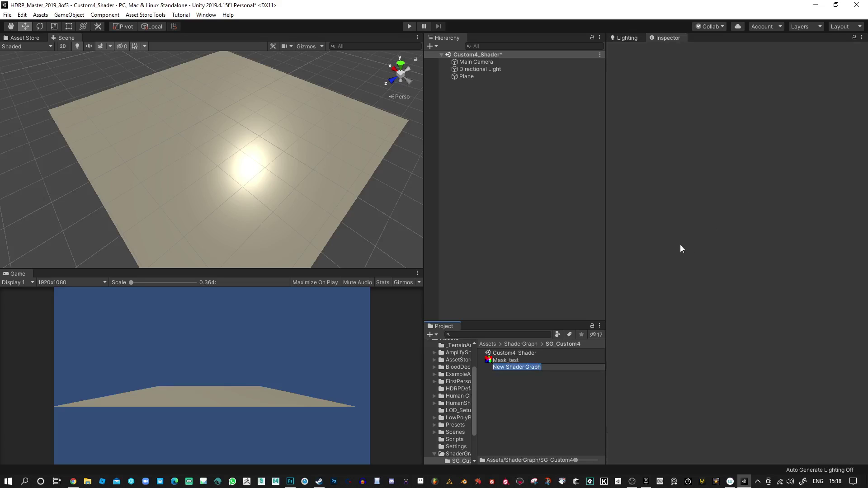
{"action": "type", "text": "Custom4_Shader"}
{"action": "key", "text": "Return"}
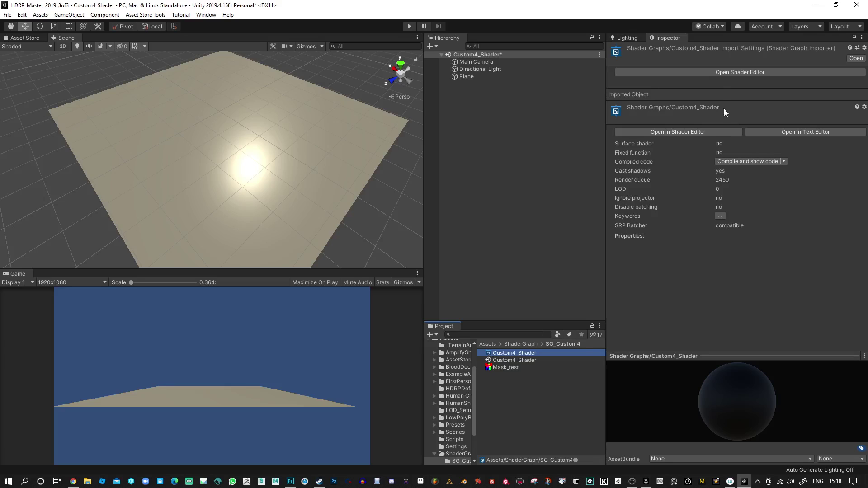
Open the Custom4_Shader graph in the shader editor and enlarge the editor area in both width and height
{"action": "left_click", "coordinate": [748, 72]}
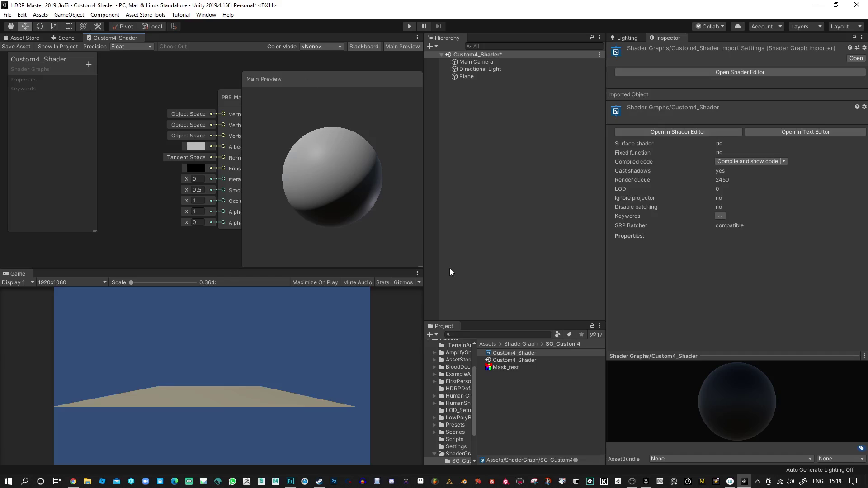
{"action": "left_click_drag", "start_coordinate": [424, 219], "coordinate": [558, 223]}
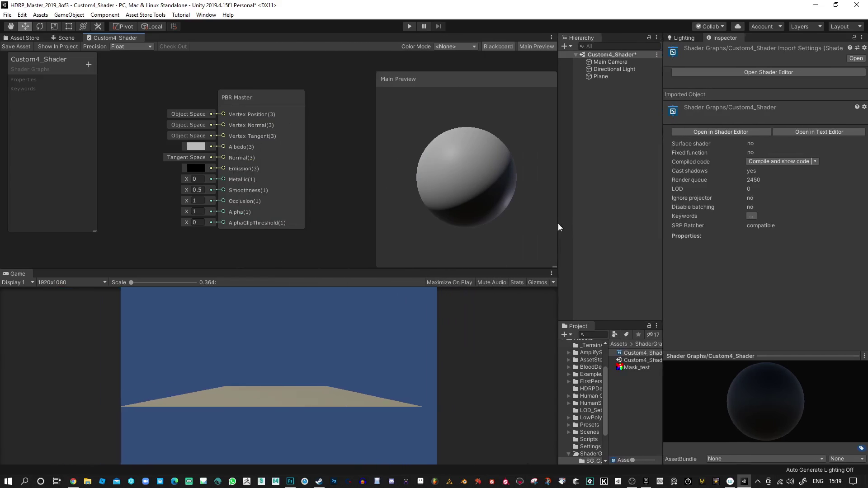
{"action": "left_click_drag", "start_coordinate": [557, 269], "coordinate": [317, 342]}
{"action": "scroll", "coordinate": [293, 259], "scroll_direction": "down", "scroll_amount": 2}
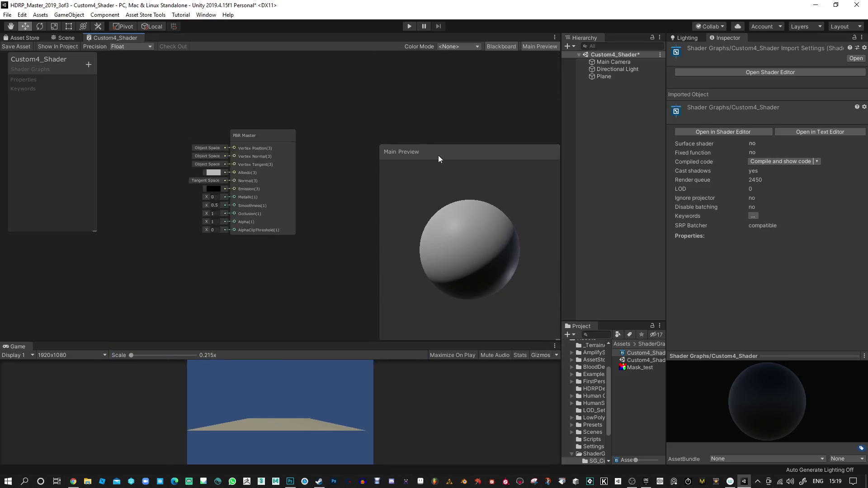
Shrink the Main Preview to a small square and tuck it into the upper-right corner of the graph
{"action": "left_click_drag", "start_coordinate": [438, 155], "coordinate": [438, 145]}
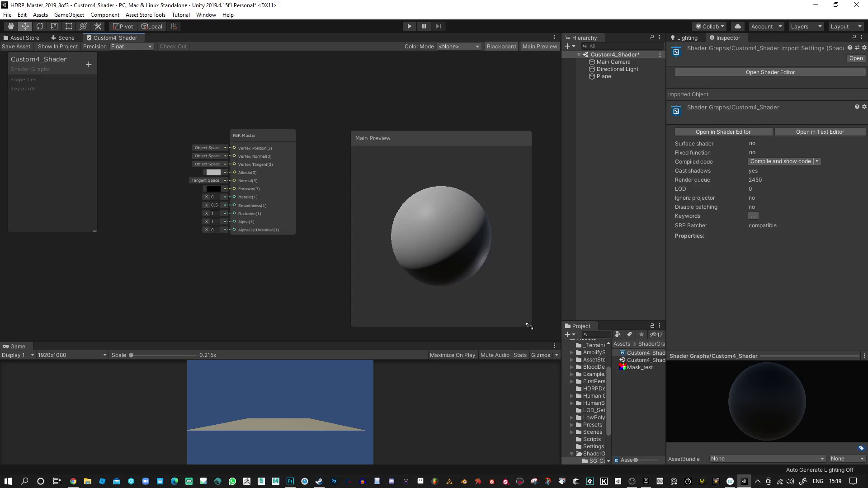
{"action": "left_click_drag", "start_coordinate": [529, 326], "coordinate": [409, 207]}
{"action": "left_click_drag", "start_coordinate": [386, 143], "coordinate": [539, 59]}
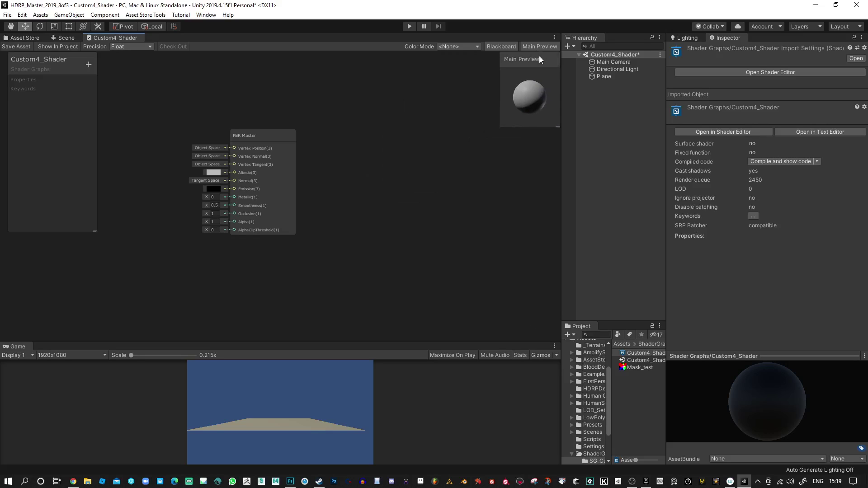
Move the PBR Master node to the right side of the graph, beneath the Main Preview
{"action": "left_click_drag", "start_coordinate": [263, 138], "coordinate": [530, 140]}
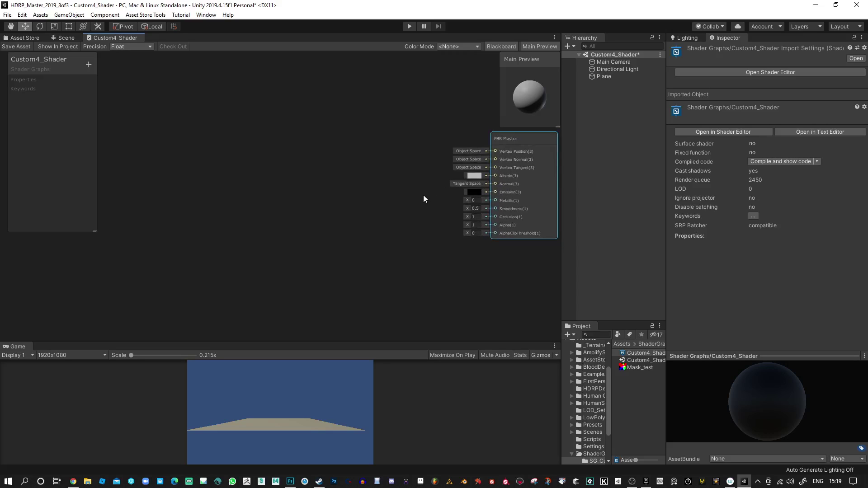
{"action": "left_click", "coordinate": [425, 198]}
{"action": "mouse_move", "coordinate": [387, 159]}
{"action": "middle_mouse_down"}
{"action": "mouse_move", "coordinate": [380, 184]}
{"action": "mouse_move", "coordinate": [392, 174]}
{"action": "mouse_move", "coordinate": [383, 169]}
{"action": "middle_mouse_up"}
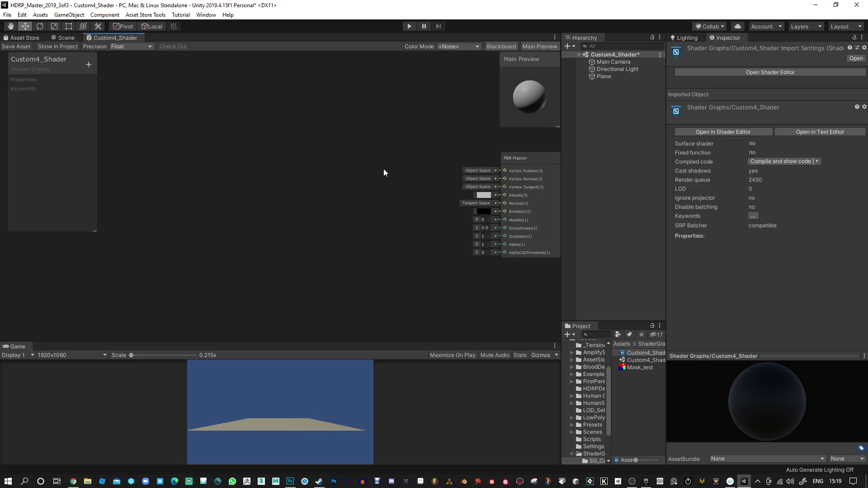
{"action": "right_click", "coordinate": [343, 192]}
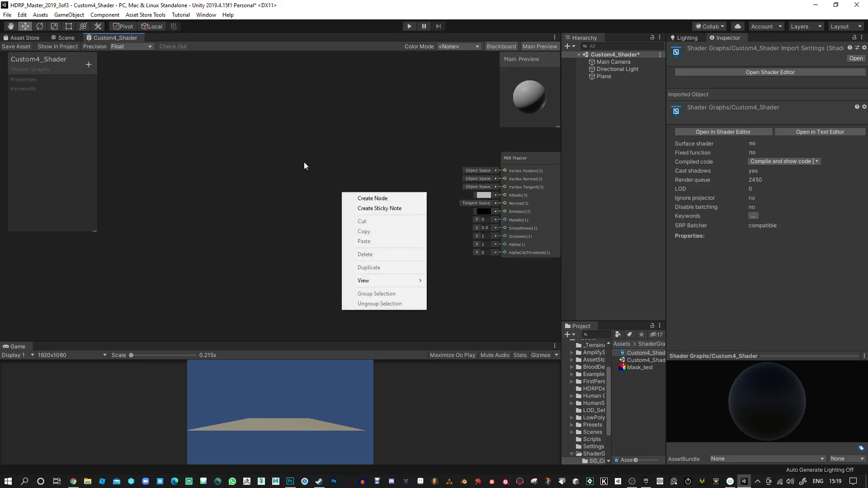
{"action": "left_click", "coordinate": [331, 138]}
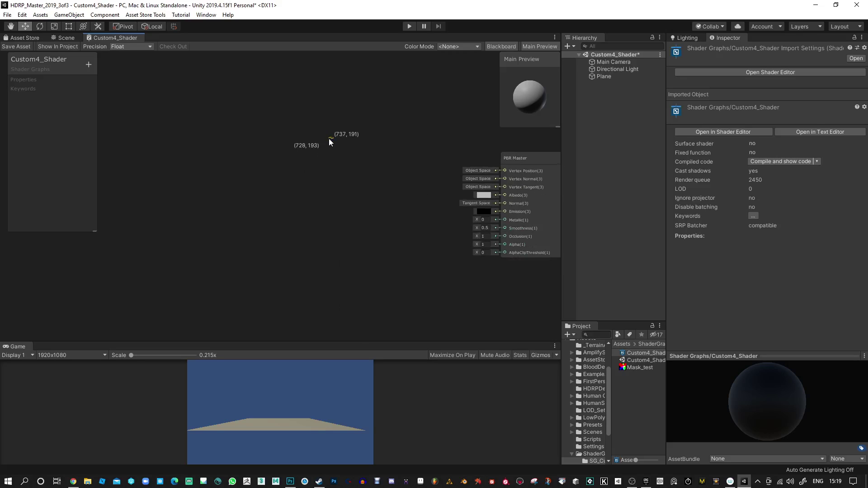
{"action": "right_click", "coordinate": [349, 152]}
{"action": "left_click", "coordinate": [288, 118]}
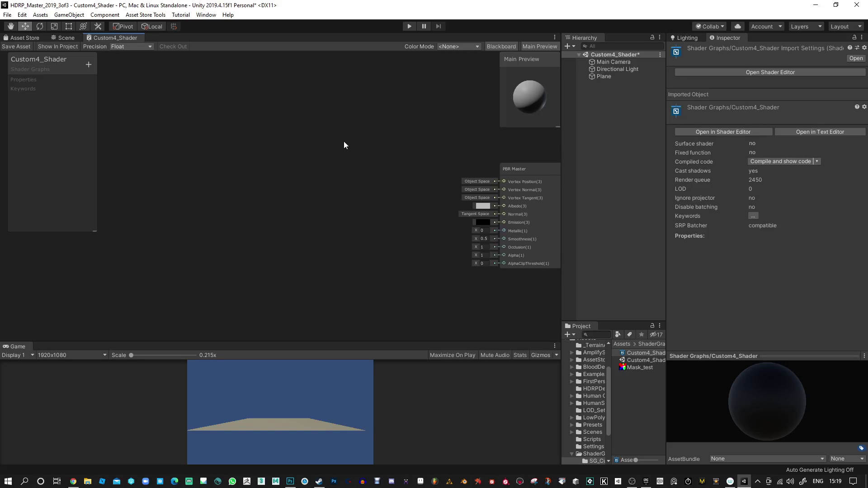
{"action": "middle_click_drag", "start_coordinate": [277, 182], "coordinate": [338, 128]}
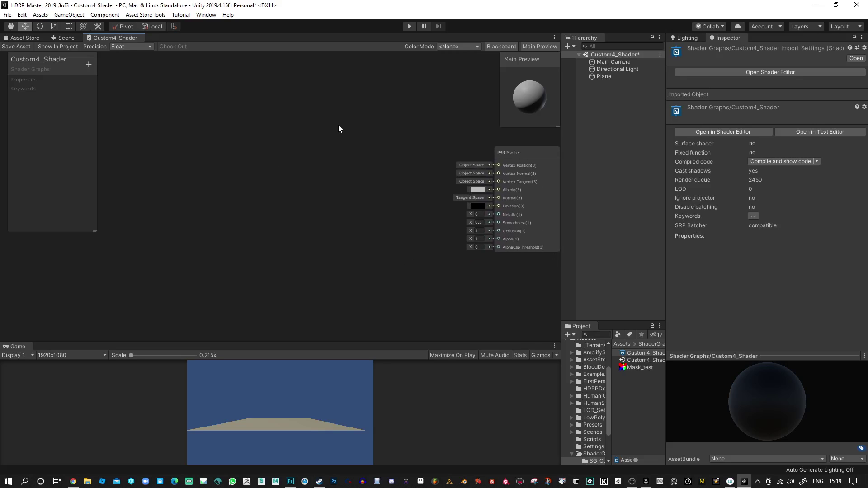
{"action": "scroll", "coordinate": [434, 169], "scroll_direction": "up", "scroll_amount": 3}
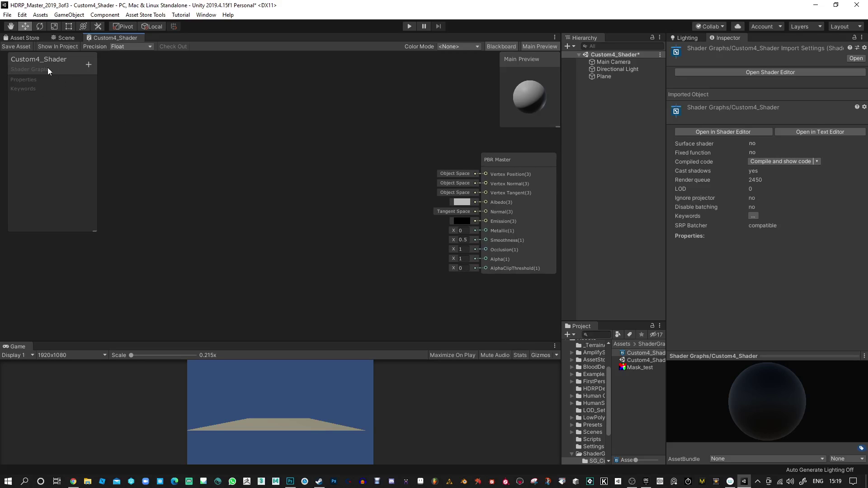
Add an exposed Texture2D property named Mask_RGB to the Custom4_Shader graph's blackboard
{"action": "left_click", "coordinate": [88, 66]}
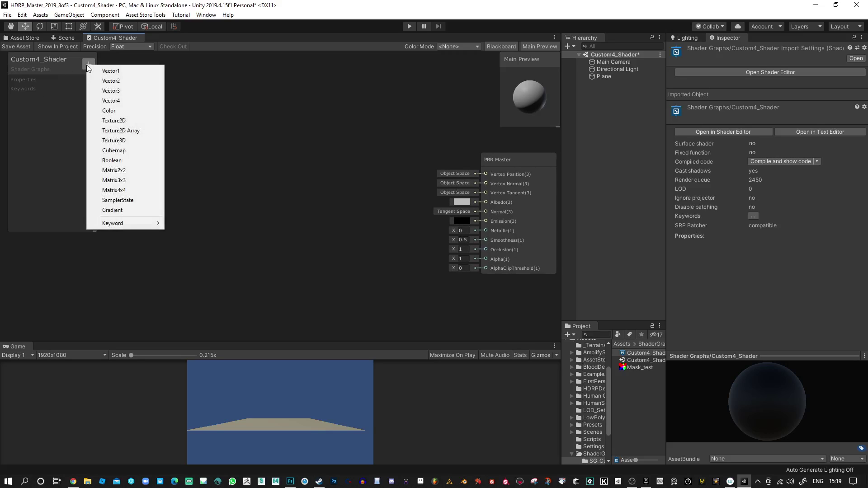
{"action": "left_click", "coordinate": [127, 121]}
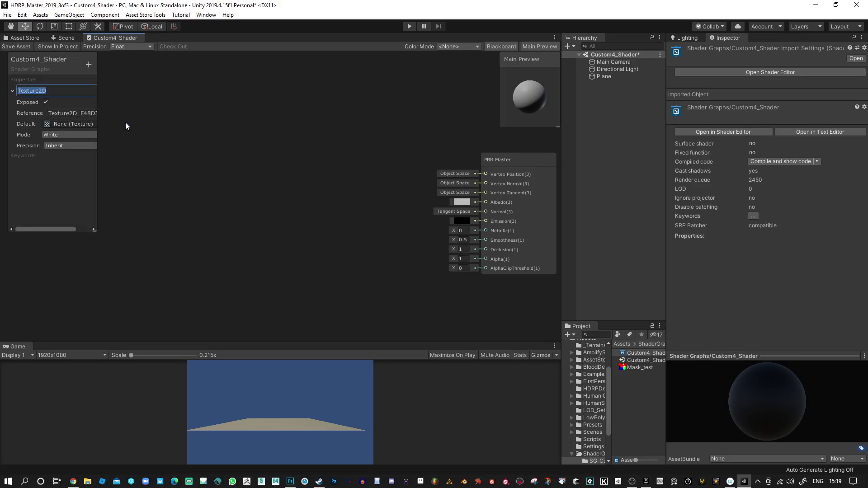
{"action": "type", "text": "Mask_RGB"}
{"action": "key", "text": "Return"}
Place the Mask_RGB property in the graph, feed it into a new Sample Texture 2D node, and position it beside that node
{"action": "left_click_drag", "start_coordinate": [178, 162], "coordinate": [239, 162]}
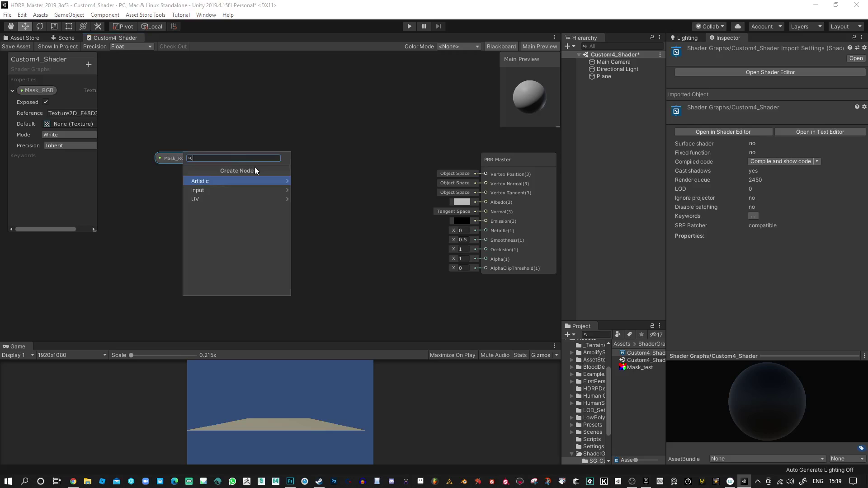
{"action": "type", "text": "text"}
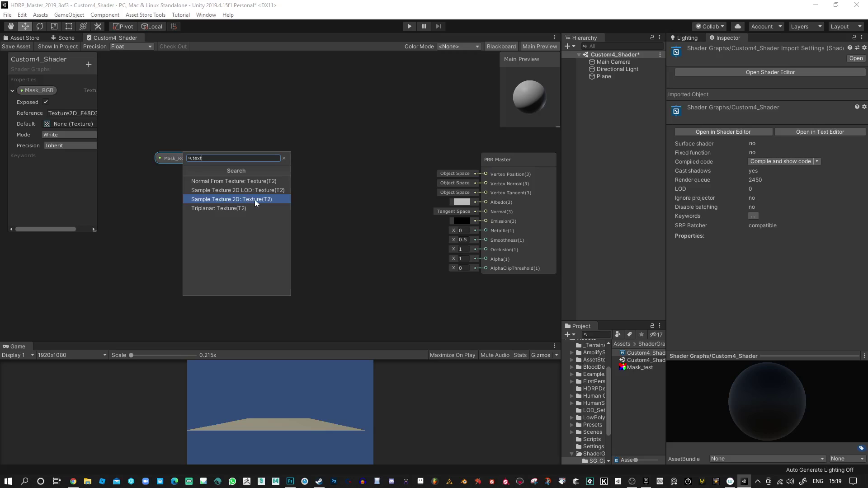
{"action": "left_click", "coordinate": [254, 200]}
{"action": "left_click_drag", "start_coordinate": [178, 160], "coordinate": [169, 165]}
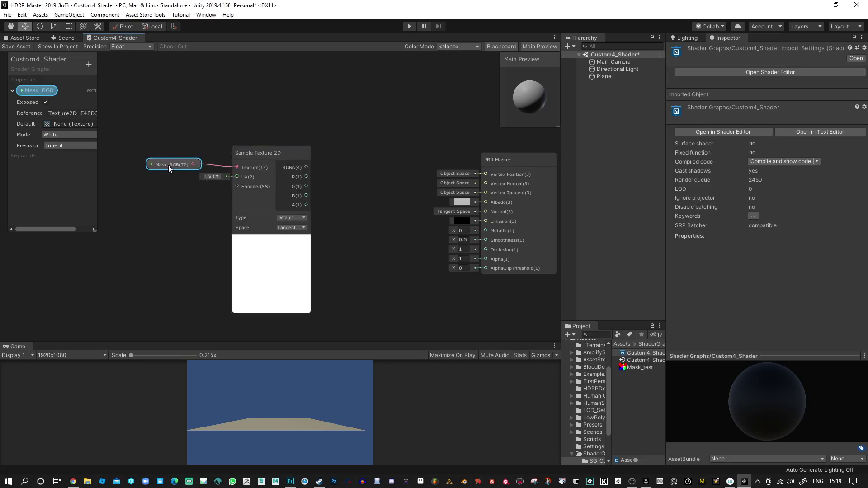
{"action": "left_click", "coordinate": [158, 151]}
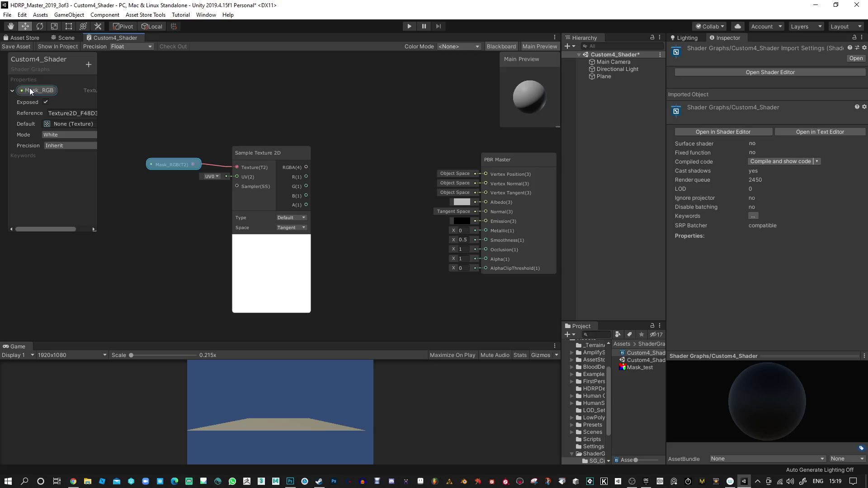
{"action": "left_click_drag", "start_coordinate": [176, 162], "coordinate": [166, 169]}
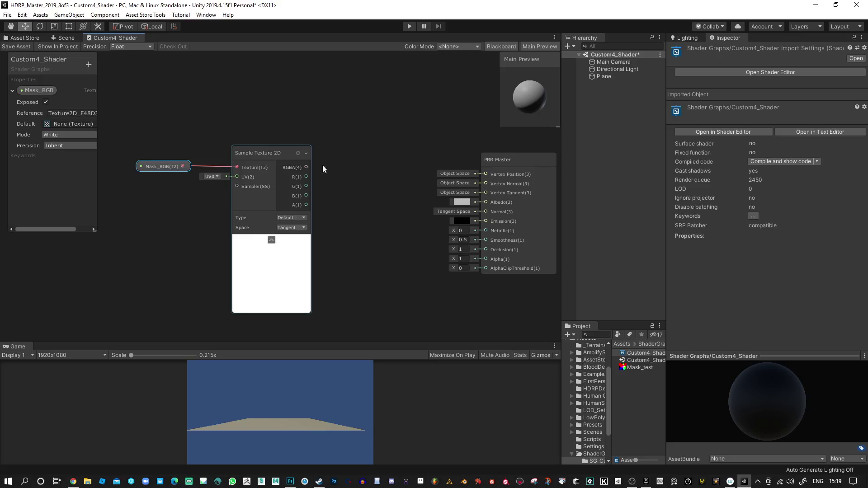
Connect the Sample Texture 2D node's RGBA output to the PBR Master's Albedo input and save the shader asset
{"action": "left_click_drag", "start_coordinate": [266, 154], "coordinate": [482, 202]}
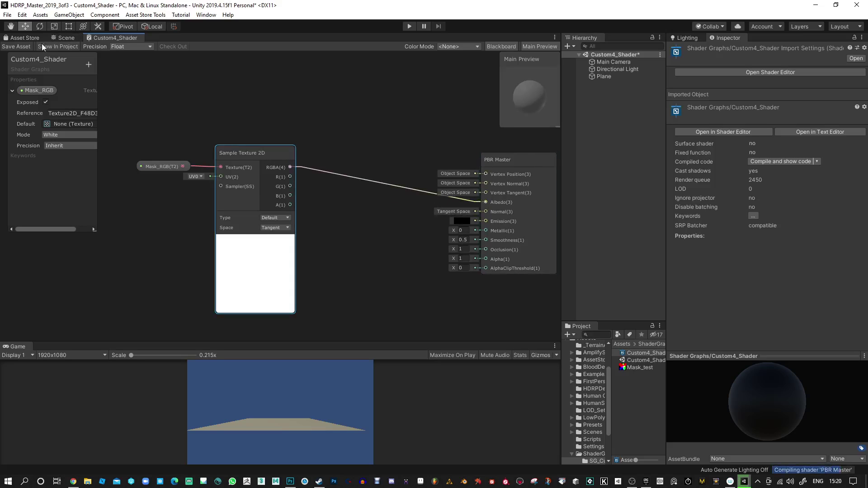
{"action": "left_click", "coordinate": [16, 45]}
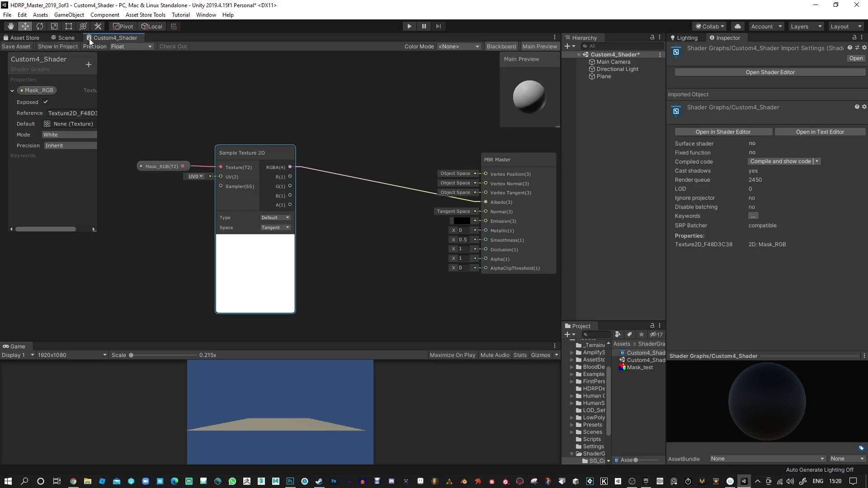
Switch to the Scene view and widen the Hierarchy and Project area so the asset names are readable
{"action": "left_click", "coordinate": [66, 38]}
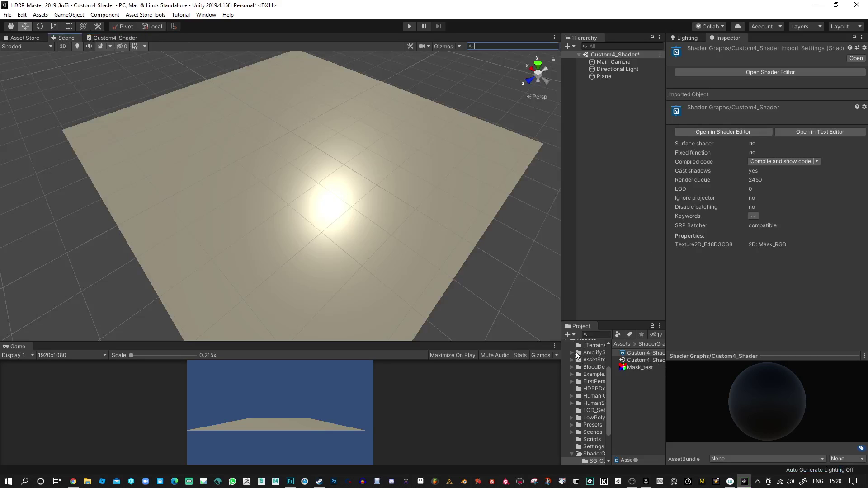
{"action": "left_click_drag", "start_coordinate": [561, 340], "coordinate": [504, 340]}
{"action": "left_click", "coordinate": [618, 386]}
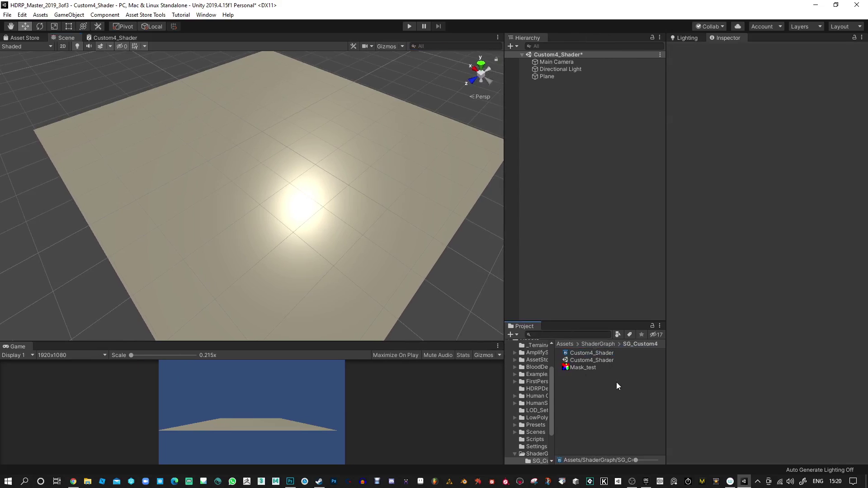
Create a material from the Custom4_Shader graph in the SG_Custom4 folder and name it Custom4_Shader_Test
{"action": "left_click", "coordinate": [603, 354]}
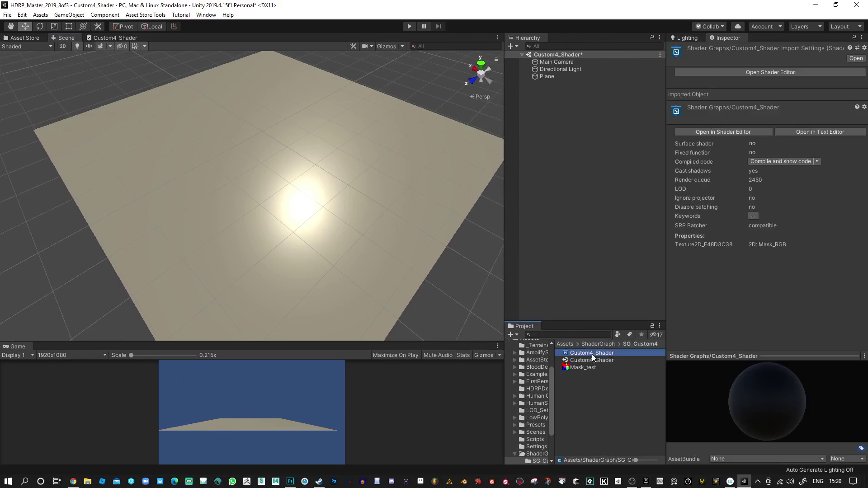
{"action": "right_click", "coordinate": [593, 355]}
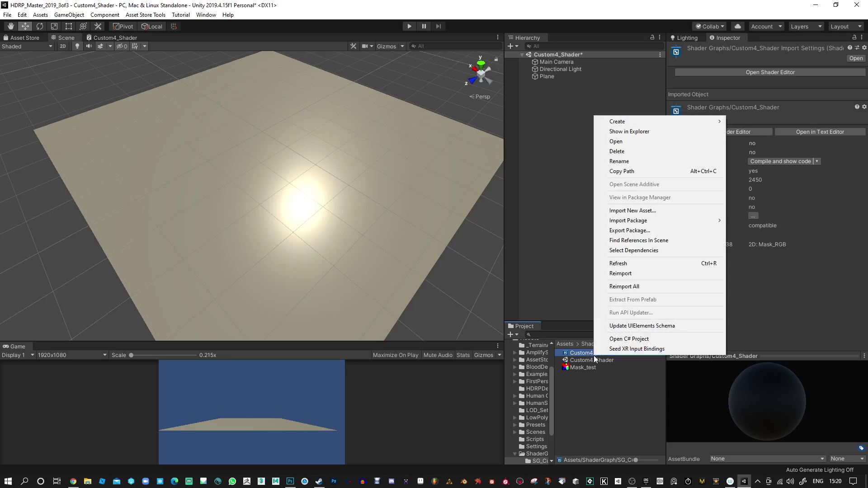
{"action": "mouse_move", "coordinate": [626, 121]}
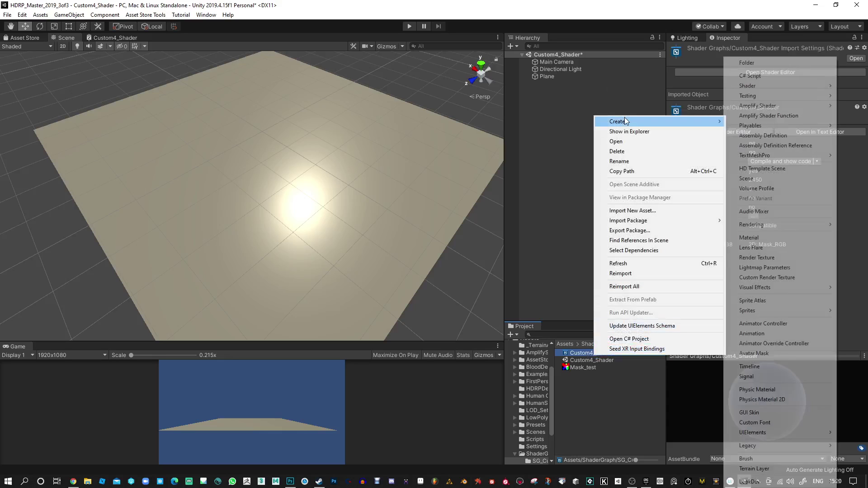
{"action": "left_click", "coordinate": [749, 238]}
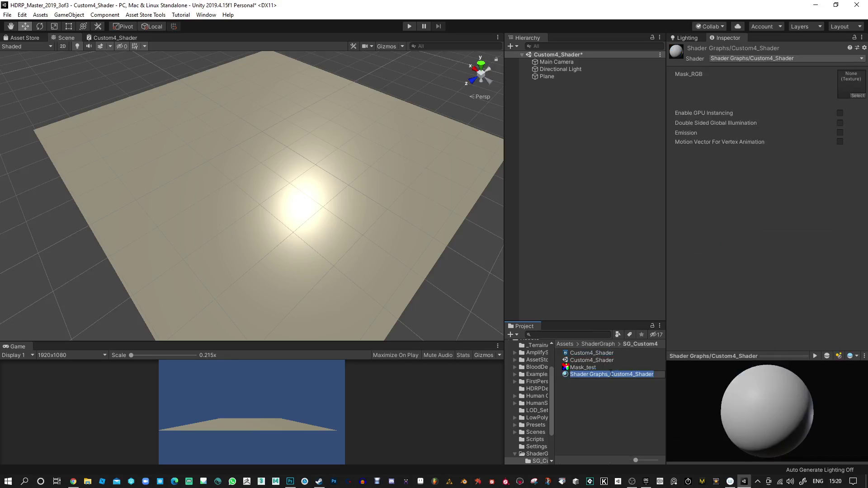
{"action": "left_click_drag", "start_coordinate": [610, 373], "coordinate": [536, 366]}
{"action": "key", "text": "BackSpace"}
{"action": "type", "text": "_Test"}
{"action": "key", "text": "Return"}
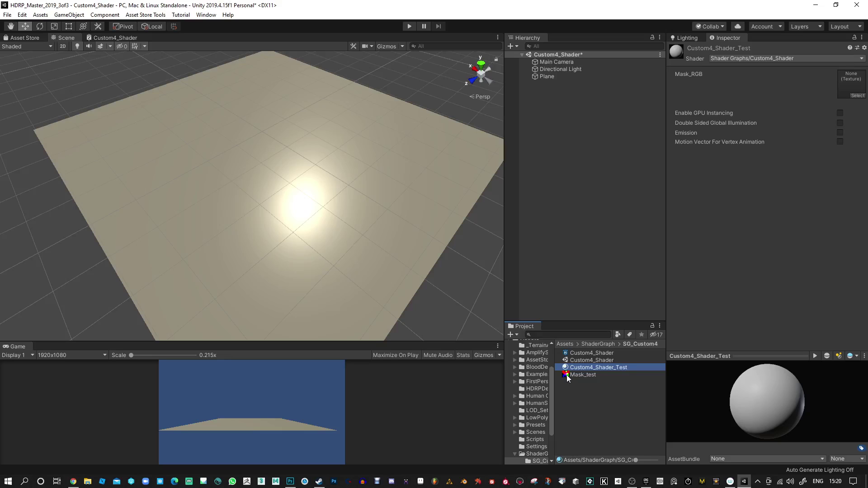
Assign the Mask_test texture to the material's Mask_RGB slot and apply Custom4_Shader_Test to the plane in the scene
{"action": "left_click_drag", "start_coordinate": [567, 376], "coordinate": [848, 87]}
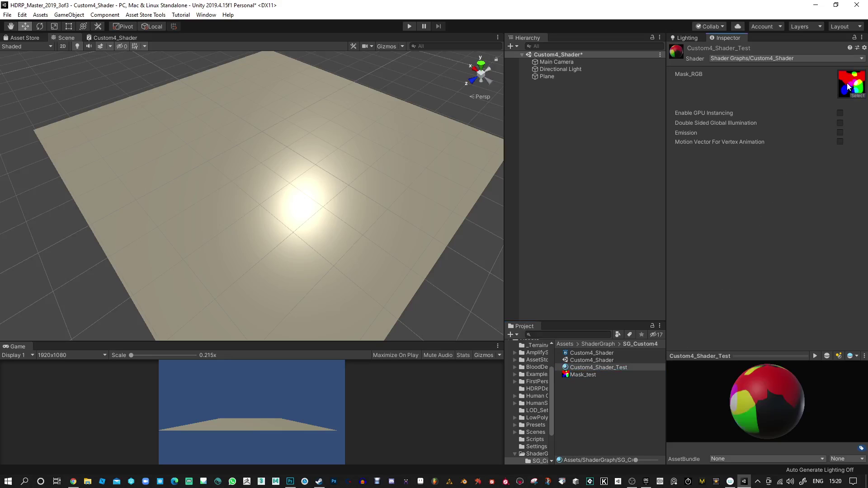
{"action": "left_click_drag", "start_coordinate": [584, 368], "coordinate": [442, 199]}
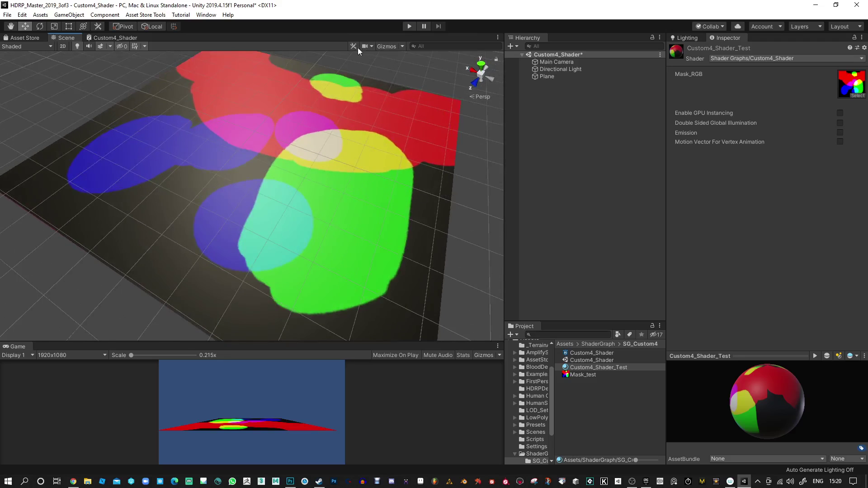
{"action": "mouse_move", "coordinate": [378, 200]}
{"action": "left_mouse_down", "text": "alt"}
{"action": "mouse_move", "coordinate": [208, 188]}
{"action": "mouse_move", "coordinate": [17, 156]}
{"action": "mouse_move", "coordinate": [139, 135]}
{"action": "mouse_move", "coordinate": [397, 159]}
{"action": "mouse_move", "coordinate": [380, 232]}
{"action": "mouse_move", "coordinate": [395, 211]}
{"action": "mouse_move", "coordinate": [382, 209]}
{"action": "left_mouse_up", "text": "alt"}
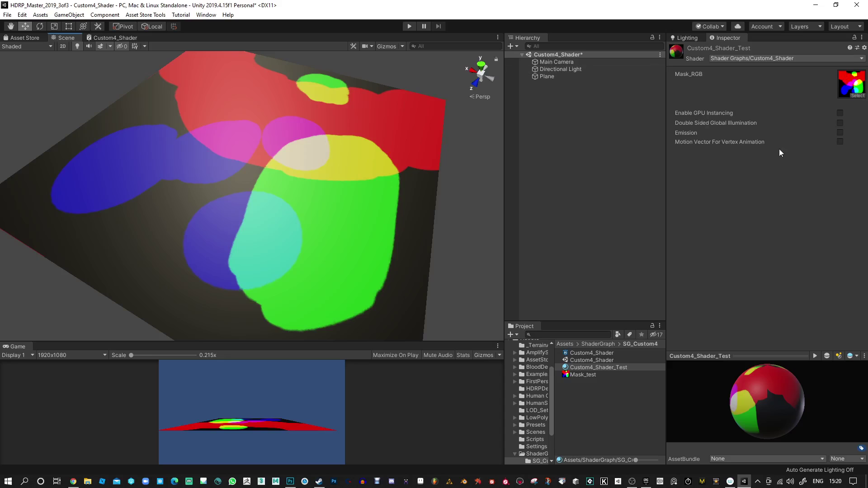
Reopen the Custom4_Shader graph and move the Sample Texture 2D and Mask_RGB nodes lower, aligned with the Albedo input
{"action": "left_click", "coordinate": [591, 354]}
{"action": "left_click", "coordinate": [784, 72]}
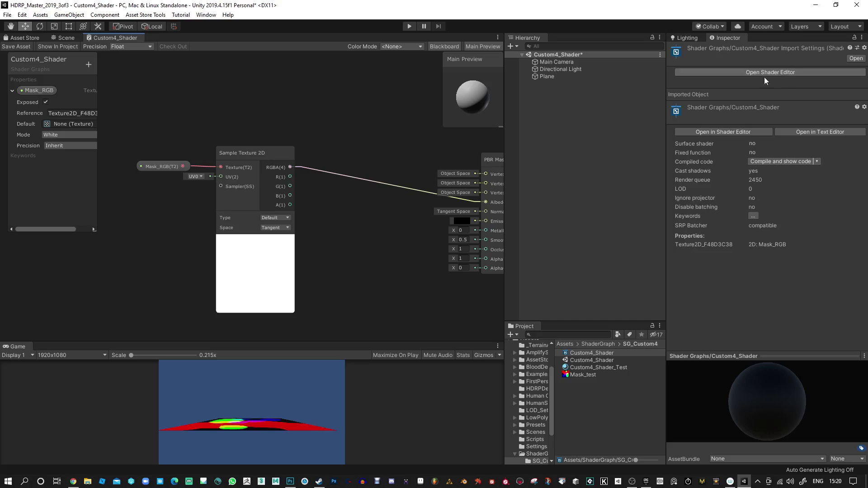
{"action": "left_click_drag", "start_coordinate": [258, 155], "coordinate": [255, 187]}
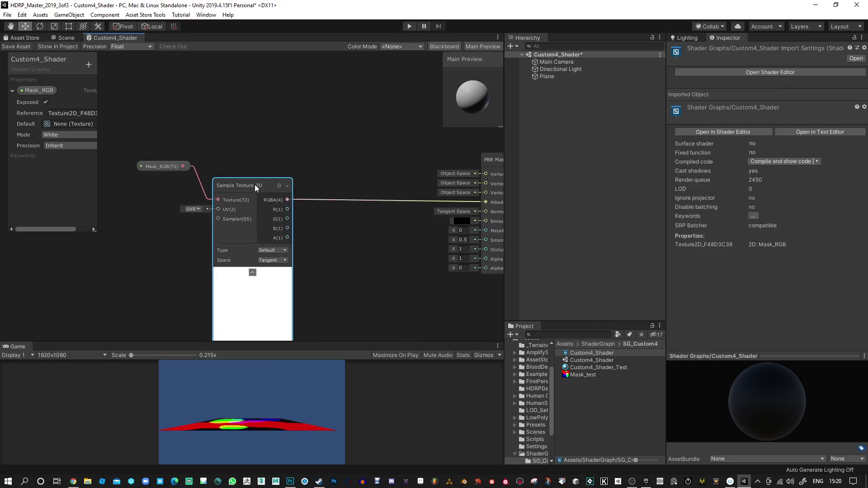
{"action": "left_click_drag", "start_coordinate": [157, 166], "coordinate": [131, 197]}
{"action": "scroll", "coordinate": [319, 229], "scroll_direction": "up", "scroll_amount": 1}
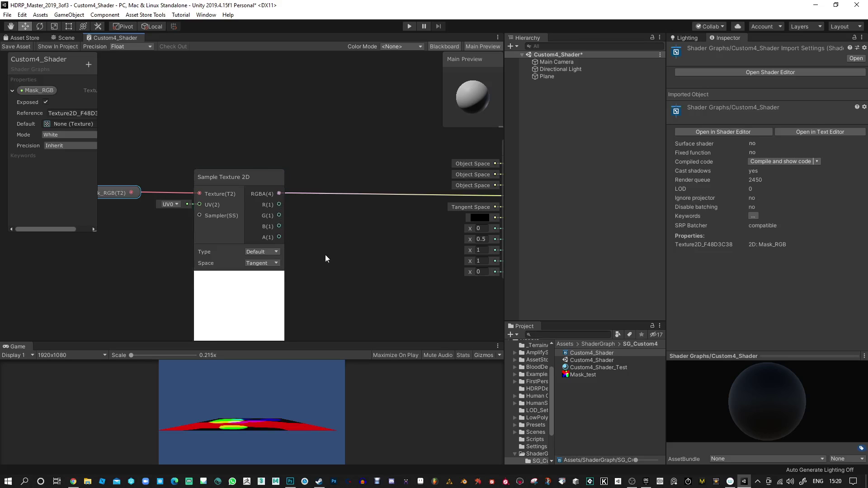
{"action": "scroll", "coordinate": [325, 254], "scroll_direction": "down", "scroll_amount": 1}
{"action": "middle_click_drag", "start_coordinate": [351, 254], "coordinate": [308, 242]}
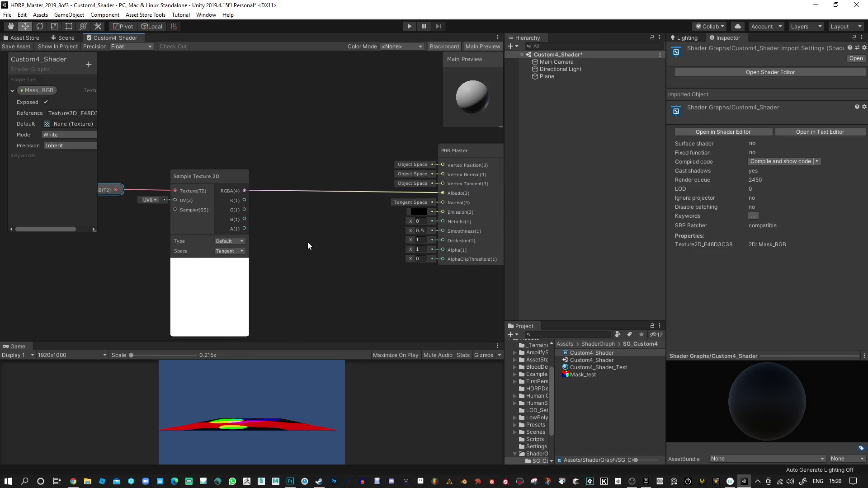
Switch to Photoshop, examine the Red, Green and Blue channels of Mask_test.png one by one, and return to Unity
{"action": "left_click", "coordinate": [290, 481]}
{"action": "left_click", "coordinate": [679, 400]}
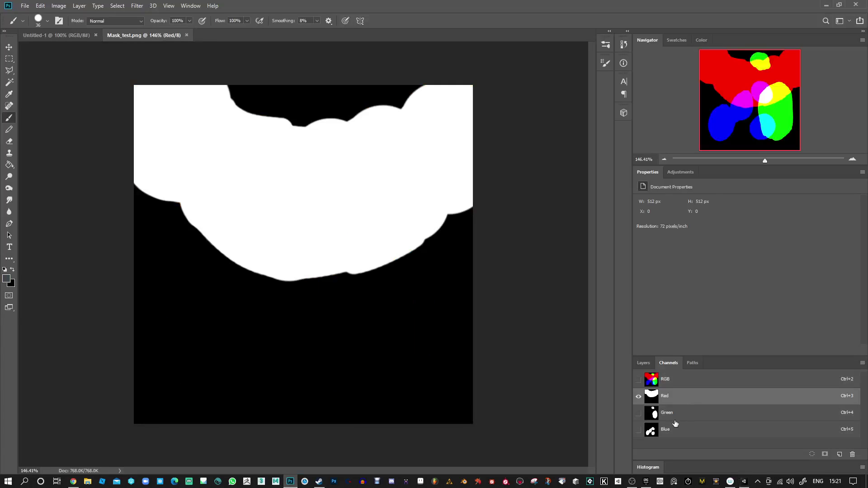
{"action": "left_click", "coordinate": [676, 417]}
{"action": "left_click", "coordinate": [677, 435]}
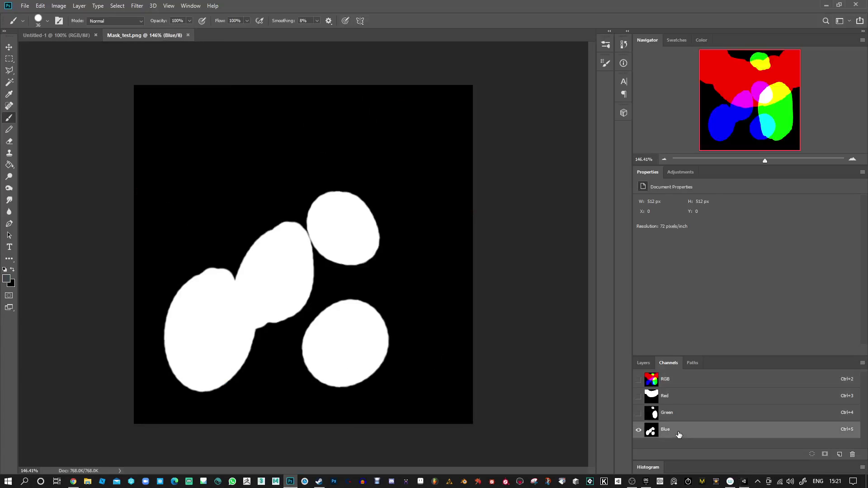
{"action": "left_click", "coordinate": [826, 4]}
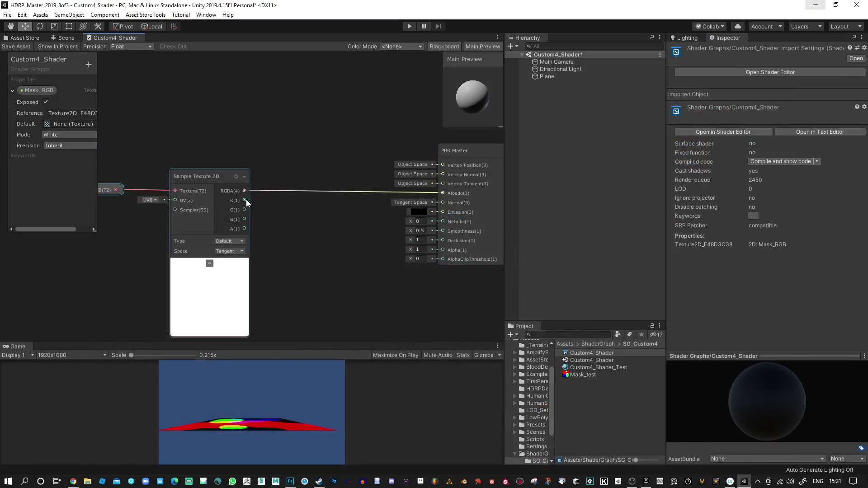
Connect the Sample Texture 2D node's R output to Albedo in place of RGBA and save the shader asset
{"action": "left_click_drag", "start_coordinate": [245, 200], "coordinate": [443, 194]}
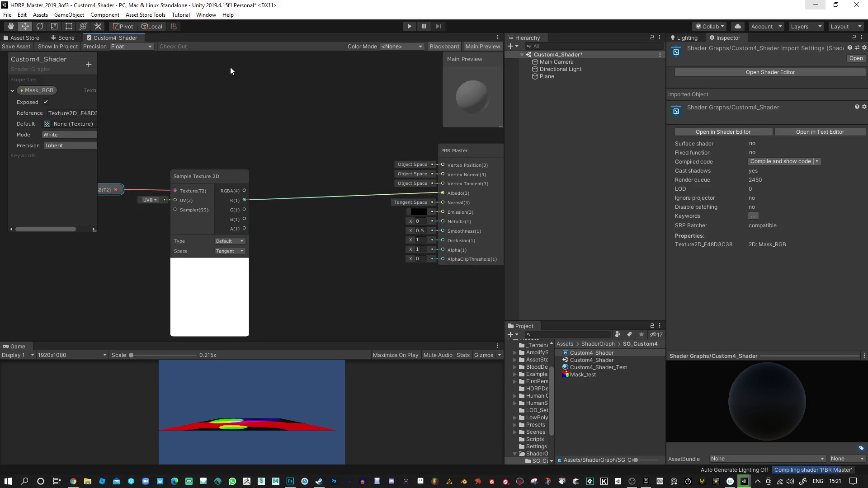
{"action": "left_click", "coordinate": [18, 47]}
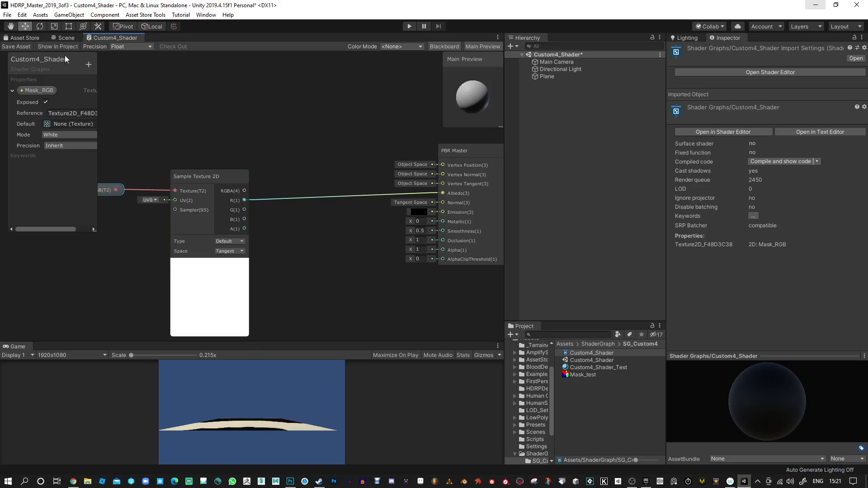
Dock the Scene view alongside the Game view, make that area taller, and view the plane from another angle
{"action": "left_click_drag", "start_coordinate": [64, 37], "coordinate": [188, 376]}
{"action": "left_click_drag", "start_coordinate": [16, 337], "coordinate": [60, 391]}
{"action": "left_click_drag", "start_coordinate": [108, 360], "coordinate": [111, 293]}
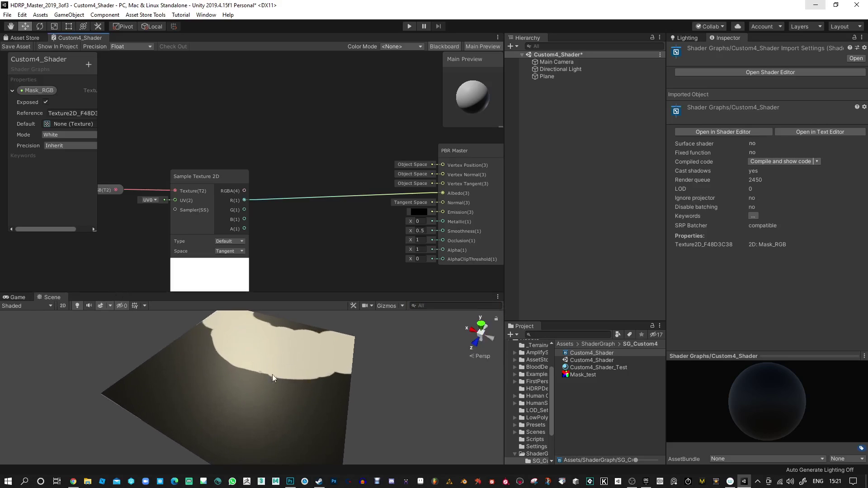
{"action": "right_click_drag", "start_coordinate": [227, 374], "coordinate": [316, 334]}
Move the Sample Texture 2D node slightly closer to the PBR Master node
{"action": "left_click_drag", "start_coordinate": [210, 178], "coordinate": [227, 172]}
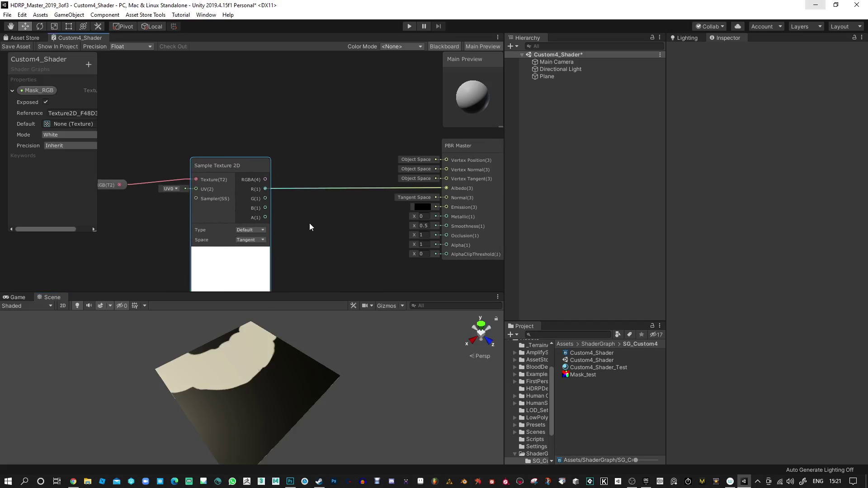
Move the Mask_RGB property node slightly up beside the Sample Texture 2D node
{"action": "middle_click_drag", "start_coordinate": [127, 184], "coordinate": [171, 170]}
{"action": "left_click", "coordinate": [140, 175]}
{"action": "left_click_drag", "start_coordinate": [140, 175], "coordinate": [159, 164]}
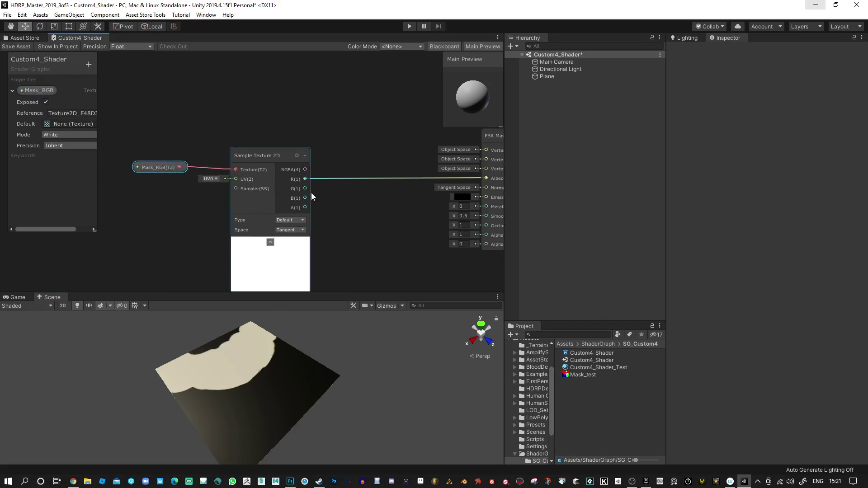
Preview the mask channels on the plane by connecting G, and then B in its place, to Albedo, saving the shader after each connection
{"action": "left_click_drag", "start_coordinate": [306, 188], "coordinate": [433, 179]}
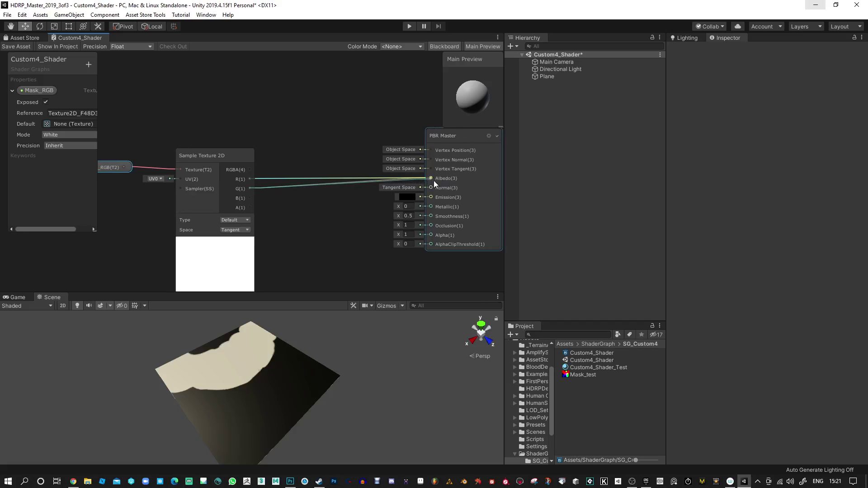
{"action": "left_click", "coordinate": [20, 47]}
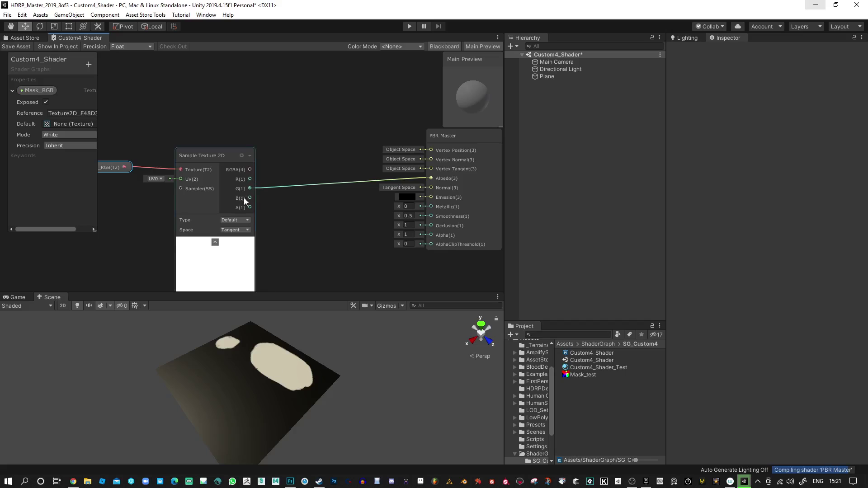
{"action": "left_click_drag", "start_coordinate": [249, 198], "coordinate": [431, 179]}
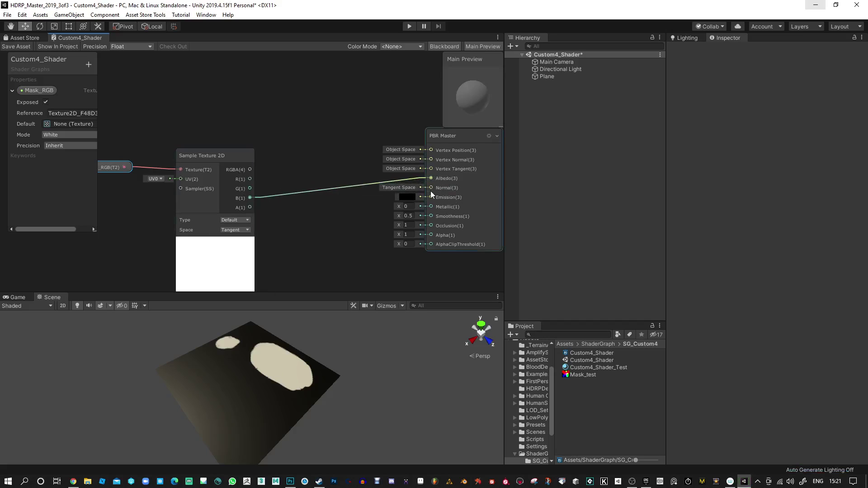
{"action": "left_click", "coordinate": [20, 47]}
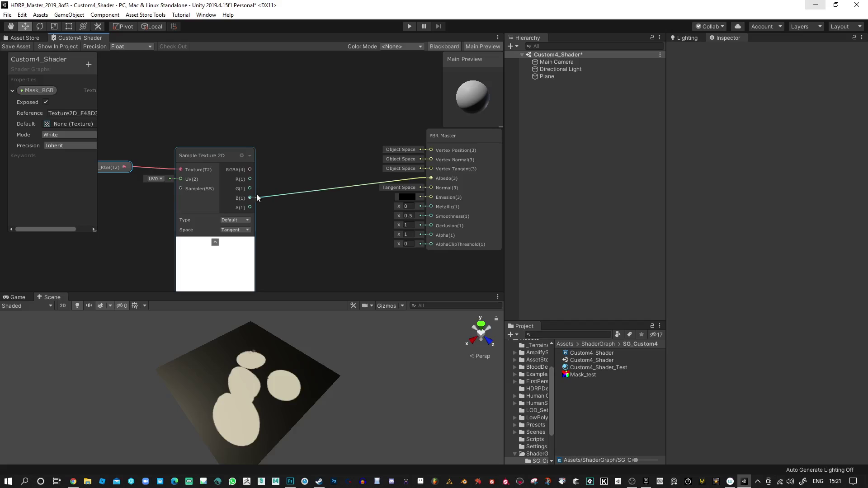
Move the Sample Texture 2D and Mask_RGB nodes up and further away from the PBR Master node
{"action": "left_click_drag", "start_coordinate": [251, 195], "coordinate": [250, 197]}
{"action": "left_click_drag", "start_coordinate": [196, 159], "coordinate": [172, 136]}
{"action": "middle_click_drag", "start_coordinate": [172, 136], "coordinate": [227, 137]}
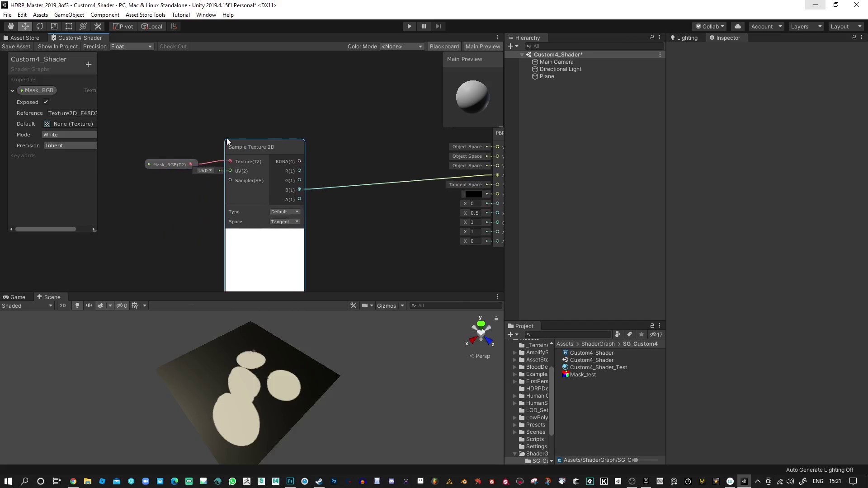
{"action": "left_click_drag", "start_coordinate": [192, 161], "coordinate": [172, 149]}
{"action": "left_click_drag", "start_coordinate": [233, 150], "coordinate": [219, 137]}
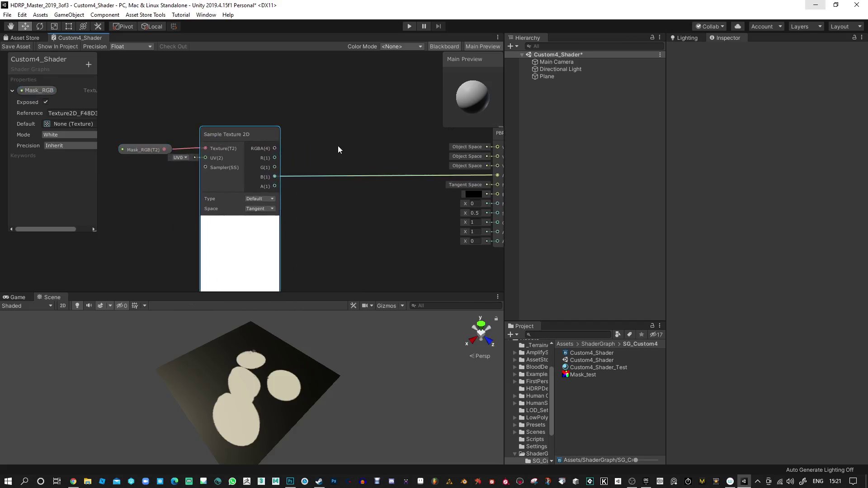
Add a Color property named BaseColour to the shader graph
{"action": "middle_click_drag", "start_coordinate": [338, 146], "coordinate": [276, 216]}
{"action": "right_click", "coordinate": [202, 104]}
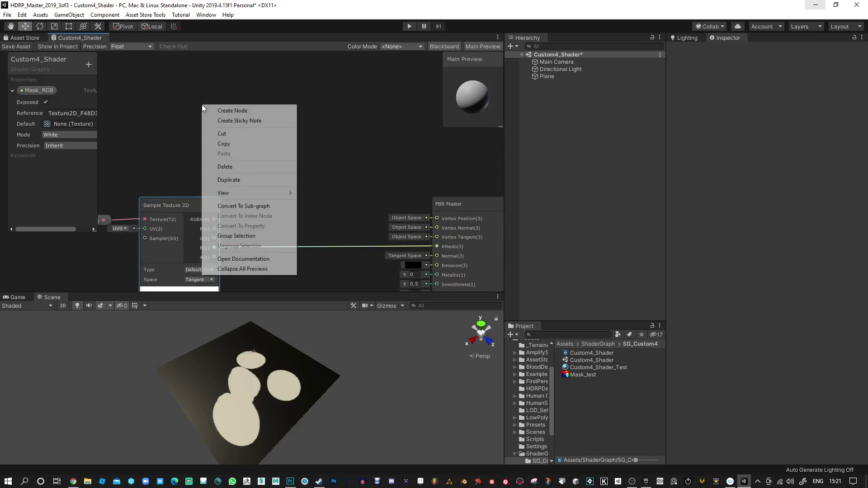
{"action": "left_click", "coordinate": [35, 60]}
{"action": "left_click", "coordinate": [88, 64]}
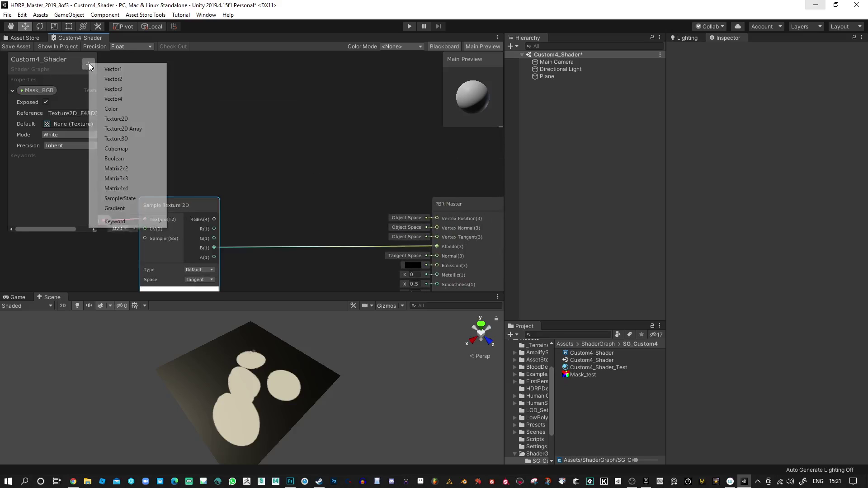
{"action": "left_click", "coordinate": [123, 110]}
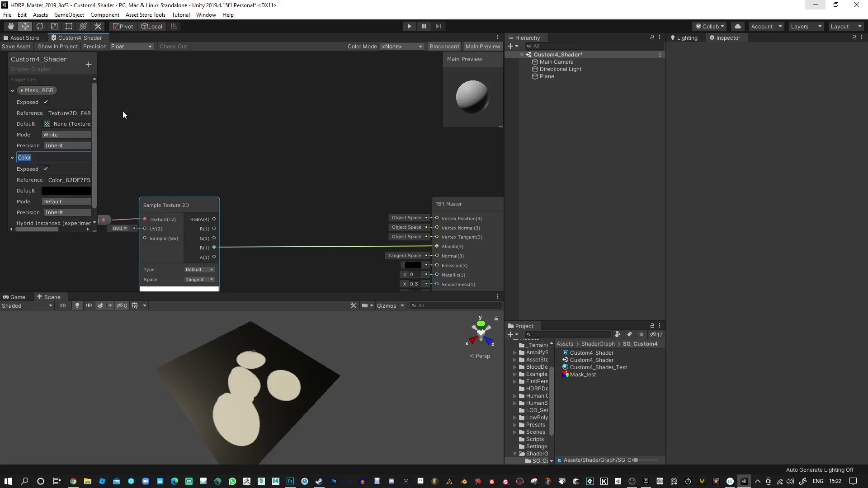
{"action": "type", "text": "BaseColour"}
{"action": "key", "text": "Return"}
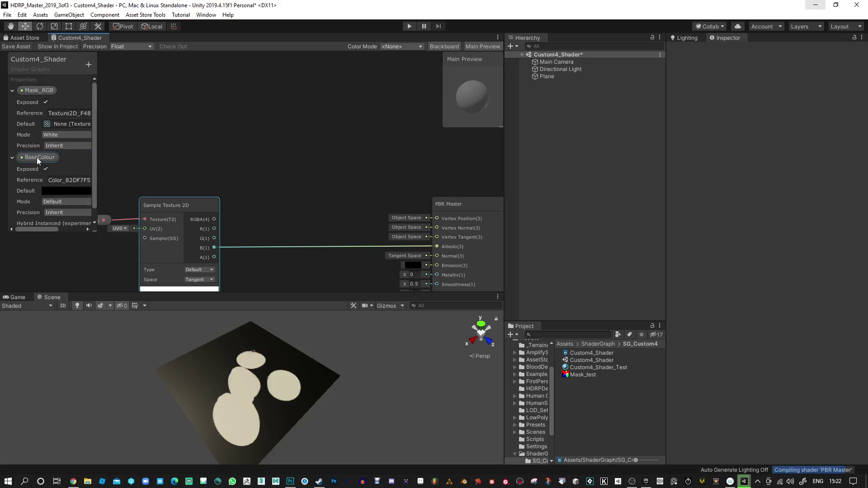
Place a BaseColour node above the Sample Texture 2D node, connect it to Albedo in place of B, and save the shader asset
{"action": "left_click_drag", "start_coordinate": [37, 157], "coordinate": [175, 193]}
{"action": "left_click_drag", "start_coordinate": [256, 129], "coordinate": [437, 216]}
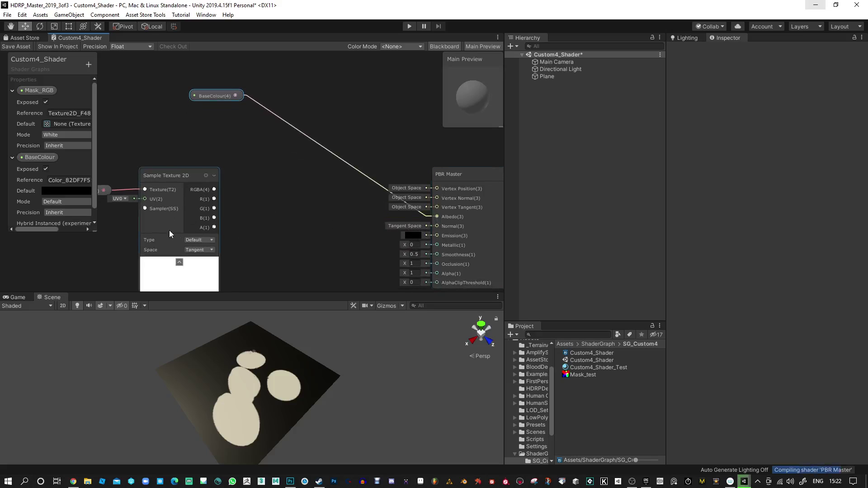
{"action": "middle_click_drag", "start_coordinate": [260, 220], "coordinate": [316, 198]}
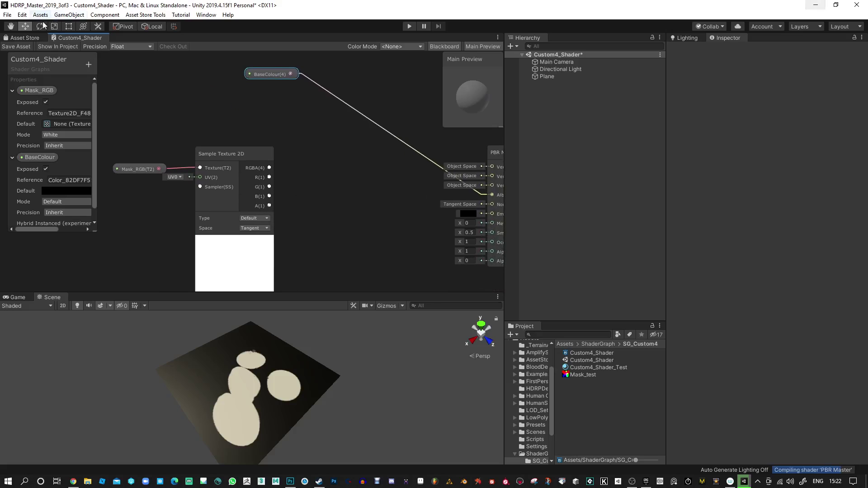
{"action": "left_click", "coordinate": [17, 45]}
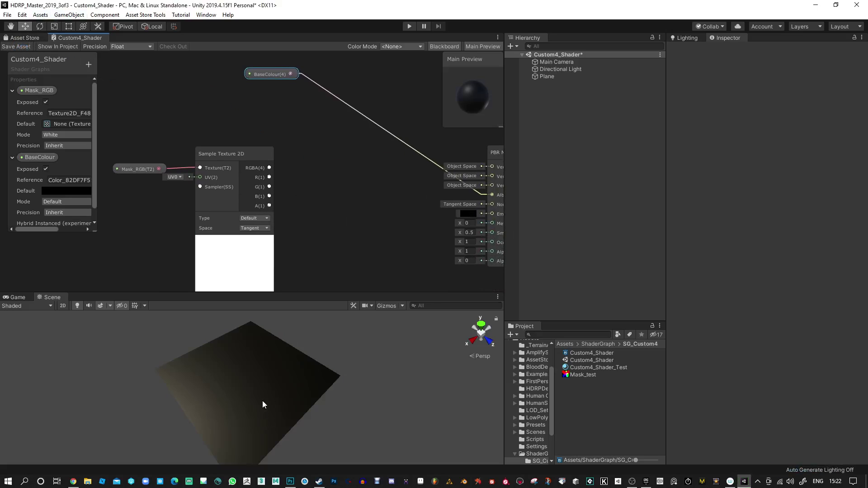
Select the Custom4_Shader_Test material and move the BaseColour node down, closer to the Sample Texture 2D node
{"action": "left_click", "coordinate": [587, 368]}
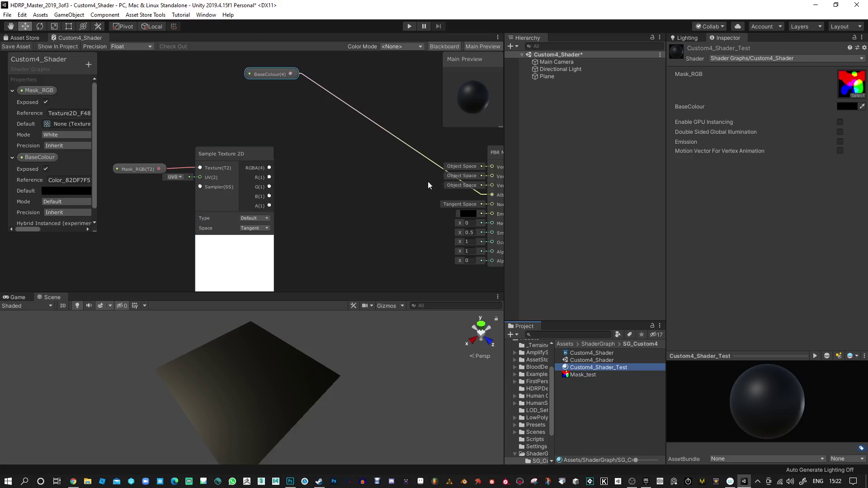
{"action": "middle_click_drag", "start_coordinate": [428, 186], "coordinate": [392, 180]}
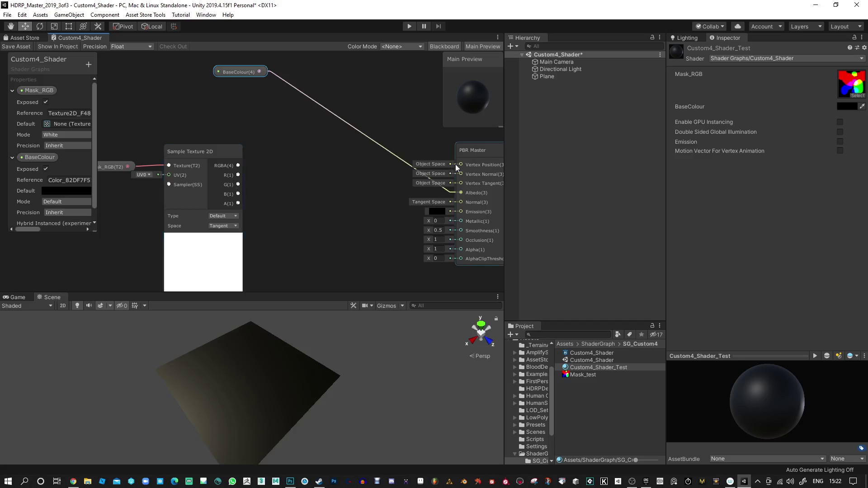
{"action": "middle_click_drag", "start_coordinate": [438, 215], "coordinate": [396, 215]}
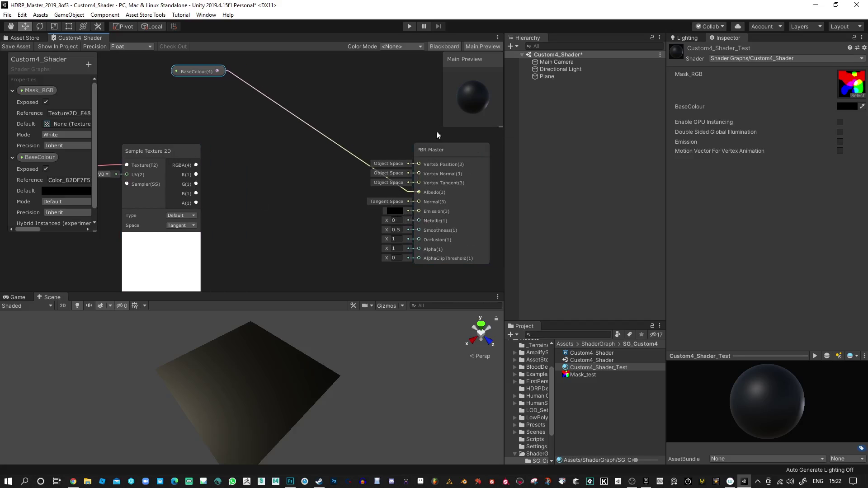
{"action": "middle_click_drag", "start_coordinate": [292, 182], "coordinate": [361, 180]}
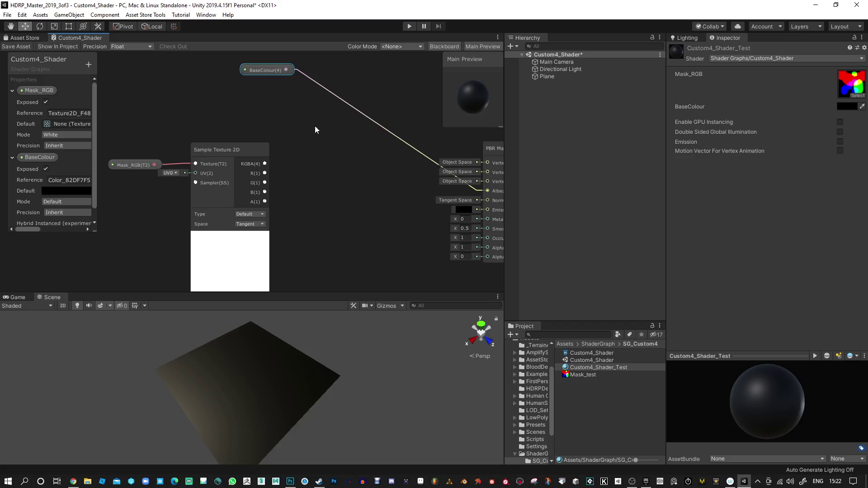
{"action": "middle_click_drag", "start_coordinate": [314, 126], "coordinate": [282, 137]}
{"action": "left_click_drag", "start_coordinate": [221, 83], "coordinate": [220, 115]}
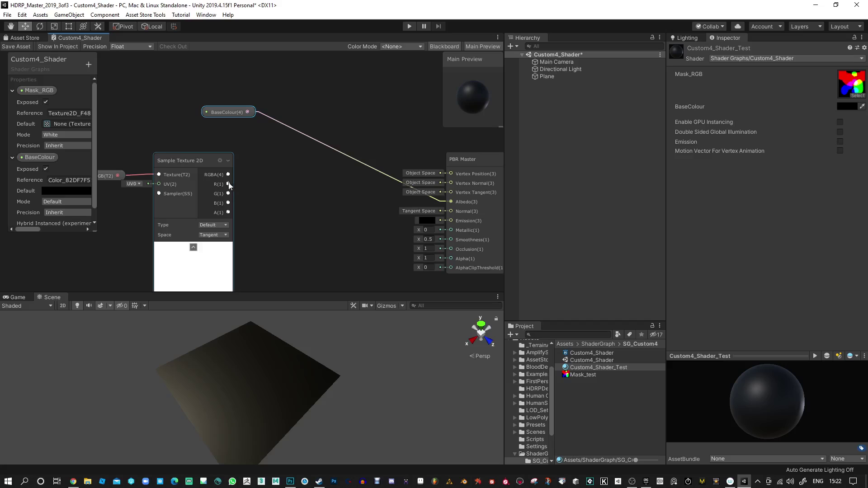
Set the test material's BaseColour to a crimson red
{"action": "left_click", "coordinate": [845, 108]}
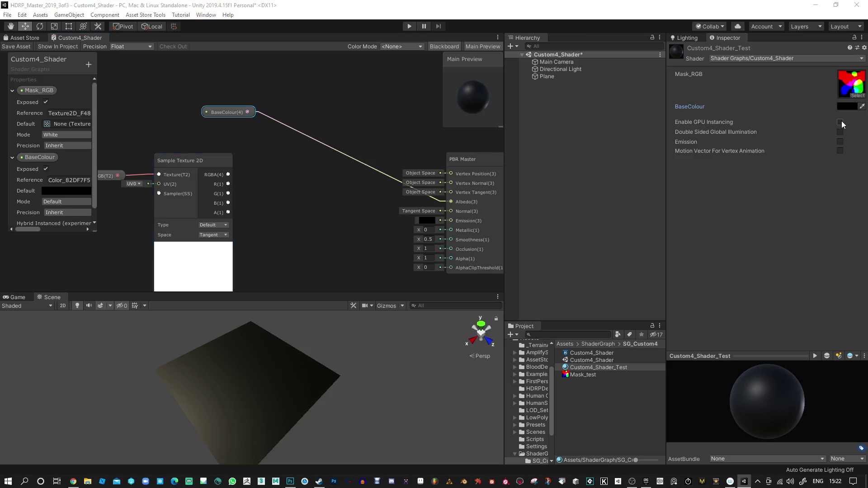
{"action": "left_click_drag", "start_coordinate": [684, 169], "coordinate": [591, 112]}
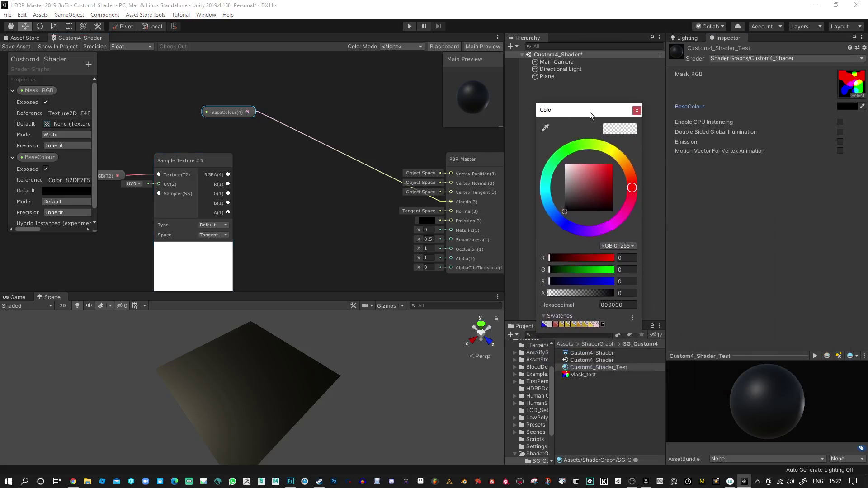
{"action": "left_click_drag", "start_coordinate": [590, 191], "coordinate": [630, 202]}
{"action": "left_click", "coordinate": [636, 110]}
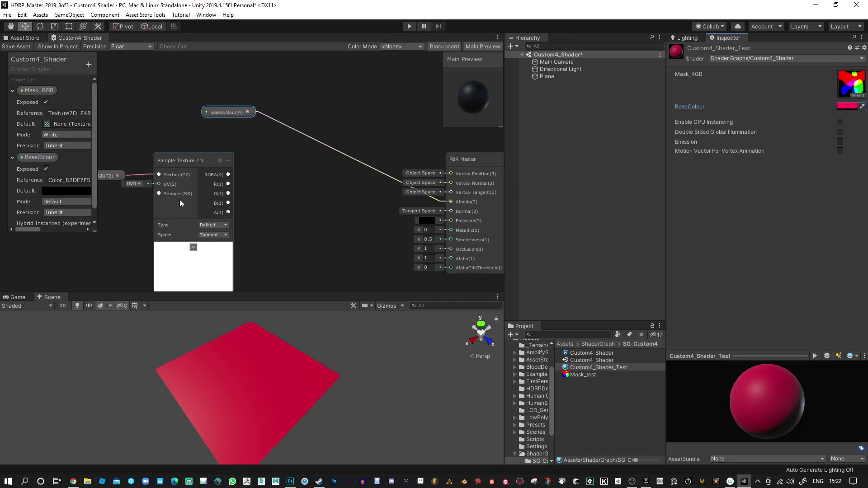
Move the BaseColour node up slightly and add a Lerp node between the Sample Texture 2D and PBR Master nodes
{"action": "left_click", "coordinate": [266, 171]}
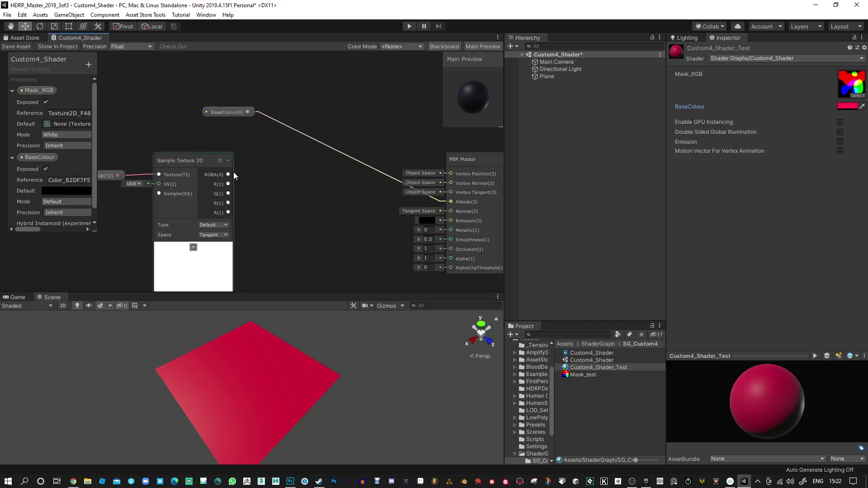
{"action": "mouse_move", "coordinate": [221, 114]}
{"action": "left_mouse_down"}
{"action": "mouse_move", "coordinate": [274, 108]}
{"action": "mouse_move", "coordinate": [219, 101]}
{"action": "left_mouse_up"}
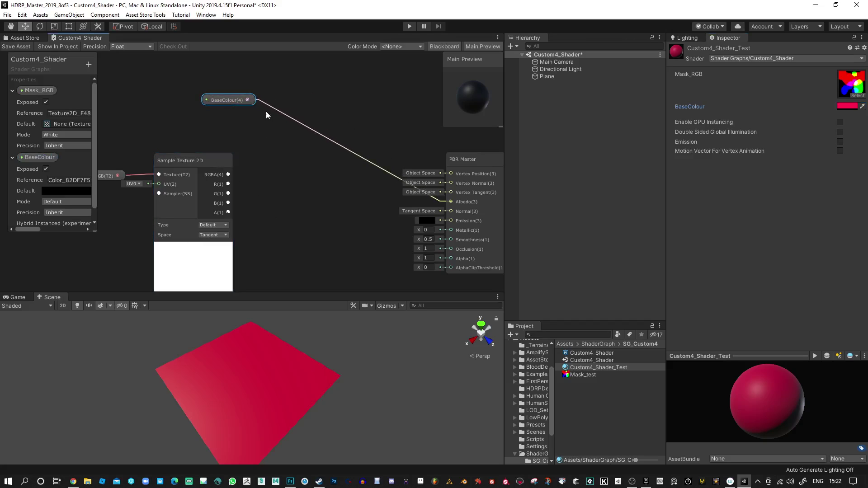
{"action": "right_click", "coordinate": [289, 141]}
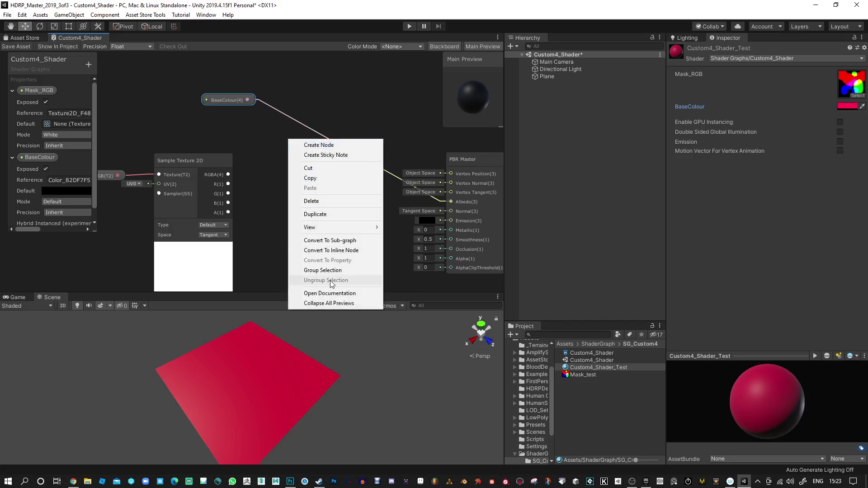
{"action": "left_click", "coordinate": [256, 208]}
{"action": "right_click", "coordinate": [270, 183]}
{"action": "left_click", "coordinate": [291, 191]}
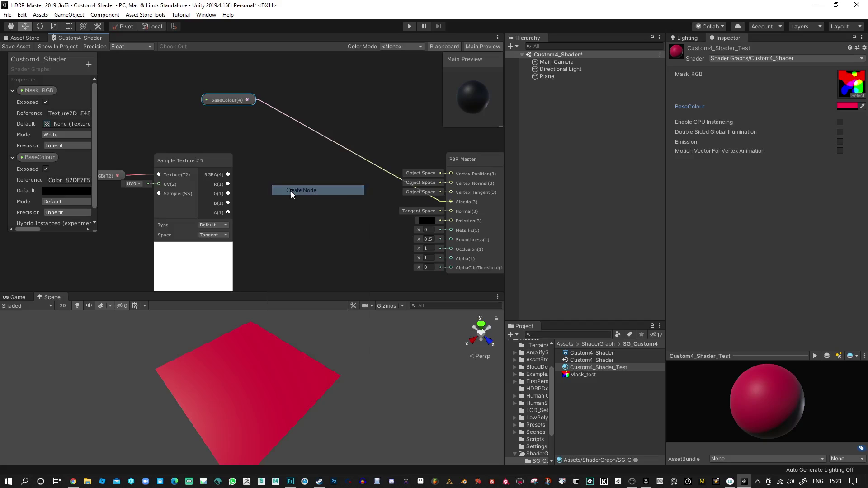
{"action": "type", "text": "lerp"}
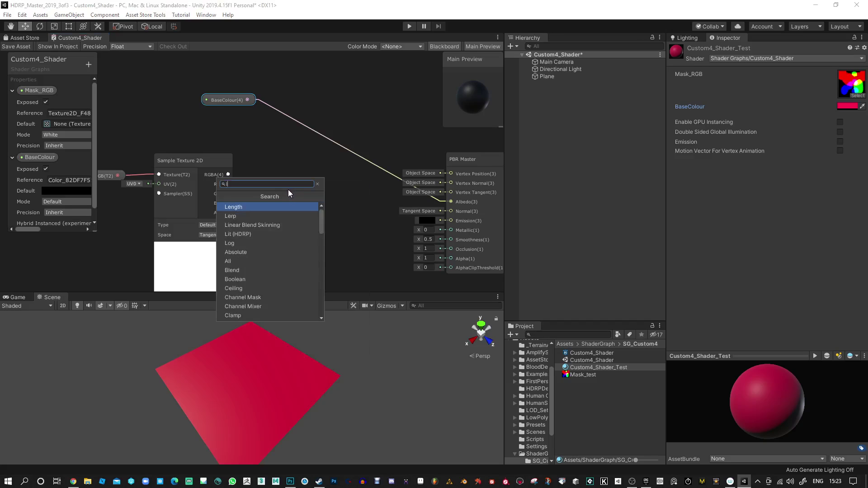
{"action": "left_click", "coordinate": [248, 205]}
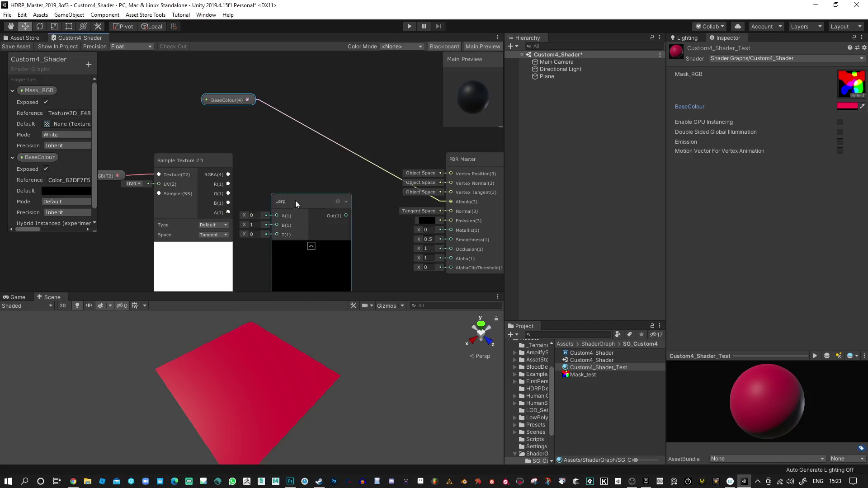
{"action": "left_click_drag", "start_coordinate": [295, 200], "coordinate": [331, 150]}
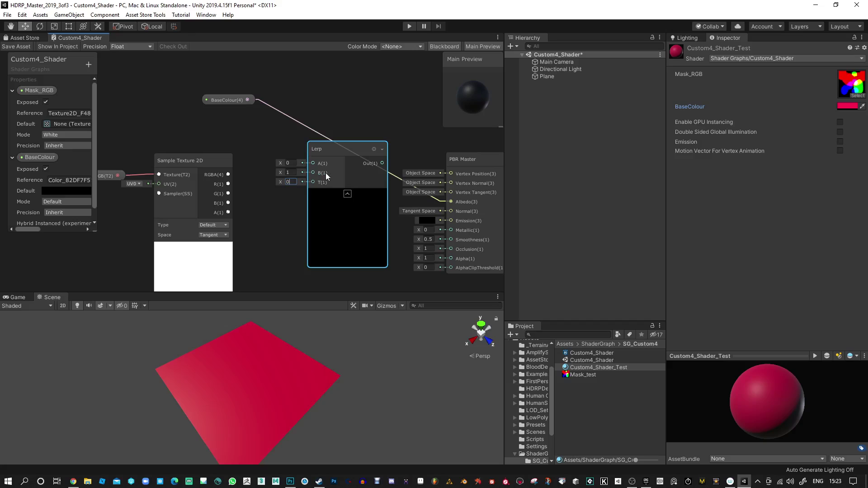
Spread the Lerp and BaseColour nodes apart and connect BaseColour to the Lerp node's A input
{"action": "left_click", "coordinate": [288, 163]}
{"action": "left_click", "coordinate": [291, 171]}
{"action": "left_click_drag", "start_coordinate": [338, 145], "coordinate": [331, 168]}
{"action": "left_click_drag", "start_coordinate": [212, 103], "coordinate": [185, 86]}
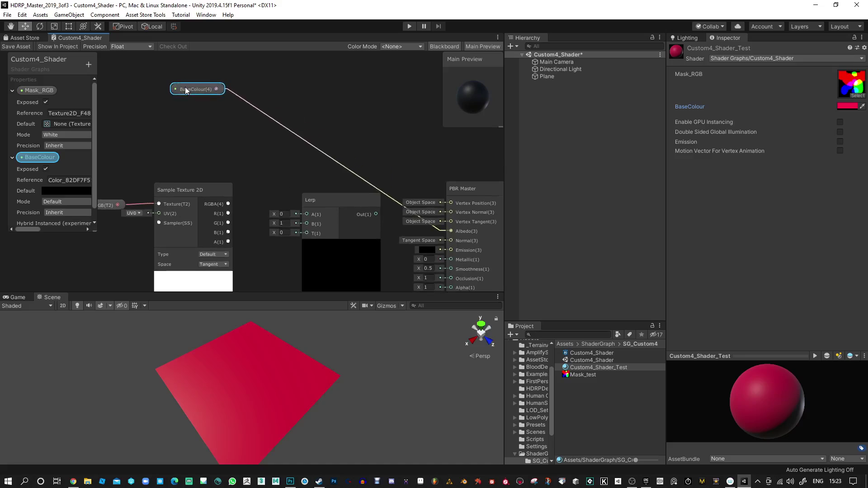
{"action": "middle_click_drag", "start_coordinate": [270, 180], "coordinate": [293, 174]}
{"action": "left_click_drag", "start_coordinate": [241, 91], "coordinate": [329, 227]}
{"action": "middle_click_drag", "start_coordinate": [317, 181], "coordinate": [329, 121]}
{"action": "left_click", "coordinate": [364, 264]}
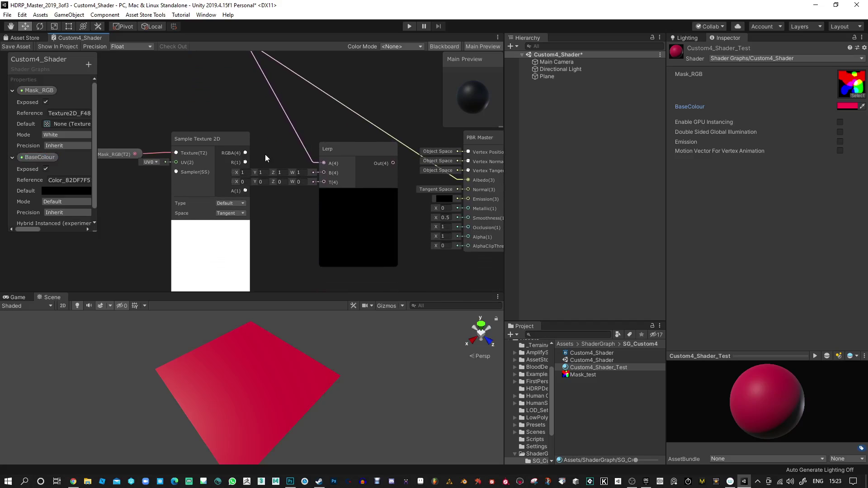
Move the Mask_RGB and Sample Texture 2D nodes away from the Lerp node and connect the R output to Lerp's B input
{"action": "middle_click_drag", "start_coordinate": [265, 155], "coordinate": [387, 180]}
{"action": "left_click_drag", "start_coordinate": [167, 137], "coordinate": [222, 169]}
{"action": "middle_click_drag", "start_coordinate": [261, 188], "coordinate": [187, 174]}
{"action": "left_click_drag", "start_coordinate": [202, 179], "coordinate": [373, 182]}
{"action": "middle_click_drag", "start_coordinate": [338, 213], "coordinate": [317, 226]}
Add a Vector1 property to the shader graph and name it RedMask
{"action": "left_click", "coordinate": [90, 66]}
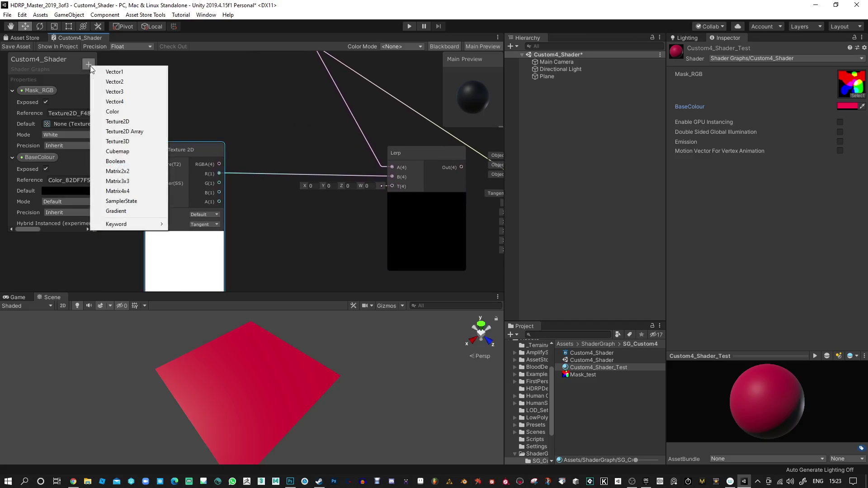
{"action": "left_click", "coordinate": [131, 71]}
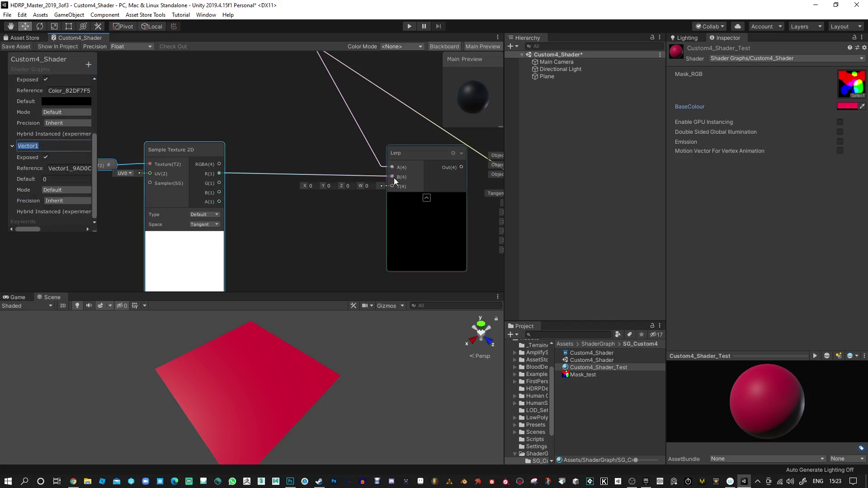
{"action": "key", "text": "Return"}
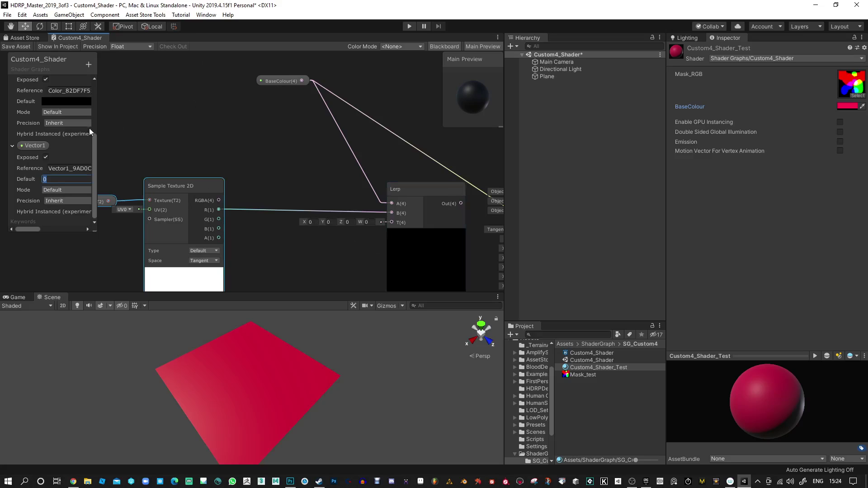
{"action": "right_click", "coordinate": [34, 146]}
{"action": "left_click", "coordinate": [72, 150]}
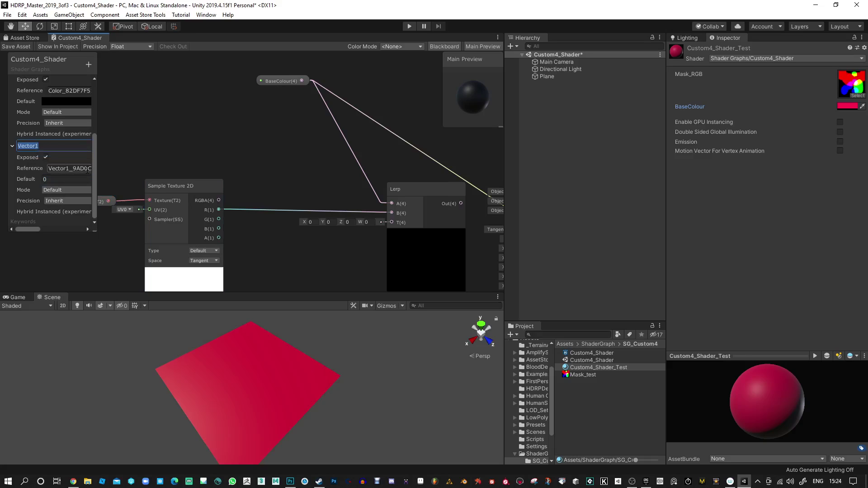
{"action": "type", "text": "RedMask"}
{"action": "key", "text": "Return"}
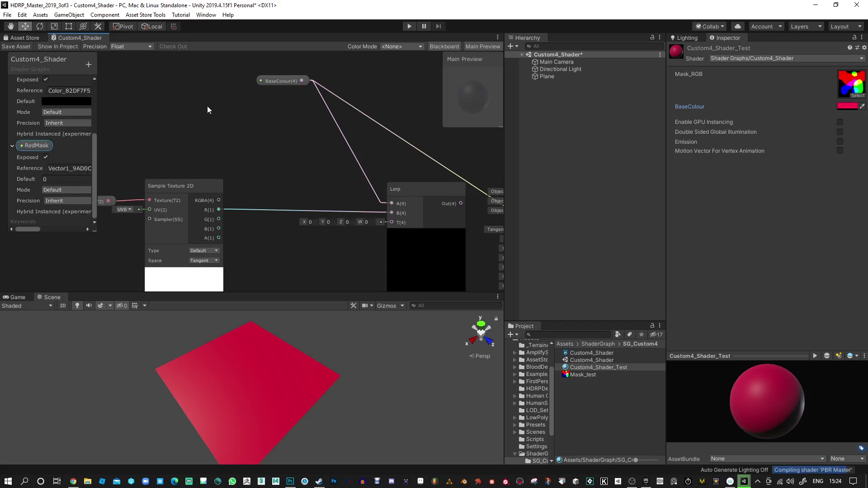
Place a RedMask node beside the Lerp node, connect it to Lerp's T input and save the shader graph
{"action": "left_click_drag", "start_coordinate": [30, 143], "coordinate": [392, 207]}
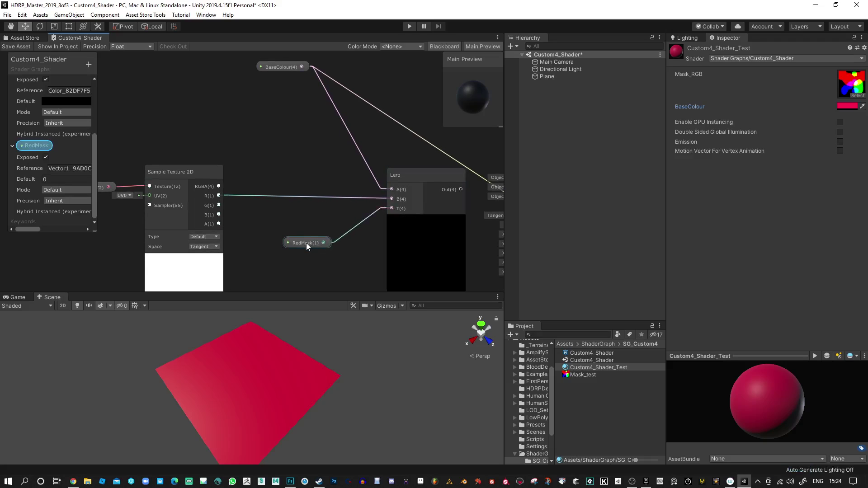
{"action": "left_click_drag", "start_coordinate": [305, 243], "coordinate": [321, 220]}
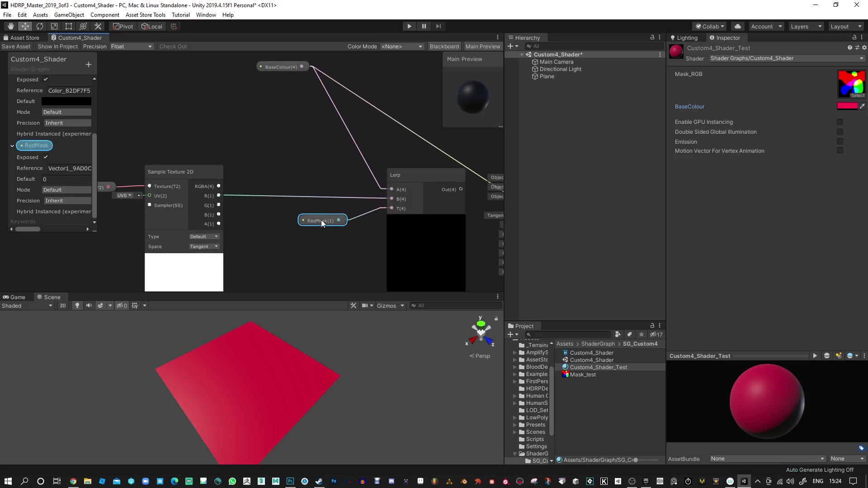
{"action": "left_click", "coordinate": [19, 45]}
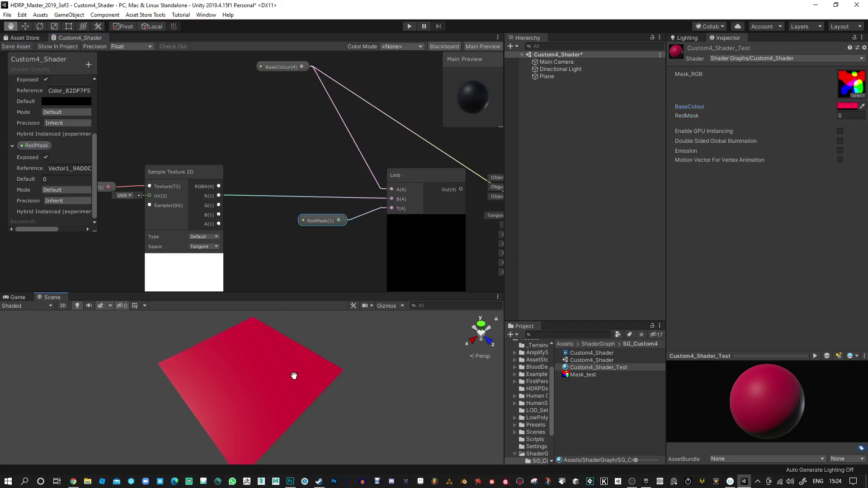
Connect Lerp's output to the PBR Master's Albedo, gather the BaseColour and Sample Texture 2D nodes closer to Lerp, and save the graph
{"action": "middle_click_drag", "start_coordinate": [343, 265], "coordinate": [264, 265]}
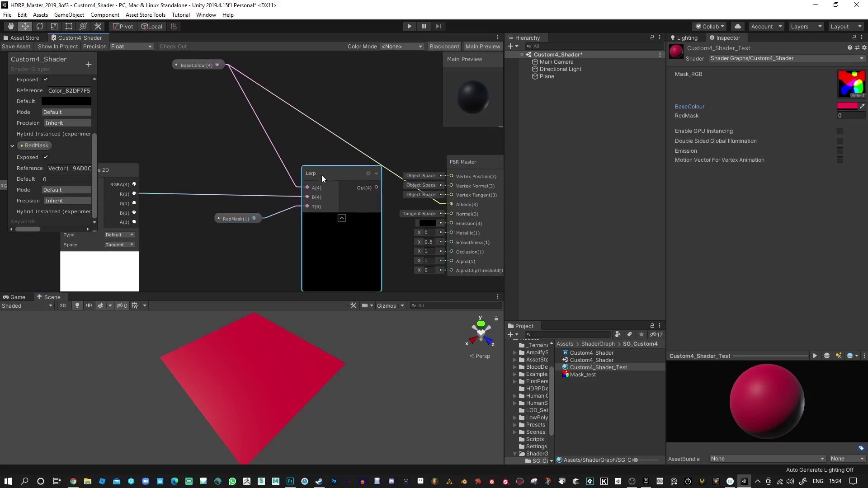
{"action": "left_click_drag", "start_coordinate": [321, 175], "coordinate": [308, 179]}
{"action": "left_click_drag", "start_coordinate": [365, 192], "coordinate": [452, 204]}
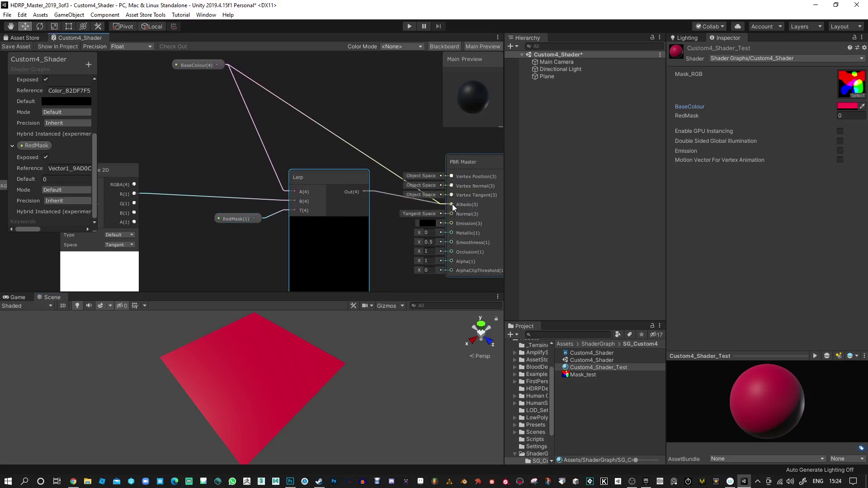
{"action": "left_click_drag", "start_coordinate": [191, 67], "coordinate": [234, 199]}
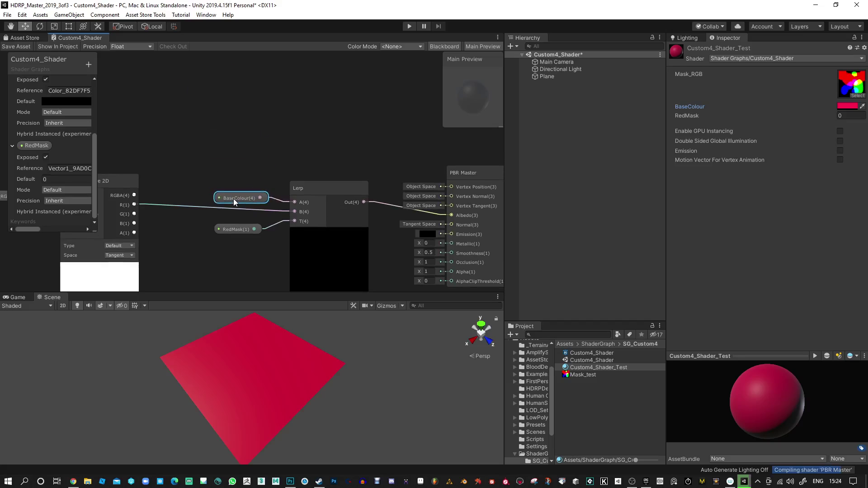
{"action": "middle_click_drag", "start_coordinate": [233, 199], "coordinate": [259, 240]}
{"action": "left_click_drag", "start_coordinate": [170, 140], "coordinate": [195, 161]}
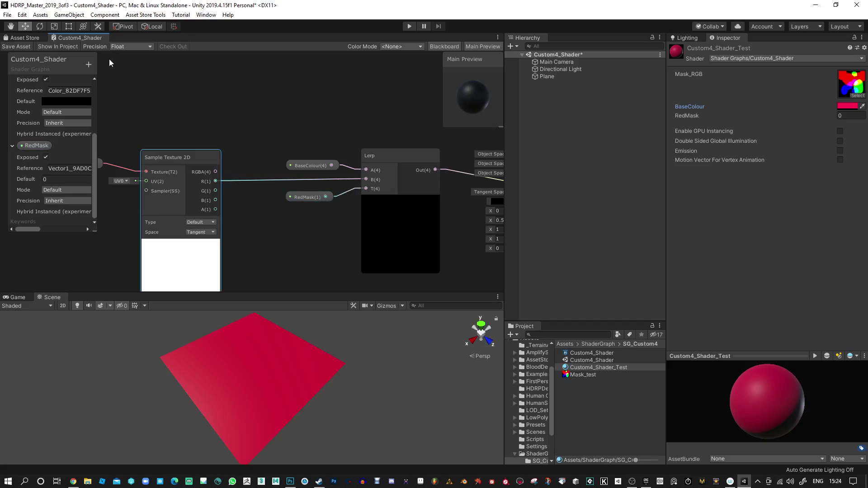
{"action": "left_click", "coordinate": [21, 45]}
Try raising the test material's RedMask value to 78.6
{"action": "left_click_drag", "start_coordinate": [781, 115], "coordinate": [94, 110]}
{"action": "left_click_drag", "start_coordinate": [451, 120], "coordinate": [328, 116]}
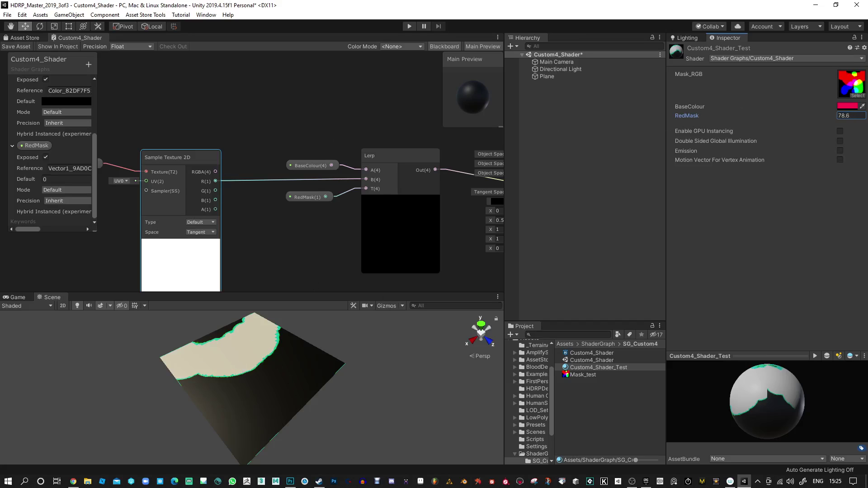
Save the shader graph with the RedMask property in Slider mode and set the test material's RedMask to 1
{"action": "middle_click_drag", "start_coordinate": [197, 130], "coordinate": [288, 112]}
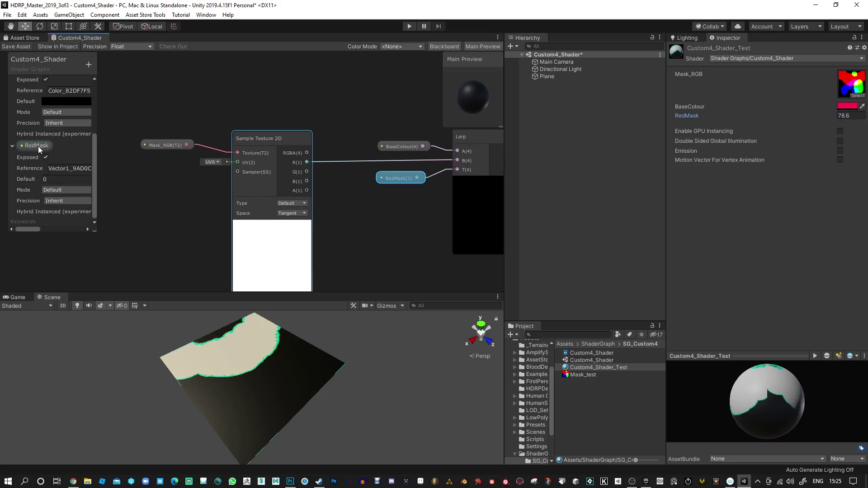
{"action": "left_click", "coordinate": [57, 191]}
{"action": "left_click", "coordinate": [71, 210]}
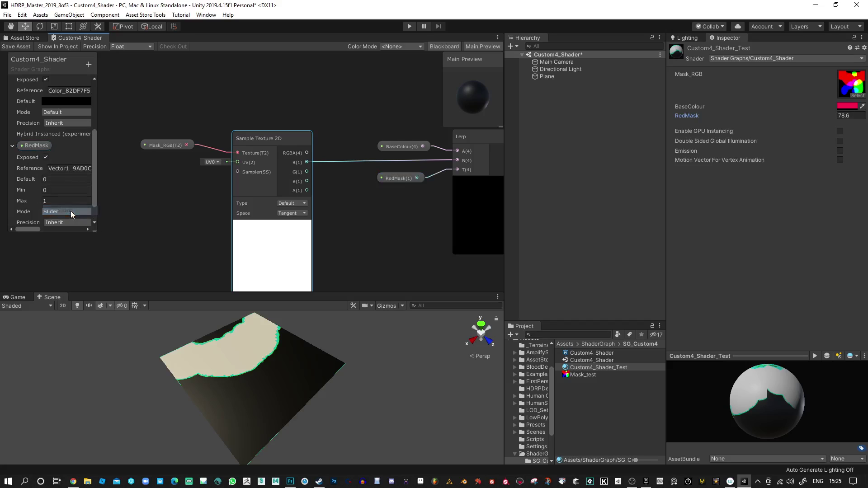
{"action": "left_click", "coordinate": [50, 191]}
{"action": "left_click", "coordinate": [13, 47]}
{"action": "left_click_drag", "start_coordinate": [786, 115], "coordinate": [847, 120]}
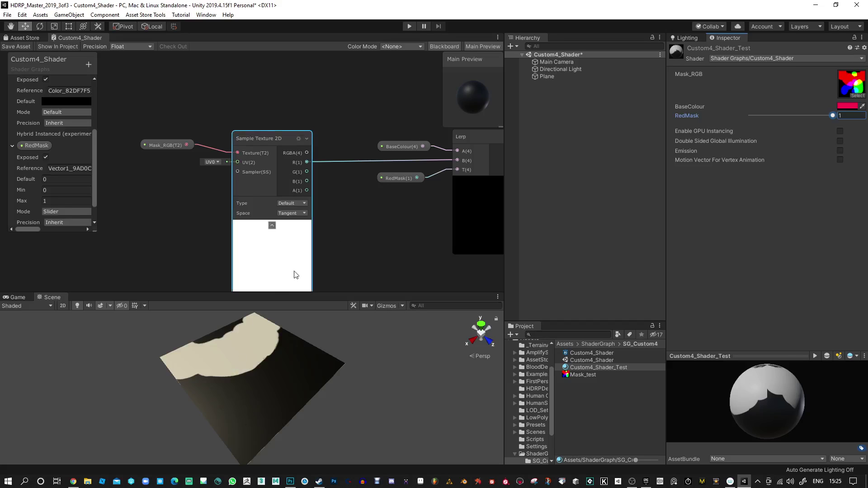
Move the BaseColour and RedMask nodes away from the Lerp node to make room between them
{"action": "middle_click_drag", "start_coordinate": [320, 238], "coordinate": [262, 234]}
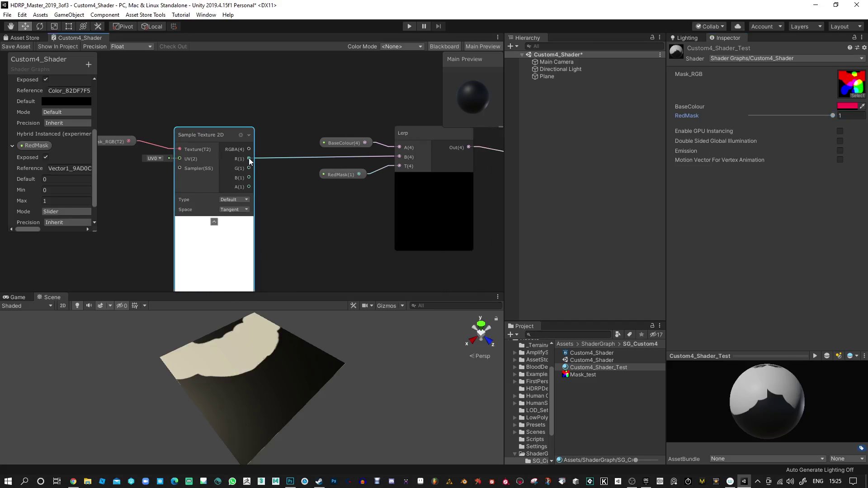
{"action": "mouse_move", "coordinate": [332, 143]}
{"action": "left_mouse_down"}
{"action": "mouse_move", "coordinate": [335, 124]}
{"action": "mouse_move", "coordinate": [335, 142]}
{"action": "left_mouse_up"}
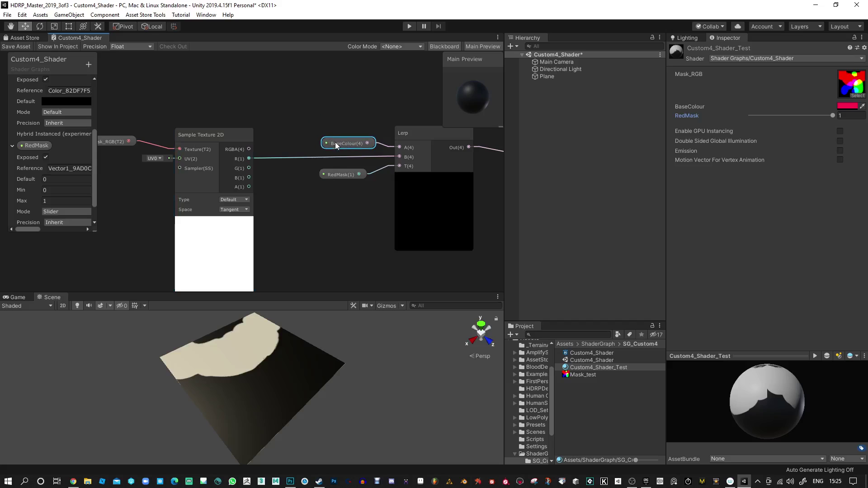
{"action": "scroll", "coordinate": [335, 142], "scroll_direction": "down", "scroll_amount": 2}
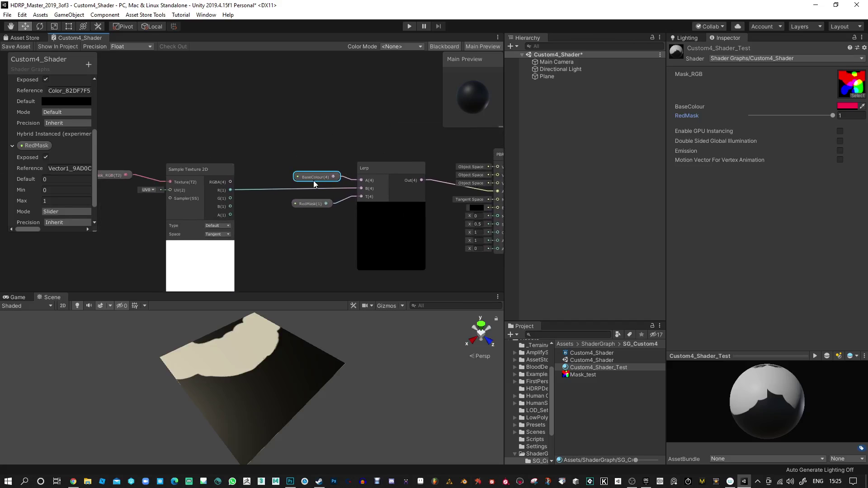
{"action": "left_click_drag", "start_coordinate": [314, 181], "coordinate": [235, 125]}
{"action": "left_click_drag", "start_coordinate": [380, 165], "coordinate": [374, 159]}
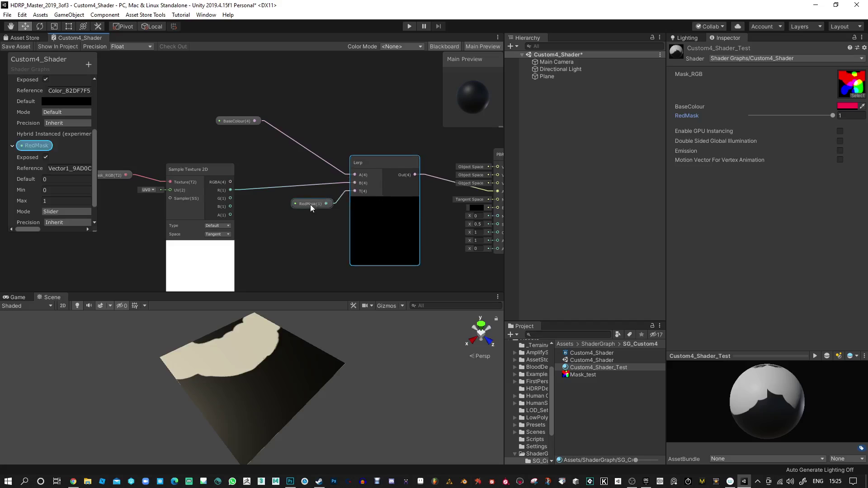
{"action": "left_click_drag", "start_coordinate": [310, 205], "coordinate": [264, 209]}
Add a Multiply node between the RedMask and Lerp nodes
{"action": "scroll", "coordinate": [281, 192], "scroll_direction": "up", "scroll_amount": 1}
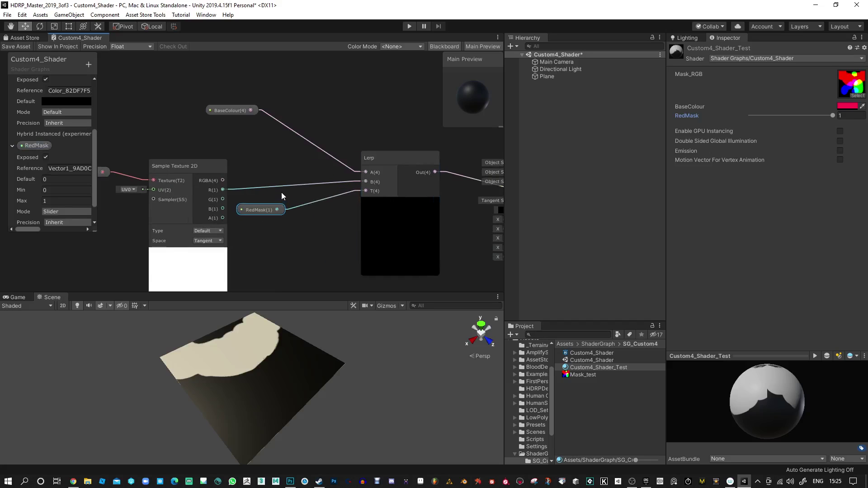
{"action": "right_click", "coordinate": [306, 197]}
{"action": "left_click", "coordinate": [322, 201]}
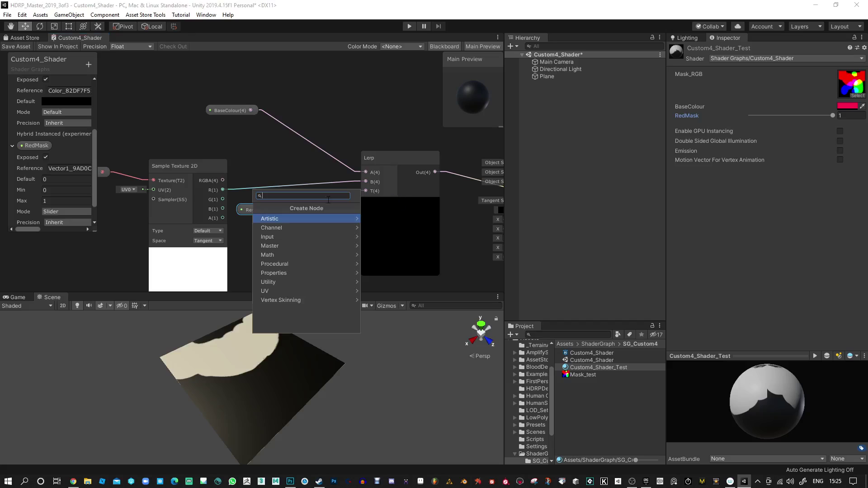
{"action": "type", "text": "multiply"}
{"action": "left_click", "coordinate": [294, 218]}
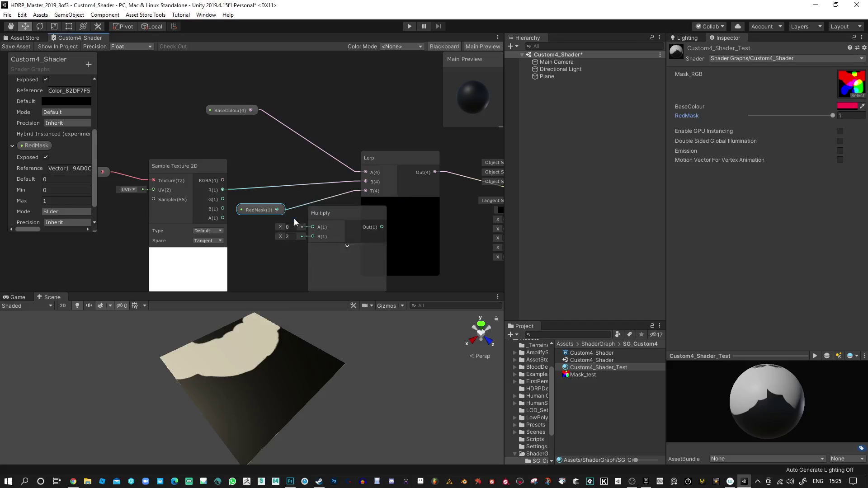
Connect the texture's R output and RedMask to the Multiply node's A and B inputs, and its output to Lerp's T
{"action": "left_click_drag", "start_coordinate": [223, 190], "coordinate": [312, 196]}
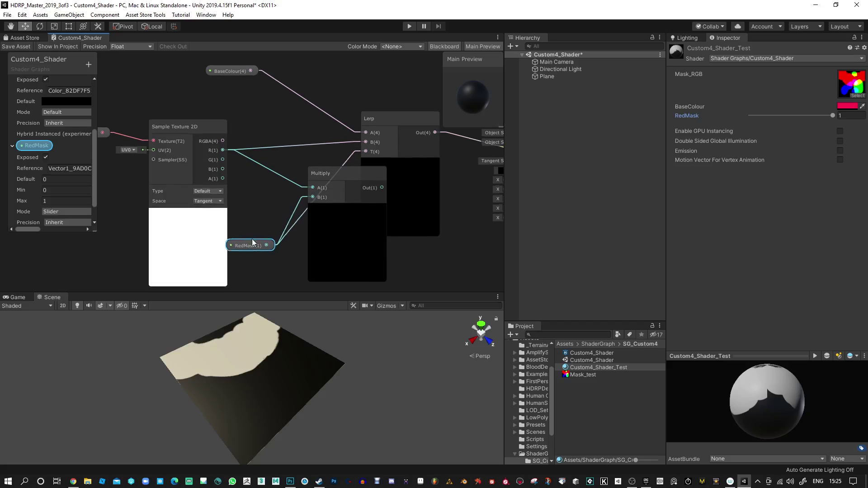
{"action": "left_click_drag", "start_coordinate": [252, 243], "coordinate": [251, 208]}
{"action": "left_click_drag", "start_coordinate": [348, 174], "coordinate": [366, 151]}
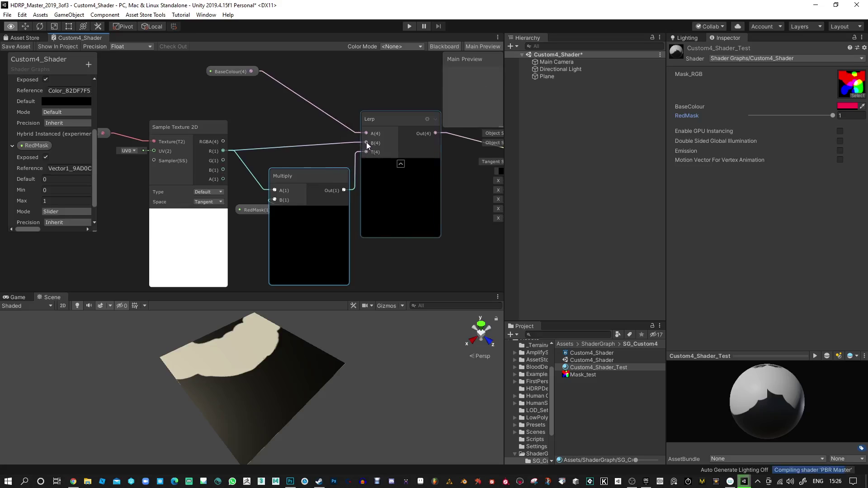
Delete the connection from the texture's R output to Lerp's B input and shift the Lerp node slightly away from Multiply
{"action": "left_click", "coordinate": [357, 143]}
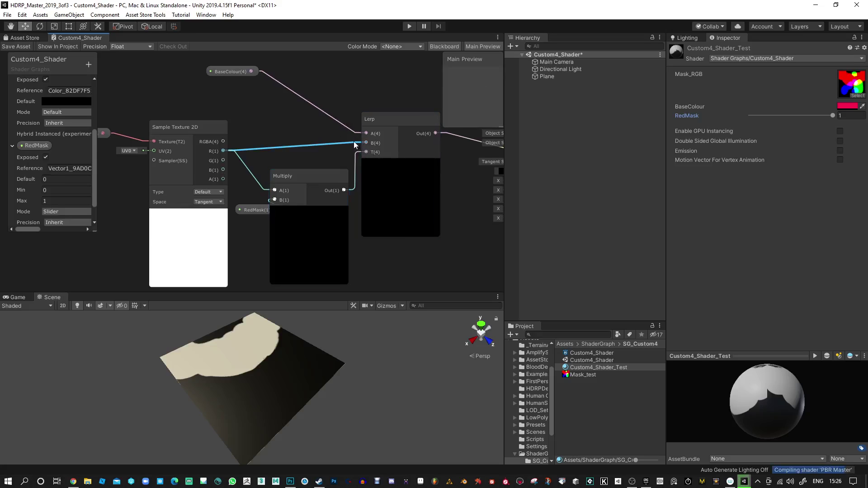
{"action": "key", "text": "Delete"}
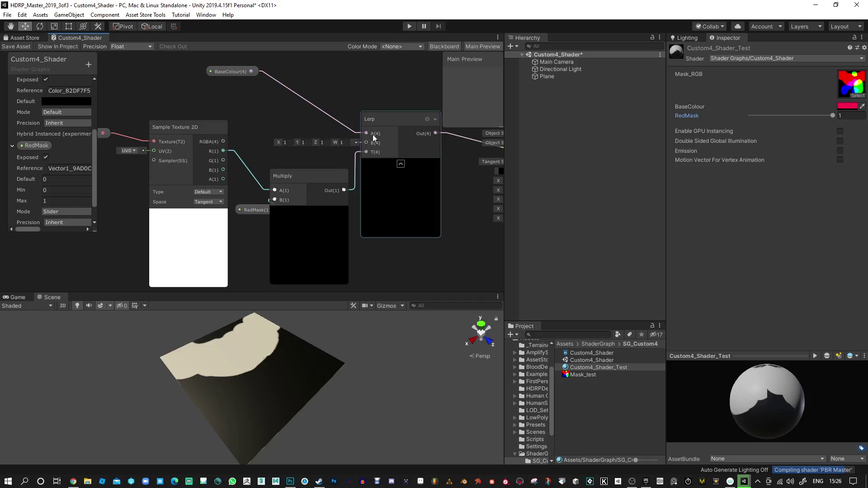
{"action": "left_click_drag", "start_coordinate": [381, 121], "coordinate": [390, 127]}
{"action": "middle_click_drag", "start_coordinate": [390, 127], "coordinate": [436, 149]}
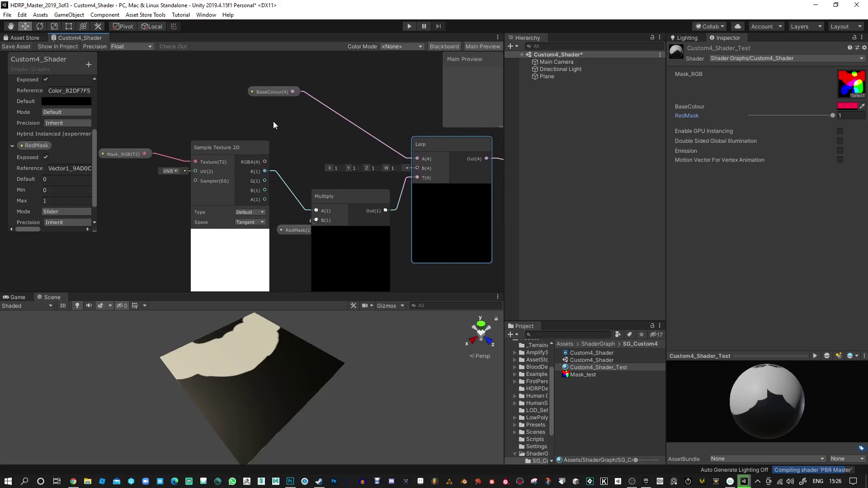
Add a Color property named RedMaskColour and save the shader graph
{"action": "left_click", "coordinate": [89, 65]}
{"action": "left_click", "coordinate": [118, 112]}
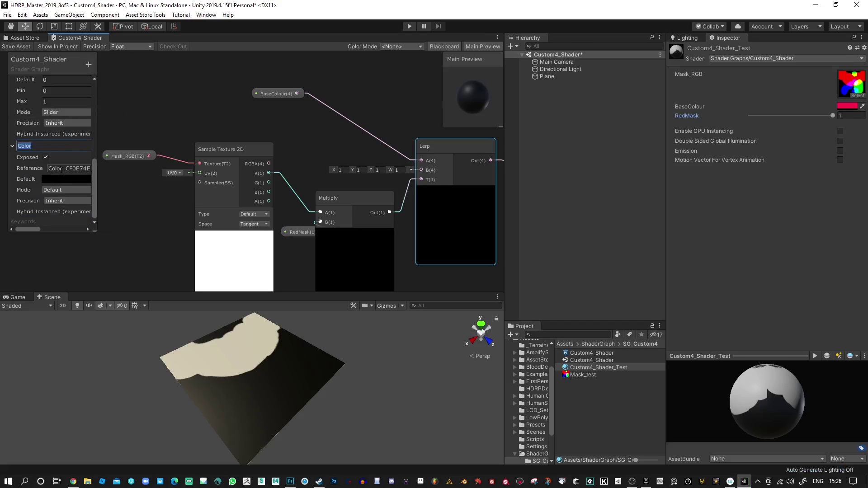
{"action": "type", "text": "RedMaskColour"}
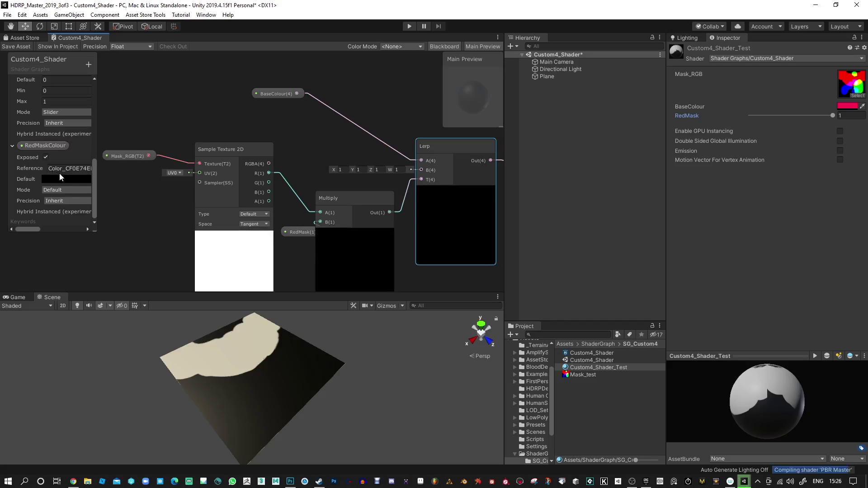
{"action": "left_click", "coordinate": [61, 179]}
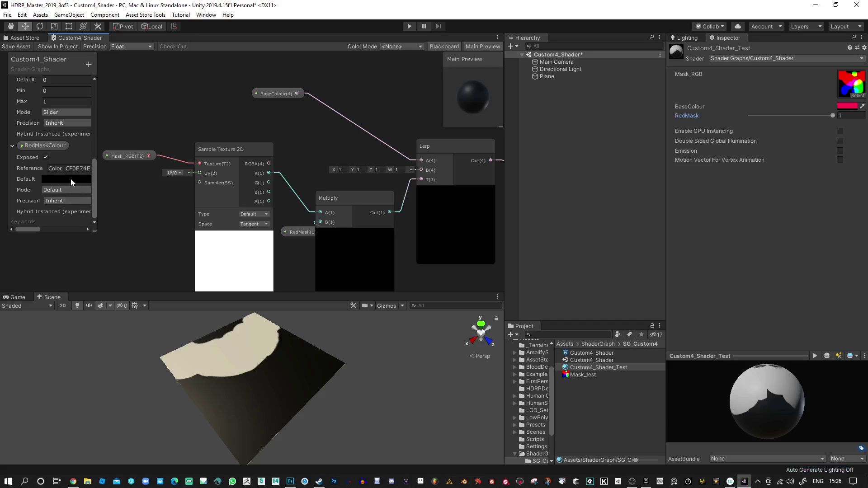
{"action": "scroll", "coordinate": [164, 225], "scroll_direction": "down", "scroll_amount": 2}
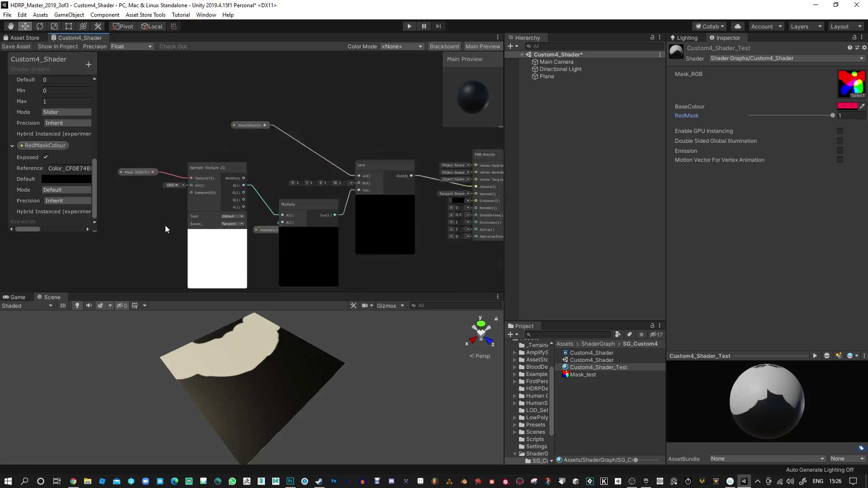
{"action": "scroll", "coordinate": [165, 230], "scroll_direction": "down", "scroll_amount": 1}
{"action": "left_click", "coordinate": [16, 45]}
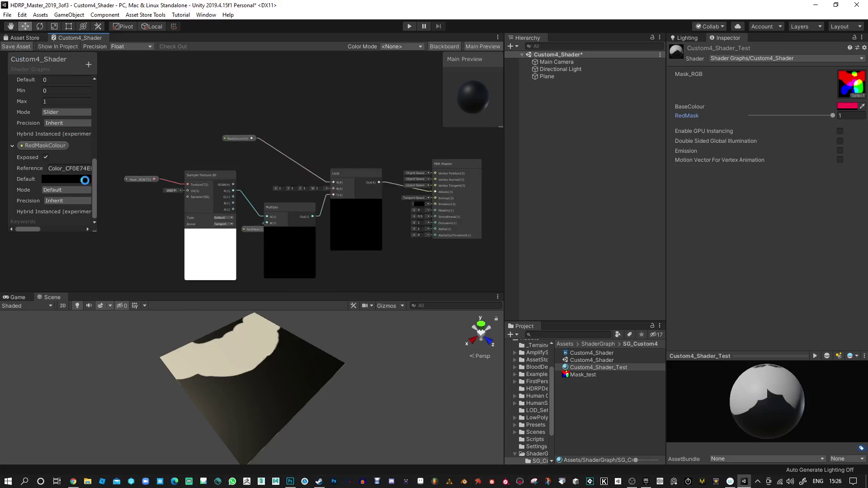
Enlarge the blackboard and add a RedMaskColour property node to the graph above BaseColour
{"action": "left_click_drag", "start_coordinate": [94, 232], "coordinate": [136, 256]}
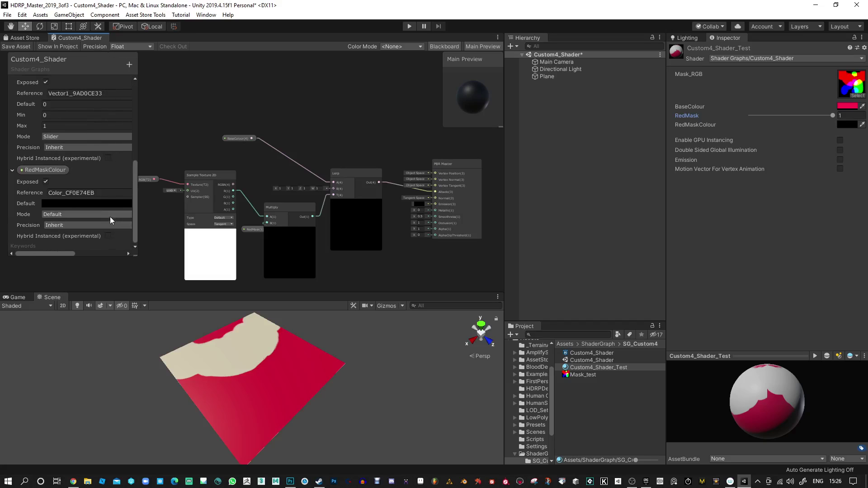
{"action": "right_click", "coordinate": [84, 202]}
{"action": "left_click", "coordinate": [110, 194]}
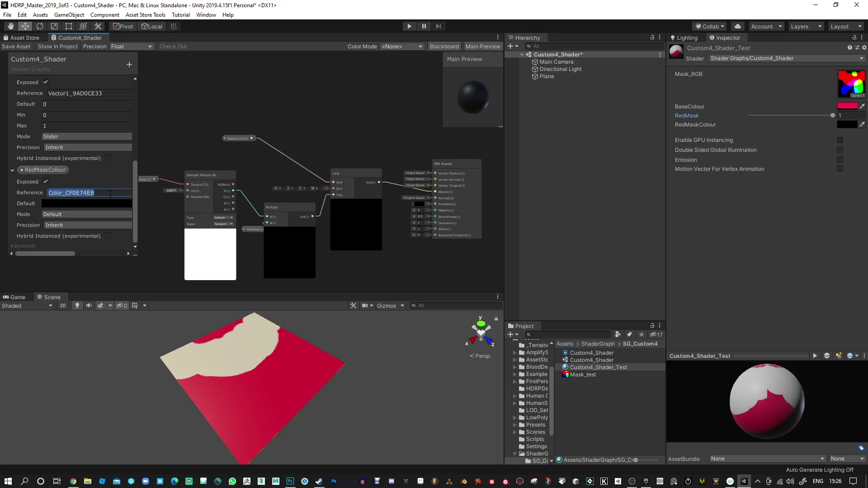
{"action": "left_click_drag", "start_coordinate": [56, 170], "coordinate": [260, 94]}
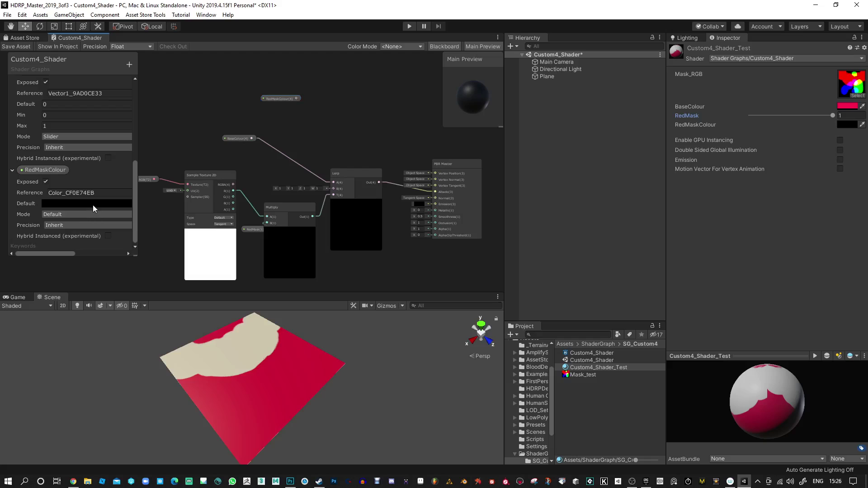
Place the RedMaskColour node beside Lerp, connect it to Lerp's B input and save the shader graph
{"action": "scroll", "coordinate": [89, 216], "scroll_direction": "up", "scroll_amount": 10}
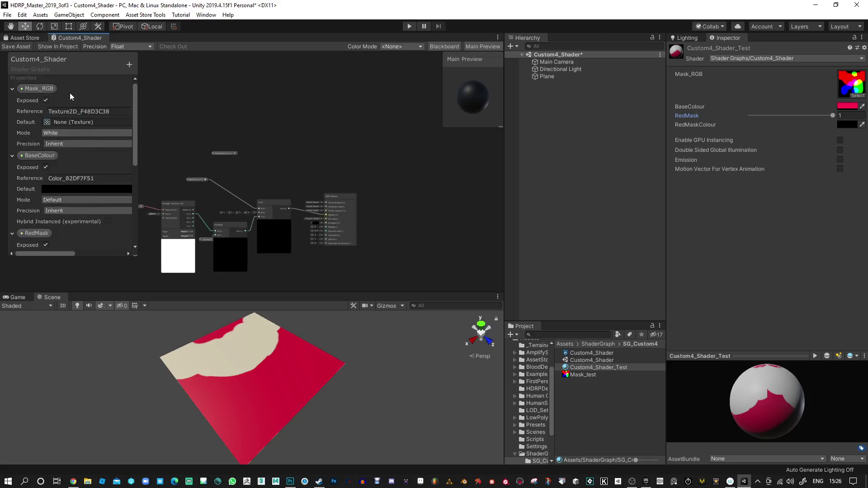
{"action": "scroll", "coordinate": [249, 170], "scroll_direction": "up", "scroll_amount": 5}
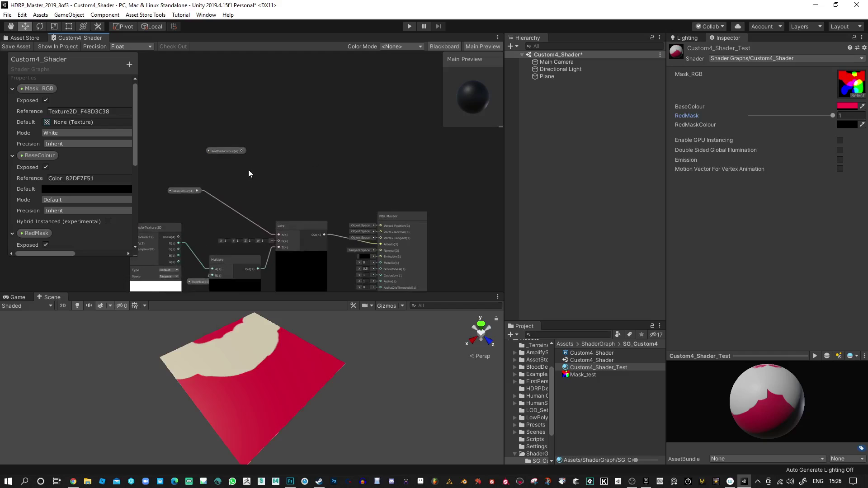
{"action": "left_click_drag", "start_coordinate": [247, 71], "coordinate": [320, 185]}
{"action": "scroll", "coordinate": [248, 175], "scroll_direction": "up", "scroll_amount": 2}
{"action": "left_click_drag", "start_coordinate": [225, 172], "coordinate": [249, 188]}
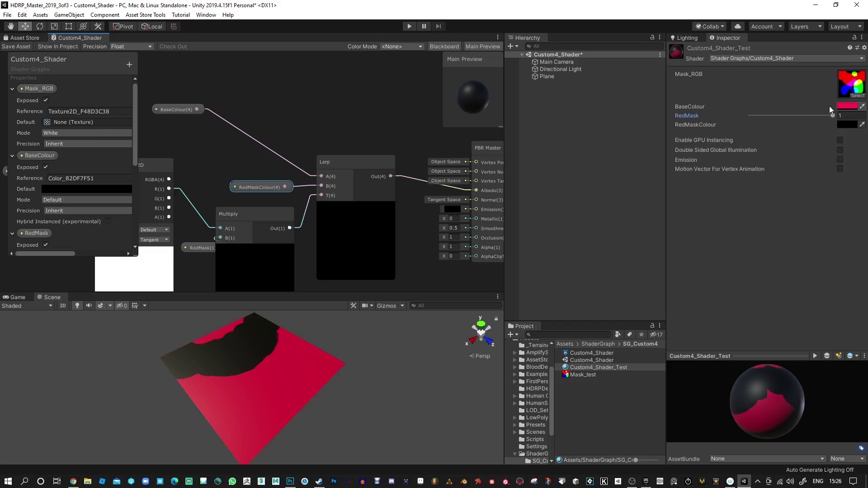
Set the test material's RedMaskColour to bright green
{"action": "mouse_move", "coordinate": [832, 115]}
{"action": "left_mouse_down"}
{"action": "mouse_move", "coordinate": [747, 116]}
{"action": "mouse_move", "coordinate": [834, 117]}
{"action": "left_mouse_up"}
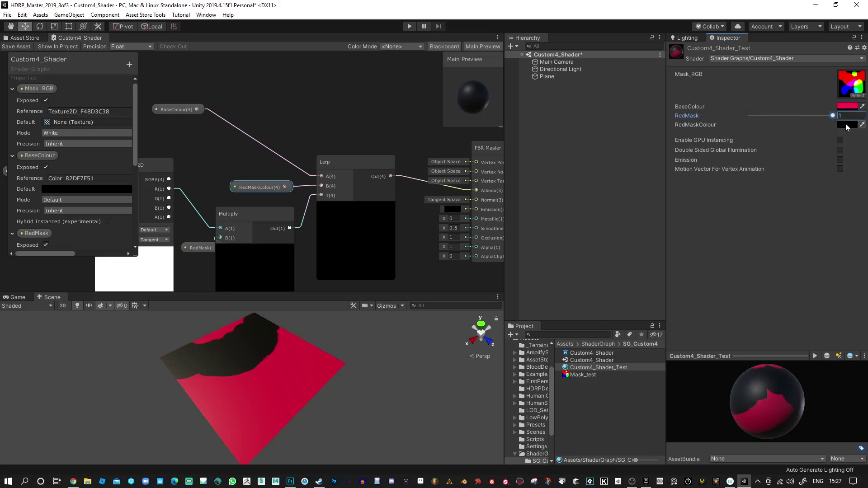
{"action": "left_click", "coordinate": [847, 125]}
{"action": "left_click", "coordinate": [626, 171]}
{"action": "left_click_drag", "start_coordinate": [603, 169], "coordinate": [566, 152]}
{"action": "left_click", "coordinate": [637, 110]}
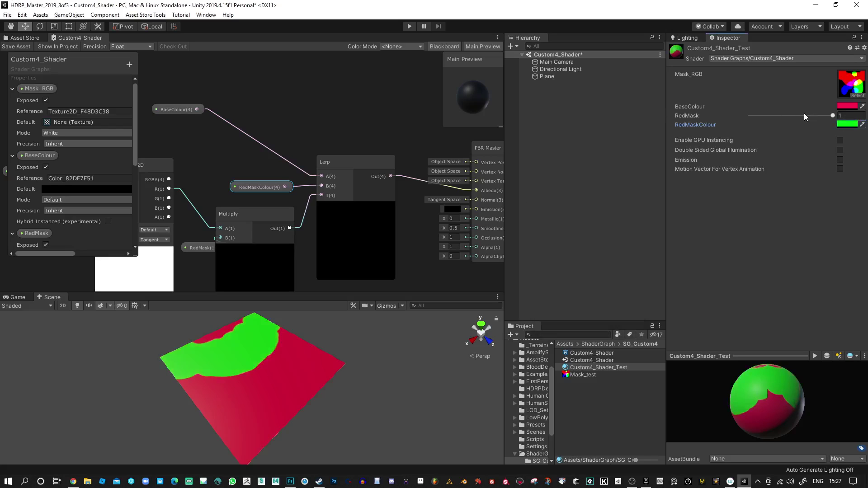
Set the material's RedMask slider to 0.918 and BaseColour to blue (0004FF)
{"action": "mouse_move", "coordinate": [833, 116]}
{"action": "left_mouse_down"}
{"action": "mouse_move", "coordinate": [724, 116]}
{"action": "mouse_move", "coordinate": [834, 116]}
{"action": "mouse_move", "coordinate": [825, 116]}
{"action": "left_mouse_up"}
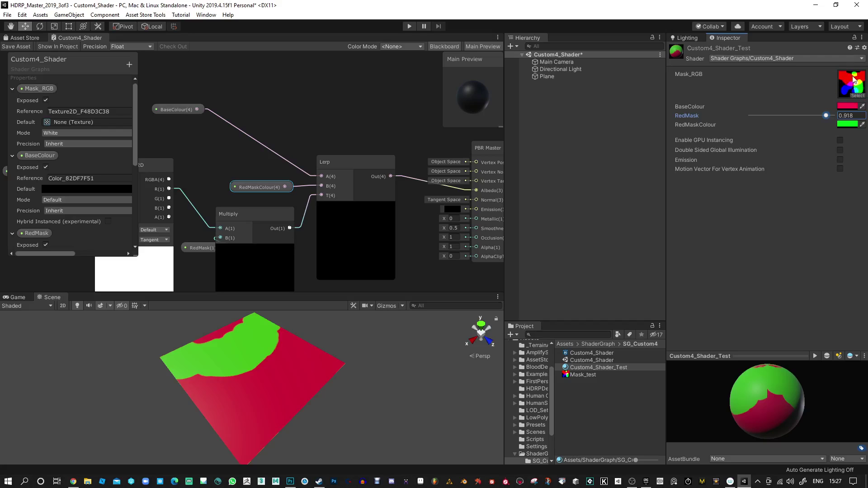
{"action": "left_click", "coordinate": [848, 107]}
{"action": "left_click_drag", "start_coordinate": [611, 168], "coordinate": [565, 227]}
{"action": "left_click_drag", "start_coordinate": [562, 282], "coordinate": [614, 281]}
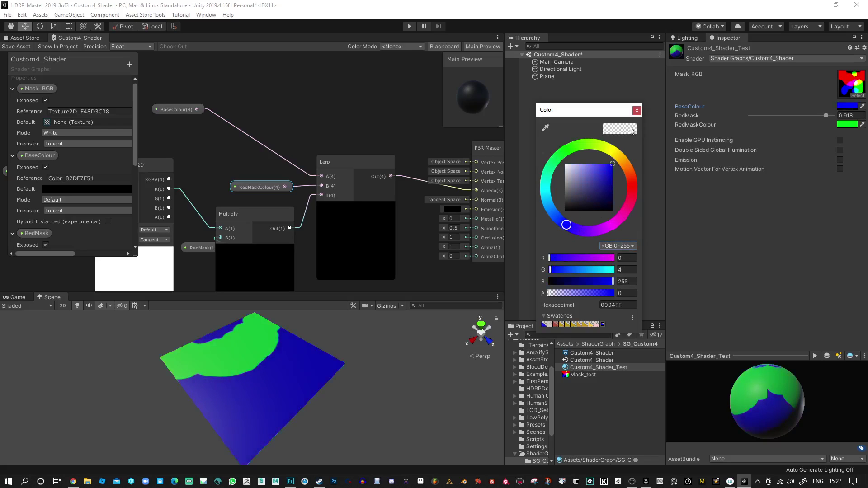
{"action": "left_click", "coordinate": [637, 110]}
Set the material's RedMask slider back to 1 and its RedMaskColour to a fully saturated pinkish red
{"action": "left_click_drag", "start_coordinate": [826, 115], "coordinate": [851, 129]}
{"action": "left_click", "coordinate": [850, 126]}
{"action": "left_click_drag", "start_coordinate": [637, 189], "coordinate": [630, 202]}
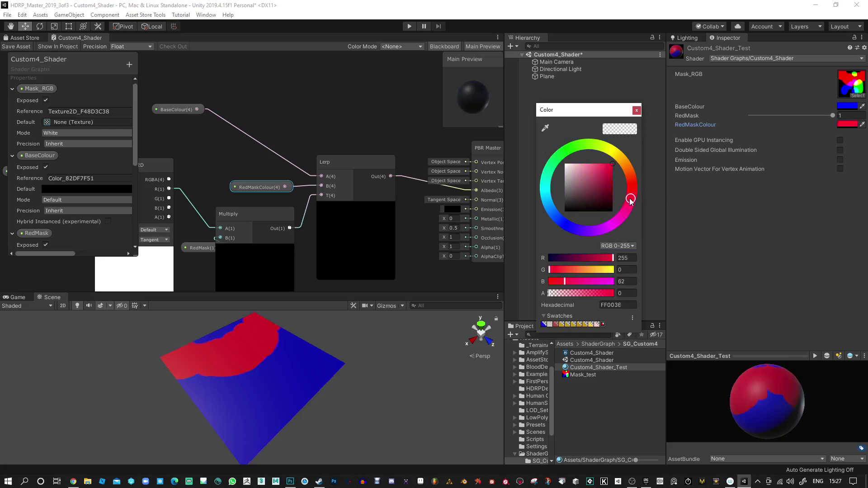
{"action": "mouse_move", "coordinate": [613, 163]}
{"action": "left_mouse_down"}
{"action": "mouse_move", "coordinate": [607, 153]}
{"action": "mouse_move", "coordinate": [522, 134]}
{"action": "mouse_move", "coordinate": [588, 208]}
{"action": "mouse_move", "coordinate": [624, 152]}
{"action": "left_mouse_up"}
{"action": "left_click", "coordinate": [637, 111]}
Make the shader graph's blackboard slightly narrower and taller
{"action": "scroll", "coordinate": [345, 102], "scroll_direction": "down", "scroll_amount": 3}
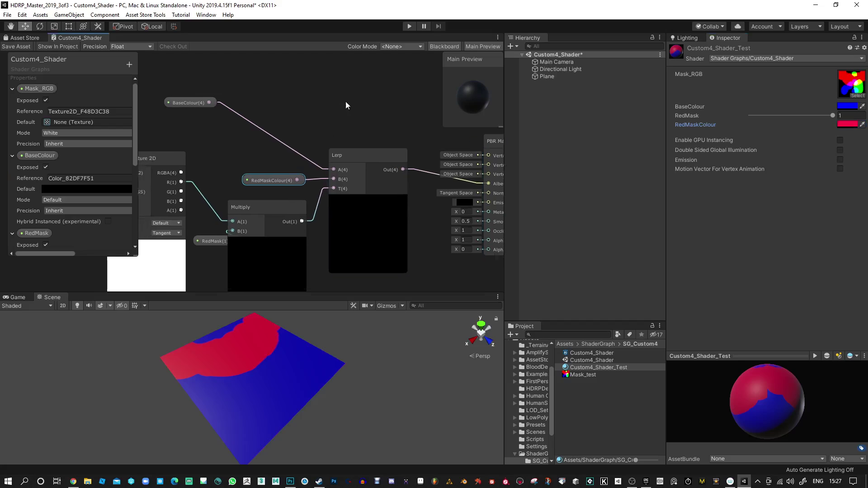
{"action": "middle_click_drag", "start_coordinate": [367, 111], "coordinate": [362, 117]}
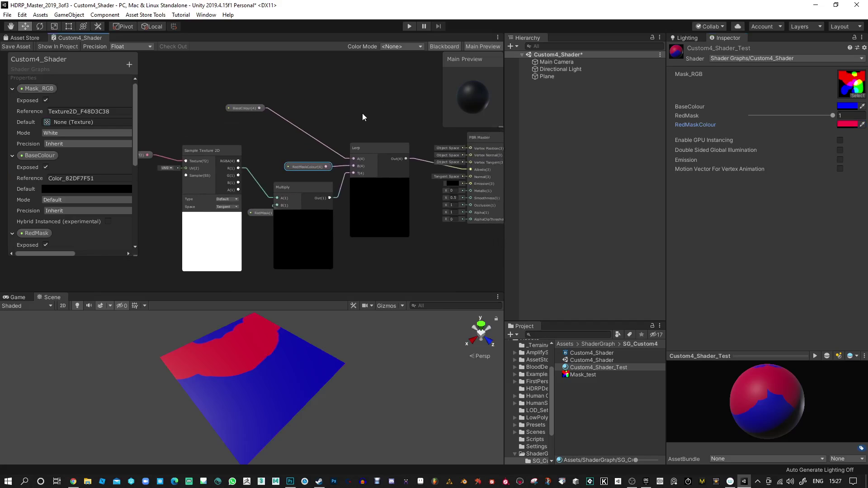
{"action": "middle_click_drag", "start_coordinate": [405, 136], "coordinate": [354, 96]}
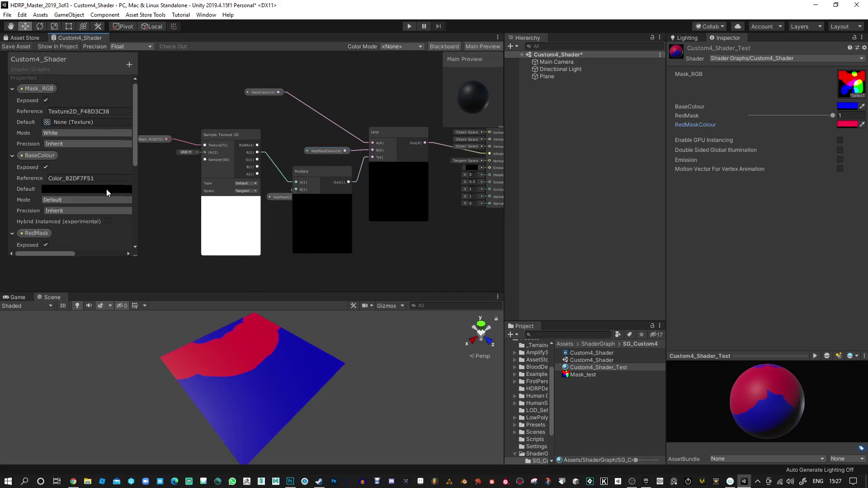
{"action": "scroll", "coordinate": [407, 199], "scroll_direction": "up", "scroll_amount": 1}
{"action": "scroll", "coordinate": [362, 185], "scroll_direction": "down", "scroll_amount": 1}
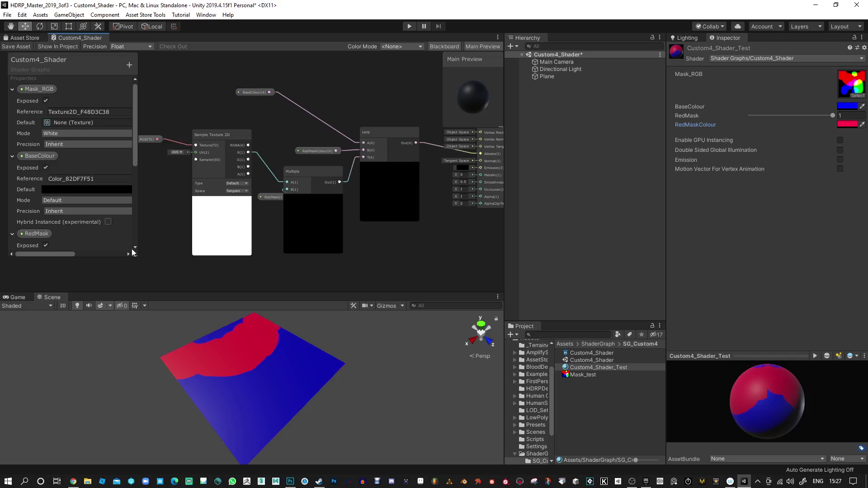
{"action": "left_click_drag", "start_coordinate": [137, 258], "coordinate": [124, 273]}
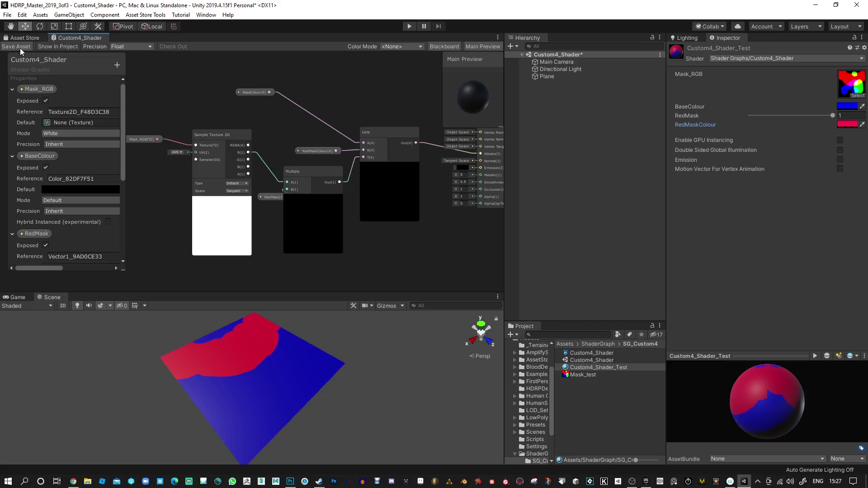
Close the Custom4_Shader graph window and reopen the shader asset in the shader editor
{"action": "right_click", "coordinate": [90, 40]}
{"action": "key", "text": "Escape"}
{"action": "left_click", "coordinate": [20, 39]}
{"action": "left_click", "coordinate": [588, 353]}
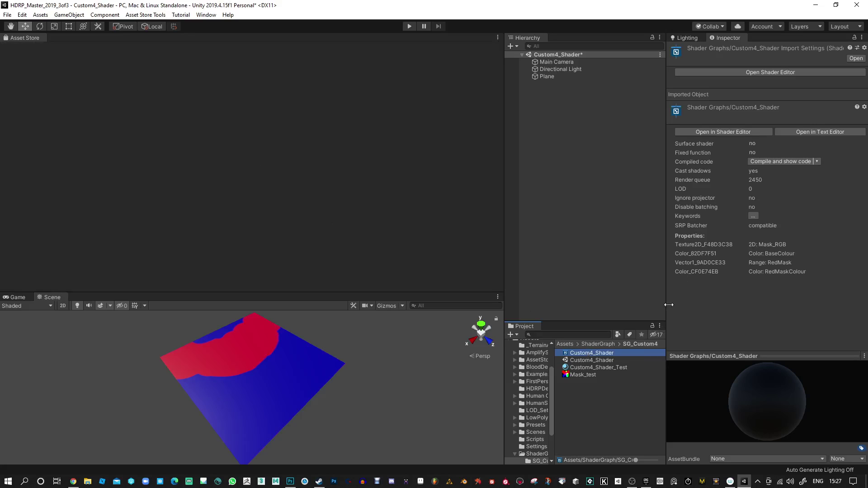
{"action": "left_click", "coordinate": [752, 75]}
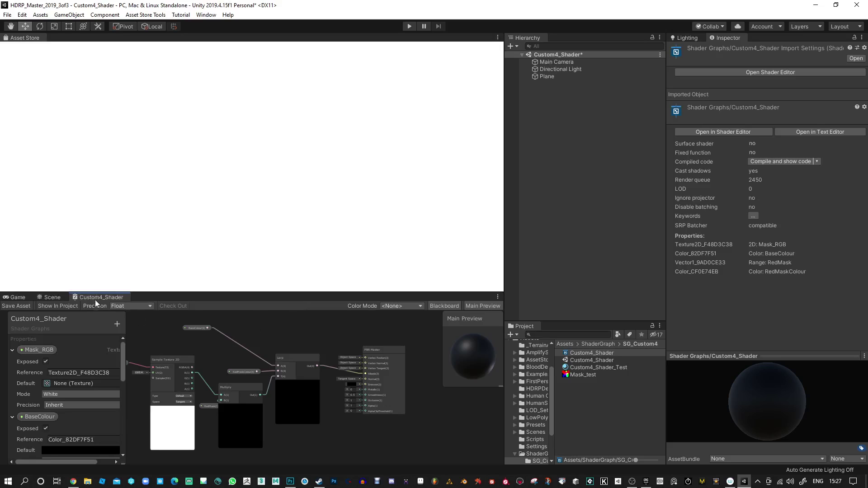
Dock the reopened Custom4_Shader graph next to the Asset Store window and enlarge its blackboard to show the property fields
{"action": "left_click_drag", "start_coordinate": [95, 300], "coordinate": [73, 38]}
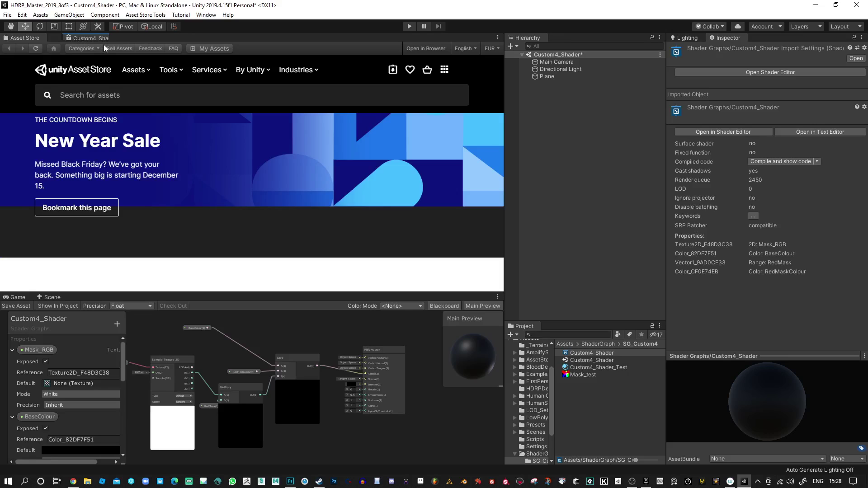
{"action": "left_click_drag", "start_coordinate": [104, 44], "coordinate": [104, 44]}
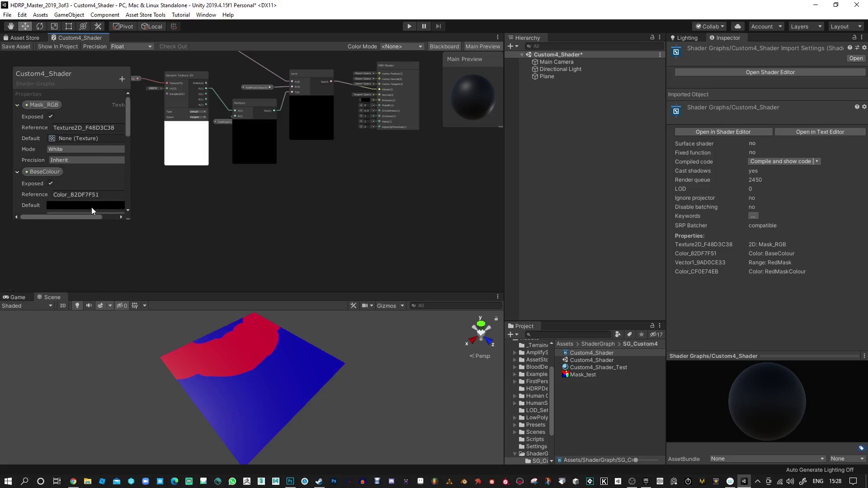
{"action": "mouse_move", "coordinate": [127, 219]}
{"action": "left_mouse_down"}
{"action": "mouse_move", "coordinate": [148, 260]}
{"action": "mouse_move", "coordinate": [131, 226]}
{"action": "left_mouse_up"}
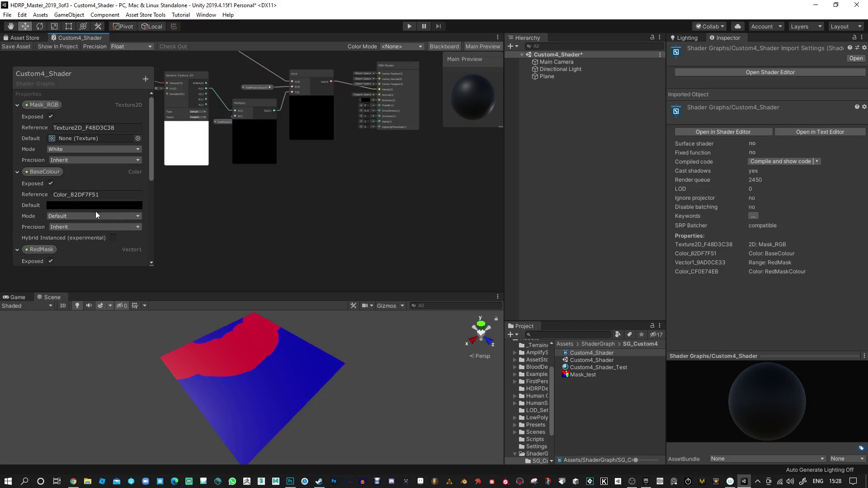
{"action": "scroll", "coordinate": [74, 181], "scroll_direction": "down", "scroll_amount": 6}
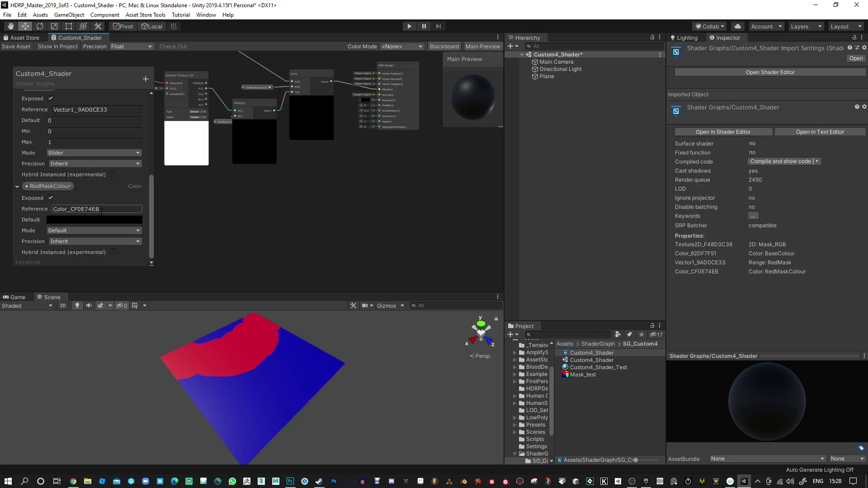
Move the Mask_RGB and Sample Texture 2D nodes together away from Multiply, closer to the blackboard
{"action": "scroll", "coordinate": [259, 237], "scroll_direction": "down", "scroll_amount": 3}
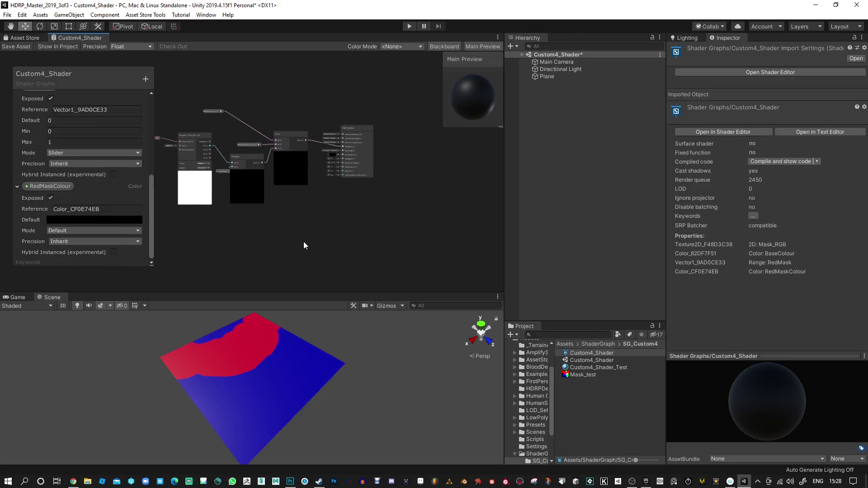
{"action": "scroll", "coordinate": [326, 231], "scroll_direction": "up", "scroll_amount": 3}
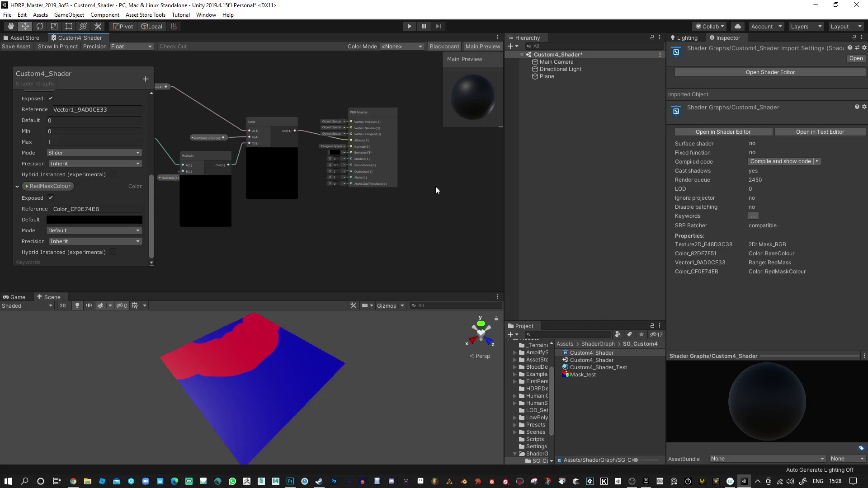
{"action": "scroll", "coordinate": [354, 163], "scroll_direction": "up", "scroll_amount": 4}
{"action": "middle_click_drag", "start_coordinate": [304, 183], "coordinate": [517, 217]}
{"action": "scroll", "coordinate": [398, 220], "scroll_direction": "down", "scroll_amount": 6}
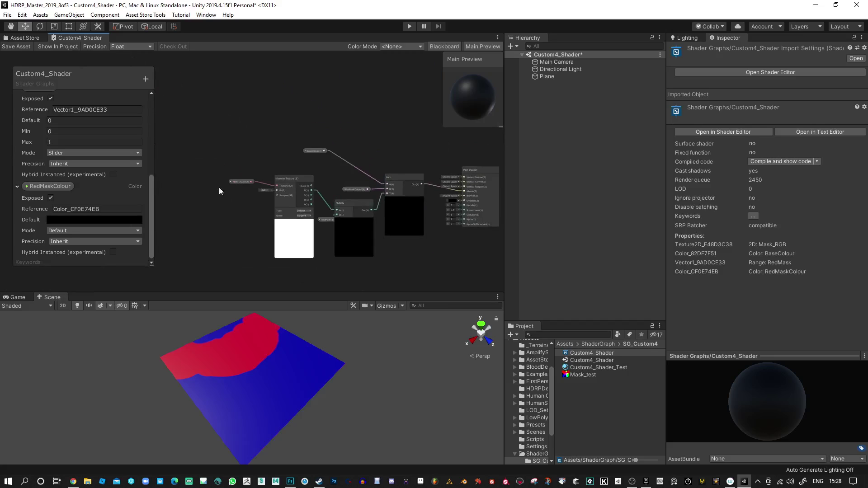
{"action": "left_click_drag", "start_coordinate": [209, 152], "coordinate": [213, 207]}
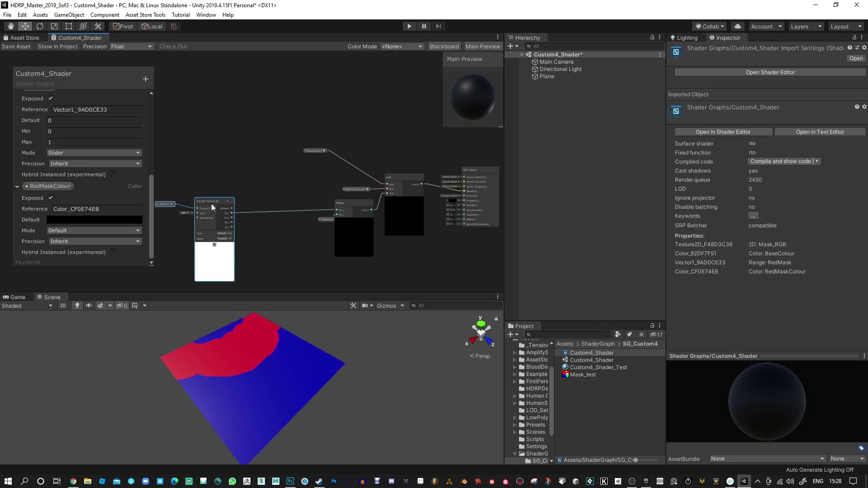
Move the Multiply node closer to Sample Texture 2D and place RedMask level with its B input
{"action": "left_click_drag", "start_coordinate": [342, 207], "coordinate": [210, 207]}
{"action": "scroll", "coordinate": [349, 239], "scroll_direction": "up", "scroll_amount": 3}
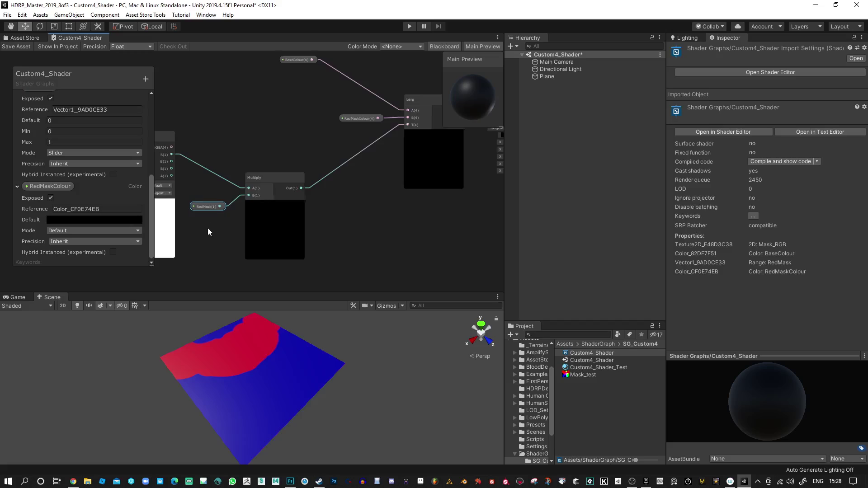
{"action": "scroll", "coordinate": [207, 231], "scroll_direction": "up", "scroll_amount": 1}
{"action": "left_click_drag", "start_coordinate": [298, 184], "coordinate": [283, 182]}
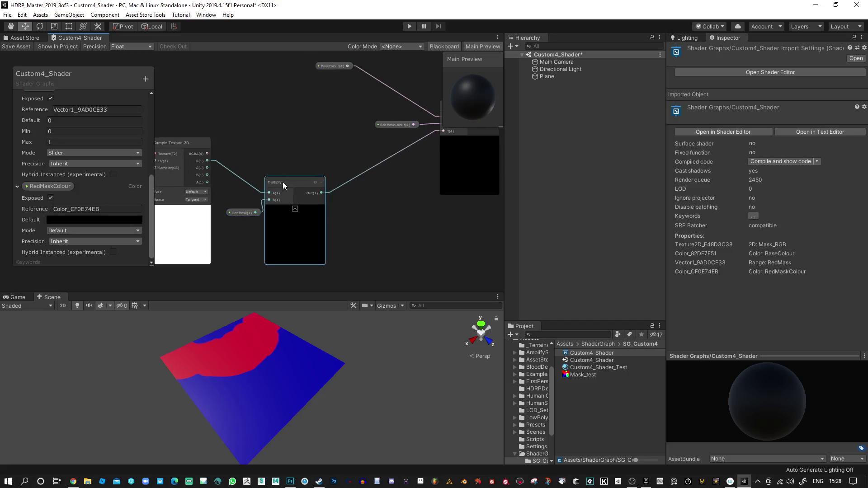
{"action": "left_click_drag", "start_coordinate": [239, 214], "coordinate": [233, 199]}
{"action": "scroll", "coordinate": [246, 199], "scroll_direction": "up", "scroll_amount": 2}
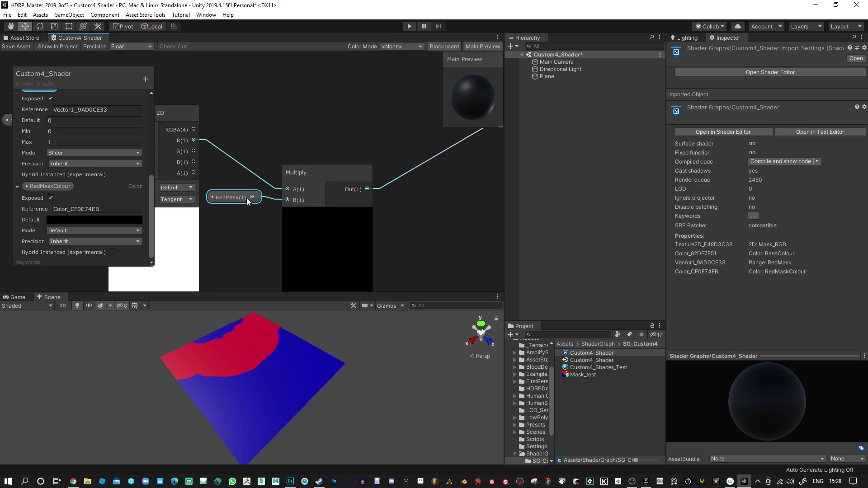
Move the Lerp node closer to Multiply and stack BaseColour and RedMaskColour just before its A and B inputs
{"action": "scroll", "coordinate": [246, 199], "scroll_direction": "down", "scroll_amount": 2}
{"action": "scroll", "coordinate": [375, 197], "scroll_direction": "down", "scroll_amount": 2}
{"action": "middle_click_drag", "start_coordinate": [375, 197], "coordinate": [319, 224]}
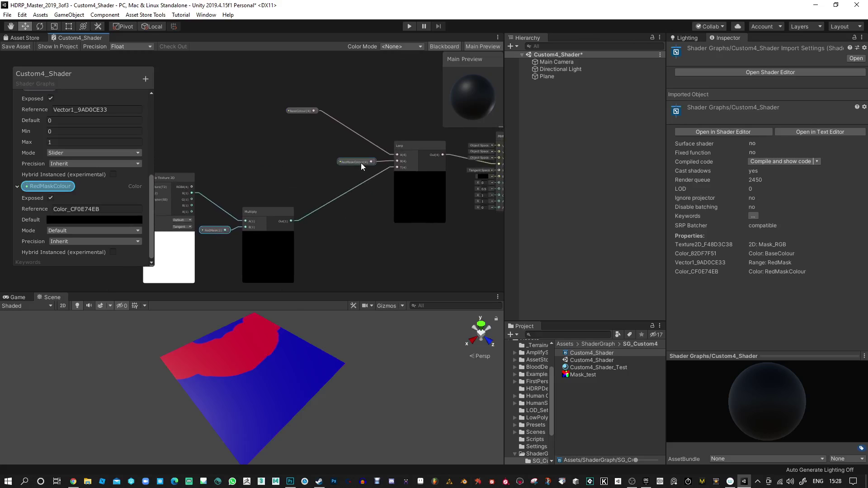
{"action": "left_click_drag", "start_coordinate": [361, 163], "coordinate": [290, 177]}
{"action": "left_click_drag", "start_coordinate": [407, 150], "coordinate": [361, 184]}
{"action": "scroll", "coordinate": [361, 184], "scroll_direction": "up", "scroll_amount": 2}
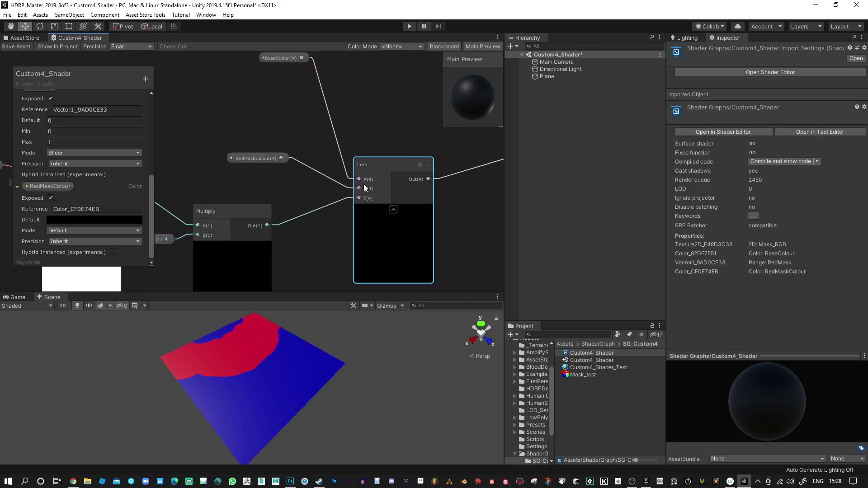
{"action": "left_click_drag", "start_coordinate": [285, 58], "coordinate": [273, 185]}
{"action": "scroll", "coordinate": [318, 206], "scroll_direction": "down", "scroll_amount": 2}
Move the PBR Master node so its Albedo input lines up with Lerp's output
{"action": "middle_click_drag", "start_coordinate": [319, 207], "coordinate": [273, 181]}
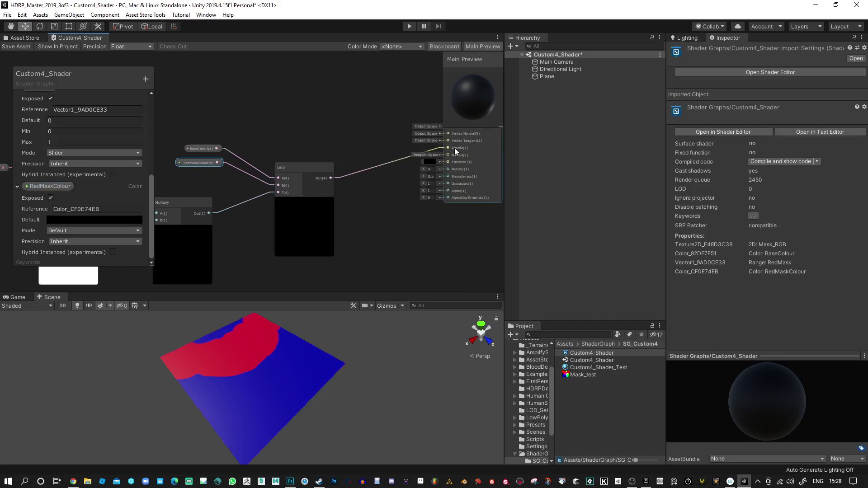
{"action": "middle_click_drag", "start_coordinate": [454, 181], "coordinate": [437, 165]}
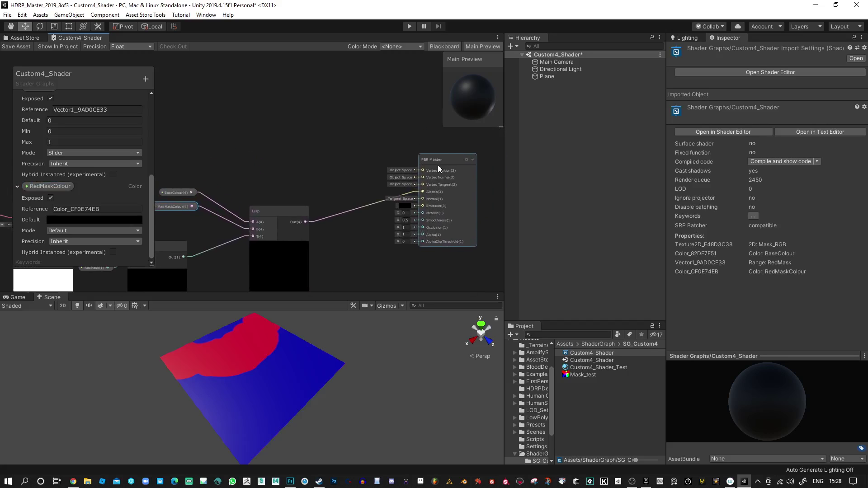
{"action": "left_click_drag", "start_coordinate": [437, 164], "coordinate": [480, 190]}
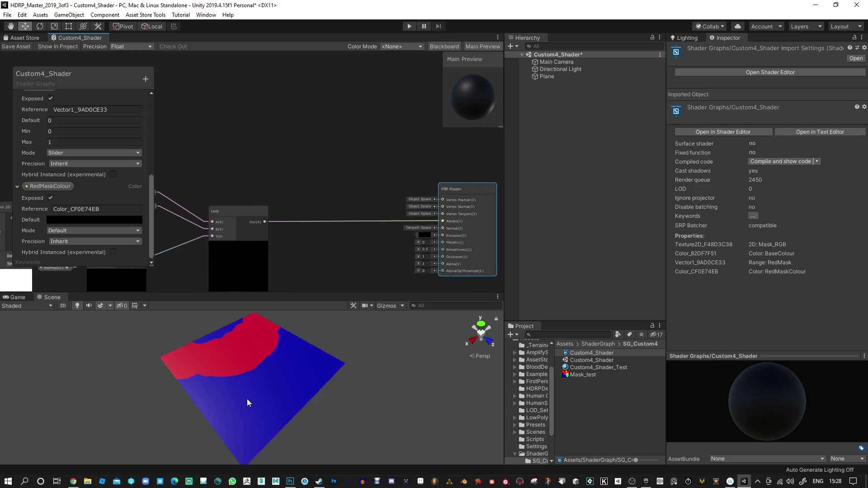
{"action": "middle_click_drag", "start_coordinate": [294, 238], "coordinate": [343, 174]}
{"action": "middle_click_drag", "start_coordinate": [485, 168], "coordinate": [399, 190]}
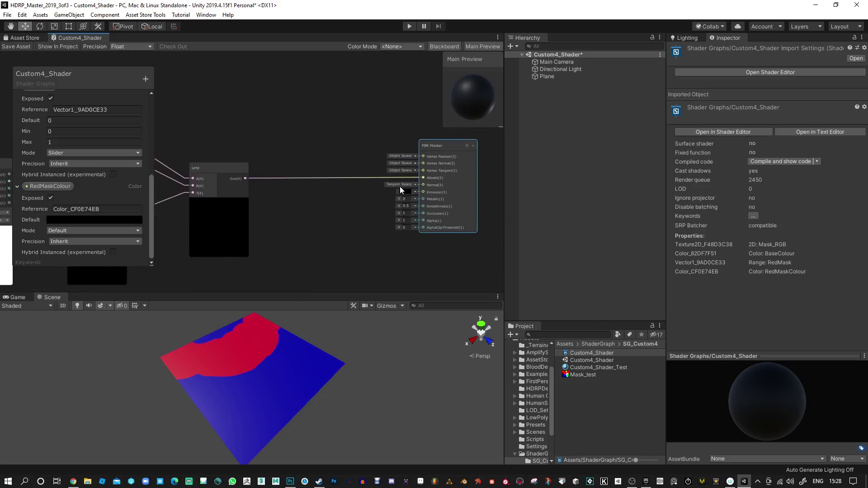
Delete the connection between Lerp's output and PBR Master's Albedo input
{"action": "left_click", "coordinate": [387, 178]}
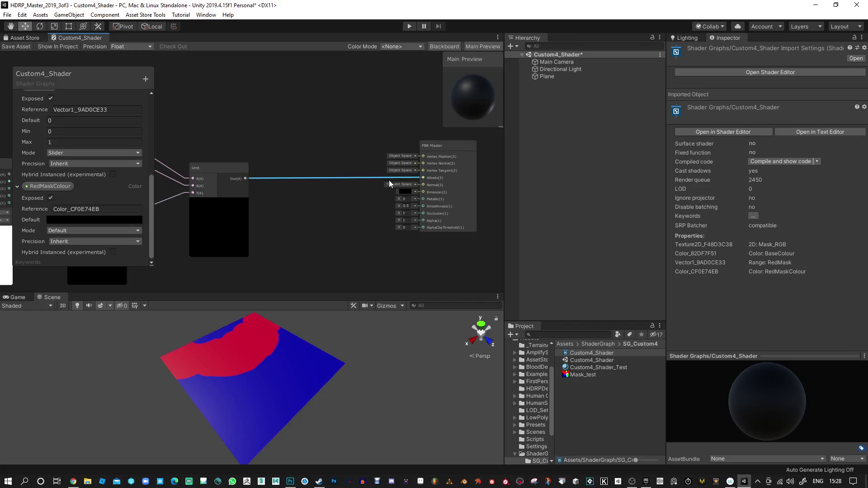
{"action": "key", "text": "Delete"}
{"action": "middle_click_drag", "start_coordinate": [272, 219], "coordinate": [373, 160]}
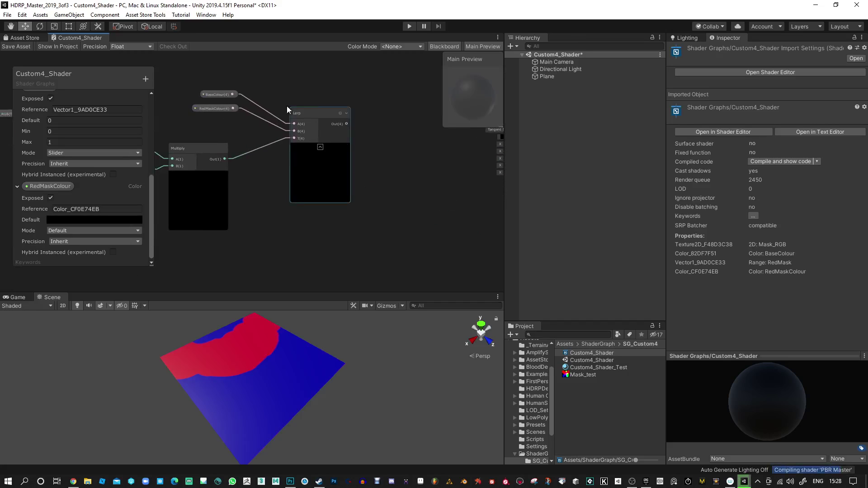
Duplicate the Lerp node, place the copy beyond and lower than the original, and connect the first Lerp's output to the copy's A input
{"action": "left_click", "coordinate": [309, 110]}
{"action": "key", "text": "ctrl+d"}
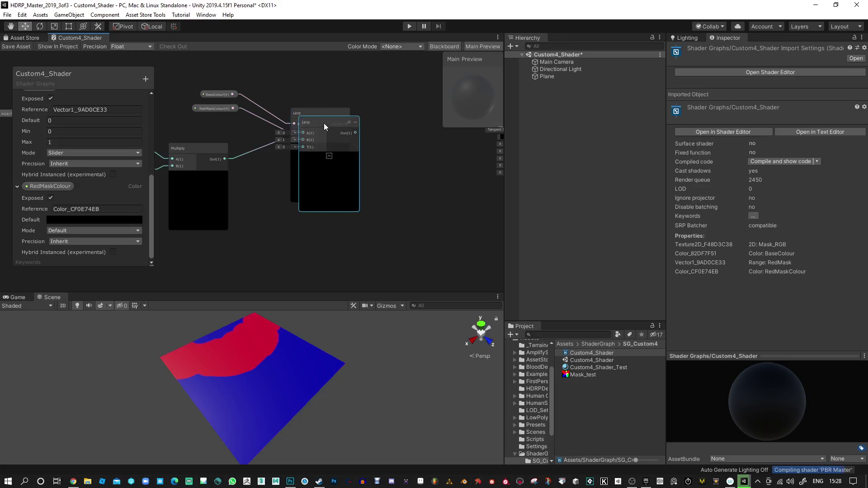
{"action": "left_click_drag", "start_coordinate": [324, 123], "coordinate": [434, 199]}
{"action": "left_click_drag", "start_coordinate": [347, 124], "coordinate": [411, 209]}
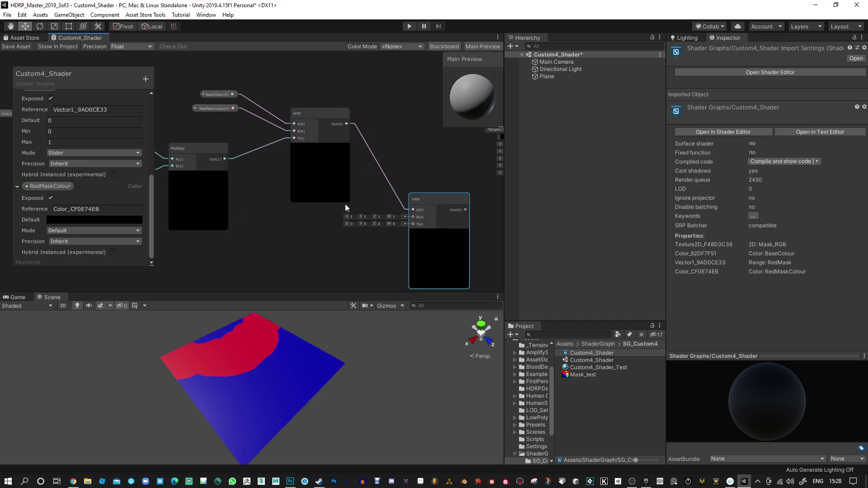
Collapse the RedMaskColour and RedMask properties and add a Vector1 property named BlueMask to the blackboard
{"action": "scroll", "coordinate": [324, 252], "scroll_direction": "down", "scroll_amount": 3}
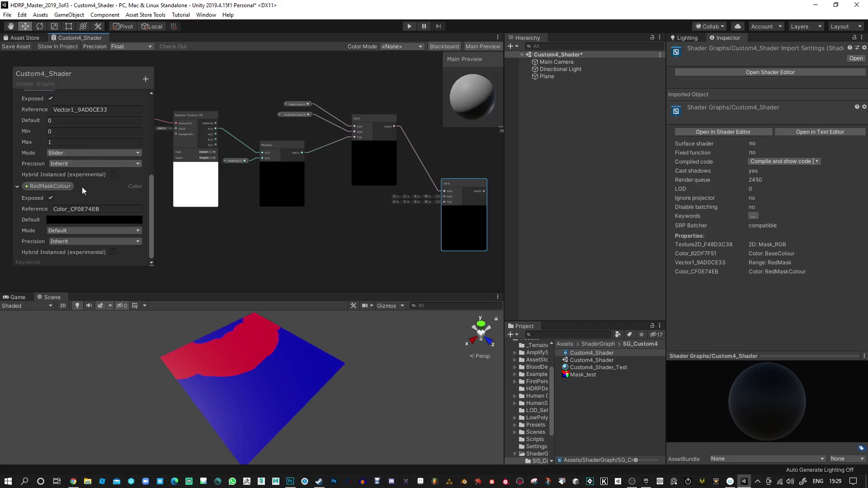
{"action": "left_click", "coordinate": [17, 186]}
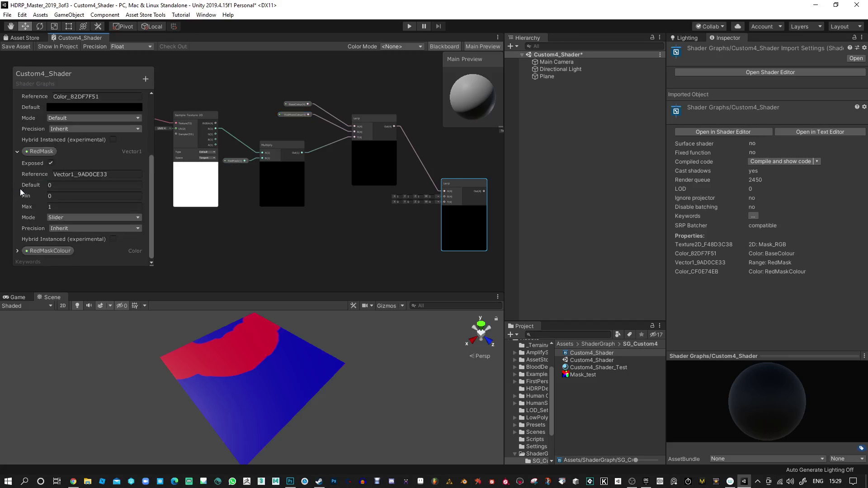
{"action": "left_click", "coordinate": [17, 152]}
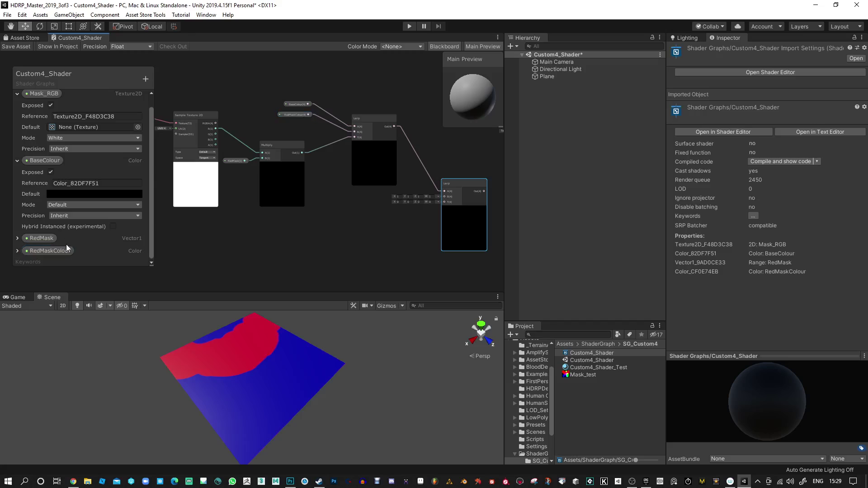
{"action": "left_click", "coordinate": [145, 79]}
{"action": "left_click", "coordinate": [171, 84]}
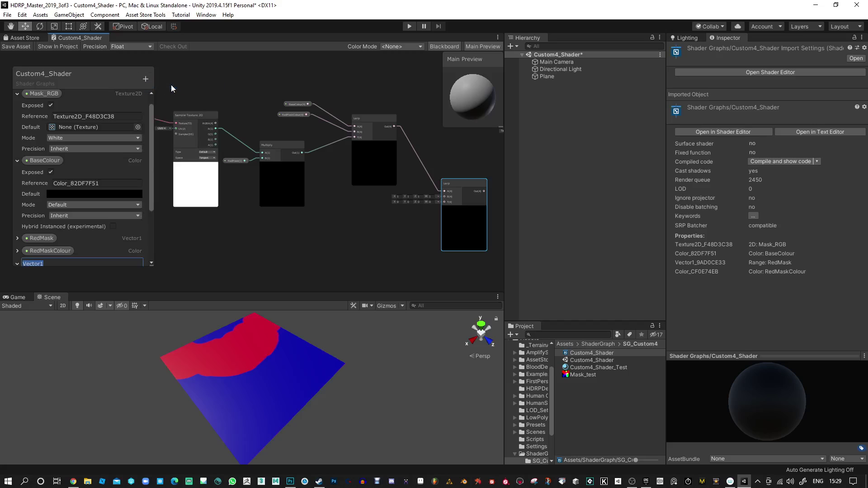
{"action": "type", "text": "BlueMask"}
{"action": "key", "text": "Return"}
Add a Color property named BlueMaskColour to the blackboard and collapse both blue mask properties
{"action": "left_click", "coordinate": [146, 80]}
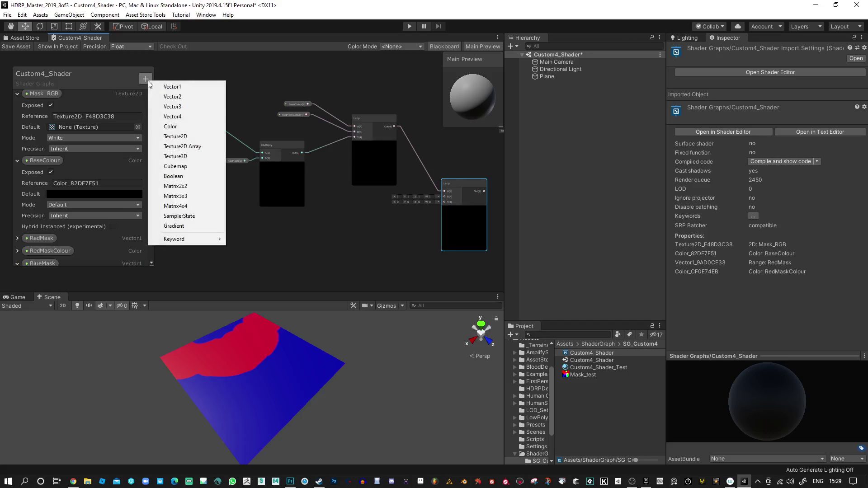
{"action": "left_click", "coordinate": [173, 129]}
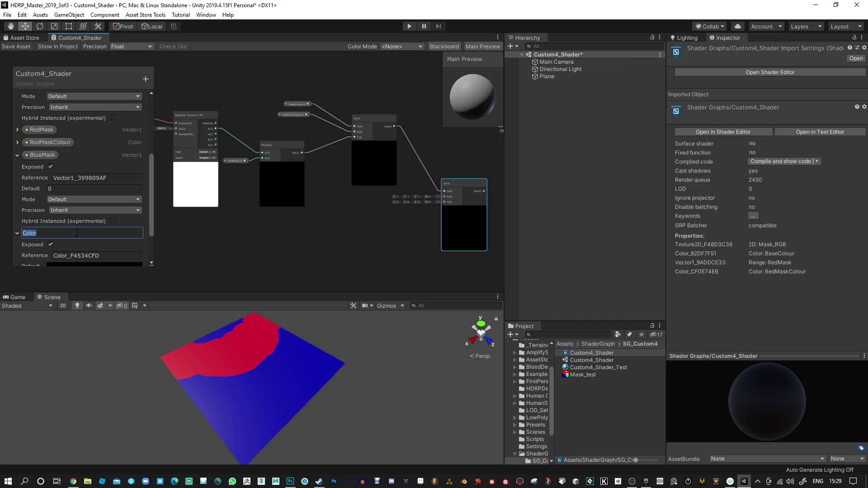
{"action": "type", "text": "BlueMask"}
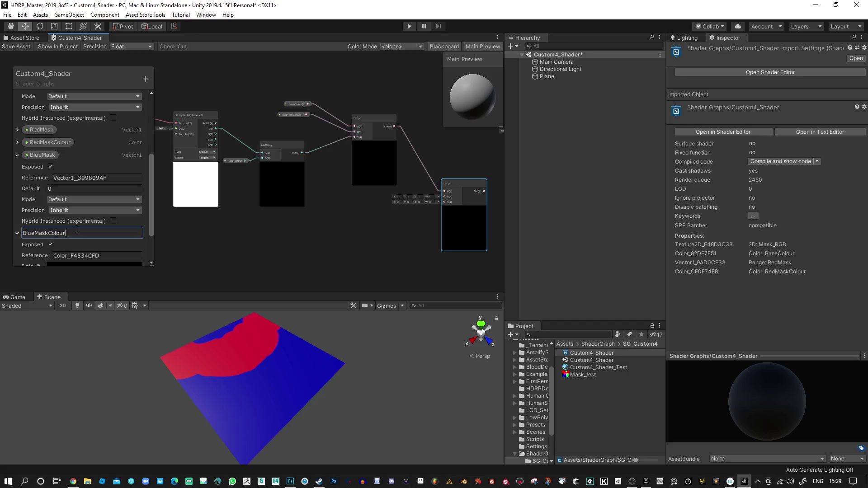
{"action": "key", "text": "Return"}
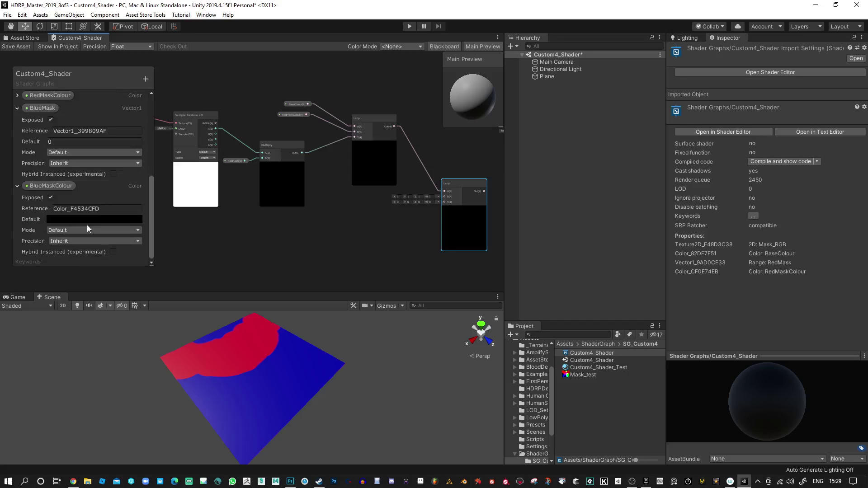
{"action": "left_click", "coordinate": [96, 219]}
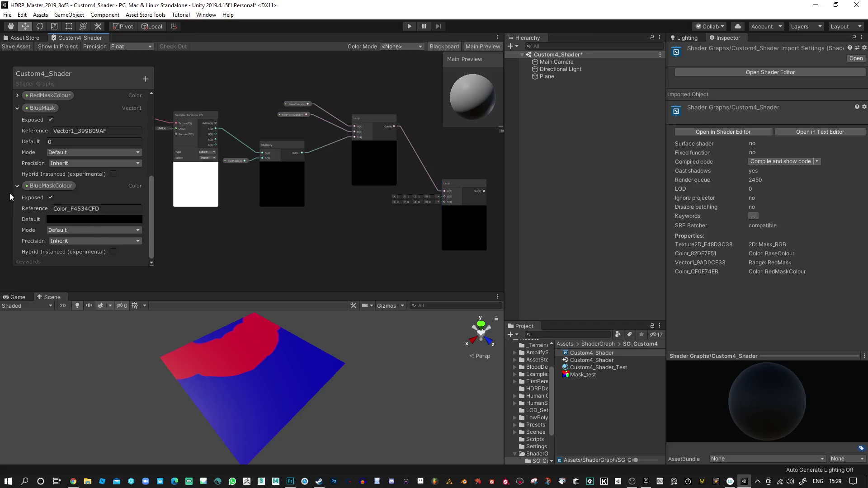
{"action": "scroll", "coordinate": [81, 216], "scroll_direction": "up", "scroll_amount": 3}
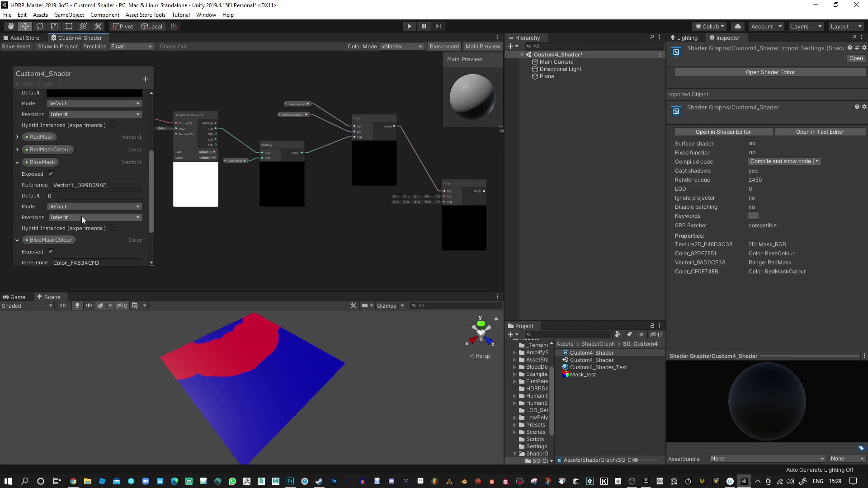
{"action": "left_click", "coordinate": [17, 162]}
{"action": "left_click", "coordinate": [18, 186]}
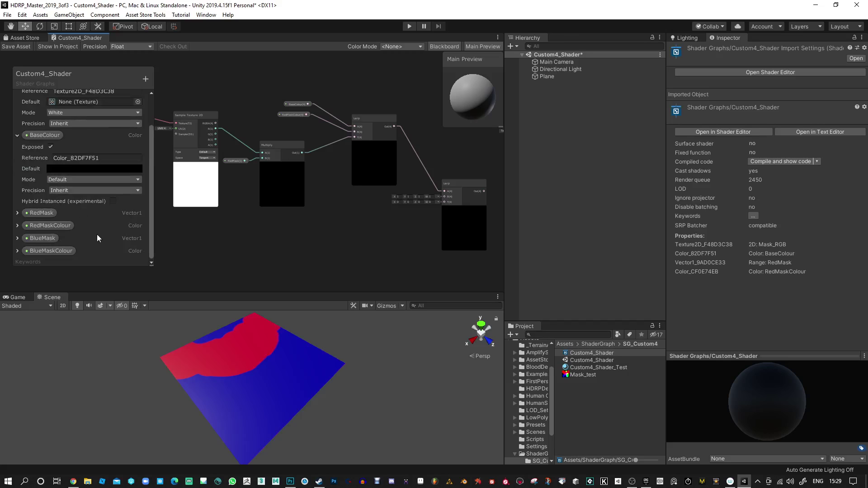
Add a Vector1 property named GreenMask to the blackboard
{"action": "left_click", "coordinate": [145, 80]}
{"action": "left_click", "coordinate": [168, 86]}
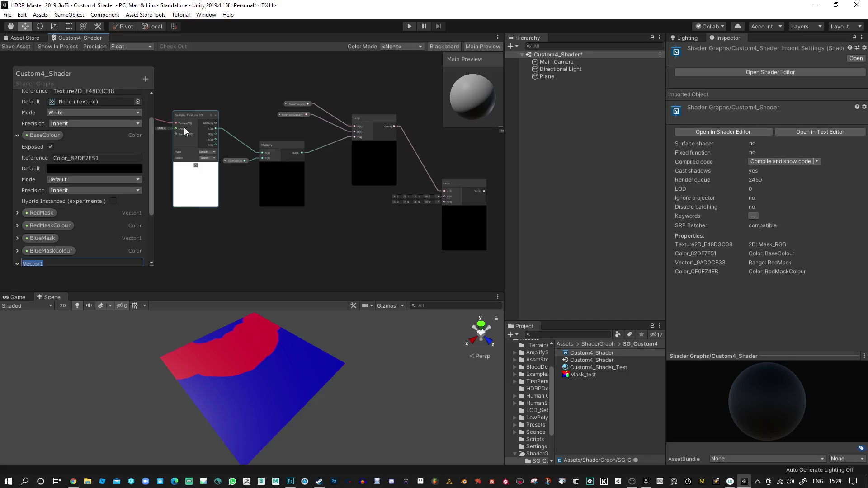
{"action": "type", "text": "GreenMask"}
{"action": "key", "text": "Return"}
Add a Color property named GreenMaskColour to the blackboard
{"action": "scroll", "coordinate": [148, 210], "scroll_direction": "down", "scroll_amount": 3}
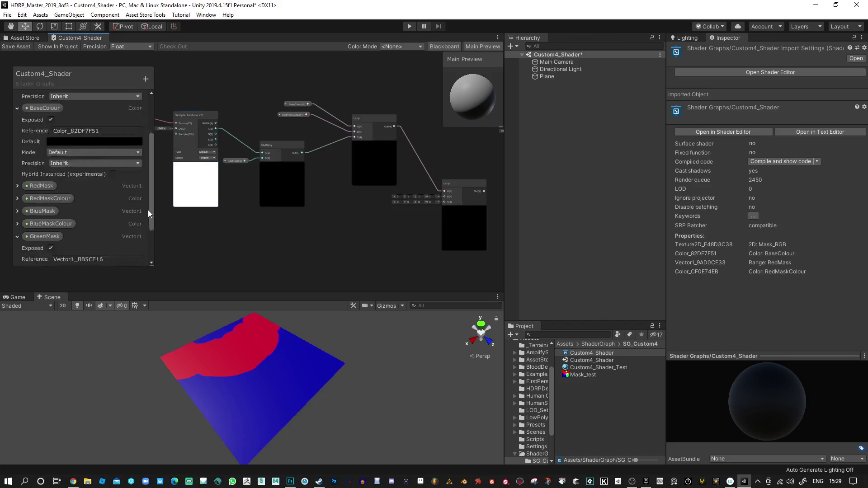
{"action": "left_click", "coordinate": [145, 78]}
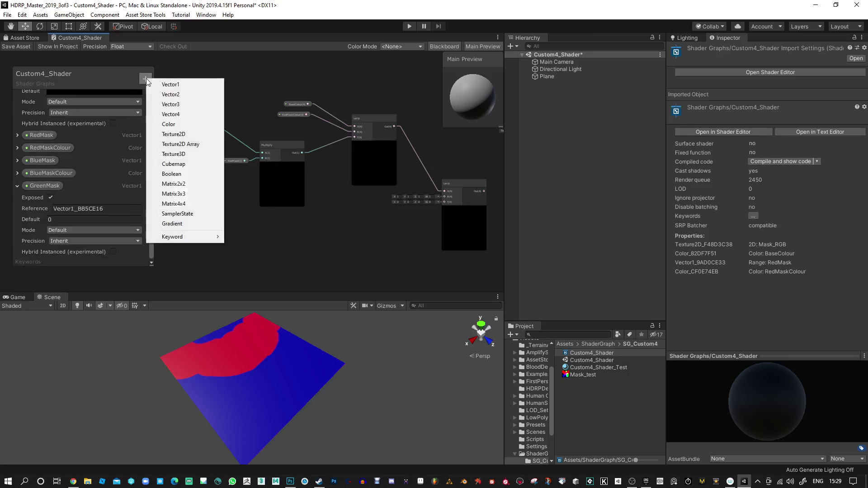
{"action": "left_click", "coordinate": [169, 122]}
{"action": "type", "text": "G"}
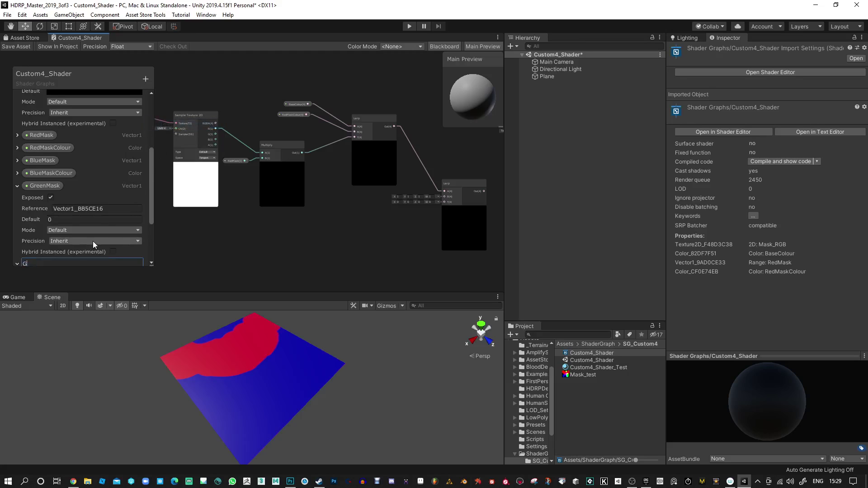
{"action": "type", "text": "reenMaskColour"}
{"action": "key", "text": "Return"}
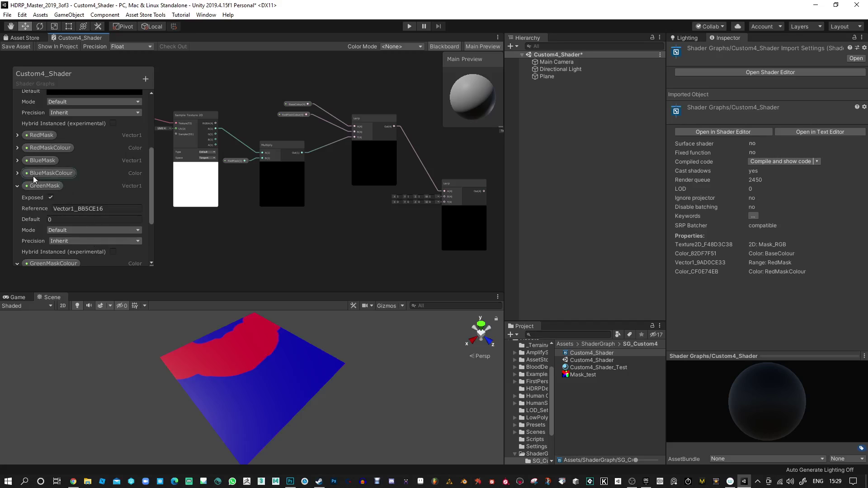
Collapse GreenMask and GreenMaskColour, reorder them above BlueMask in the blackboard, and save the shader asset
{"action": "left_click", "coordinate": [17, 187]}
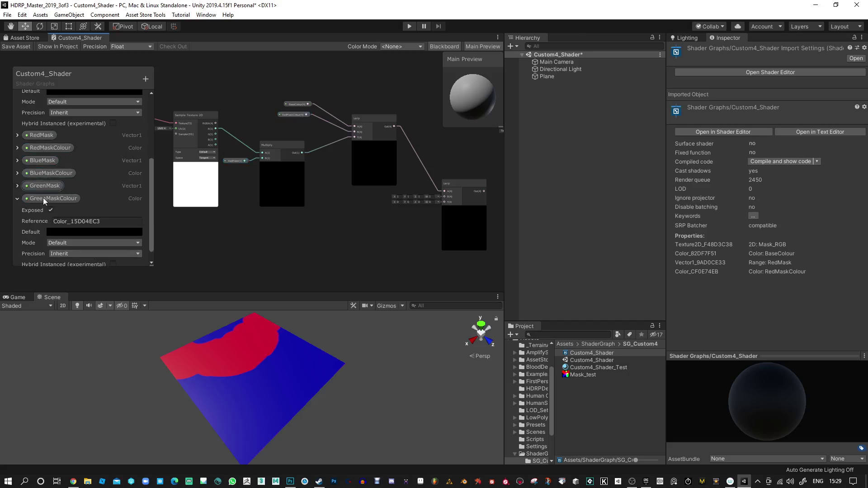
{"action": "left_click", "coordinate": [18, 200]}
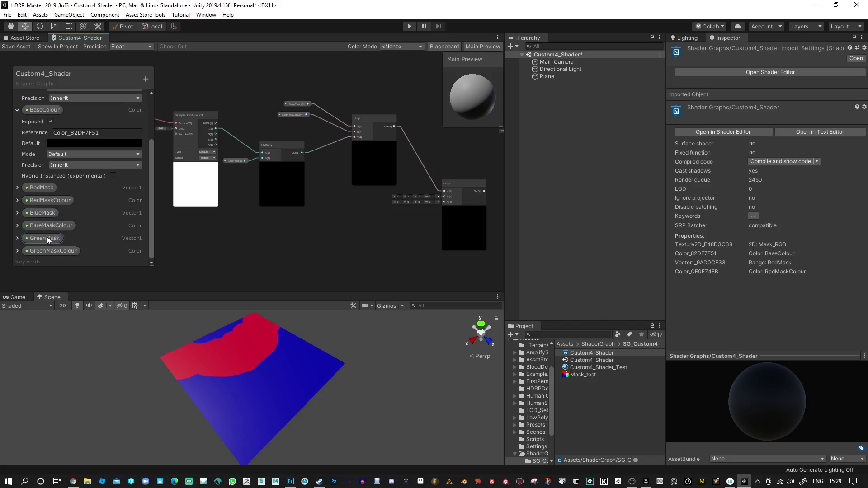
{"action": "left_click_drag", "start_coordinate": [49, 239], "coordinate": [76, 230]}
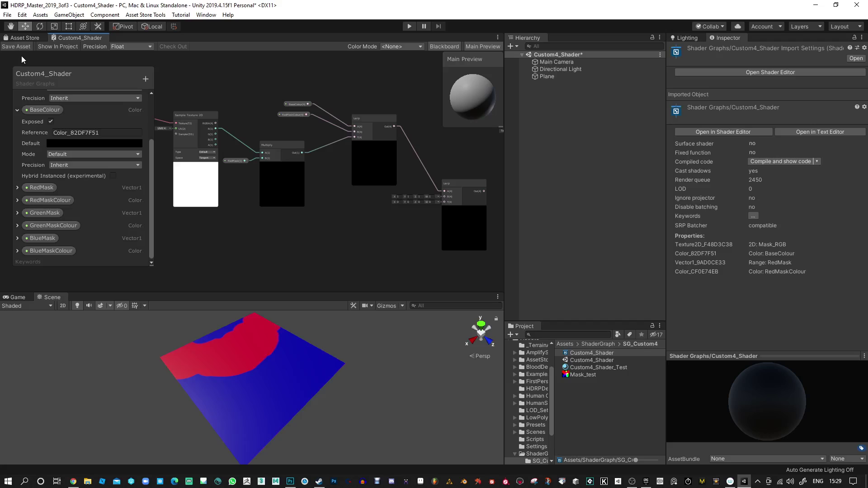
Add a GreenMask node to the graph, duplicate the Multiply node below the second Lerp, and connect GreenMask to the copy's B input
{"action": "scroll", "coordinate": [329, 207], "scroll_direction": "up", "scroll_amount": 2}
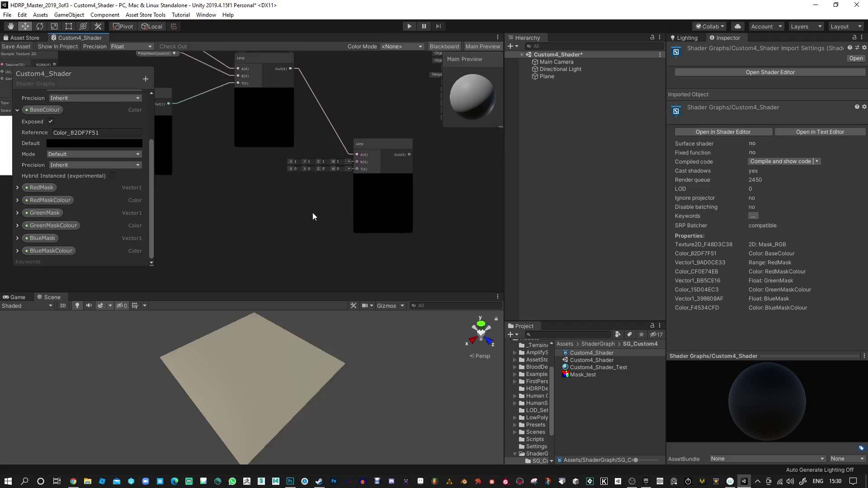
{"action": "middle_click_drag", "start_coordinate": [292, 212], "coordinate": [262, 241]}
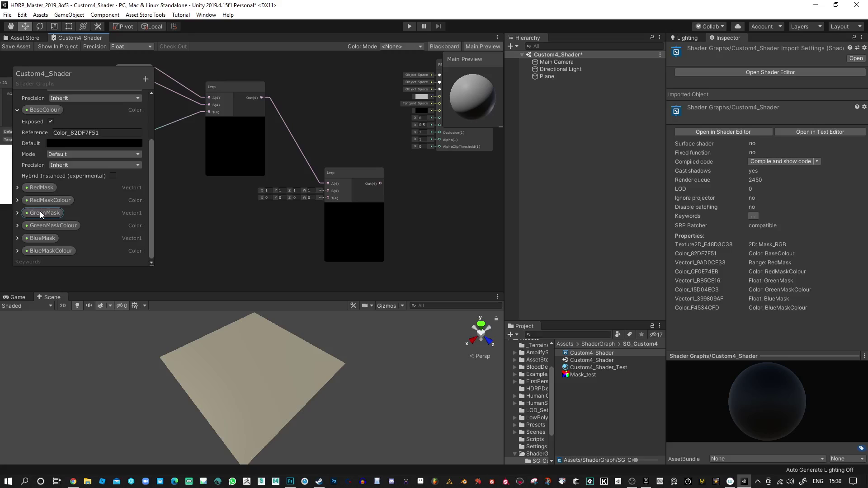
{"action": "left_click_drag", "start_coordinate": [41, 212], "coordinate": [214, 229]}
{"action": "middle_click_drag", "start_coordinate": [208, 211], "coordinate": [346, 213]}
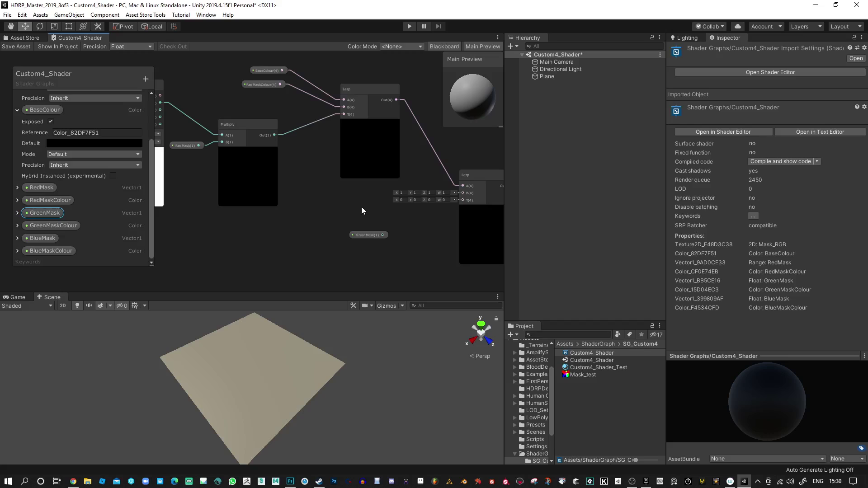
{"action": "left_click", "coordinate": [251, 126]}
{"action": "key", "text": "ctrl+d"}
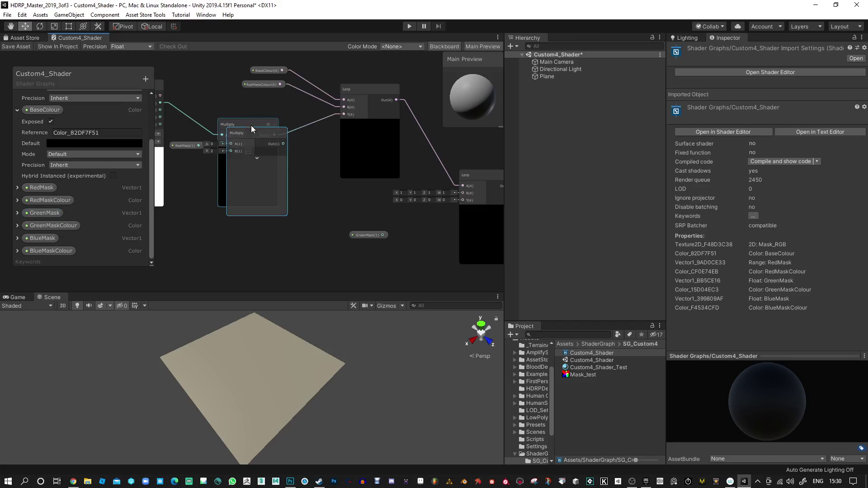
{"action": "left_click_drag", "start_coordinate": [252, 140], "coordinate": [414, 233]}
{"action": "left_click_drag", "start_coordinate": [369, 213], "coordinate": [393, 244]}
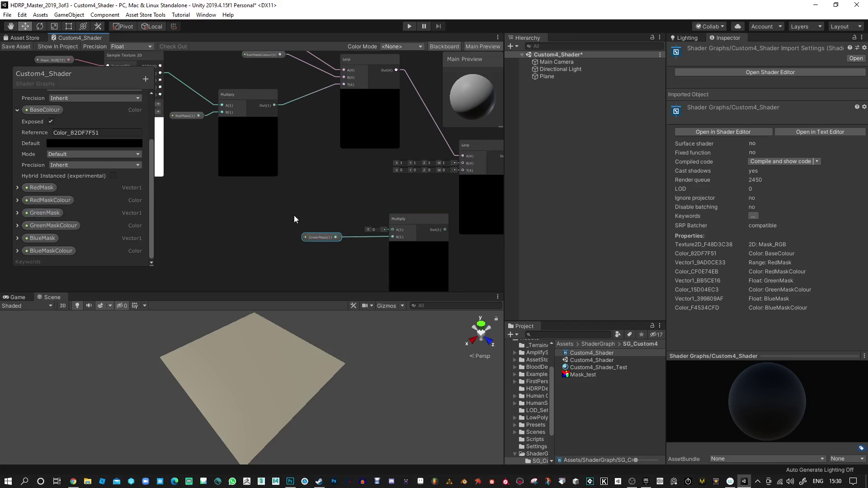
Connect Sample Texture 2D's G output to the new Multiply's A input and that Multiply's output to the second Lerp's T input
{"action": "middle_click_drag", "start_coordinate": [279, 222], "coordinate": [315, 222]}
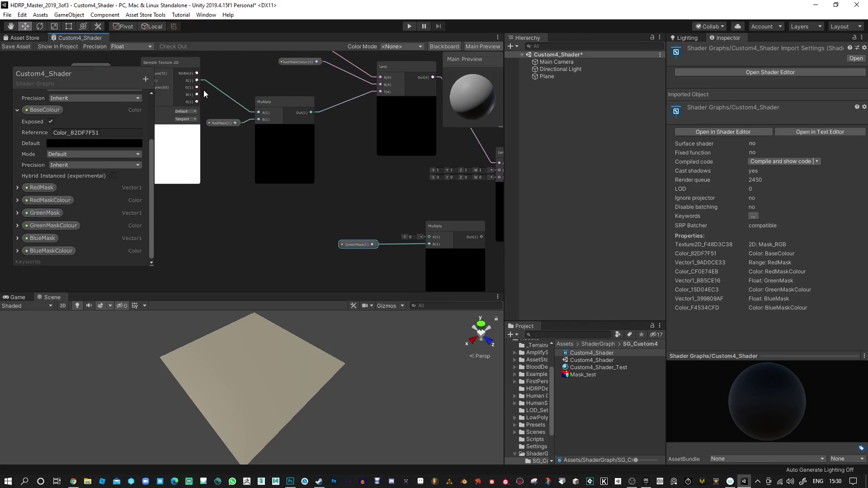
{"action": "left_click_drag", "start_coordinate": [197, 88], "coordinate": [430, 208]}
{"action": "middle_click_drag", "start_coordinate": [461, 172], "coordinate": [286, 193]}
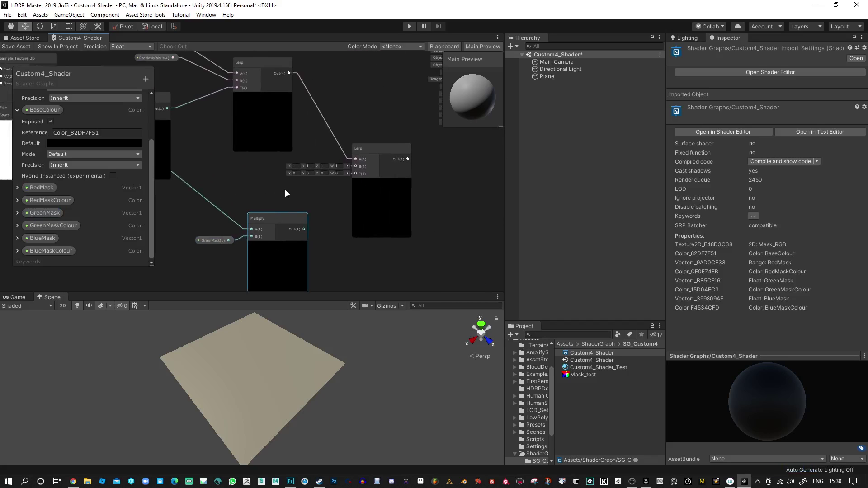
{"action": "left_click_drag", "start_coordinate": [210, 248], "coordinate": [206, 250]}
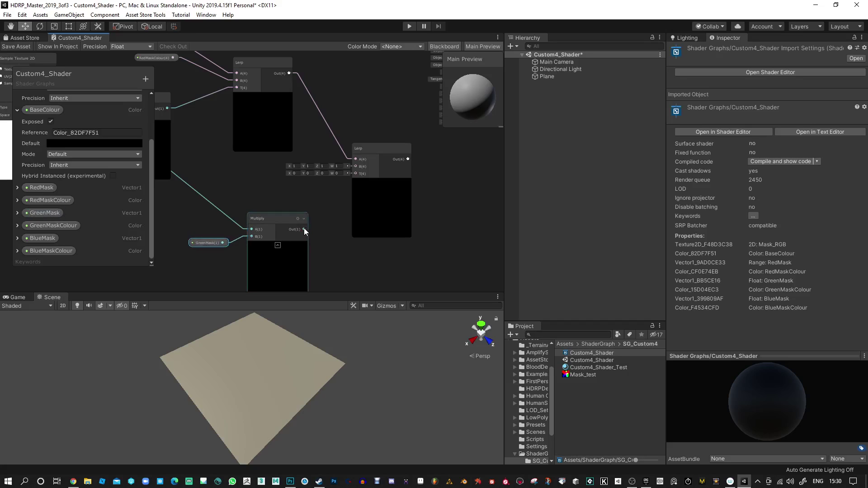
{"action": "left_click_drag", "start_coordinate": [303, 229], "coordinate": [355, 173]}
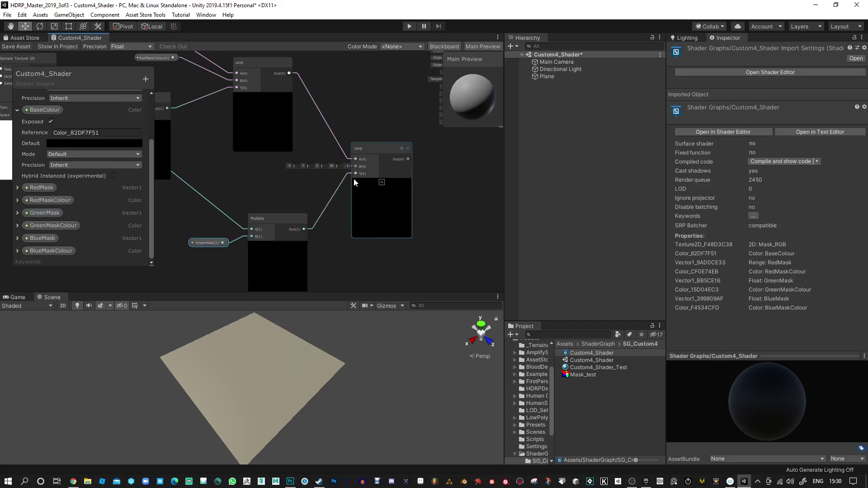
Add a GreenMaskColour node to the graph and connect it to the second Lerp's B input
{"action": "middle_click_drag", "start_coordinate": [217, 209], "coordinate": [225, 207]}
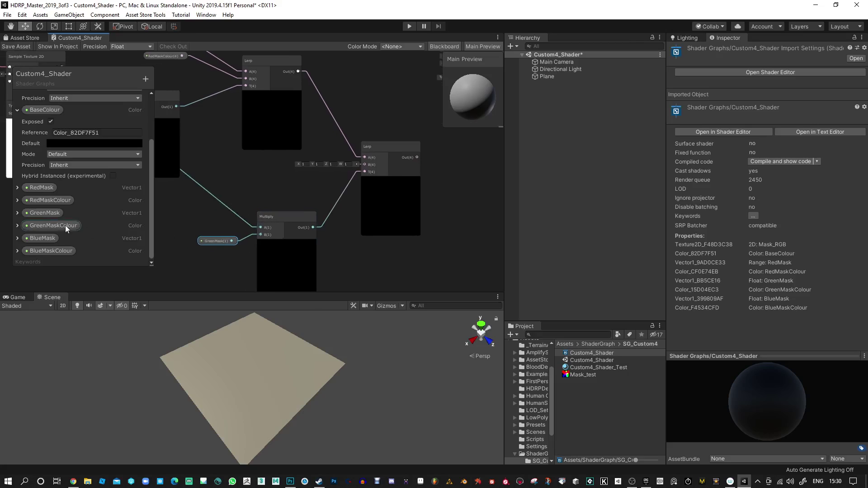
{"action": "left_click_drag", "start_coordinate": [68, 225], "coordinate": [365, 165]}
{"action": "scroll", "coordinate": [370, 221], "scroll_direction": "down", "scroll_amount": 2}
{"action": "middle_click_drag", "start_coordinate": [369, 221], "coordinate": [462, 219]}
{"action": "left_click", "coordinate": [337, 200]}
{"action": "left_click", "coordinate": [326, 188]}
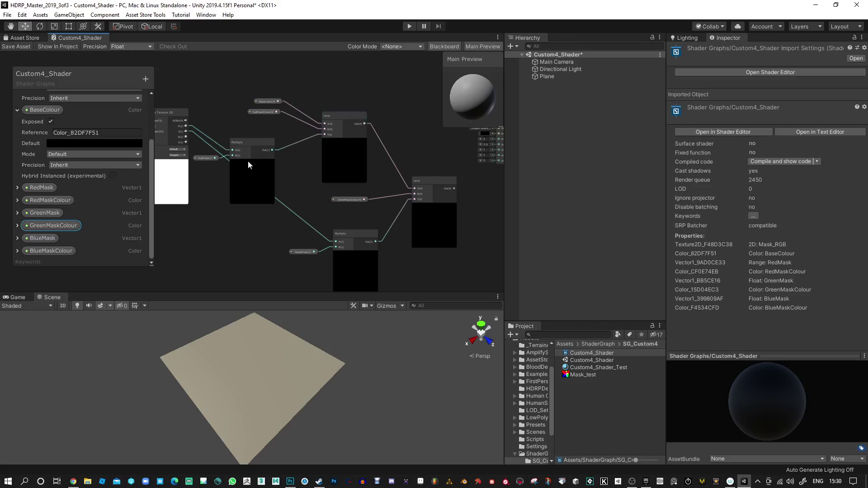
Move the second Multiply node up closer to GreenMaskColour and place the GreenMask node level with its inputs
{"action": "middle_click_drag", "start_coordinate": [341, 178], "coordinate": [238, 133]}
{"action": "left_click", "coordinate": [270, 206]}
{"action": "left_click_drag", "start_coordinate": [245, 191], "coordinate": [241, 177]}
{"action": "left_click_drag", "start_coordinate": [199, 206], "coordinate": [196, 183]}
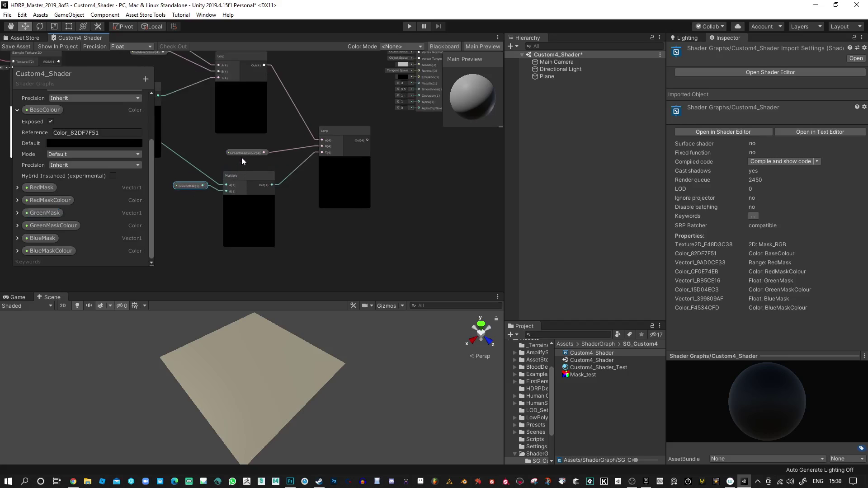
Move the GreenMaskColour node up and closer to the second Lerp's B input
{"action": "left_click_drag", "start_coordinate": [241, 156], "coordinate": [284, 147]}
{"action": "scroll", "coordinate": [284, 146], "scroll_direction": "up", "scroll_amount": 1}
{"action": "middle_click_drag", "start_coordinate": [251, 199], "coordinate": [239, 205]}
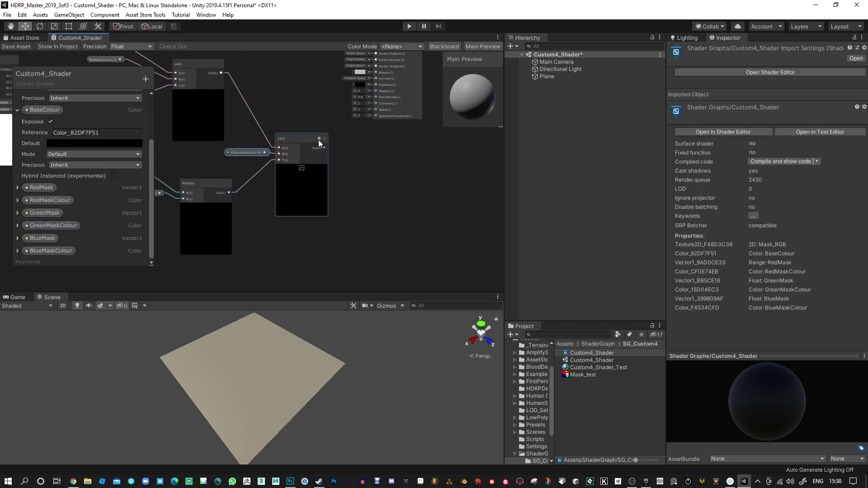
Duplicate the second Lerp, place the copy to its lower right, and connect the second Lerp's output to the copy's A input
{"action": "scroll", "coordinate": [316, 152], "scroll_direction": "up", "scroll_amount": 1}
{"action": "middle_click_drag", "start_coordinate": [327, 162], "coordinate": [289, 178]}
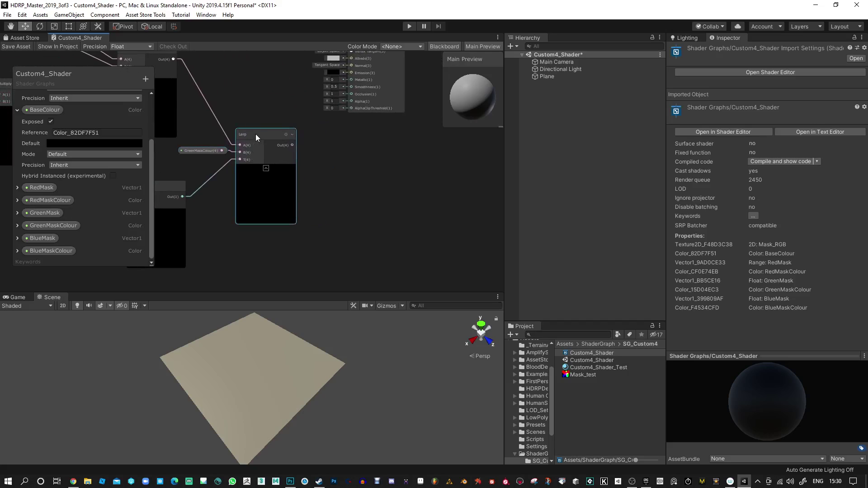
{"action": "key", "text": "ctrl+d"}
{"action": "left_click_drag", "start_coordinate": [279, 146], "coordinate": [382, 178]}
{"action": "scroll", "coordinate": [296, 159], "scroll_direction": "up", "scroll_amount": 1}
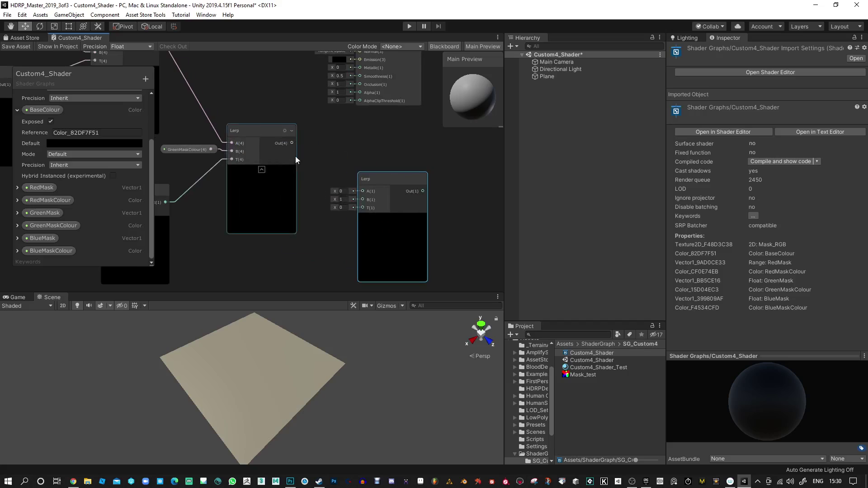
{"action": "left_click_drag", "start_coordinate": [292, 143], "coordinate": [363, 191]}
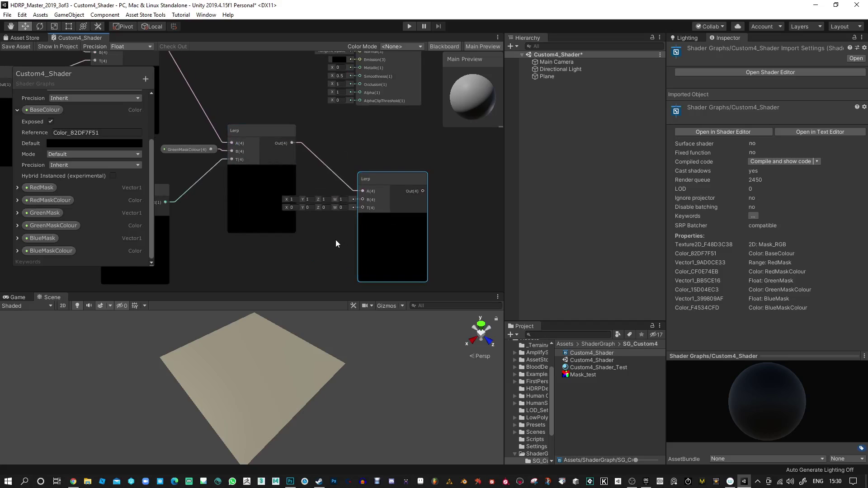
Add a BlueMask node to the graph and duplicate the second Multiply node beside it, below the third Lerp
{"action": "scroll", "coordinate": [320, 225], "scroll_direction": "down", "scroll_amount": 1}
{"action": "middle_click_drag", "start_coordinate": [320, 225], "coordinate": [326, 215]}
{"action": "scroll", "coordinate": [281, 233], "scroll_direction": "down", "scroll_amount": 2}
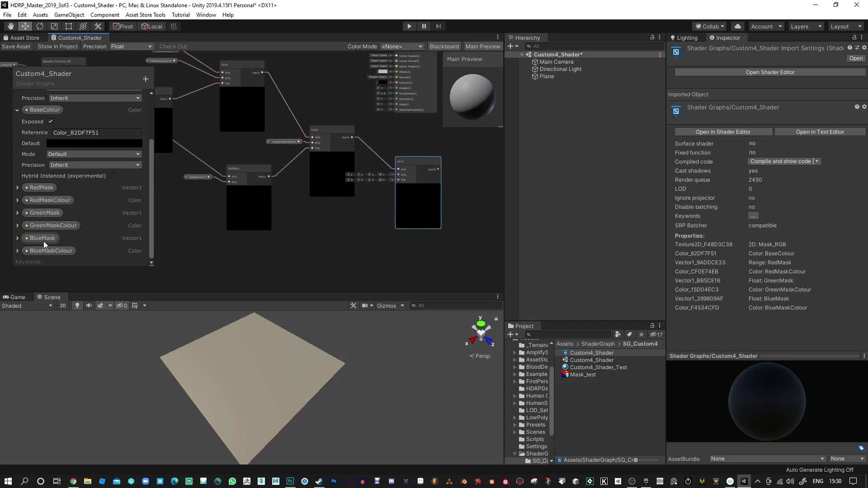
{"action": "left_click_drag", "start_coordinate": [44, 244], "coordinate": [300, 247]}
{"action": "left_click", "coordinate": [255, 173]}
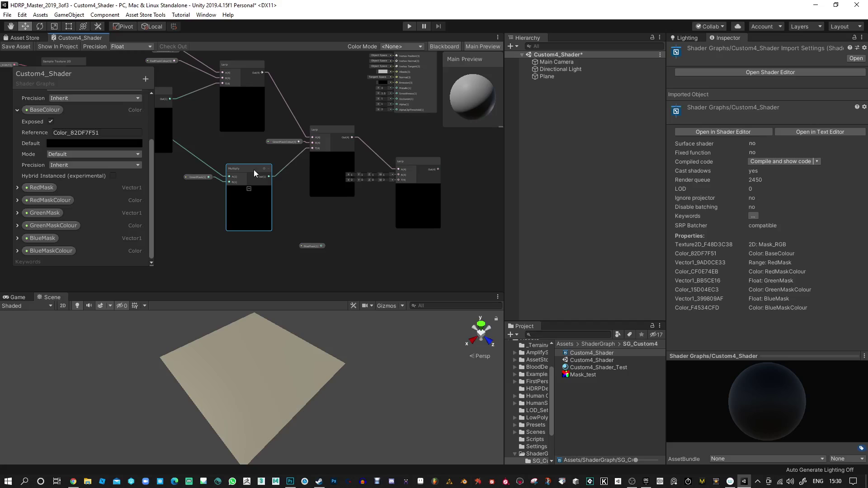
{"action": "middle_click_drag", "start_coordinate": [242, 226], "coordinate": [356, 239]}
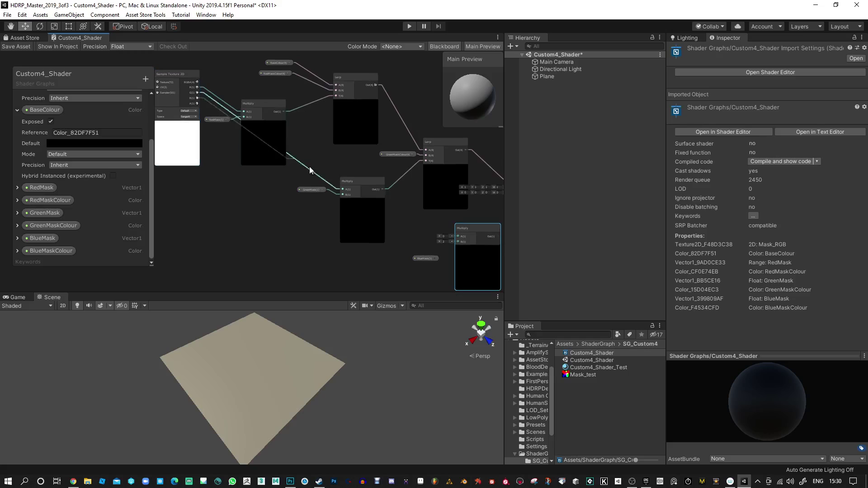
Connect Sample Texture 2D's B output and BlueMask to the new Multiply's A and B inputs, and its output to the third Lerp's T input
{"action": "middle_click_drag", "start_coordinate": [311, 170], "coordinate": [204, 133]}
{"action": "left_click_drag", "start_coordinate": [91, 61], "coordinate": [351, 205]}
{"action": "scroll", "coordinate": [357, 215], "scroll_direction": "up", "scroll_amount": 5}
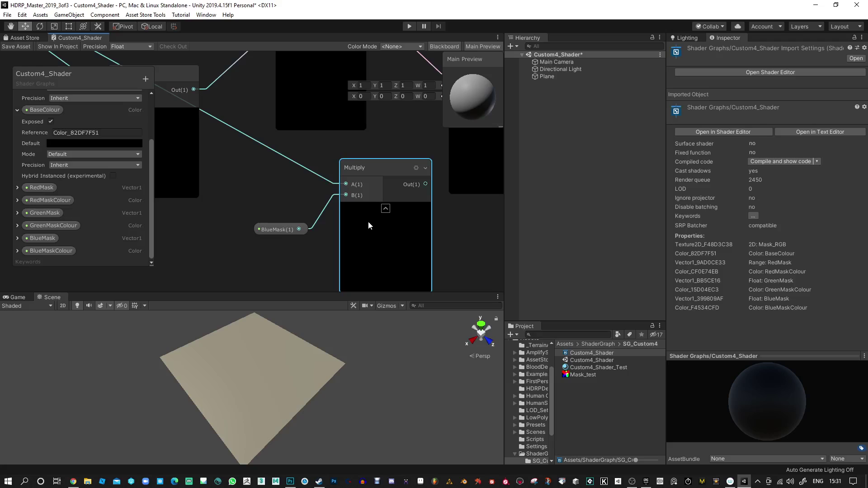
{"action": "scroll", "coordinate": [407, 230], "scroll_direction": "down", "scroll_amount": 3}
{"action": "middle_click_drag", "start_coordinate": [423, 201], "coordinate": [367, 214]}
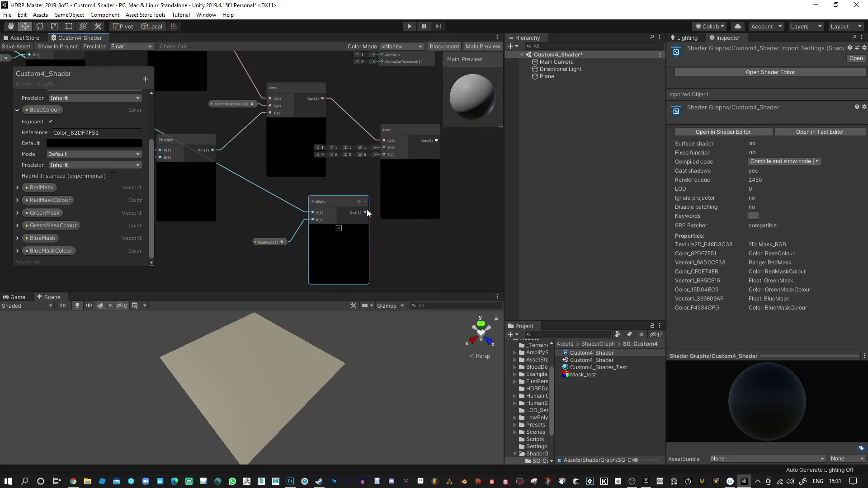
{"action": "left_click_drag", "start_coordinate": [367, 214], "coordinate": [383, 155]}
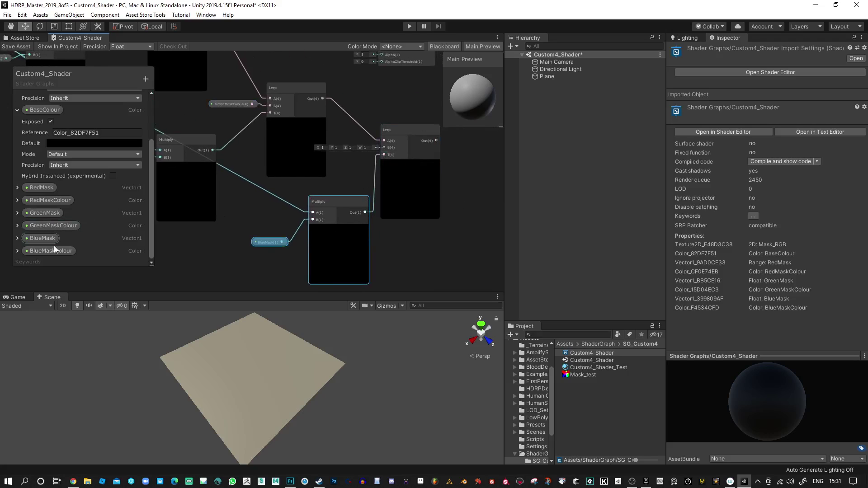
Add a BlueMaskColour node, connect it to the third Lerp's B input, and move that Lerp slightly down
{"action": "left_click_drag", "start_coordinate": [54, 249], "coordinate": [325, 186]}
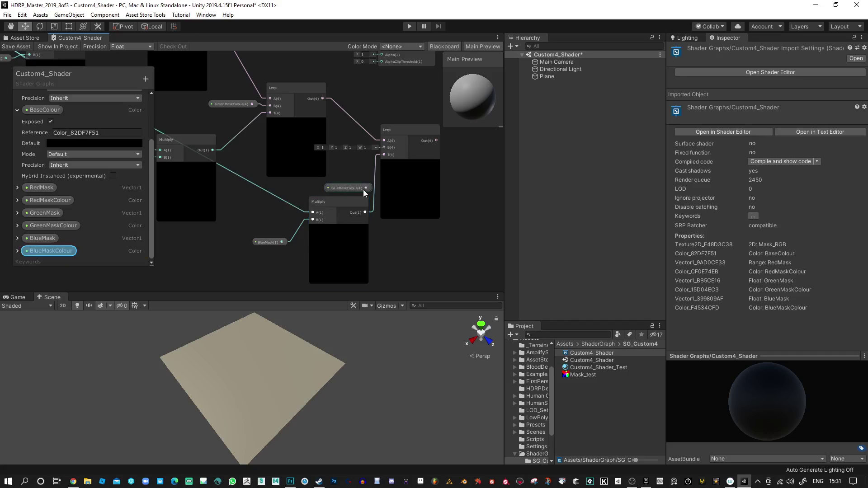
{"action": "left_click_drag", "start_coordinate": [366, 188], "coordinate": [341, 186]}
{"action": "left_click_drag", "start_coordinate": [391, 131], "coordinate": [393, 147]}
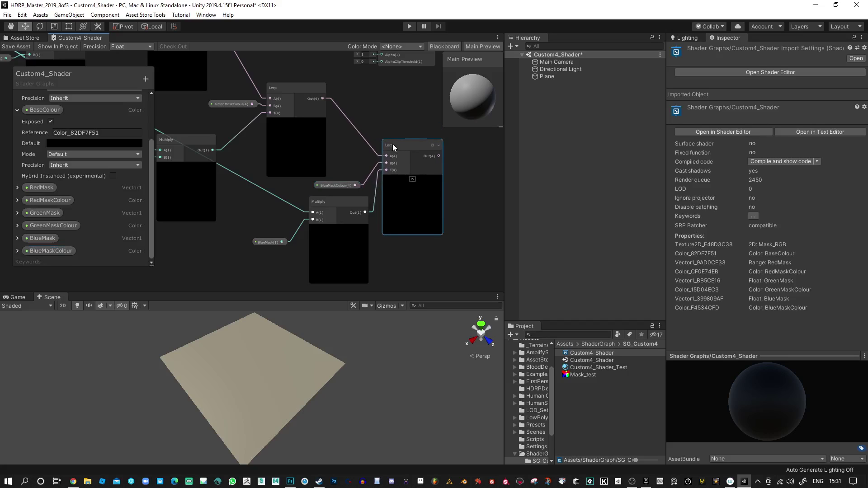
{"action": "scroll", "coordinate": [385, 199], "scroll_direction": "up", "scroll_amount": 1}
Move the PBR Master node beside the third Lerp and connect the Lerp's output to its Albedo input
{"action": "scroll", "coordinate": [422, 245], "scroll_direction": "down", "scroll_amount": 4}
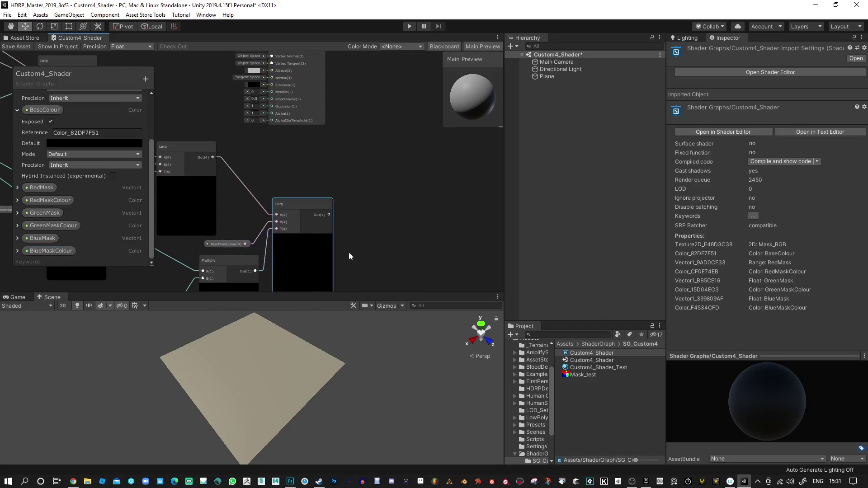
{"action": "left_click_drag", "start_coordinate": [296, 76], "coordinate": [387, 171]}
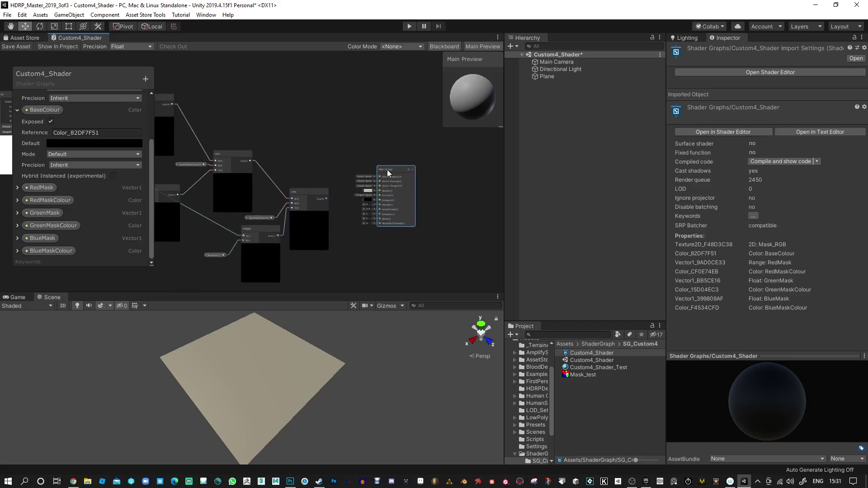
{"action": "scroll", "coordinate": [332, 200], "scroll_direction": "up", "scroll_amount": 4}
{"action": "left_click_drag", "start_coordinate": [330, 198], "coordinate": [400, 185]}
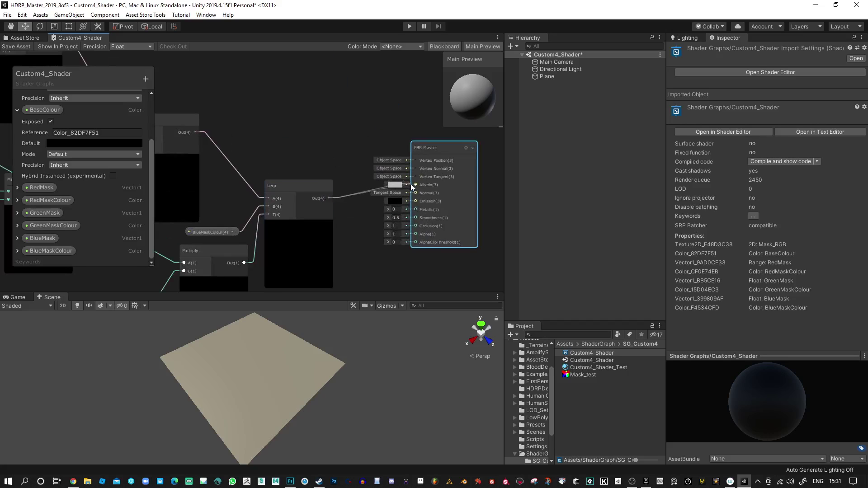
{"action": "left_click_drag", "start_coordinate": [436, 149], "coordinate": [449, 160]}
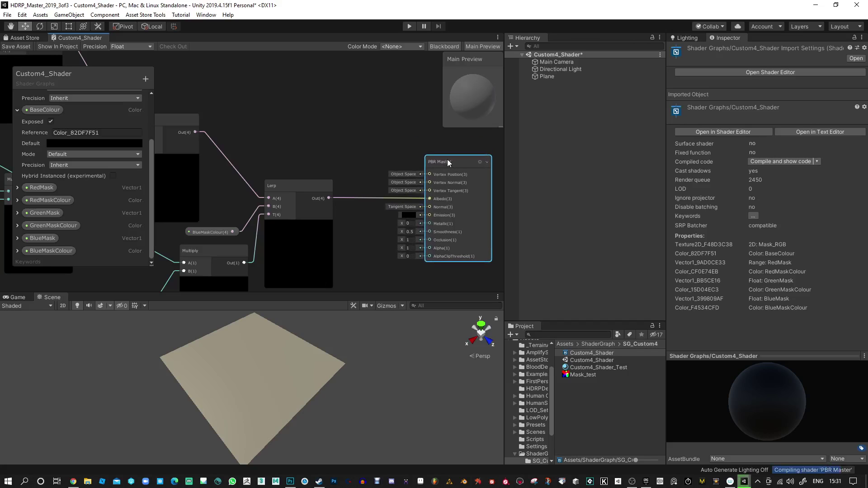
Save the completed Custom4_Shader graph asset
{"action": "scroll", "coordinate": [325, 165], "scroll_direction": "down", "scroll_amount": 4}
{"action": "middle_click_drag", "start_coordinate": [252, 165], "coordinate": [412, 187]}
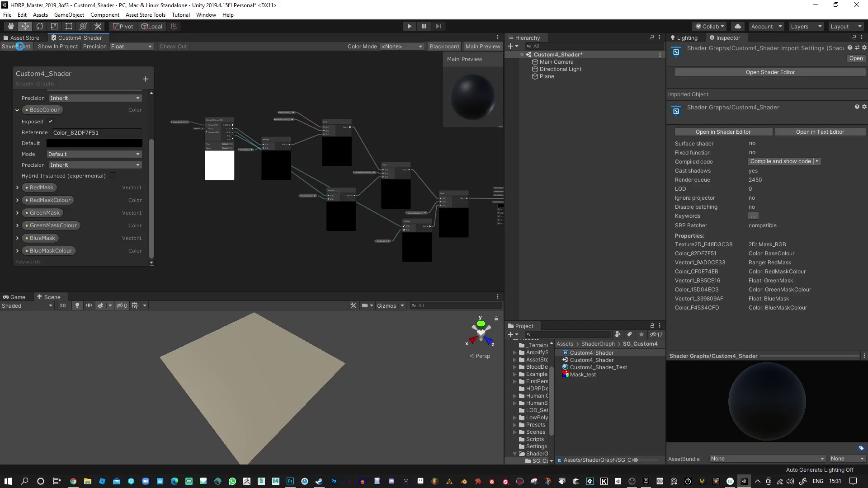
{"action": "left_click", "coordinate": [20, 46]}
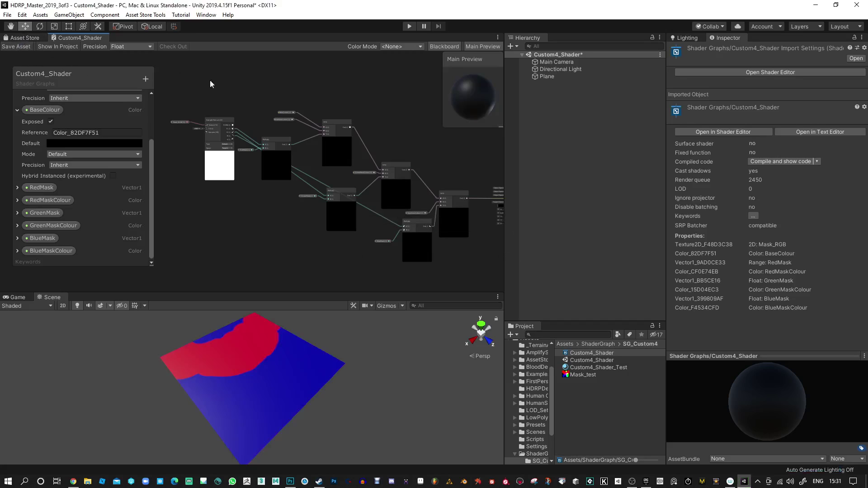
Open the Custom4_Shader_Test material's properties and set GreenMask to 11 and BlueMask to 0.79
{"action": "left_click", "coordinate": [301, 361]}
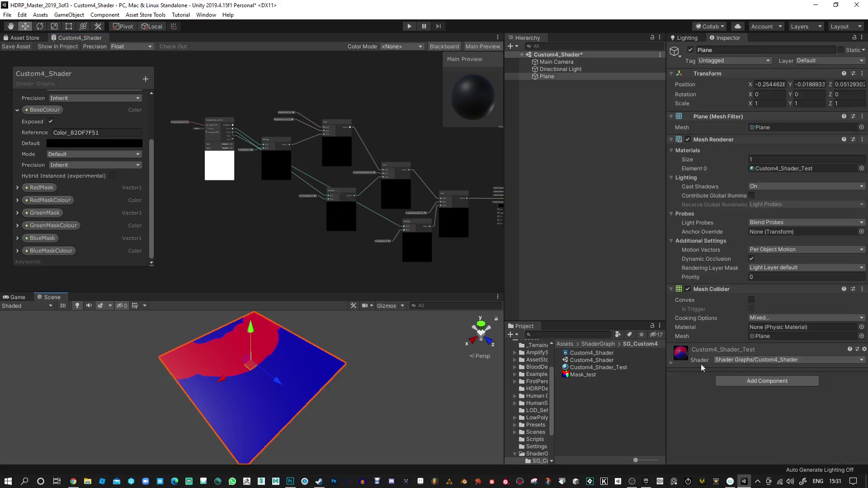
{"action": "left_click", "coordinate": [671, 364]}
{"action": "left_click", "coordinate": [598, 367]}
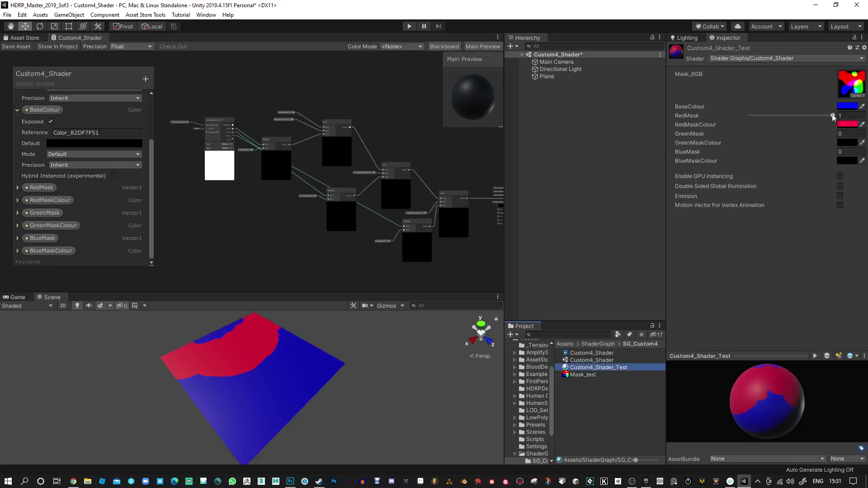
{"action": "left_click_drag", "start_coordinate": [832, 116], "coordinate": [813, 157]}
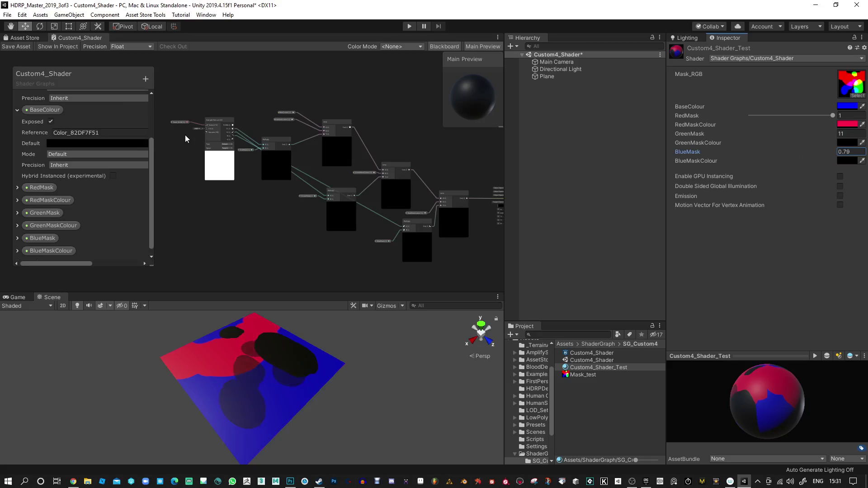
Change the GreenMask property's mode to Slider in the shader graph
{"action": "left_click", "coordinate": [17, 215]}
{"action": "scroll", "coordinate": [58, 209], "scroll_direction": "down", "scroll_amount": 3}
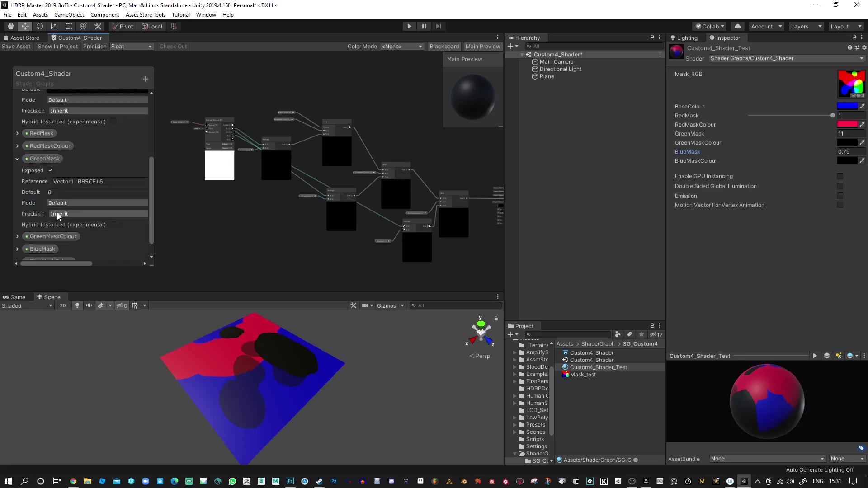
{"action": "left_click", "coordinate": [66, 187]}
{"action": "left_click", "coordinate": [67, 207]}
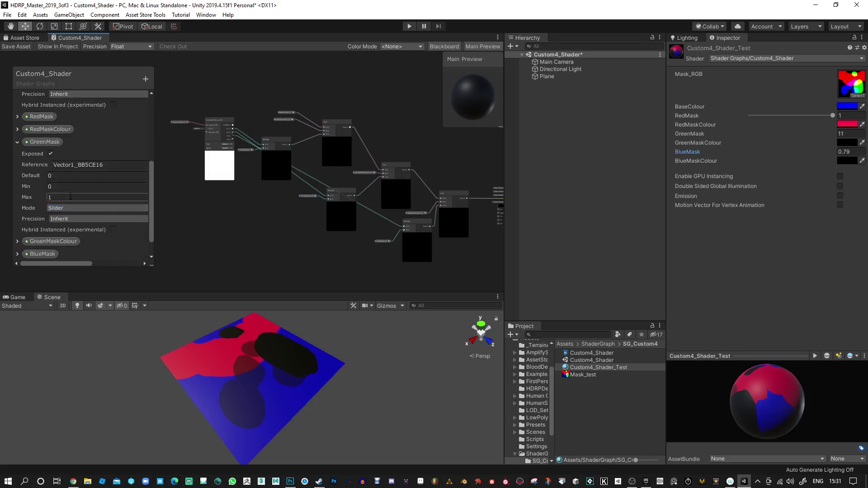
{"action": "scroll", "coordinate": [45, 217], "scroll_direction": "down", "scroll_amount": 1}
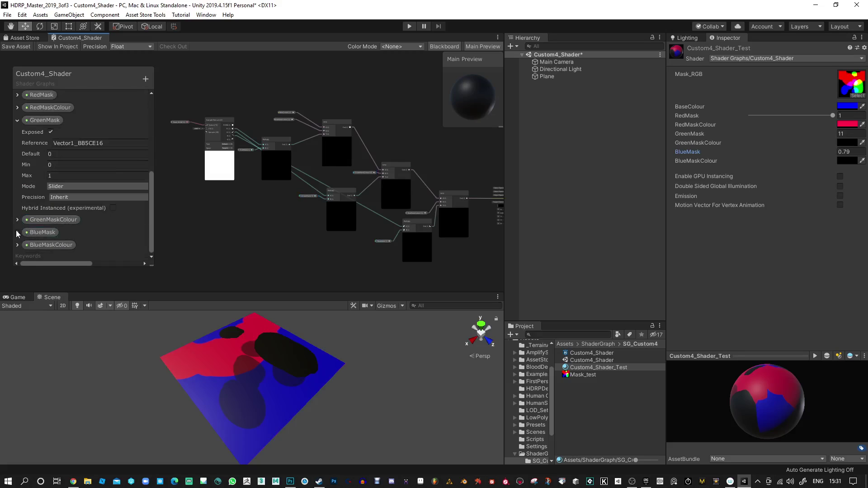
Change the BlueMask property's mode to Slider and save the shader graph asset
{"action": "left_click", "coordinate": [17, 232]}
{"action": "scroll", "coordinate": [87, 227], "scroll_direction": "down", "scroll_amount": 3}
{"action": "left_click", "coordinate": [68, 211]}
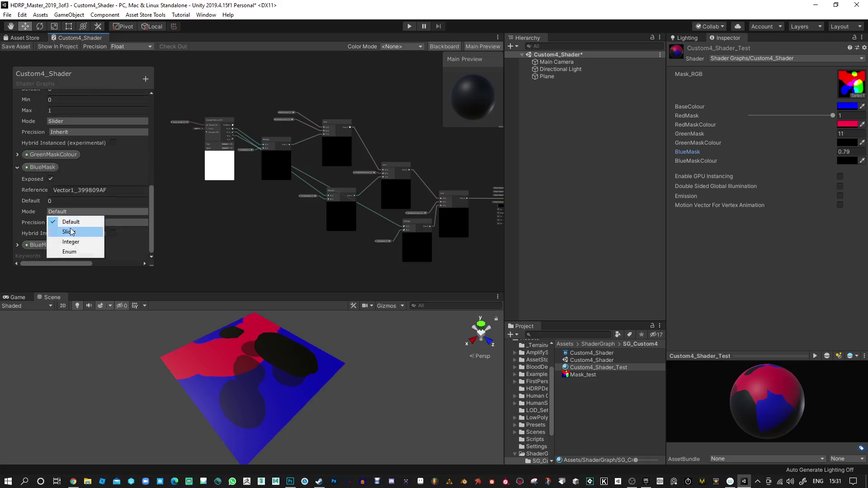
{"action": "left_click", "coordinate": [70, 230]}
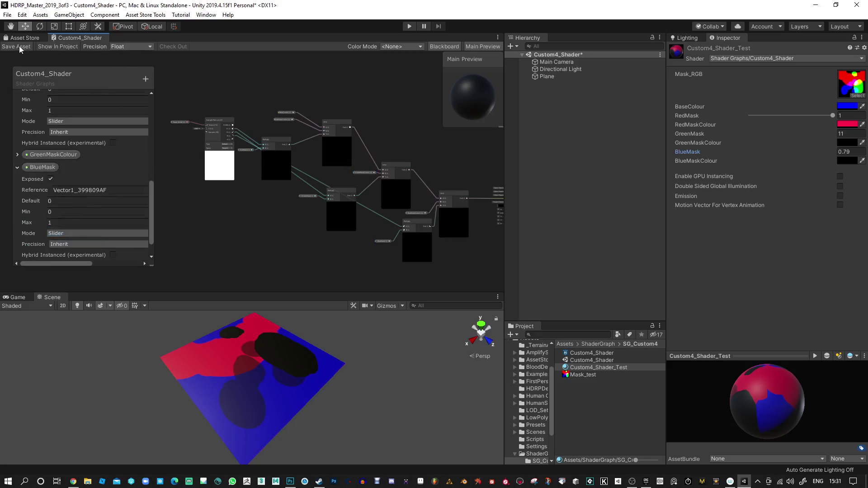
{"action": "left_click", "coordinate": [18, 47]}
Set both GreenMask and BlueMask to 1 on the Custom4_Shader_Test material
{"action": "left_click", "coordinate": [846, 133]}
{"action": "type", "text": "1"}
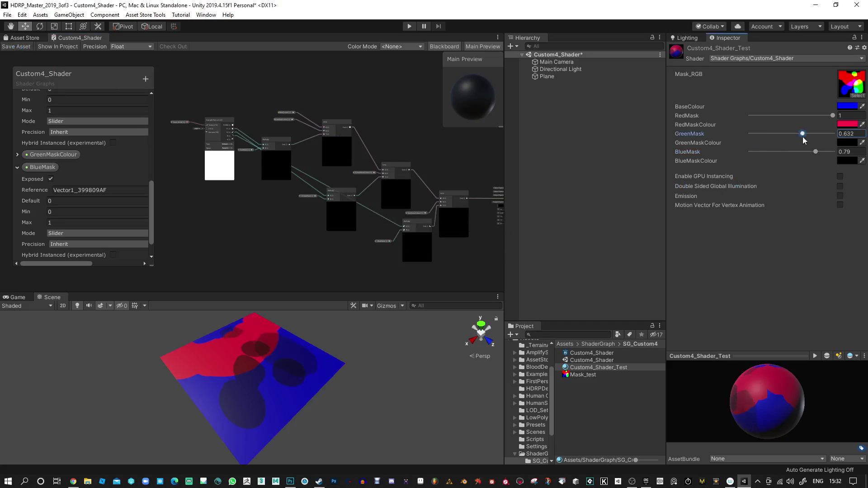
{"action": "left_click_drag", "start_coordinate": [816, 152], "coordinate": [839, 151]}
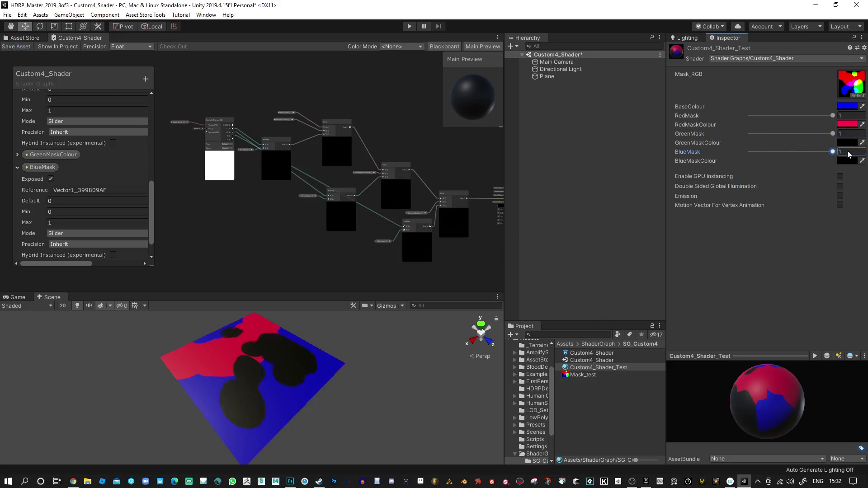
Set the material's GreenMaskColour to a bright, fully saturated yellow
{"action": "left_click", "coordinate": [848, 143]}
{"action": "left_click_drag", "start_coordinate": [634, 184], "coordinate": [615, 154]}
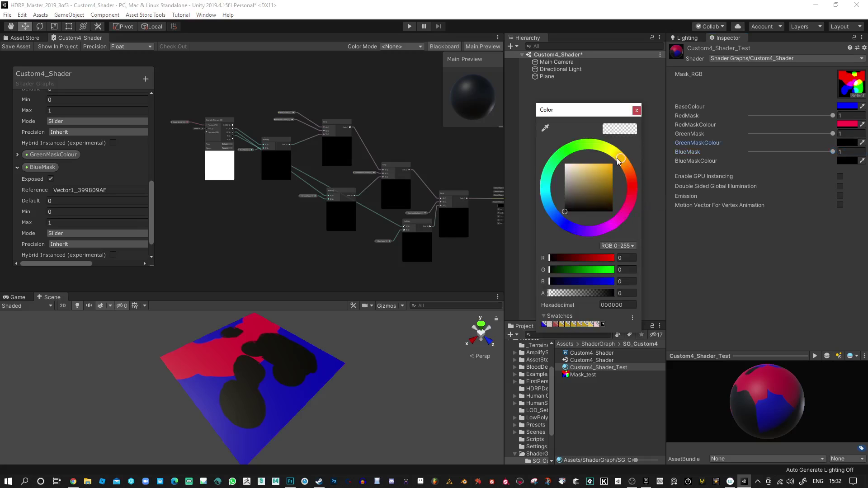
{"action": "left_click", "coordinate": [613, 164]}
{"action": "left_click", "coordinate": [633, 109]}
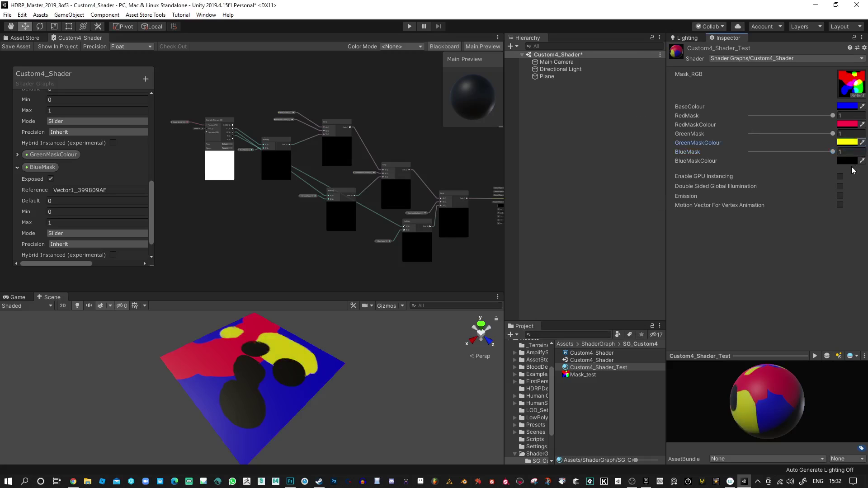
Set the material's BlueMaskColour to a bright, fully saturated green
{"action": "left_click", "coordinate": [849, 161]}
{"action": "left_click_drag", "start_coordinate": [632, 187], "coordinate": [570, 149]}
{"action": "left_click", "coordinate": [612, 164]}
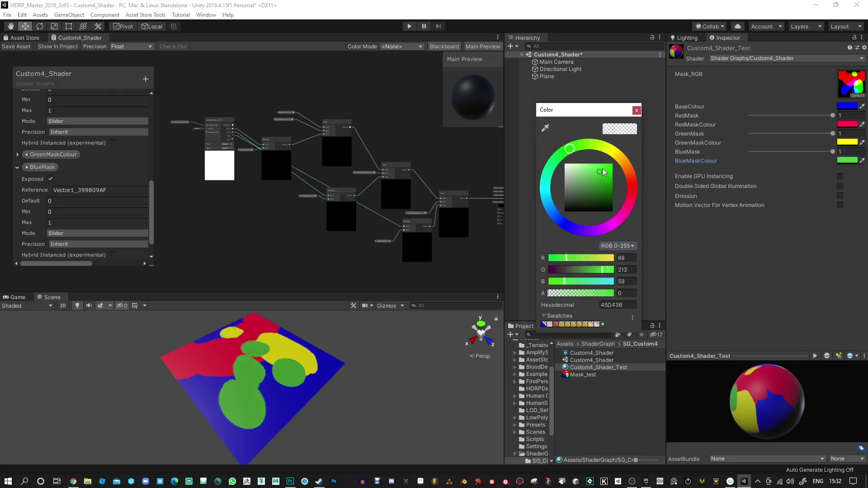
{"action": "left_click", "coordinate": [635, 110]}
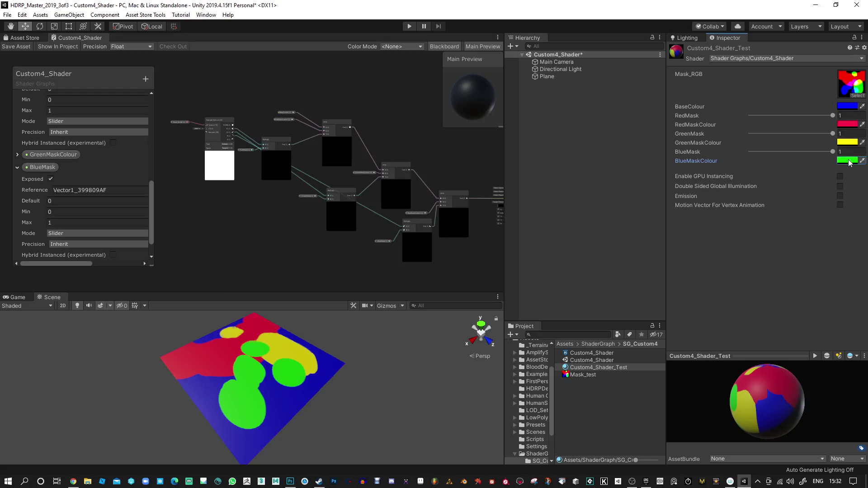
Test the material's mask strengths by varying them, finishing with RedMask, GreenMask and BlueMask all at 0
{"action": "left_click_drag", "start_coordinate": [832, 134], "coordinate": [750, 152]}
{"action": "left_click_drag", "start_coordinate": [833, 116], "coordinate": [716, 124]}
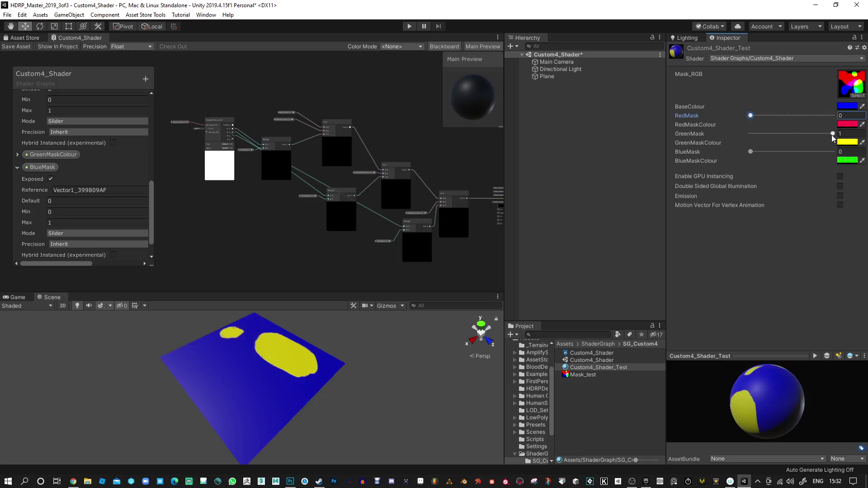
{"action": "left_click_drag", "start_coordinate": [832, 135], "coordinate": [748, 150]}
{"action": "mouse_move", "coordinate": [751, 115]}
{"action": "left_mouse_down"}
{"action": "mouse_move", "coordinate": [786, 115]}
{"action": "mouse_move", "coordinate": [721, 120]}
{"action": "mouse_move", "coordinate": [767, 116]}
{"action": "left_mouse_up"}
{"action": "left_click_drag", "start_coordinate": [751, 152], "coordinate": [722, 135]}
{"action": "left_click_drag", "start_coordinate": [768, 116], "coordinate": [749, 116]}
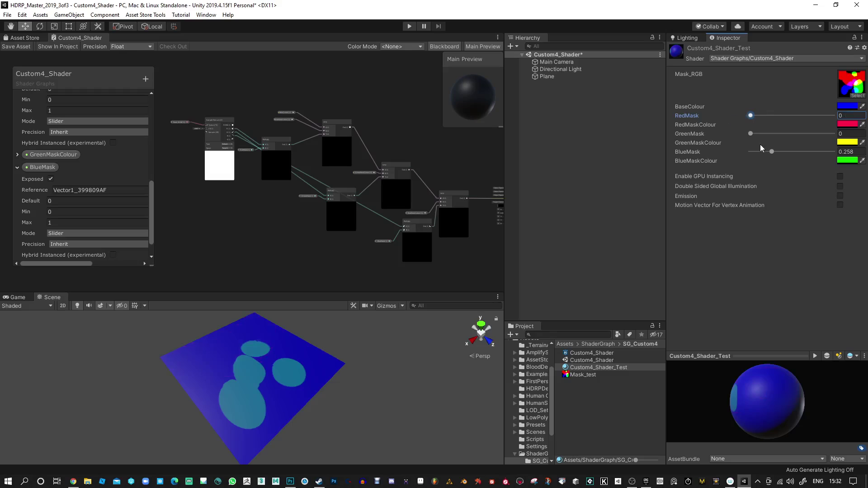
{"action": "left_click_drag", "start_coordinate": [772, 151], "coordinate": [746, 151]}
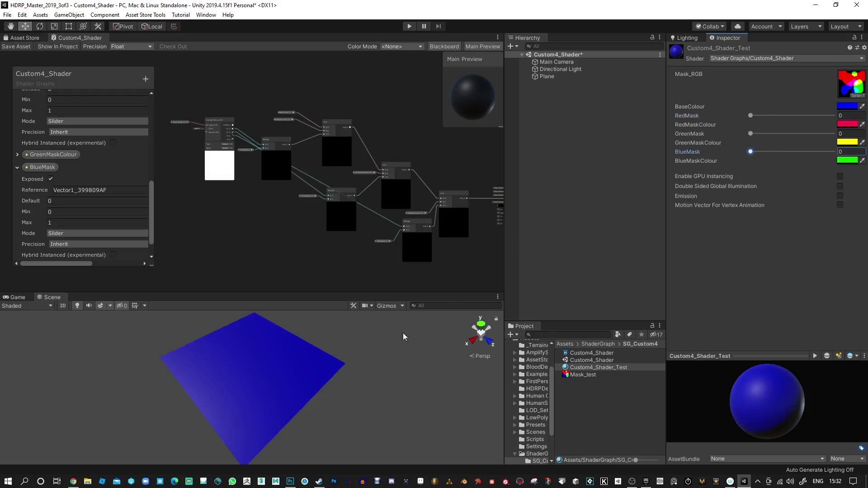
Switch to Photoshop and add a new layer above the Background of Mask_test.png, filled entirely with black
{"action": "left_click", "coordinate": [292, 484]}
{"action": "left_click", "coordinate": [675, 379]}
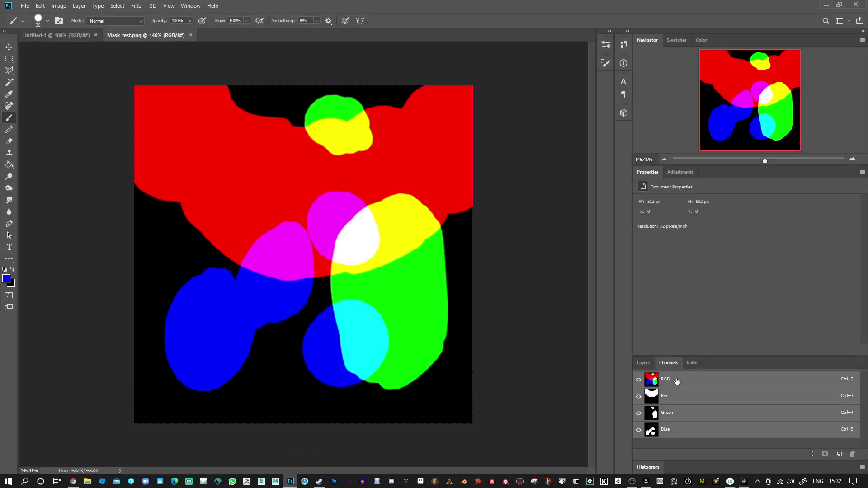
{"action": "left_click", "coordinate": [643, 364]}
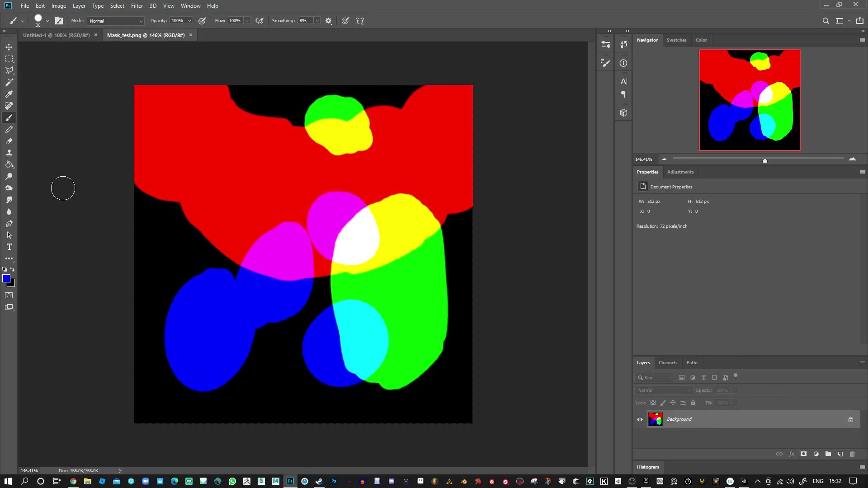
{"action": "left_click", "coordinate": [9, 165]}
{"action": "left_click", "coordinate": [12, 269]}
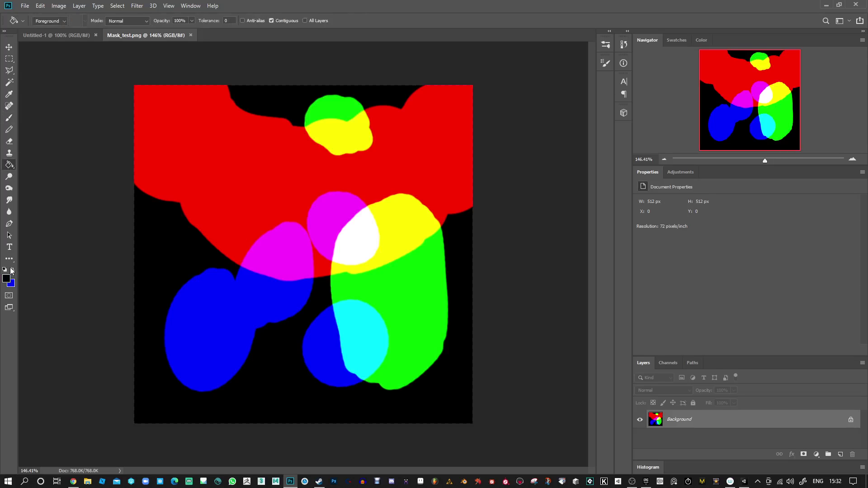
{"action": "left_click", "coordinate": [838, 454]}
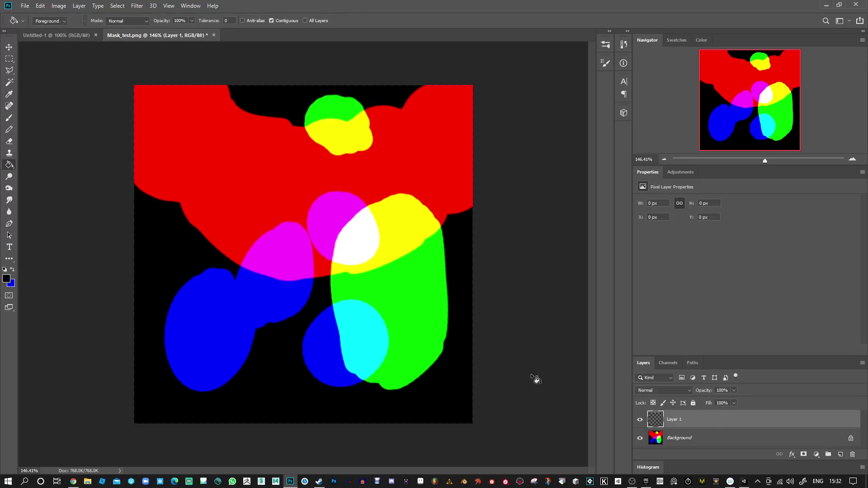
{"action": "left_click", "coordinate": [359, 286]}
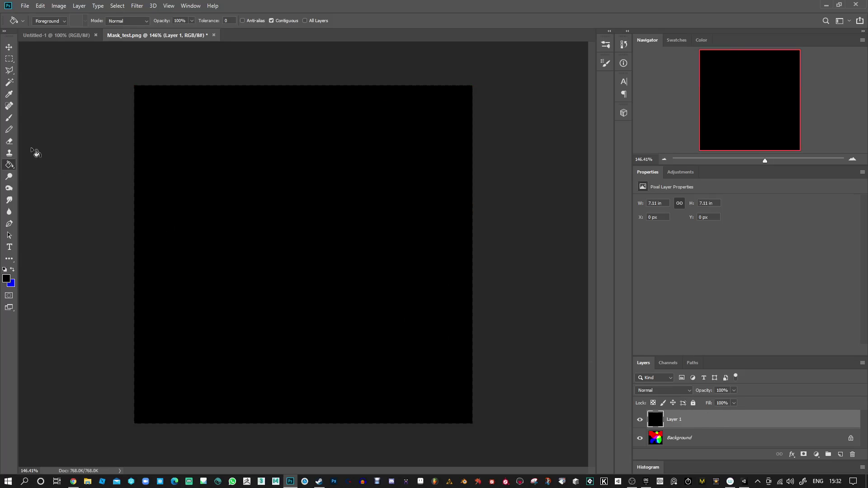
Add another empty layer above the black one and make it active for brush painting
{"action": "left_click", "coordinate": [9, 118]}
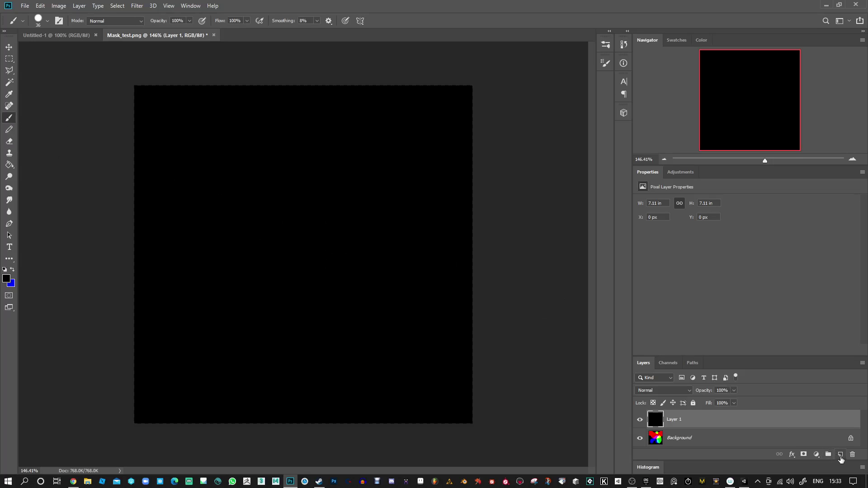
{"action": "left_click", "coordinate": [840, 455]}
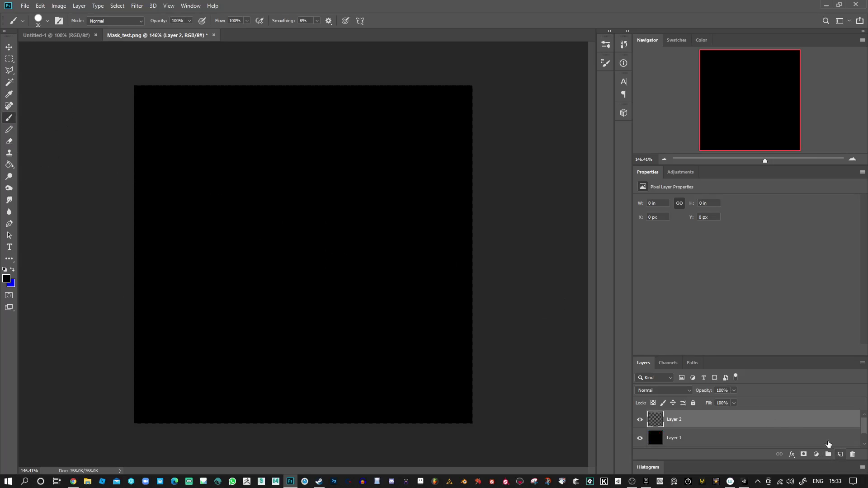
{"action": "left_click", "coordinate": [677, 440]}
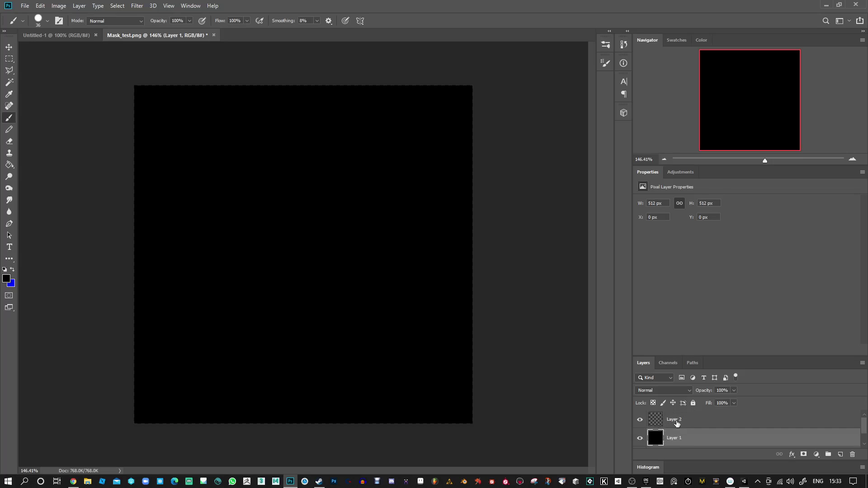
{"action": "left_click", "coordinate": [677, 422]}
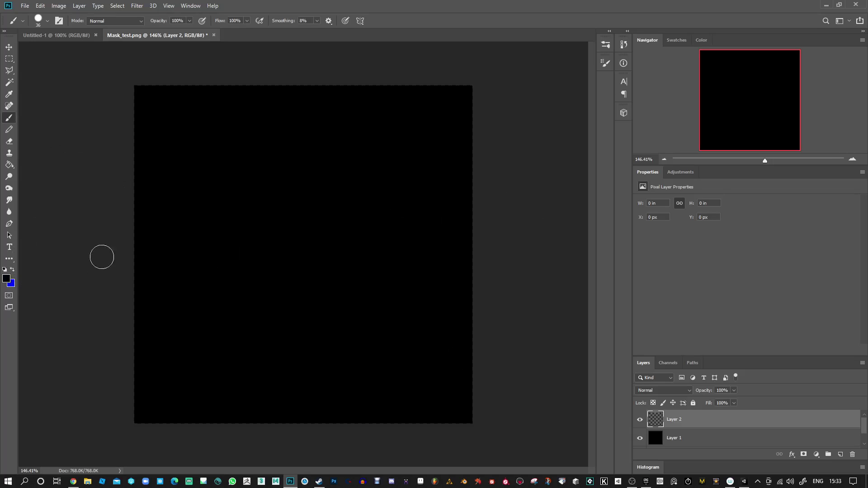
Set the foreground colour to bright green 5bff1f for the brush
{"action": "left_click", "coordinate": [12, 270]}
{"action": "left_click", "coordinate": [6, 279]}
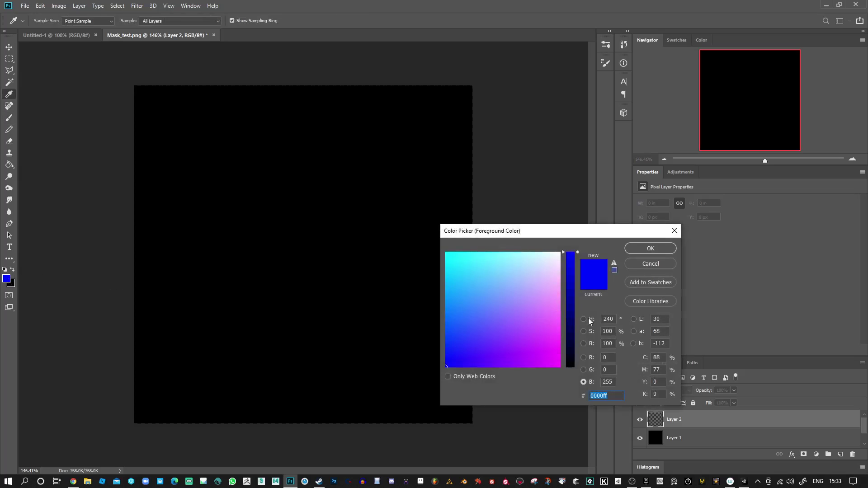
{"action": "left_click", "coordinate": [570, 316]}
{"action": "left_click_drag", "start_coordinate": [543, 258], "coordinate": [487, 243]}
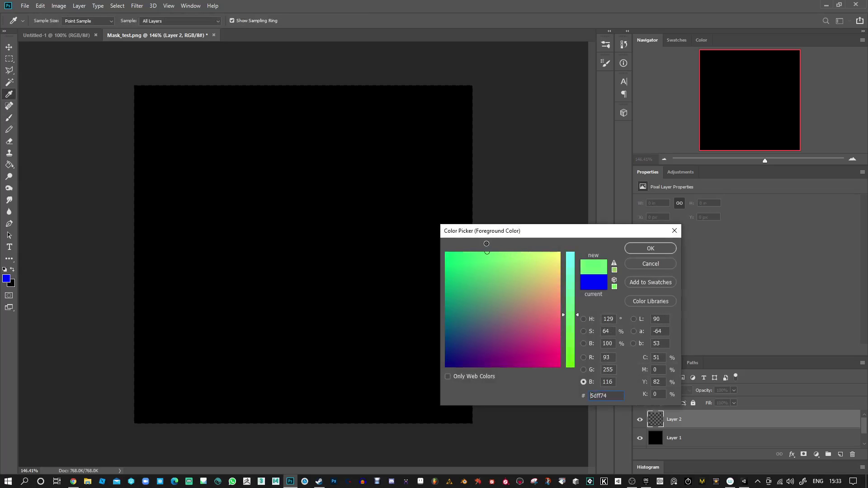
{"action": "left_click", "coordinate": [572, 353]}
{"action": "left_click", "coordinate": [650, 249]}
{"action": "key", "text": "b"}
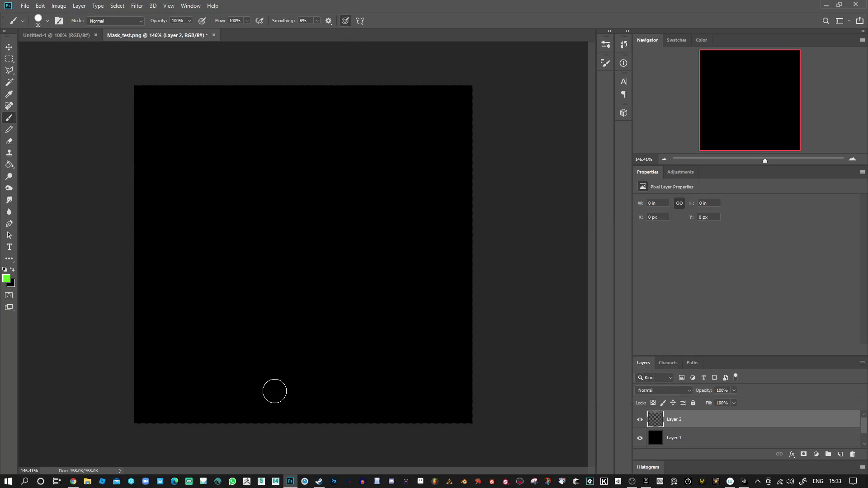
Paint a green grass-like plant on the empty layer, with long blades fanning upward from a single base near the canvas bottom
{"action": "left_click_drag", "start_coordinate": [273, 392], "coordinate": [280, 261]}
{"action": "left_click_drag", "start_coordinate": [272, 368], "coordinate": [304, 213]}
{"action": "left_click_drag", "start_coordinate": [271, 378], "coordinate": [247, 195]}
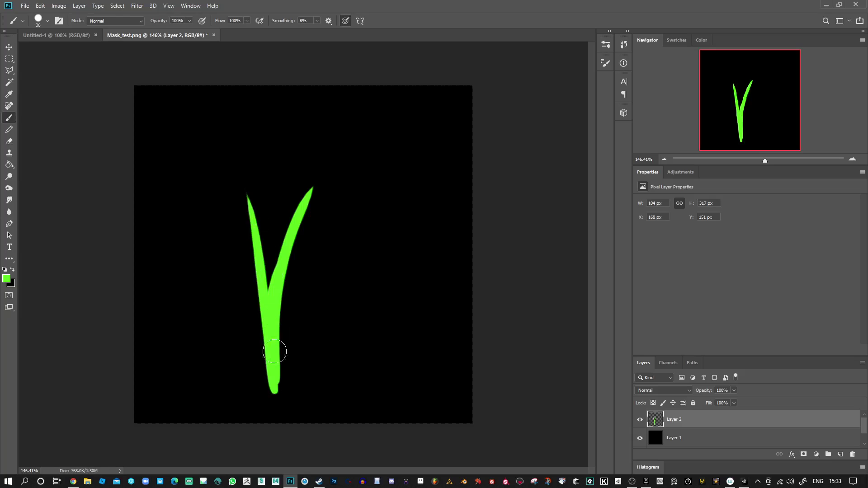
{"action": "left_click_drag", "start_coordinate": [270, 316], "coordinate": [292, 147]}
{"action": "left_click_drag", "start_coordinate": [275, 390], "coordinate": [329, 272]}
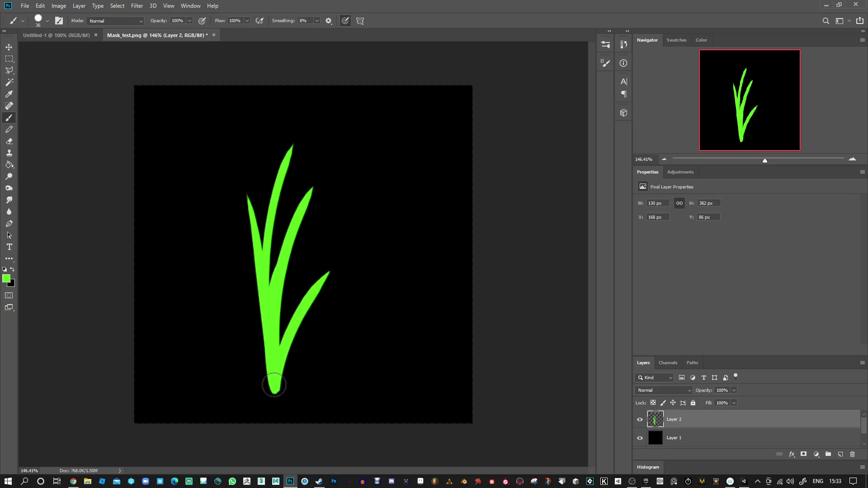
{"action": "mouse_move", "coordinate": [274, 384]}
{"action": "left_mouse_down"}
{"action": "mouse_move", "coordinate": [240, 326]}
{"action": "mouse_move", "coordinate": [320, 294]}
{"action": "left_mouse_up"}
{"action": "left_click_drag", "start_coordinate": [289, 353], "coordinate": [388, 226]}
{"action": "mouse_move", "coordinate": [327, 276]}
{"action": "left_mouse_down"}
{"action": "mouse_move", "coordinate": [379, 233]}
{"action": "mouse_move", "coordinate": [401, 273]}
{"action": "left_mouse_up"}
{"action": "mouse_move", "coordinate": [306, 309]}
{"action": "left_mouse_down"}
{"action": "mouse_move", "coordinate": [350, 203]}
{"action": "mouse_move", "coordinate": [367, 209]}
{"action": "left_mouse_up"}
{"action": "mouse_move", "coordinate": [300, 201]}
{"action": "left_mouse_down"}
{"action": "mouse_move", "coordinate": [312, 173]}
{"action": "mouse_move", "coordinate": [265, 146]}
{"action": "left_mouse_up"}
{"action": "left_click_drag", "start_coordinate": [244, 258], "coordinate": [259, 293]}
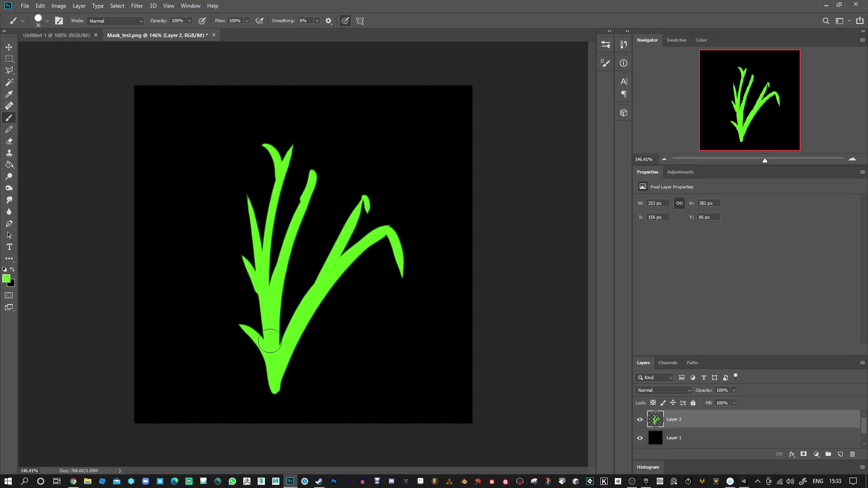
{"action": "mouse_move", "coordinate": [270, 341]}
{"action": "left_mouse_down"}
{"action": "mouse_move", "coordinate": [230, 240]}
{"action": "mouse_move", "coordinate": [209, 213]}
{"action": "left_mouse_up"}
{"action": "left_click_drag", "start_coordinate": [297, 351], "coordinate": [331, 316]}
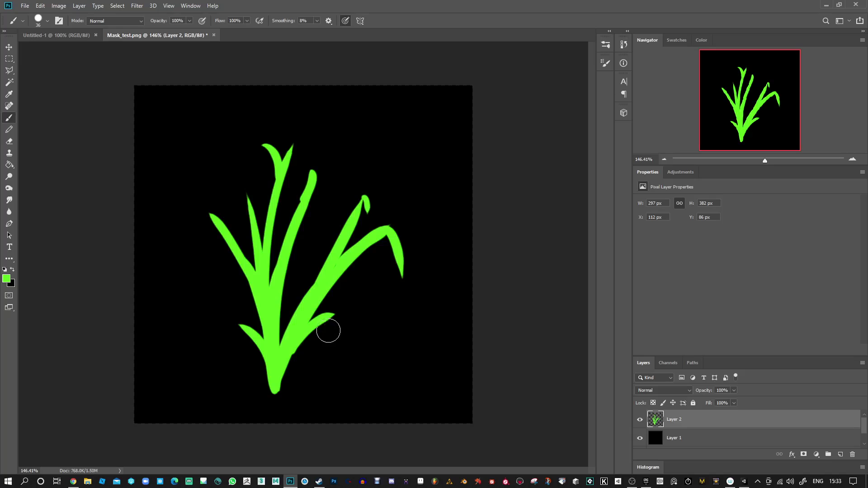
{"action": "left_click_drag", "start_coordinate": [277, 380], "coordinate": [294, 352]}
{"action": "mouse_move", "coordinate": [333, 269]}
{"action": "left_mouse_down"}
{"action": "mouse_move", "coordinate": [309, 295]}
{"action": "mouse_move", "coordinate": [366, 198]}
{"action": "left_mouse_up"}
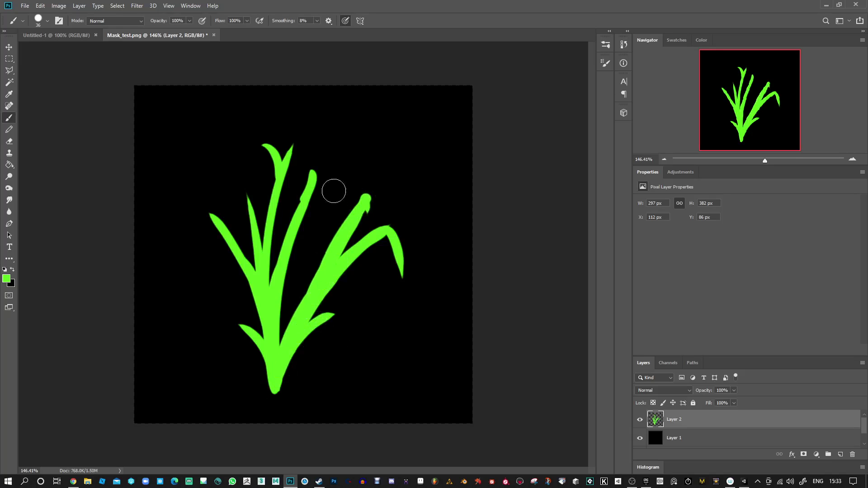
{"action": "left_click_drag", "start_coordinate": [299, 217], "coordinate": [317, 144]}
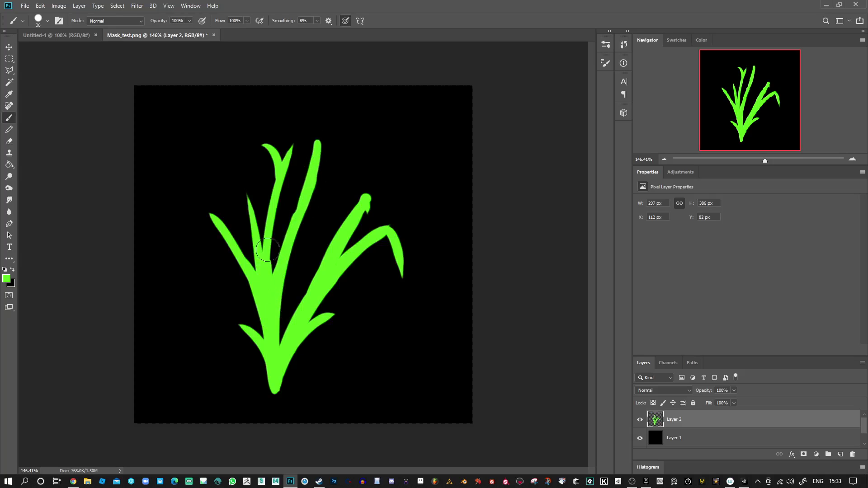
{"action": "mouse_move", "coordinate": [269, 244]}
{"action": "left_mouse_down"}
{"action": "mouse_move", "coordinate": [291, 126]}
{"action": "mouse_move", "coordinate": [272, 159]}
{"action": "mouse_move", "coordinate": [277, 167]}
{"action": "left_mouse_up"}
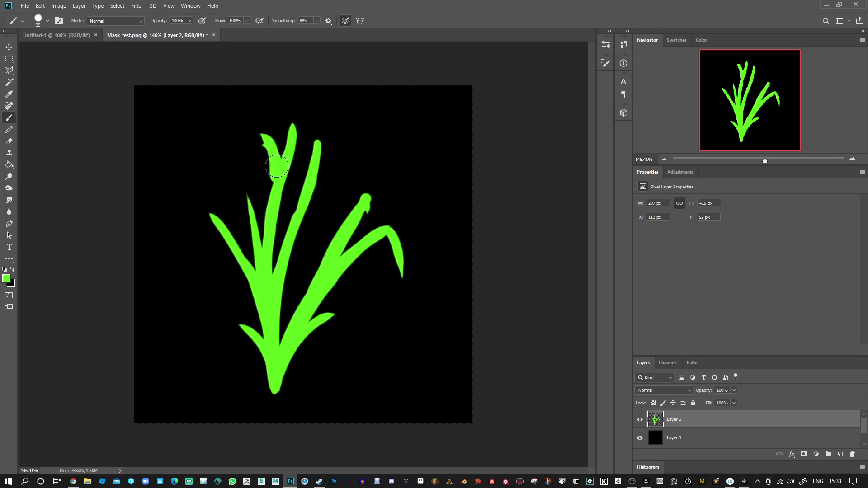
With a smaller brush of about 20 px, add thin leaves and drooping tips, a small separate sprout and a flat base under the plant
{"action": "key", "text": "bracketleft"}
{"action": "key", "text": "bracketleft"}
{"action": "left_click_drag", "start_coordinate": [268, 202], "coordinate": [255, 164]}
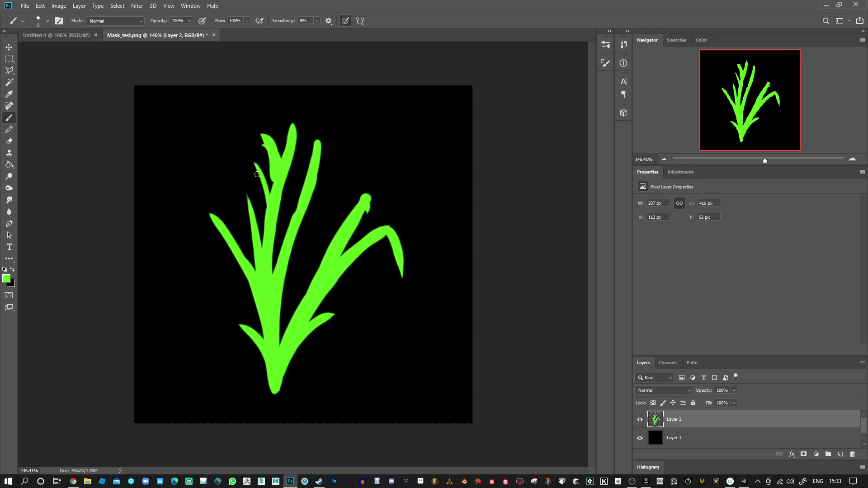
{"action": "left_click_drag", "start_coordinate": [262, 253], "coordinate": [239, 157]}
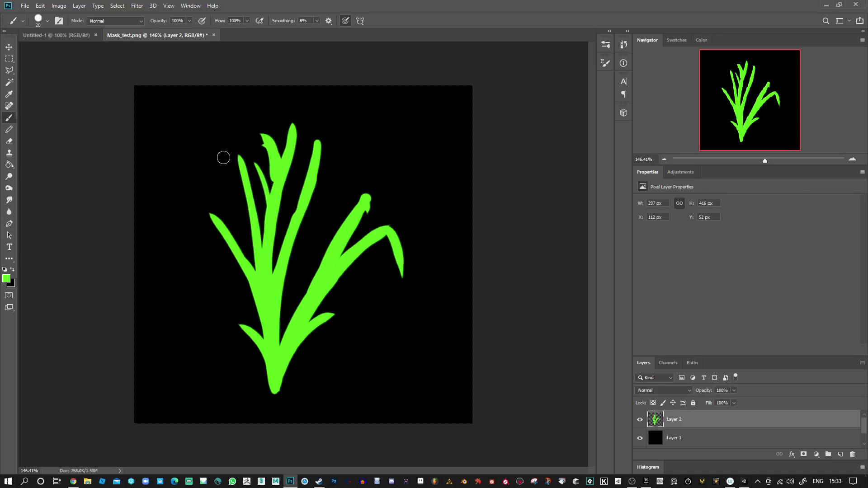
{"action": "left_click_drag", "start_coordinate": [239, 260], "coordinate": [205, 206]}
{"action": "left_click_drag", "start_coordinate": [262, 311], "coordinate": [226, 285]}
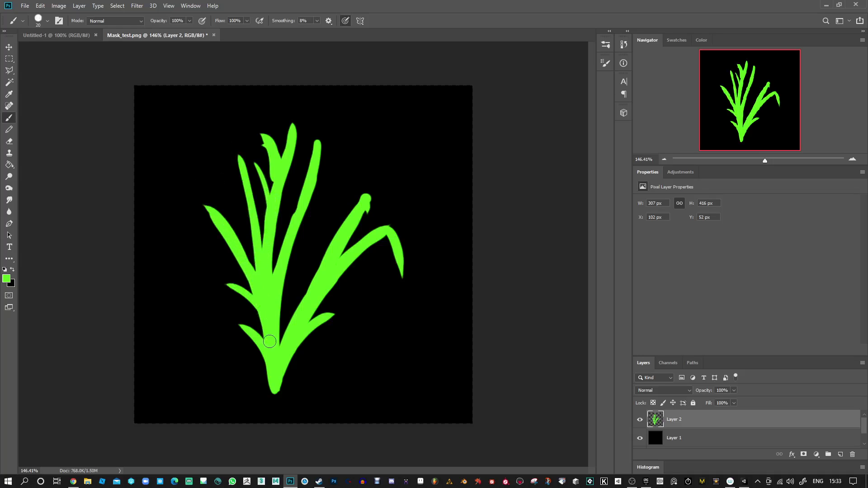
{"action": "left_click_drag", "start_coordinate": [269, 344], "coordinate": [218, 315]}
{"action": "left_click_drag", "start_coordinate": [287, 279], "coordinate": [311, 247]}
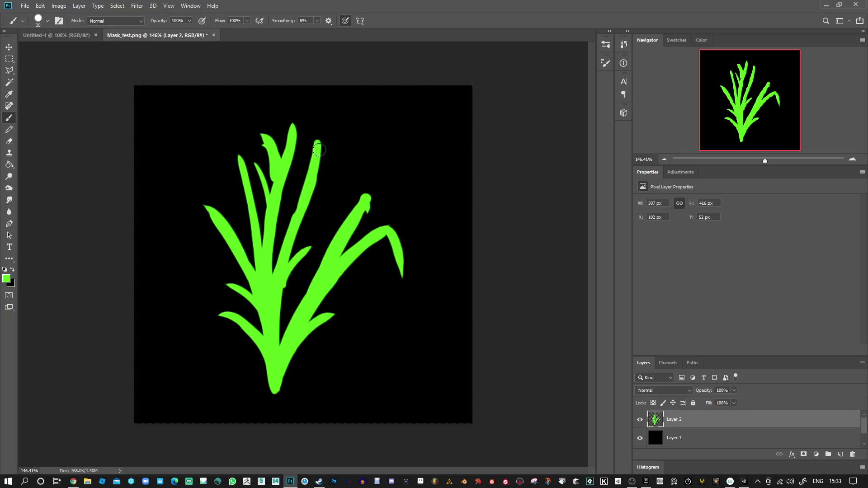
{"action": "left_click_drag", "start_coordinate": [319, 149], "coordinate": [320, 208]}
{"action": "left_click_drag", "start_coordinate": [205, 207], "coordinate": [199, 270]}
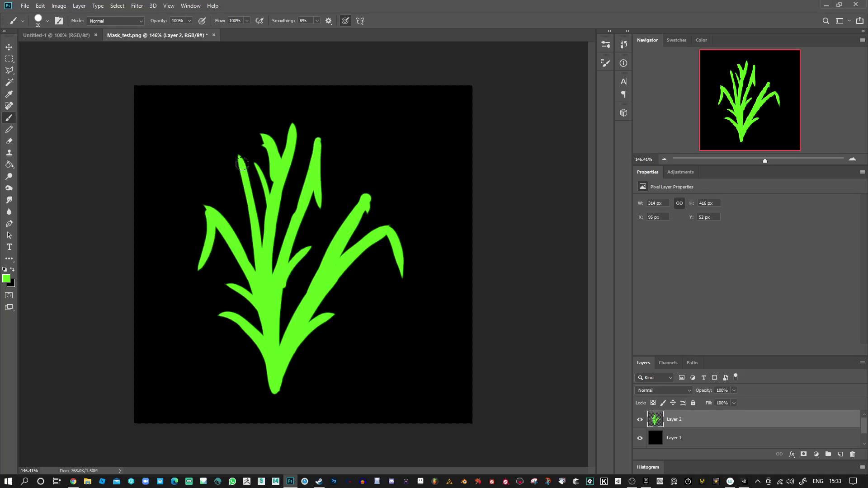
{"action": "left_click_drag", "start_coordinate": [241, 157], "coordinate": [228, 192]}
{"action": "left_click_drag", "start_coordinate": [224, 317], "coordinate": [219, 344]}
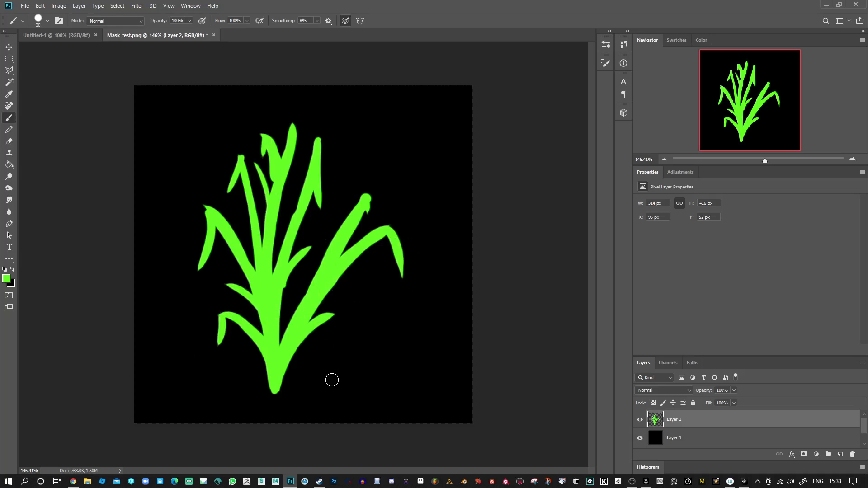
{"action": "mouse_move", "coordinate": [319, 366]}
{"action": "left_mouse_down"}
{"action": "mouse_move", "coordinate": [334, 391]}
{"action": "mouse_move", "coordinate": [358, 349]}
{"action": "left_mouse_up"}
{"action": "mouse_move", "coordinate": [270, 389]}
{"action": "left_mouse_down"}
{"action": "mouse_move", "coordinate": [282, 389]}
{"action": "mouse_move", "coordinate": [247, 391]}
{"action": "mouse_move", "coordinate": [296, 391]}
{"action": "left_mouse_up"}
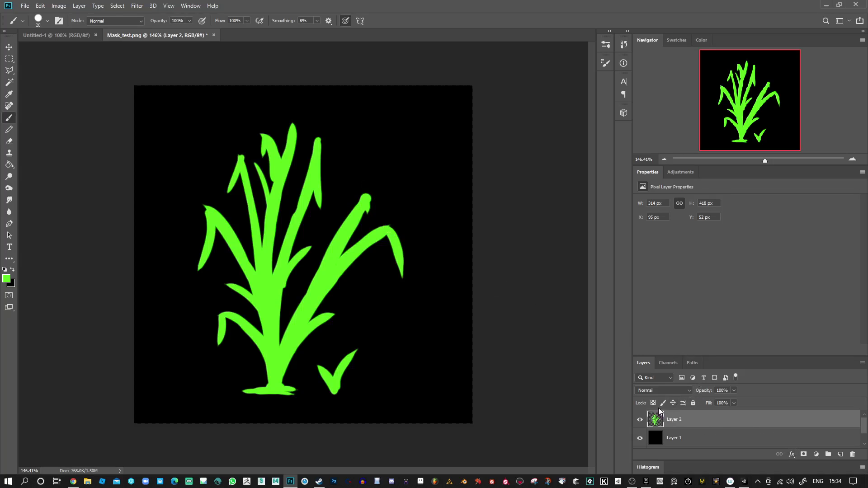
Lock the plant layer's transparent pixels and set the foreground colour to red ff001f
{"action": "left_click", "coordinate": [653, 404]}
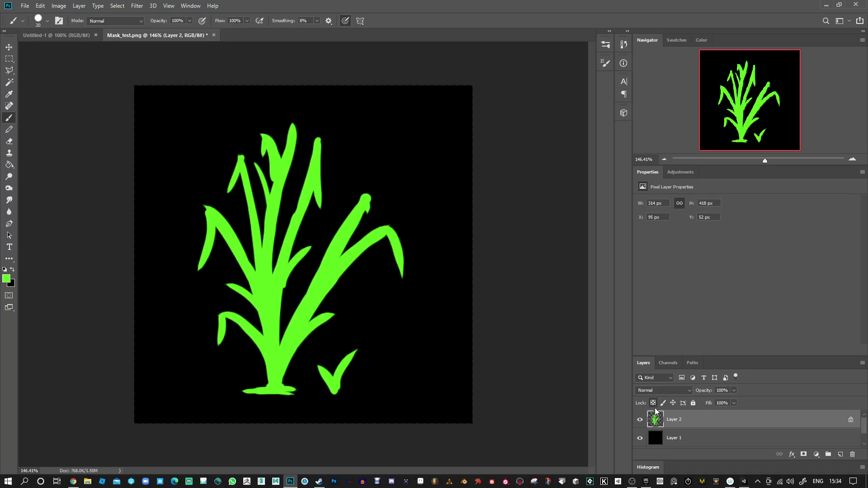
{"action": "left_click", "coordinate": [6, 278]}
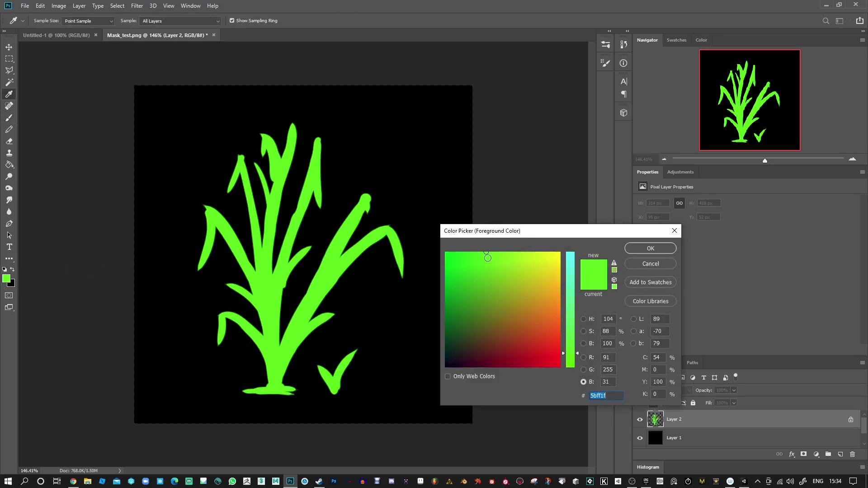
{"action": "mouse_move", "coordinate": [486, 253]}
{"action": "left_mouse_down"}
{"action": "mouse_move", "coordinate": [450, 254]}
{"action": "mouse_move", "coordinate": [437, 231]}
{"action": "mouse_move", "coordinate": [537, 322]}
{"action": "mouse_move", "coordinate": [561, 369]}
{"action": "left_mouse_up"}
{"action": "key", "text": "b"}
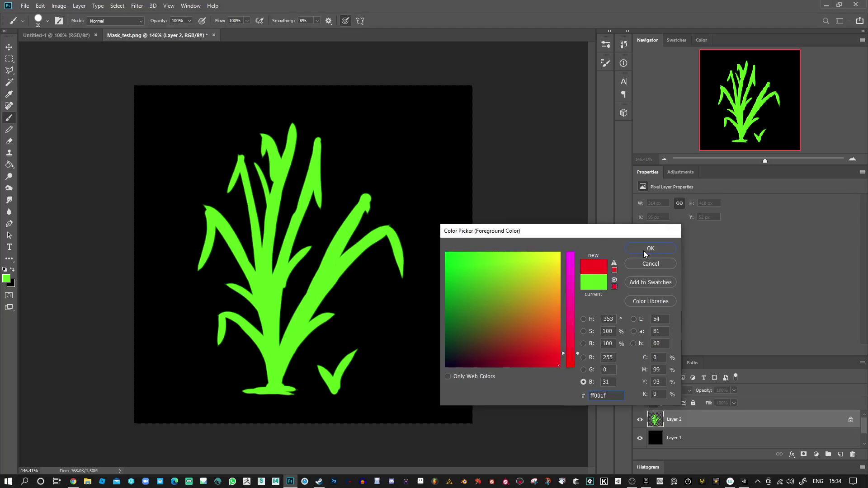
{"action": "left_click", "coordinate": [647, 248]}
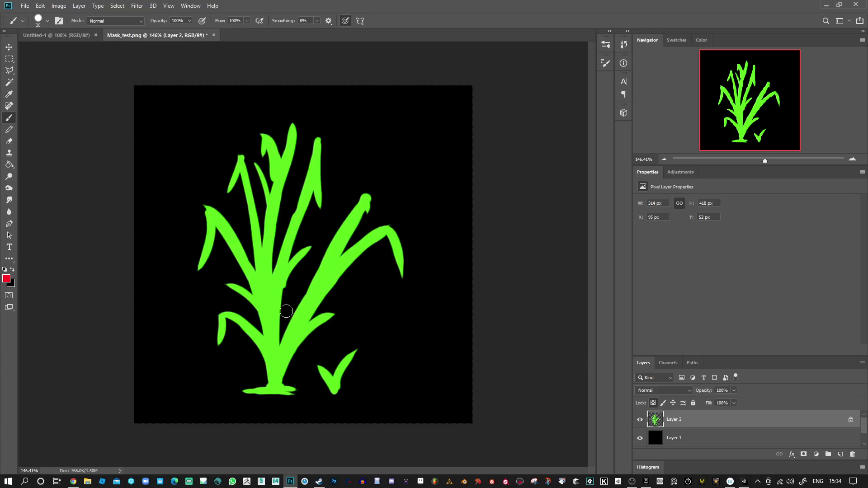
Shade the plant's lower part and the small sprout red with a Soft Round brush at 143 px and 10% opacity
{"action": "right_click", "coordinate": [289, 305]}
{"action": "left_click", "coordinate": [364, 342]}
{"action": "left_click_drag", "start_coordinate": [344, 244], "coordinate": [372, 242]}
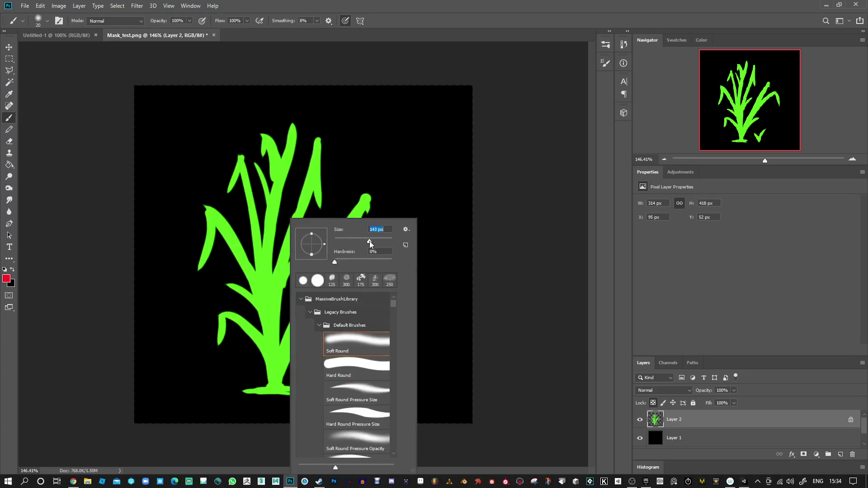
{"action": "left_click", "coordinate": [161, 21]}
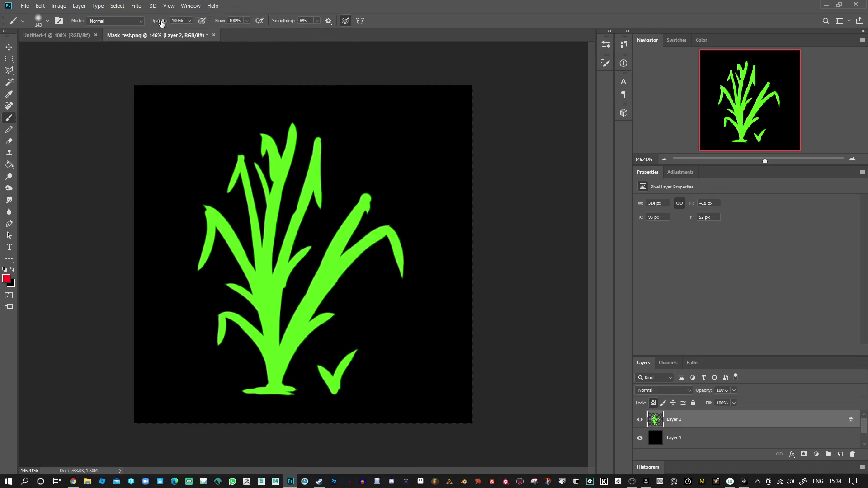
{"action": "key", "text": "1"}
{"action": "mouse_move", "coordinate": [221, 367]}
{"action": "left_mouse_down"}
{"action": "mouse_move", "coordinate": [194, 339]}
{"action": "mouse_move", "coordinate": [343, 326]}
{"action": "mouse_move", "coordinate": [401, 368]}
{"action": "mouse_move", "coordinate": [145, 356]}
{"action": "mouse_move", "coordinate": [358, 310]}
{"action": "mouse_move", "coordinate": [345, 281]}
{"action": "mouse_move", "coordinate": [184, 286]}
{"action": "mouse_move", "coordinate": [391, 356]}
{"action": "mouse_move", "coordinate": [161, 380]}
{"action": "mouse_move", "coordinate": [364, 374]}
{"action": "mouse_move", "coordinate": [343, 388]}
{"action": "mouse_move", "coordinate": [148, 388]}
{"action": "mouse_move", "coordinate": [319, 357]}
{"action": "mouse_move", "coordinate": [298, 309]}
{"action": "mouse_move", "coordinate": [170, 281]}
{"action": "mouse_move", "coordinate": [401, 316]}
{"action": "mouse_move", "coordinate": [284, 371]}
{"action": "mouse_move", "coordinate": [267, 398]}
{"action": "mouse_move", "coordinate": [391, 378]}
{"action": "mouse_move", "coordinate": [183, 328]}
{"action": "mouse_move", "coordinate": [374, 276]}
{"action": "mouse_move", "coordinate": [226, 363]}
{"action": "mouse_move", "coordinate": [368, 378]}
{"action": "mouse_move", "coordinate": [296, 389]}
{"action": "mouse_move", "coordinate": [262, 358]}
{"action": "mouse_move", "coordinate": [348, 320]}
{"action": "mouse_move", "coordinate": [354, 362]}
{"action": "left_mouse_up"}
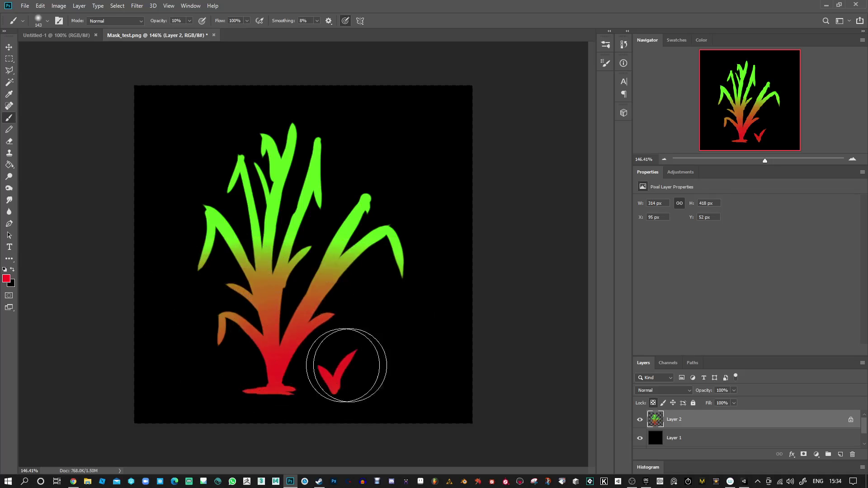
Change the foreground colour to a bright, saturated blue
{"action": "left_click", "coordinate": [6, 278]}
{"action": "type", "text": "00001f"}
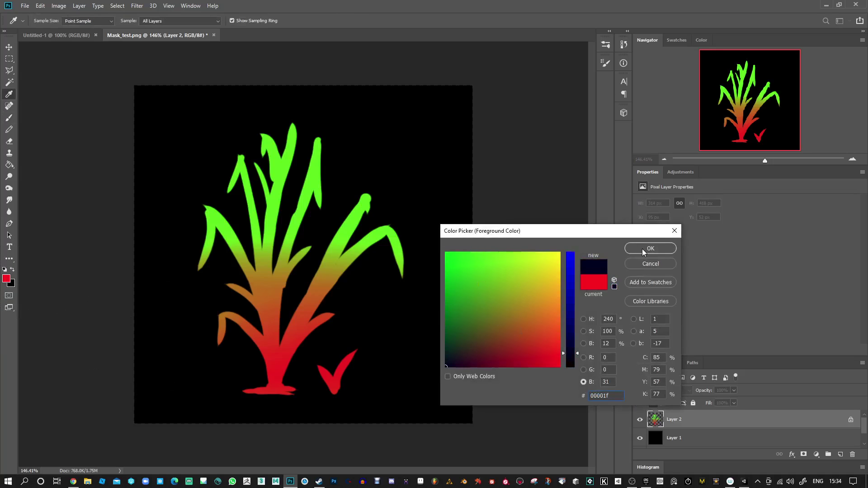
{"action": "left_click", "coordinate": [578, 265]}
{"action": "left_click", "coordinate": [650, 248]}
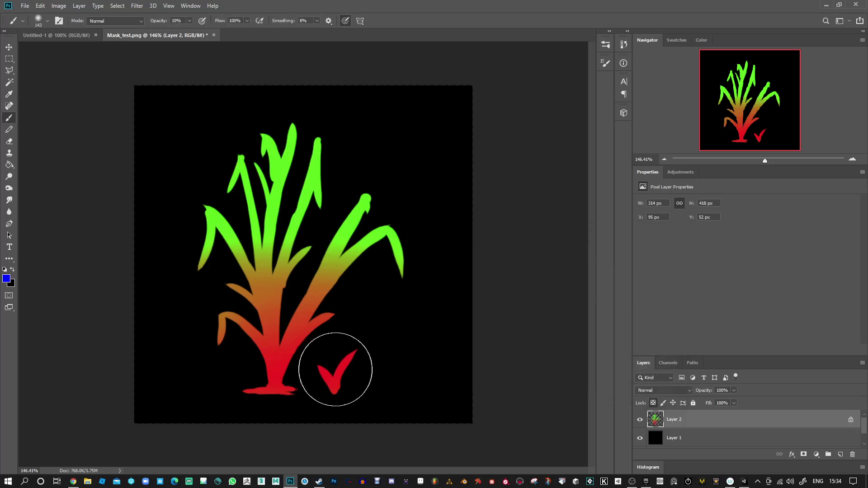
Tint the small sprout's base, the drooping outer leaf tips and the upper curled leaf blue with the soft 143 px brush at 10% opacity
{"action": "mouse_move", "coordinate": [335, 383]}
{"action": "left_mouse_down"}
{"action": "mouse_move", "coordinate": [339, 397]}
{"action": "mouse_move", "coordinate": [348, 378]}
{"action": "mouse_move", "coordinate": [339, 388]}
{"action": "left_mouse_up"}
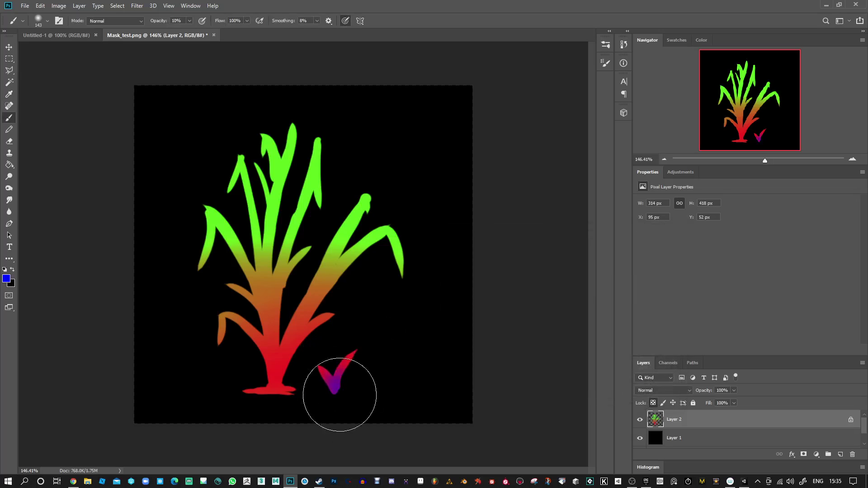
{"action": "mouse_move", "coordinate": [404, 270]}
{"action": "left_mouse_down"}
{"action": "mouse_move", "coordinate": [407, 287]}
{"action": "mouse_move", "coordinate": [403, 275]}
{"action": "left_mouse_up"}
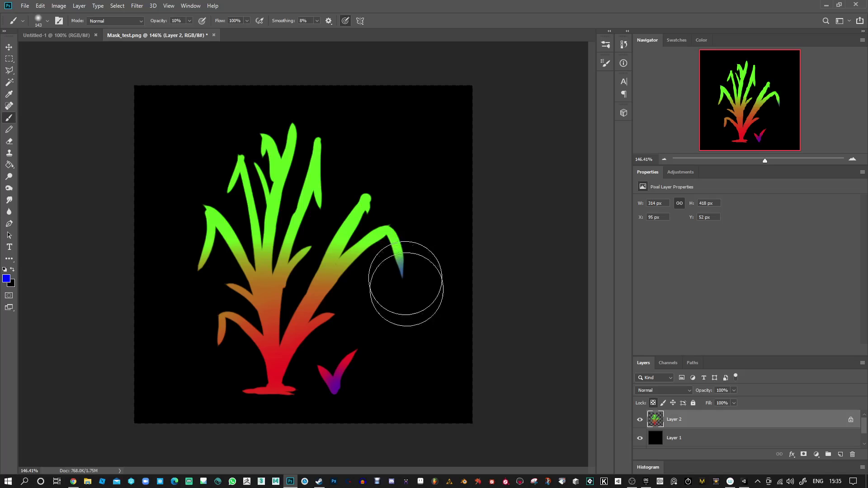
{"action": "mouse_move", "coordinate": [214, 242]}
{"action": "left_mouse_down"}
{"action": "mouse_move", "coordinate": [193, 257]}
{"action": "mouse_move", "coordinate": [186, 285]}
{"action": "left_mouse_up"}
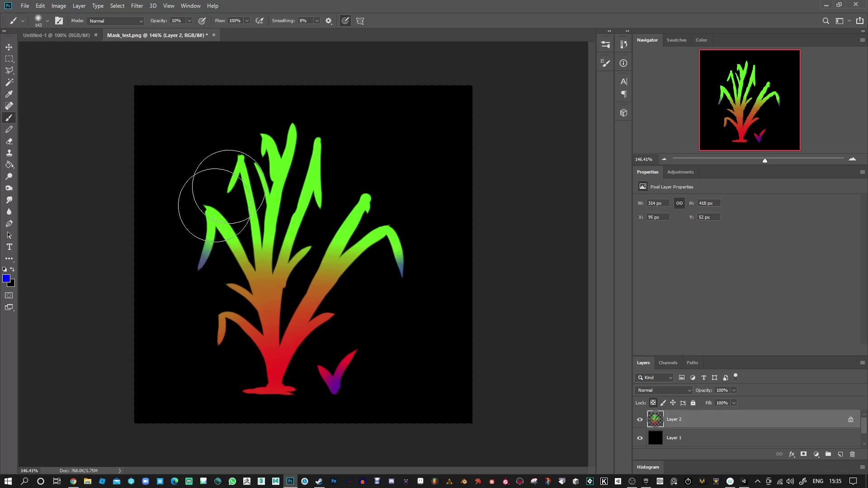
{"action": "left_click_drag", "start_coordinate": [270, 126], "coordinate": [286, 111]}
Shrink the brush to about 7 px at 100% opacity and paint thin blue veins along the central stems and the right-hand stem
{"action": "key", "text": "bracketleft"}
{"action": "key", "text": "bracketleft"}
{"action": "key", "text": "bracketleft"}
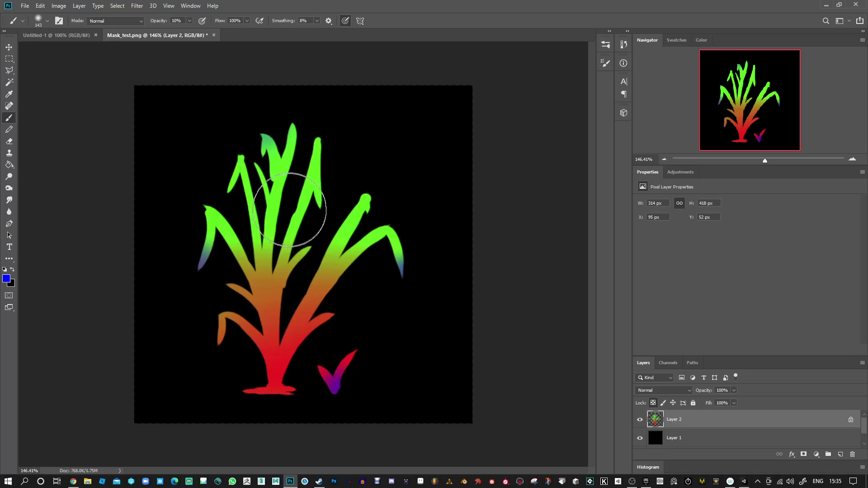
{"action": "key", "text": "bracketleft"}
{"action": "key", "text": "bracketleft"}
{"action": "key", "text": "bracketleft"}
{"action": "key", "text": "bracketleft"}
{"action": "key", "text": "bracketleft"}
{"action": "key", "text": "bracketleft"}
{"action": "key", "text": "bracketleft"}
{"action": "key", "text": "0"}
{"action": "key", "text": "bracketleft"}
{"action": "key", "text": "bracketleft"}
{"action": "key", "text": "bracketleft"}
{"action": "key", "text": "bracketleft"}
{"action": "key", "text": "bracketleft"}
{"action": "key", "text": "bracketleft"}
{"action": "key", "text": "bracketleft"}
{"action": "left_click_drag", "start_coordinate": [264, 253], "coordinate": [263, 295]}
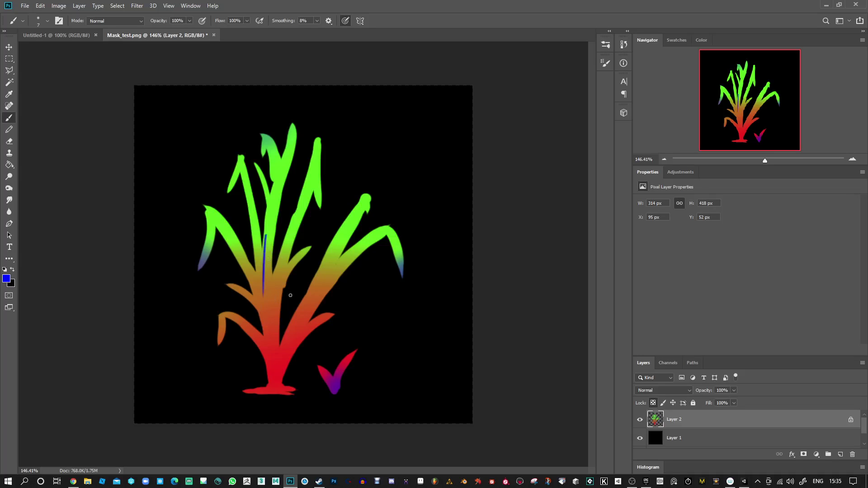
{"action": "key", "text": "ctrl+z"}
{"action": "left_click_drag", "start_coordinate": [266, 236], "coordinate": [267, 290]}
{"action": "left_click_drag", "start_coordinate": [282, 259], "coordinate": [273, 305]}
{"action": "left_click_drag", "start_coordinate": [334, 243], "coordinate": [318, 276]}
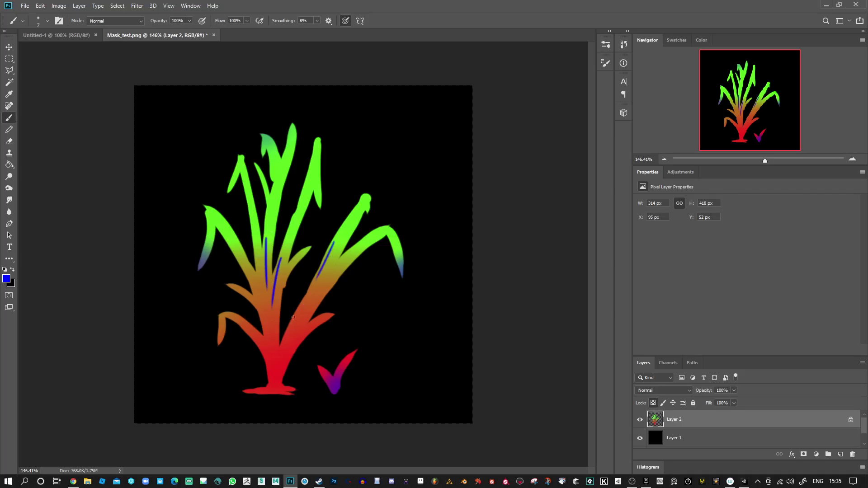
Add thin blue veins to the right drooping leaf, the lower side leaves, the upper-left leaf tip, the sprout and the plant's base
{"action": "left_click_drag", "start_coordinate": [357, 247], "coordinate": [328, 274]}
{"action": "left_click_drag", "start_coordinate": [326, 314], "coordinate": [305, 326]}
{"action": "left_click_drag", "start_coordinate": [241, 321], "coordinate": [256, 339]}
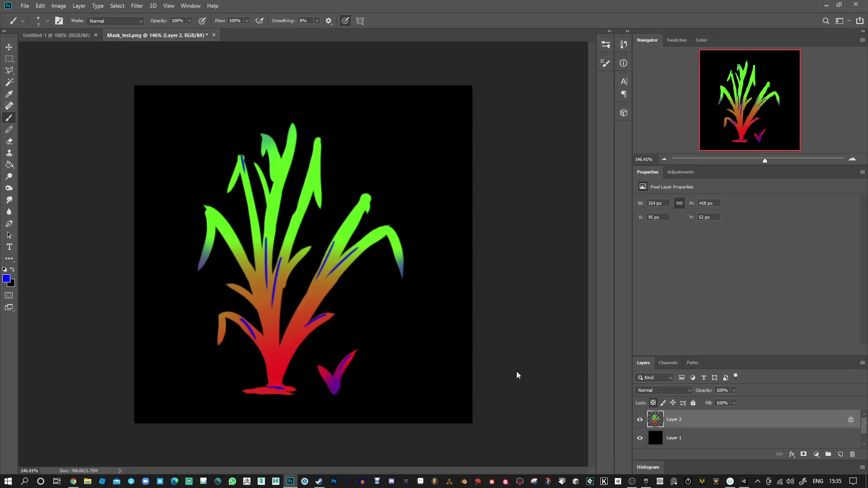
Save the painted mask in PNG format to the Desktop, replacing the existing Mask_test.png
{"action": "key", "text": "ctrl+shift+s"}
{"action": "left_click", "coordinate": [82, 390]}
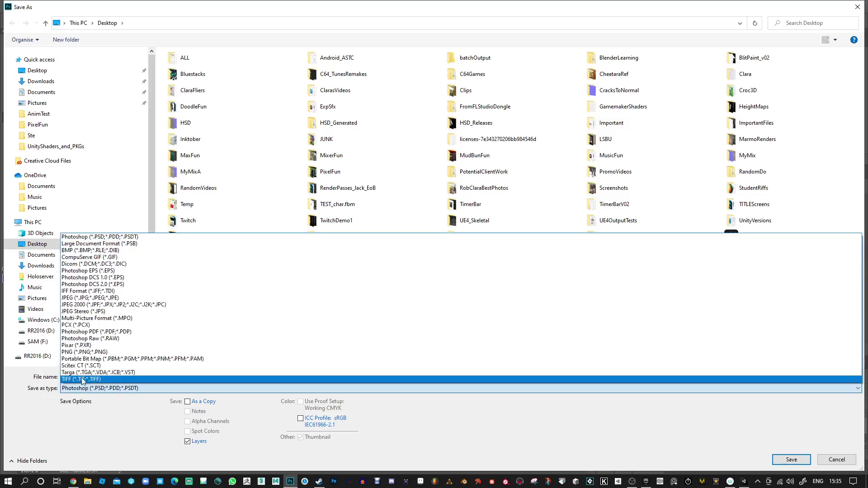
{"action": "left_click", "coordinate": [92, 355]}
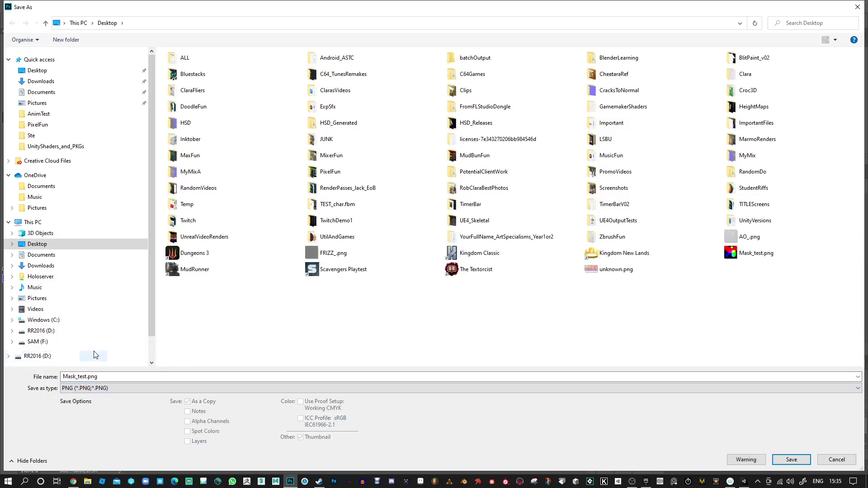
{"action": "left_click", "coordinate": [729, 254]}
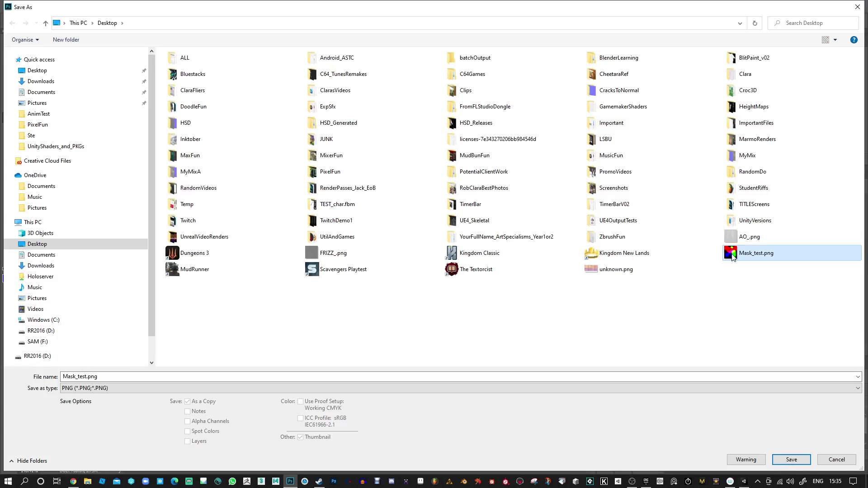
{"action": "double_click", "coordinate": [730, 254]}
{"action": "left_click", "coordinate": [455, 243]}
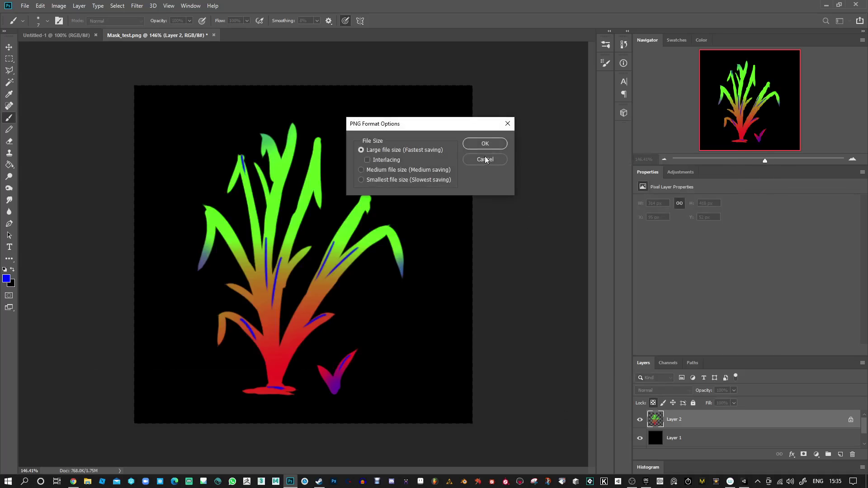
Save the plant mask as a PNG with large file size, and reveal the Unity project's Mask_test texture in Explorer
{"action": "left_click", "coordinate": [490, 142]}
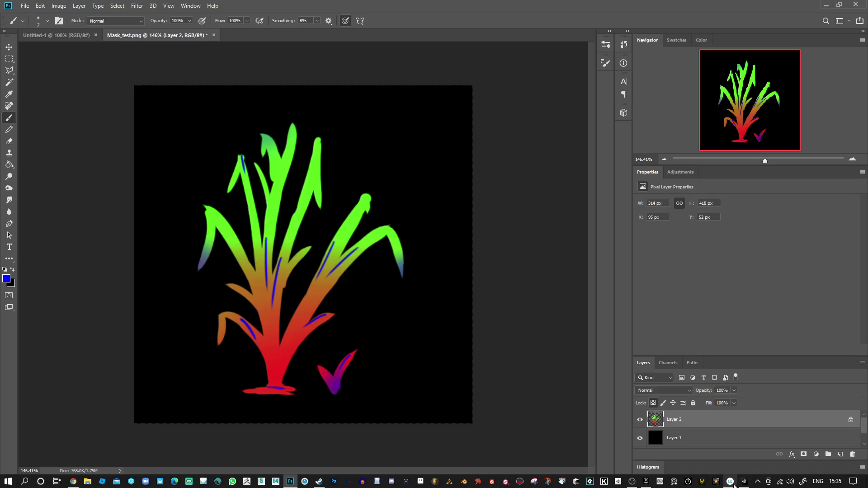
{"action": "left_click", "coordinate": [743, 481]}
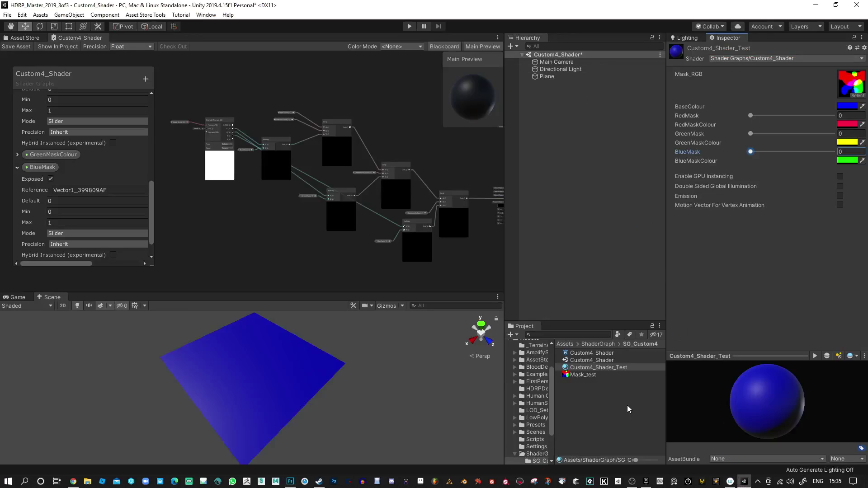
{"action": "right_click", "coordinate": [584, 375]}
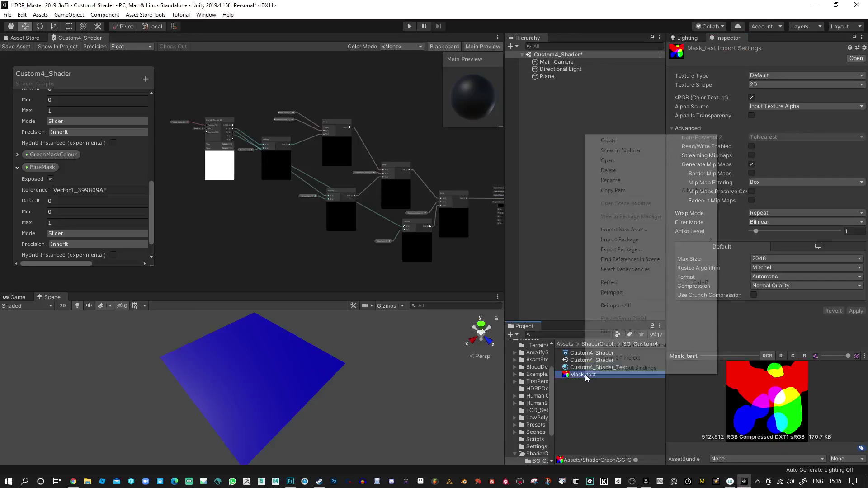
{"action": "left_click", "coordinate": [628, 153]}
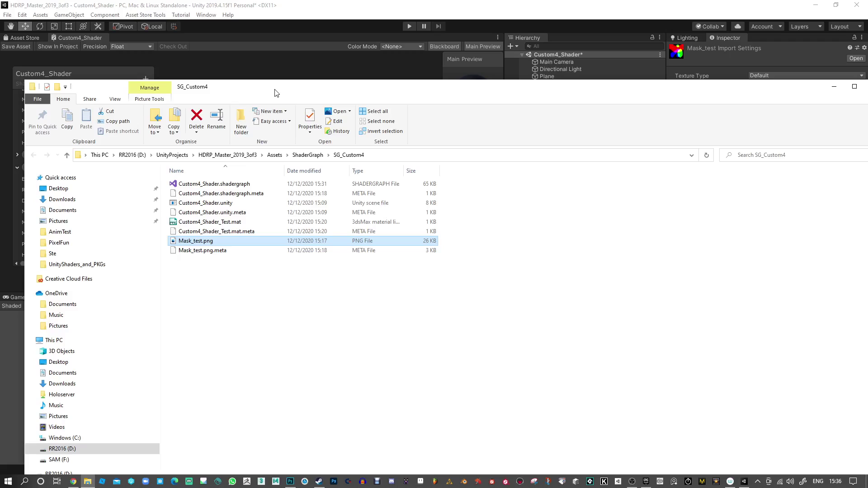
Copy the new Mask_test.png from the Desktop into the SG_Custom4 folder, replacing the existing file, and return to Unity
{"action": "double_click", "coordinate": [273, 88]}
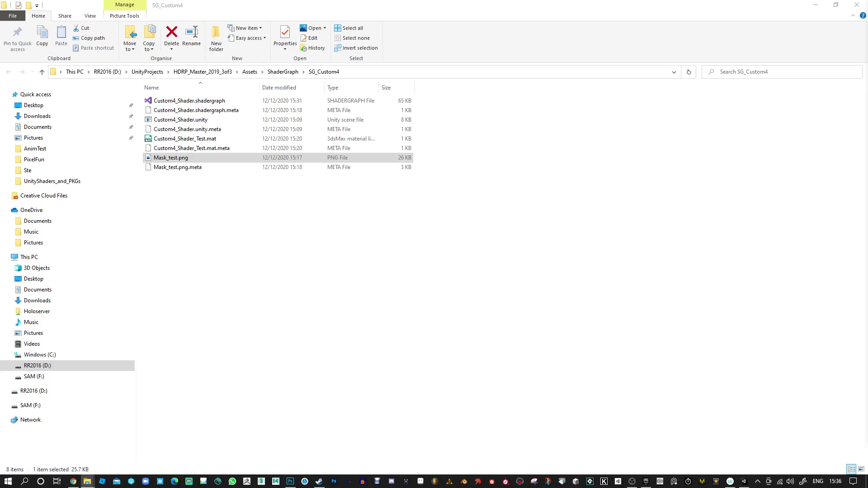
{"action": "left_click_drag", "start_coordinate": [867, 326], "coordinate": [199, 283]}
{"action": "left_click", "coordinate": [161, 170]}
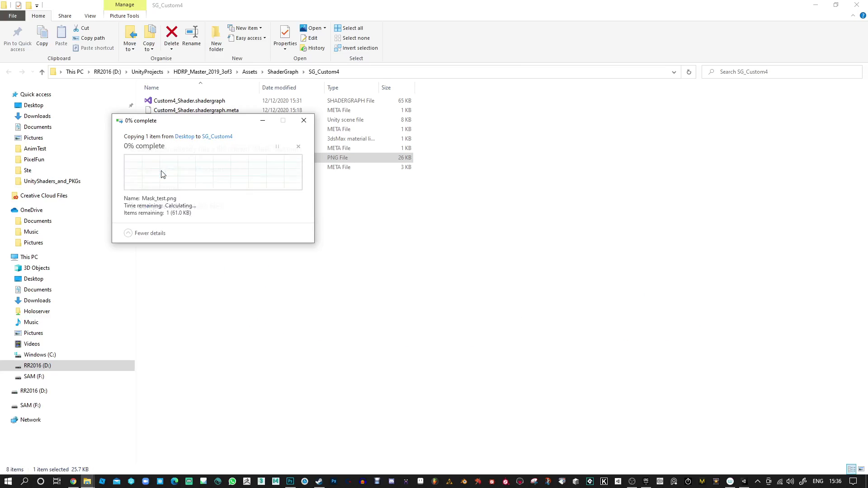
{"action": "left_click", "coordinate": [814, 6]}
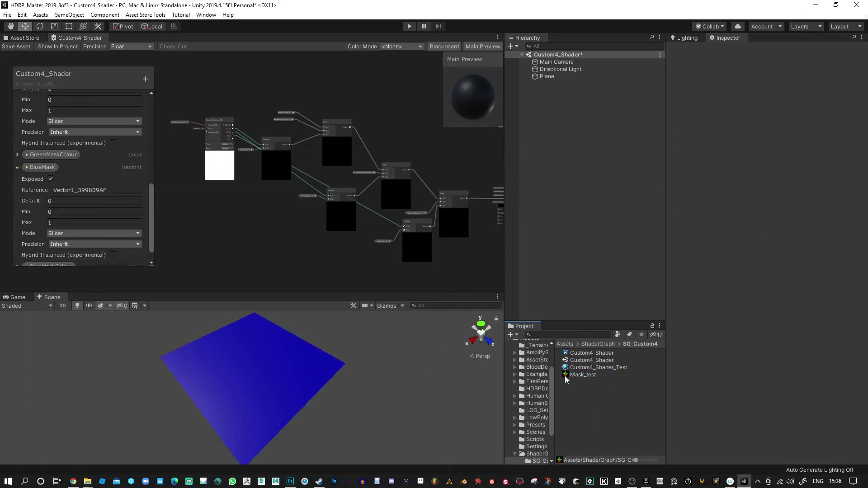
Set the plane material's RedMask to 0.354, GreenMask to 0.757 and BlueMask to 1, and enlarge the Scene view
{"action": "left_click", "coordinate": [258, 382]}
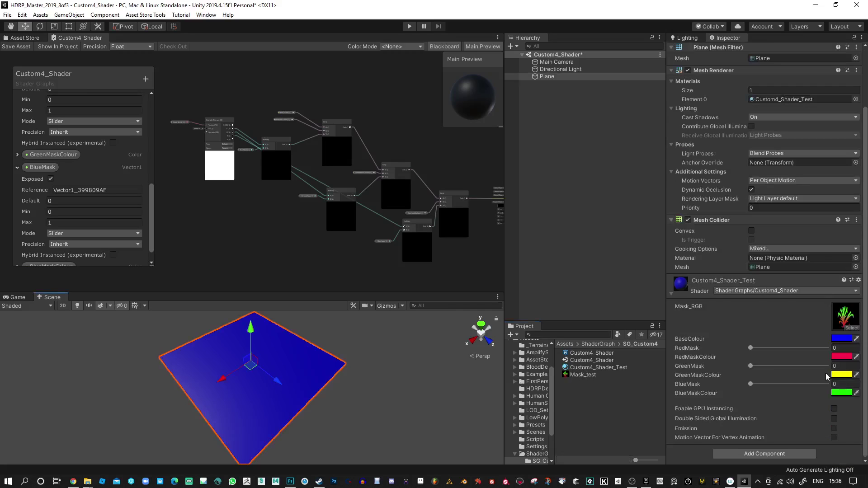
{"action": "mouse_move", "coordinate": [317, 397]}
{"action": "left_mouse_down", "text": "alt"}
{"action": "mouse_move", "coordinate": [286, 409]}
{"action": "mouse_move", "coordinate": [330, 407]}
{"action": "left_mouse_up", "text": "alt"}
{"action": "left_click_drag", "start_coordinate": [758, 348], "coordinate": [805, 367]}
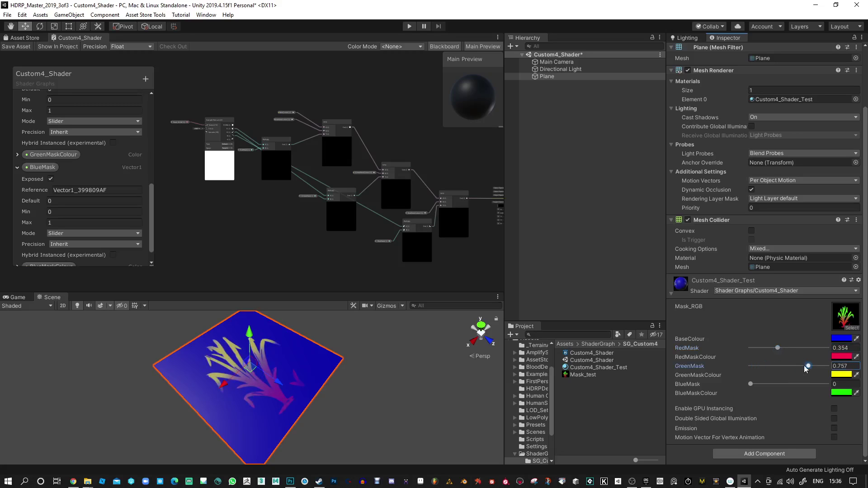
{"action": "left_click_drag", "start_coordinate": [751, 384], "coordinate": [827, 383]}
{"action": "left_click_drag", "start_coordinate": [359, 382], "coordinate": [299, 143], "text": "alt"}
{"action": "left_click_drag", "start_coordinate": [362, 289], "coordinate": [357, 271], "text": "alt"}
{"action": "scroll", "coordinate": [404, 80], "scroll_direction": "up", "scroll_amount": 3}
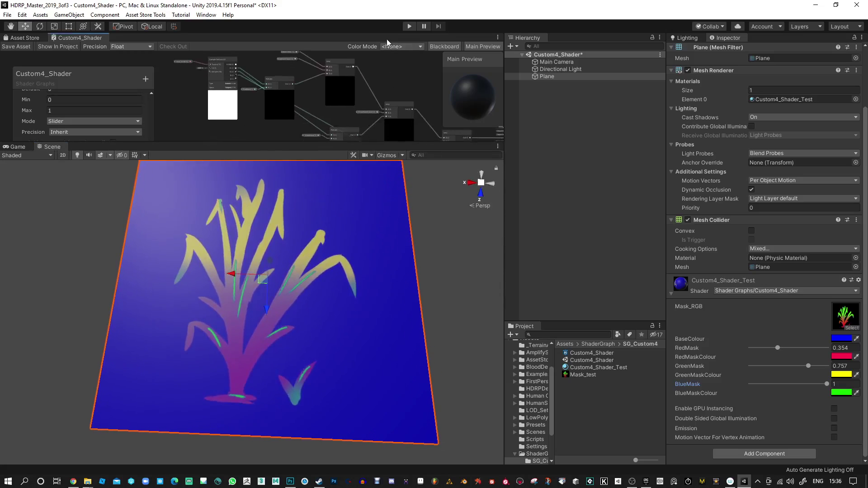
Set the shader graph master node's Smoothness to 0 and save the graph asset
{"action": "scroll", "coordinate": [300, 59], "scroll_direction": "up", "scroll_amount": 5}
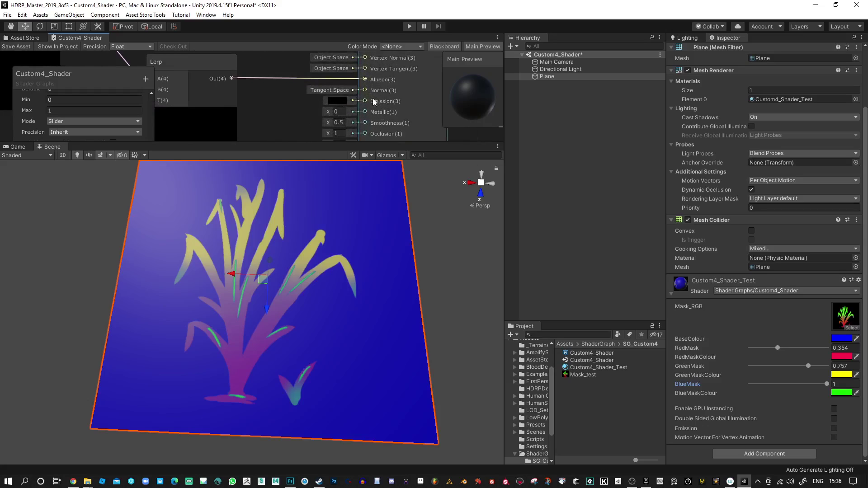
{"action": "left_click", "coordinate": [345, 123]}
{"action": "type", "text": "0"}
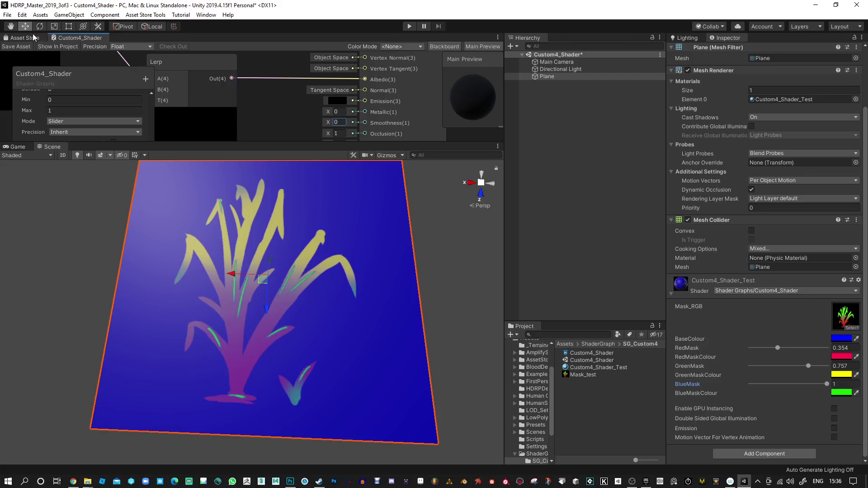
{"action": "left_click", "coordinate": [25, 47]}
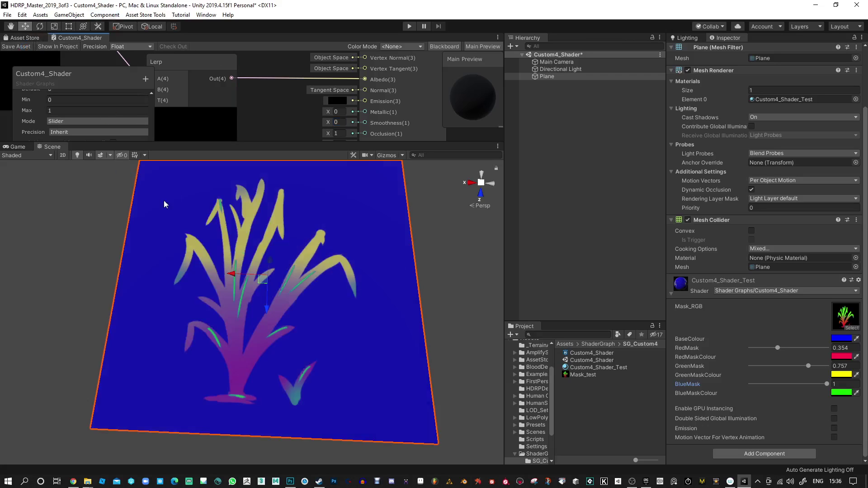
Change the plane material's BlueMaskColour to white (FFFFFF) by sampling a colour from the screen
{"action": "mouse_move", "coordinate": [335, 311]}
{"action": "left_mouse_down", "text": "alt"}
{"action": "mouse_move", "coordinate": [344, 322]}
{"action": "mouse_move", "coordinate": [341, 308]}
{"action": "left_mouse_up", "text": "alt"}
{"action": "right_click_drag", "start_coordinate": [341, 308], "coordinate": [355, 373], "text": "alt"}
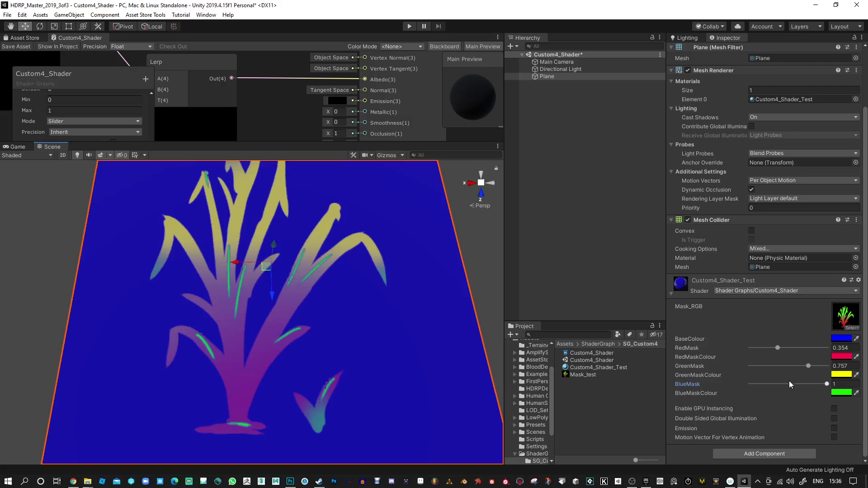
{"action": "left_click", "coordinate": [841, 394]}
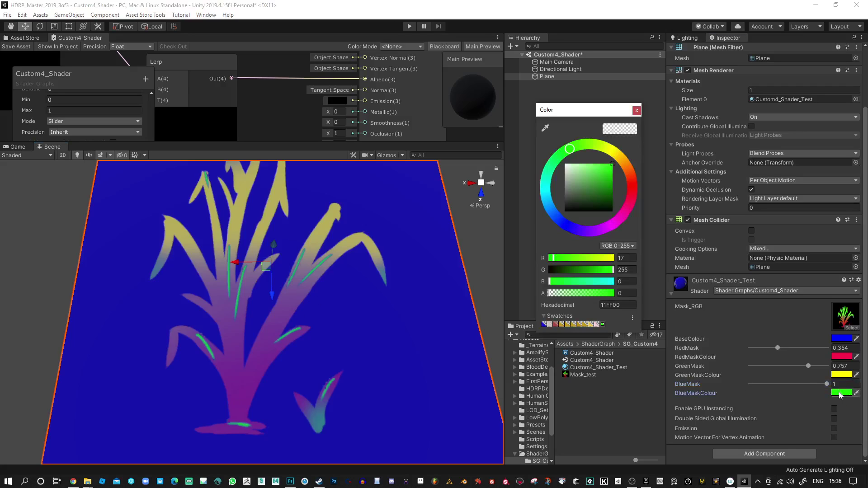
{"action": "left_click", "coordinate": [546, 128]}
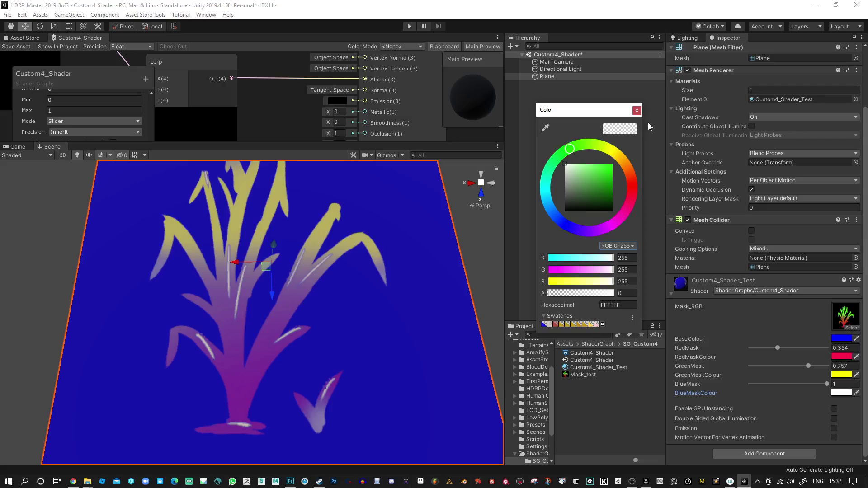
{"action": "left_click", "coordinate": [637, 111]}
Raise the material's GreenMask and RedMask to 1 and change RedMaskColour to blue
{"action": "left_click_drag", "start_coordinate": [807, 366], "coordinate": [832, 367]}
{"action": "left_click_drag", "start_coordinate": [777, 348], "coordinate": [846, 351]}
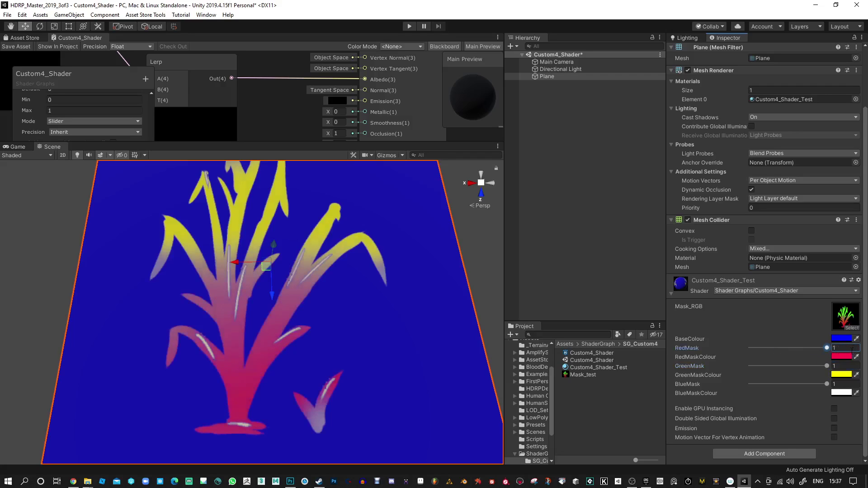
{"action": "left_click", "coordinate": [841, 356]}
{"action": "left_click_drag", "start_coordinate": [624, 187], "coordinate": [626, 159]}
{"action": "left_click", "coordinate": [636, 111]}
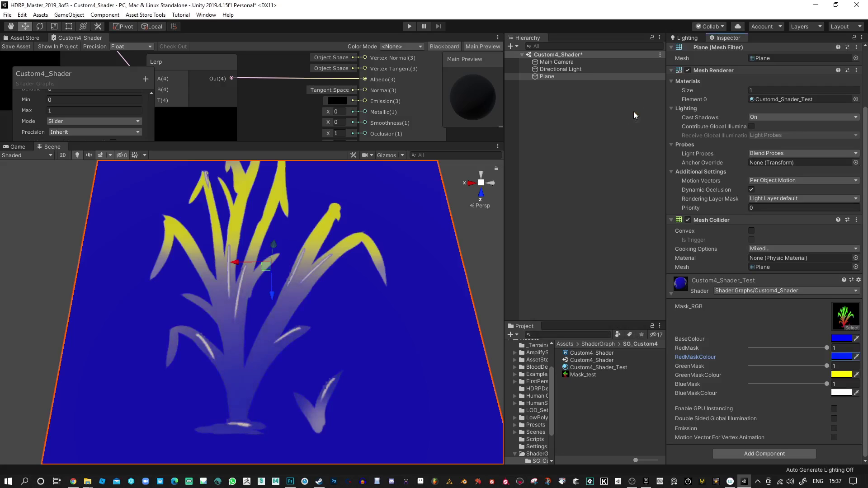
Change the material's GreenMaskColour to bright green
{"action": "left_click", "coordinate": [840, 374]}
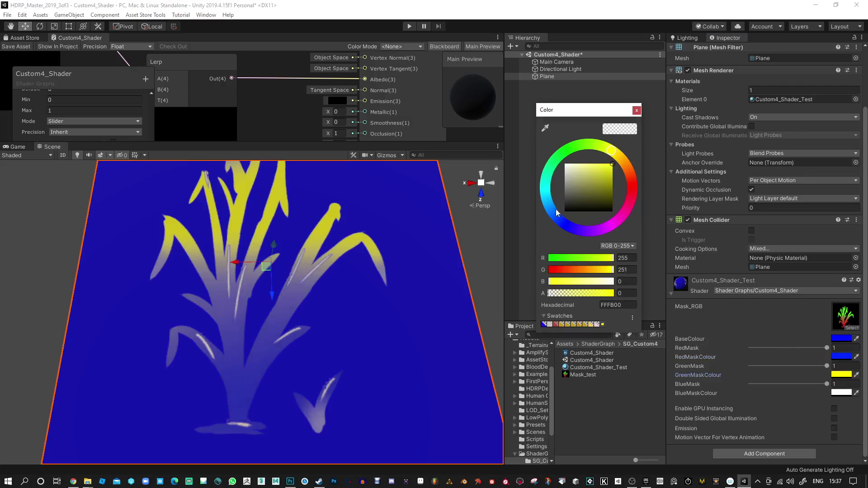
{"action": "left_click_drag", "start_coordinate": [626, 158], "coordinate": [517, 141]}
{"action": "left_click", "coordinate": [637, 110]}
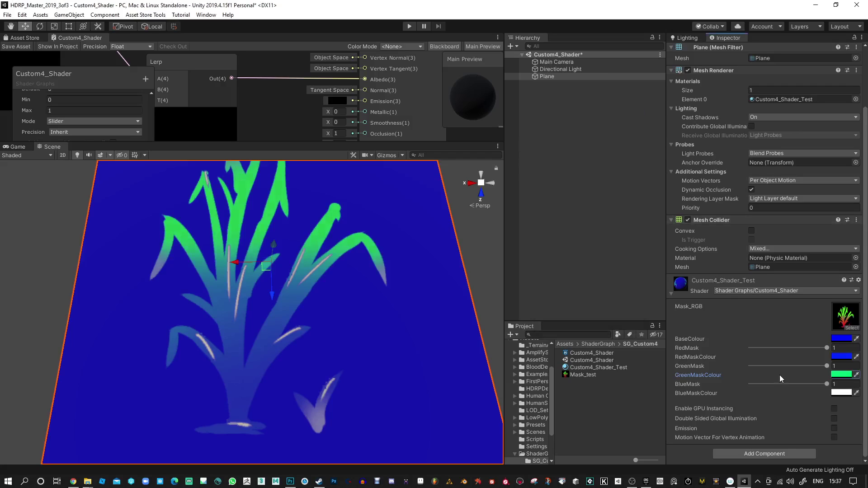
Test the GreenMask, RedMask and BlueMask strengths and return each to 1, viewing the small sprout up close
{"action": "left_click_drag", "start_coordinate": [827, 366], "coordinate": [718, 349]}
{"action": "left_click_drag", "start_coordinate": [817, 350], "coordinate": [826, 348]}
{"action": "mouse_move", "coordinate": [826, 384]}
{"action": "left_mouse_down"}
{"action": "mouse_move", "coordinate": [729, 380]}
{"action": "mouse_move", "coordinate": [832, 384]}
{"action": "left_mouse_up"}
{"action": "scroll", "coordinate": [308, 402], "scroll_direction": "up", "scroll_amount": 2}
{"action": "right_click_drag", "start_coordinate": [343, 409], "coordinate": [349, 374], "text": "alt"}
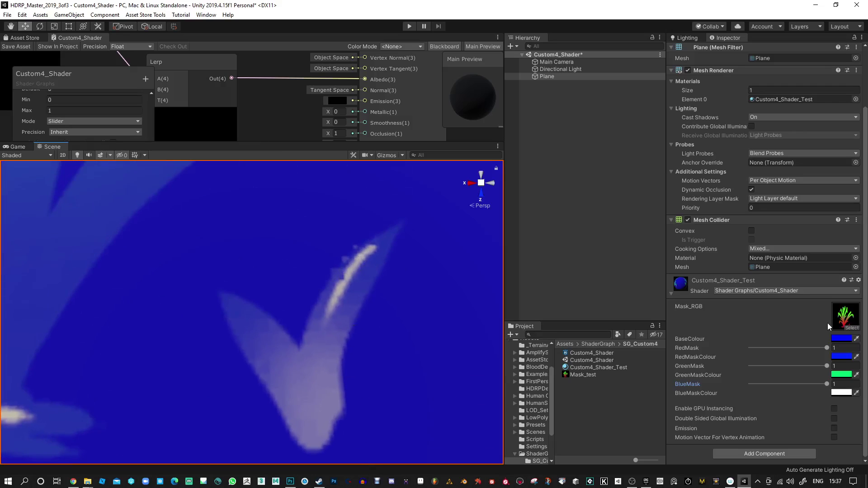
{"action": "left_click", "coordinate": [845, 321]}
{"action": "left_click", "coordinate": [853, 329]}
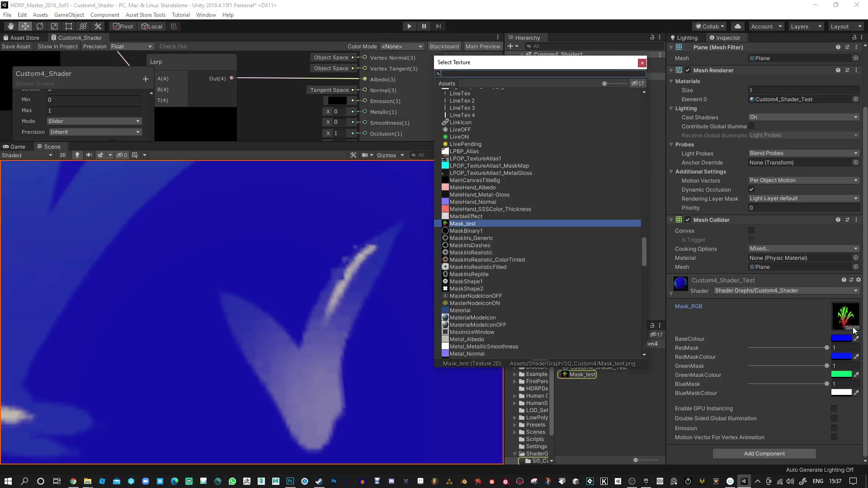
{"action": "left_click", "coordinate": [470, 225]}
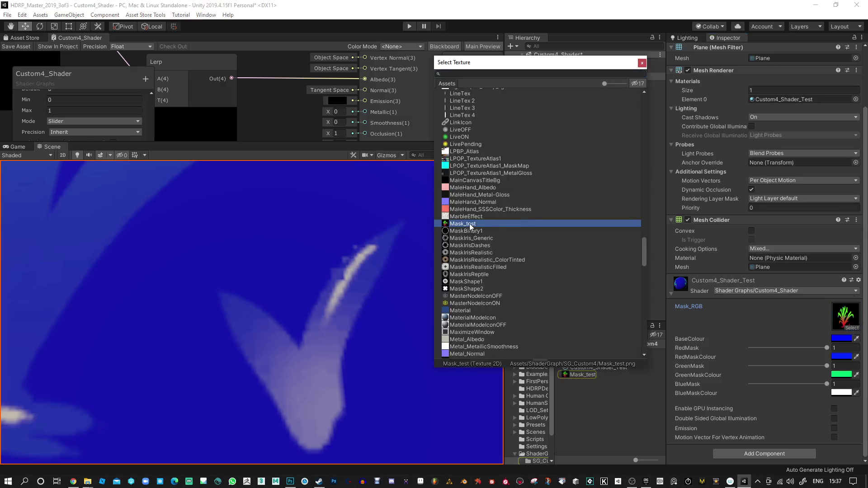
{"action": "left_click", "coordinate": [488, 209]}
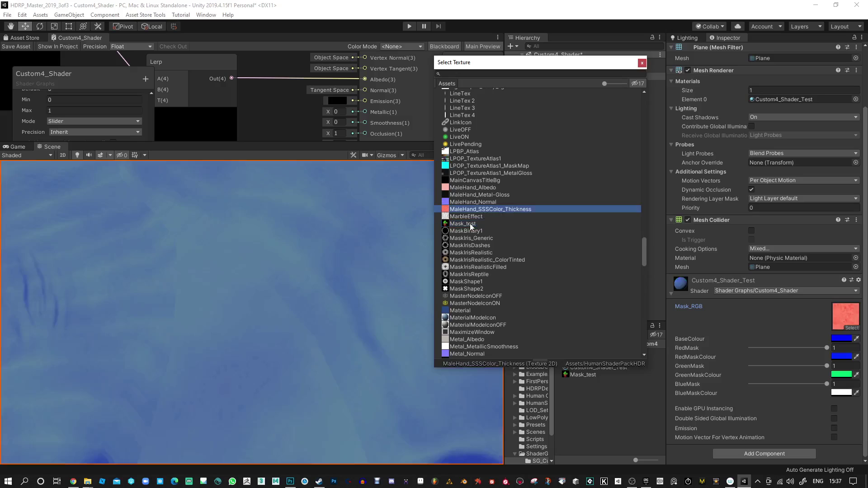
{"action": "left_click", "coordinate": [470, 223]}
{"action": "left_click", "coordinate": [478, 224]}
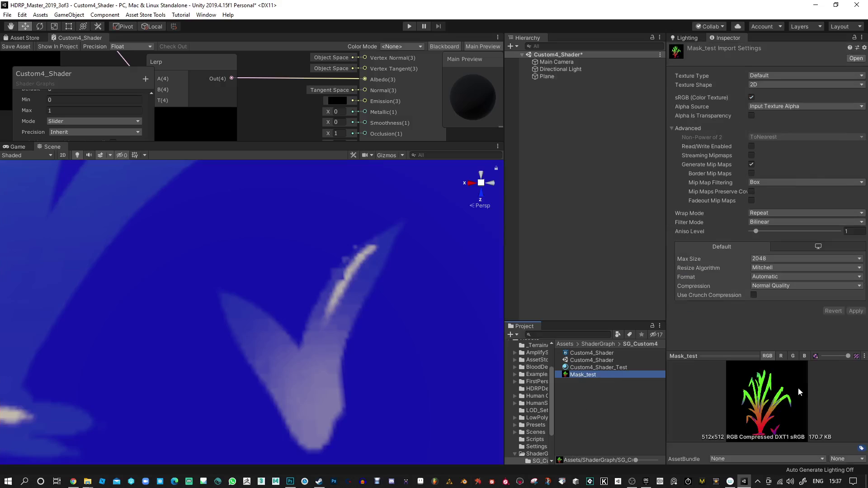
Set the Mask_test texture's Compression to None and apply the import settings
{"action": "left_click", "coordinate": [761, 287]}
{"action": "left_click", "coordinate": [777, 296]}
{"action": "left_click", "coordinate": [852, 303]}
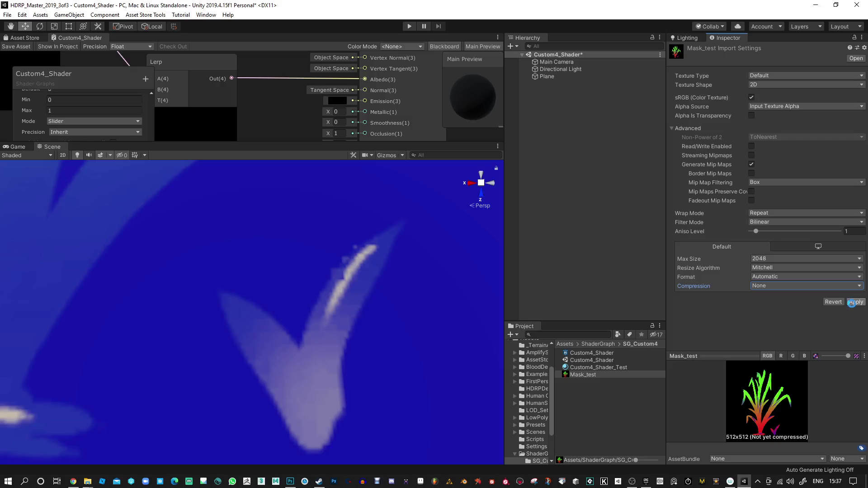
Examine the edges and colour blends of the uncompressed plant mask on the plane up close
{"action": "scroll", "coordinate": [191, 313], "scroll_direction": "down", "scroll_amount": 5}
{"action": "scroll", "coordinate": [207, 248], "scroll_direction": "up", "scroll_amount": 4}
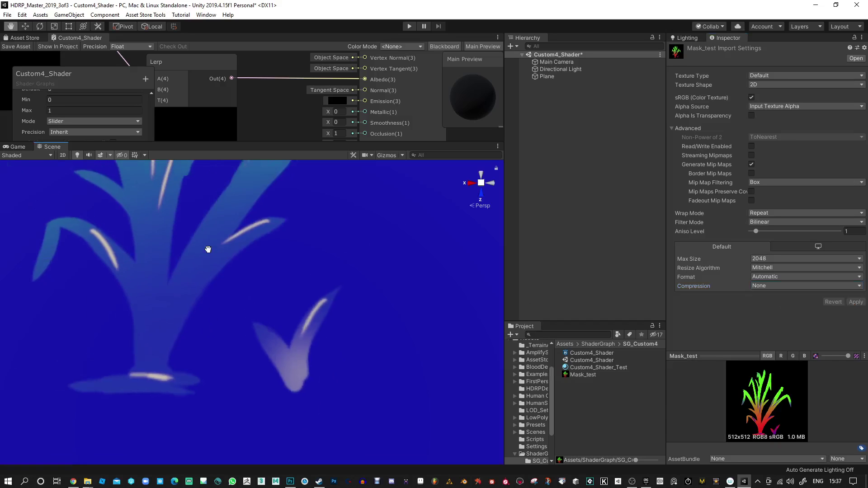
{"action": "middle_click_drag", "start_coordinate": [207, 248], "coordinate": [245, 314]}
{"action": "scroll", "coordinate": [244, 314], "scroll_direction": "up", "scroll_amount": 5}
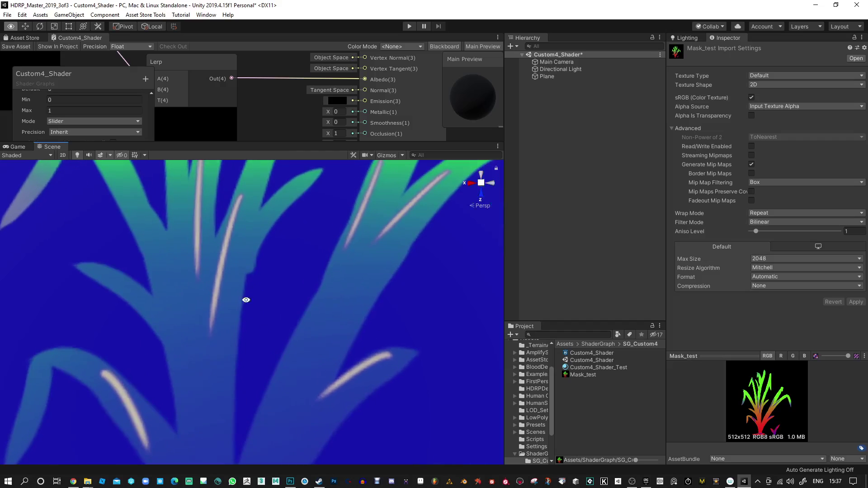
{"action": "scroll", "coordinate": [279, 273], "scroll_direction": "up", "scroll_amount": 4}
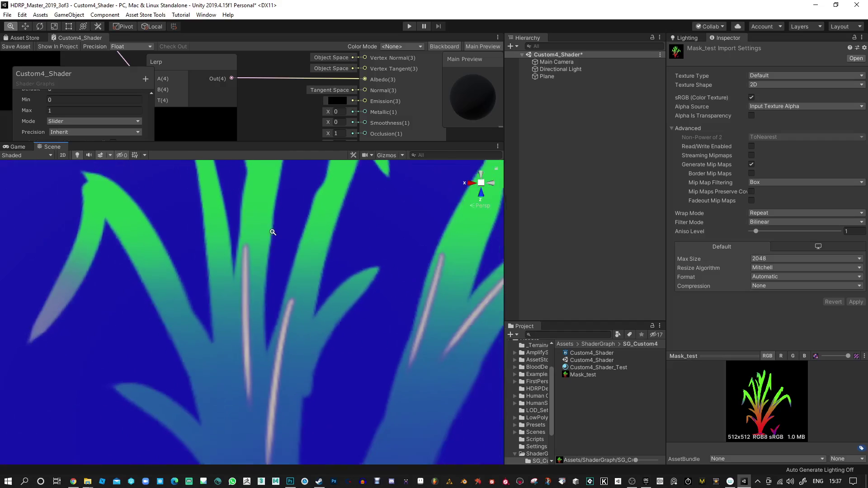
{"action": "scroll", "coordinate": [246, 253], "scroll_direction": "up", "scroll_amount": 5}
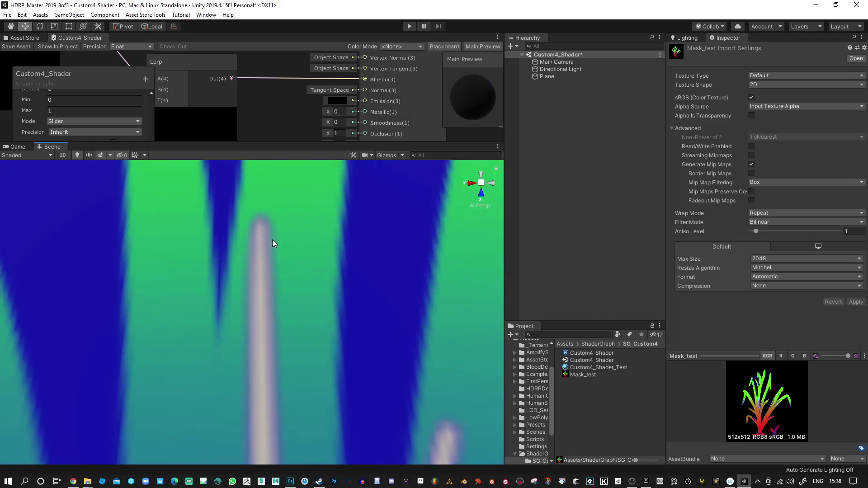
{"action": "scroll", "coordinate": [254, 271], "scroll_direction": "down", "scroll_amount": 10}
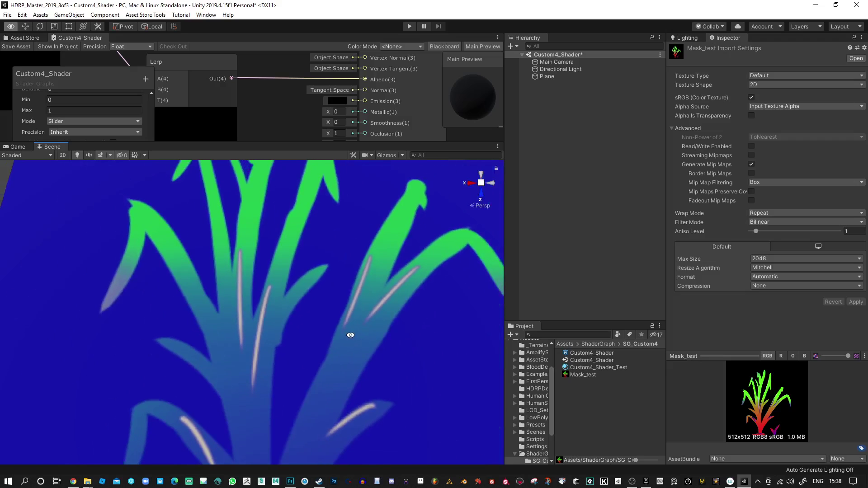
Switch to Photoshop, delete the plant painting layer, and add a new empty layer above the black one
{"action": "left_click", "coordinate": [290, 481]}
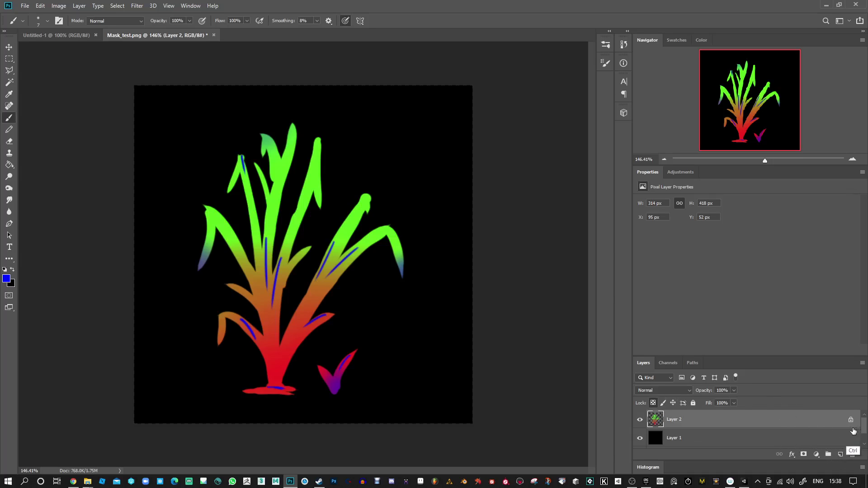
{"action": "left_click_drag", "start_coordinate": [853, 429], "coordinate": [852, 455]}
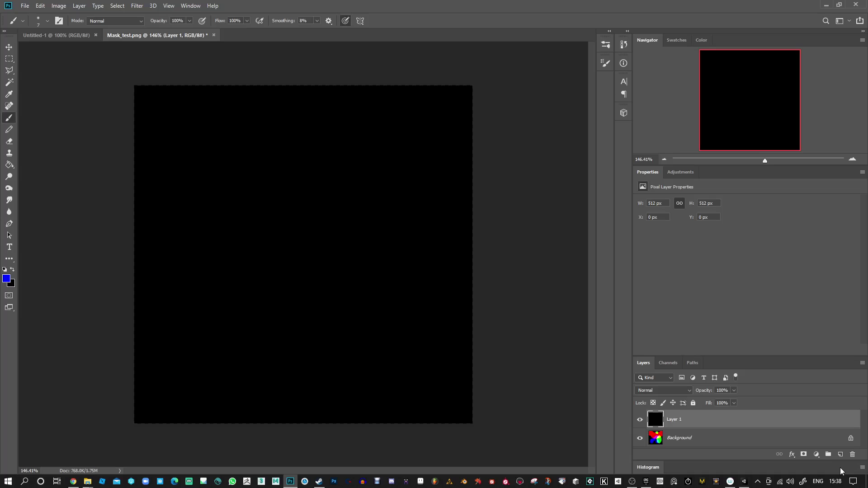
{"action": "left_click", "coordinate": [840, 454]}
Set the foreground colour to pure red with R 255, G 0 and B 0 for the brush
{"action": "left_click", "coordinate": [7, 279]}
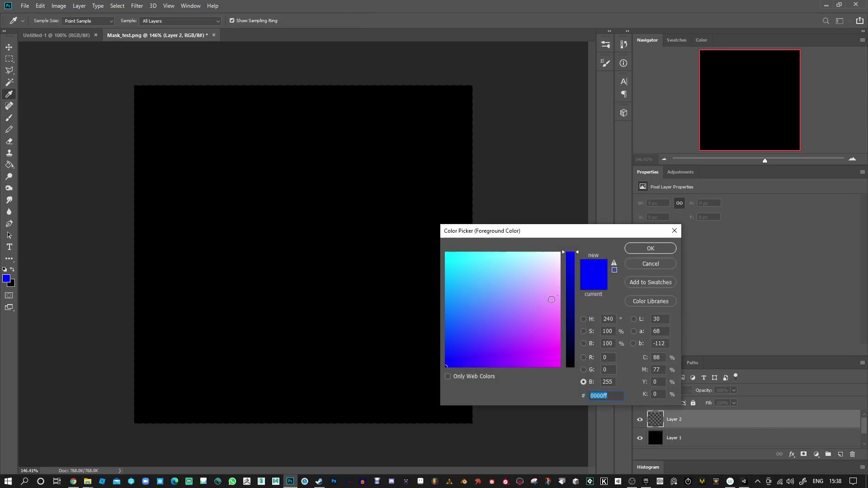
{"action": "left_click_drag", "start_coordinate": [551, 300], "coordinate": [561, 252]}
{"action": "left_click", "coordinate": [584, 358]}
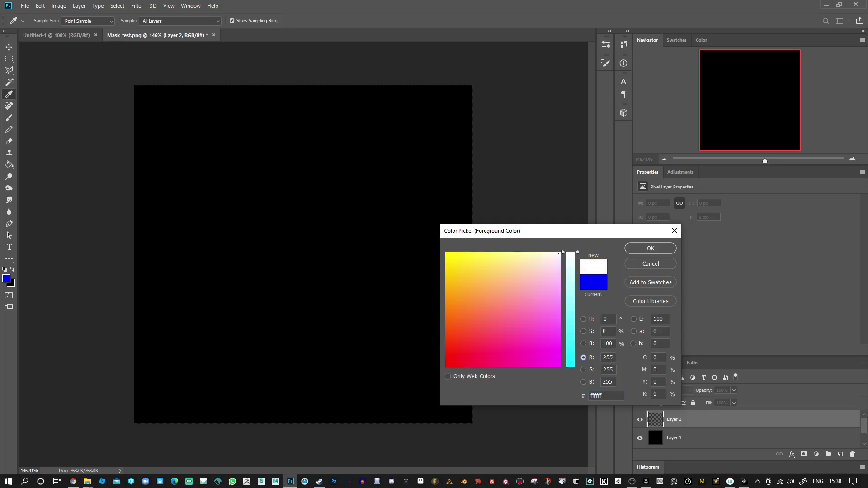
{"action": "double_click", "coordinate": [613, 373]}
{"action": "type", "text": "0"}
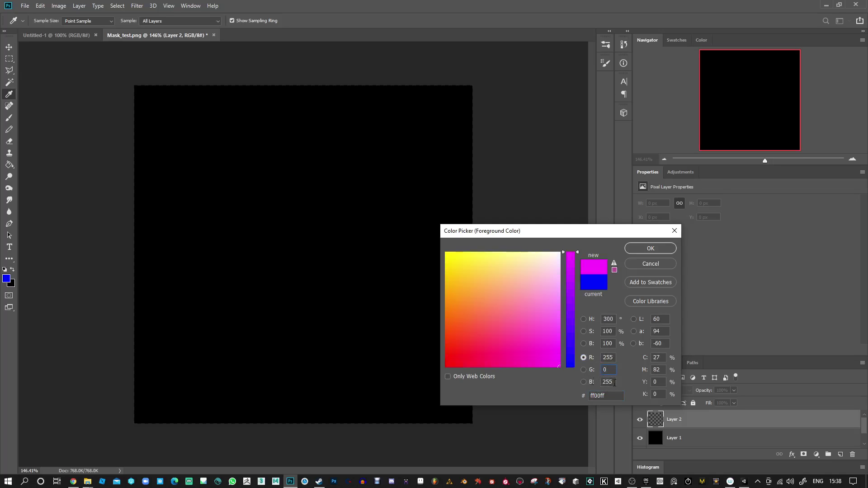
{"action": "double_click", "coordinate": [614, 382]}
{"action": "type", "text": "0"}
{"action": "left_click", "coordinate": [650, 248]}
{"action": "key", "text": "b"}
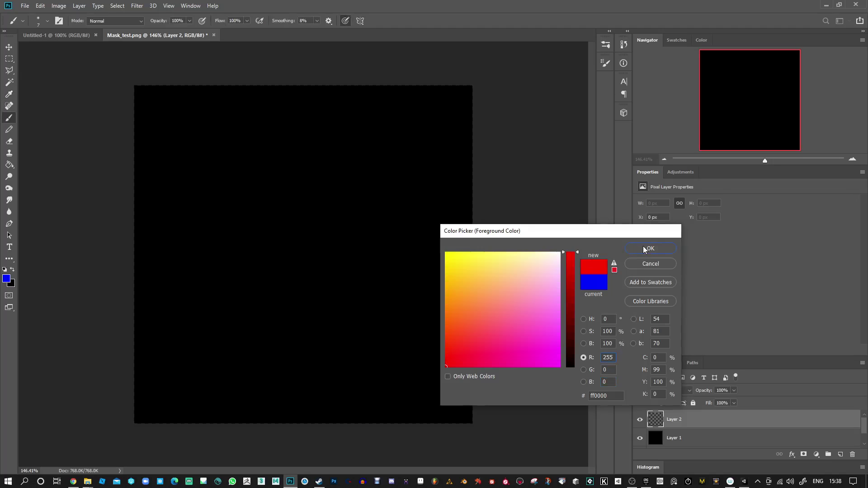
Paint thick curved red leaves fanning out from a common base near the bottom centre with a 50 px brush
{"action": "key", "text": "bracketright"}
{"action": "key", "text": "bracketright"}
{"action": "key", "text": "bracketright"}
{"action": "key", "text": "bracketright"}
{"action": "key", "text": "bracketright"}
{"action": "key", "text": "bracketright"}
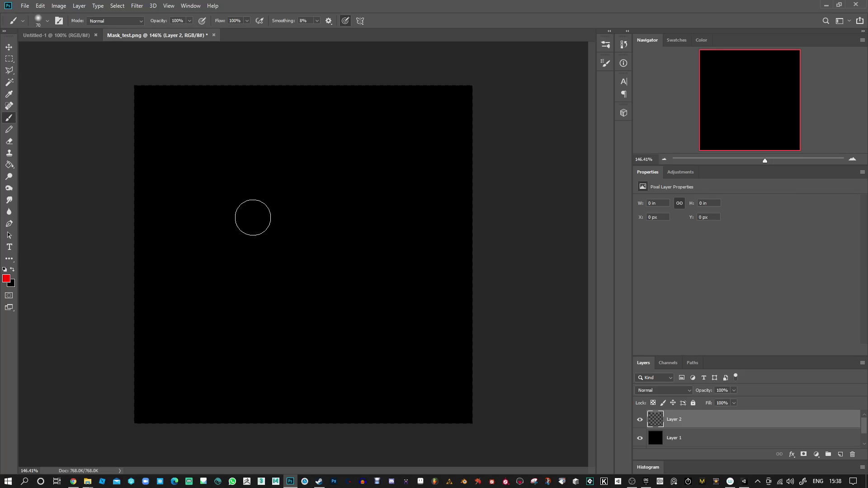
{"action": "key", "text": "bracketleft"}
{"action": "left_click_drag", "start_coordinate": [292, 390], "coordinate": [210, 163]}
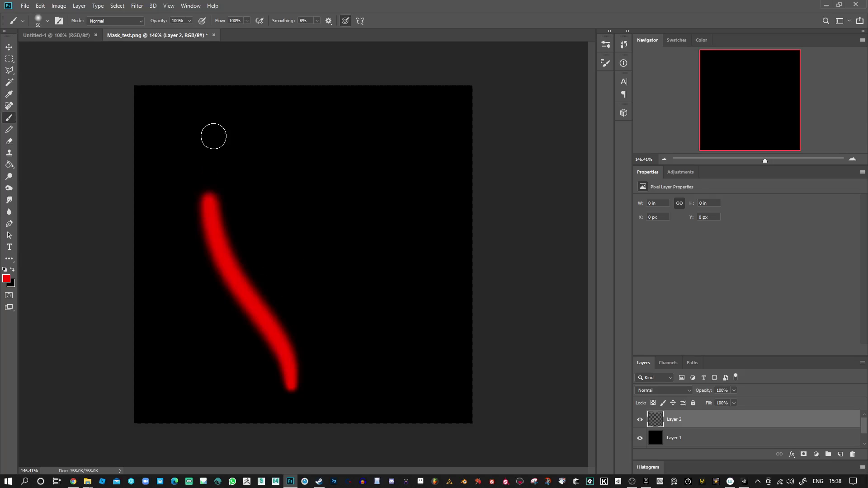
{"action": "mouse_move", "coordinate": [293, 386]}
{"action": "left_mouse_down"}
{"action": "mouse_move", "coordinate": [248, 225]}
{"action": "mouse_move", "coordinate": [268, 163]}
{"action": "mouse_move", "coordinate": [376, 226]}
{"action": "left_mouse_up"}
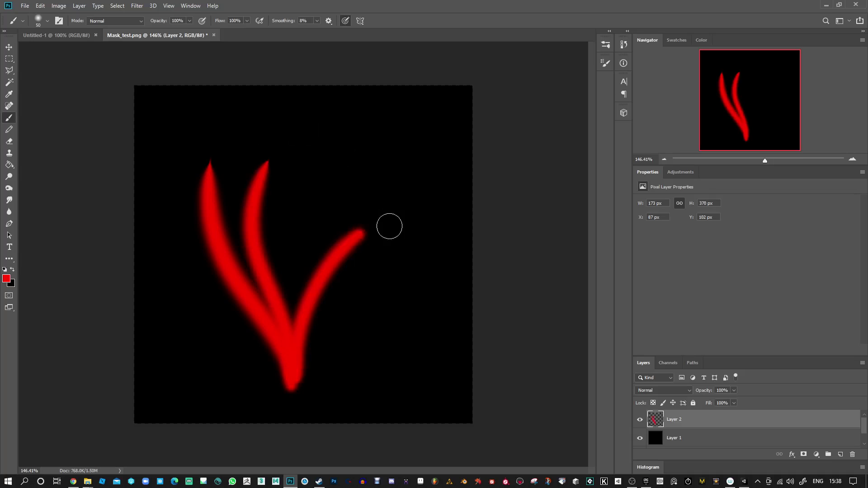
{"action": "left_click_drag", "start_coordinate": [294, 383], "coordinate": [344, 160]}
{"action": "mouse_move", "coordinate": [294, 384]}
{"action": "left_mouse_down"}
{"action": "mouse_move", "coordinate": [389, 285]}
{"action": "mouse_move", "coordinate": [398, 287]}
{"action": "mouse_move", "coordinate": [219, 311]}
{"action": "mouse_move", "coordinate": [185, 325]}
{"action": "mouse_move", "coordinate": [375, 345]}
{"action": "left_mouse_up"}
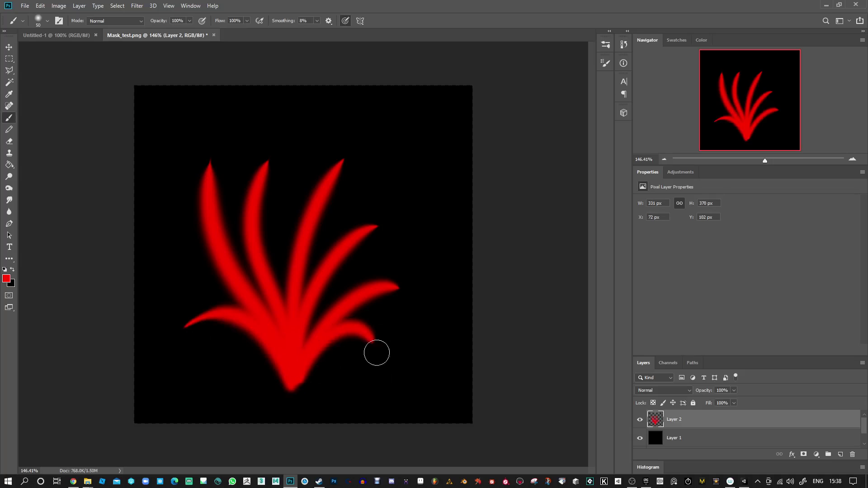
{"action": "left_click_drag", "start_coordinate": [289, 382], "coordinate": [212, 374]}
{"action": "left_click_drag", "start_coordinate": [293, 383], "coordinate": [362, 372]}
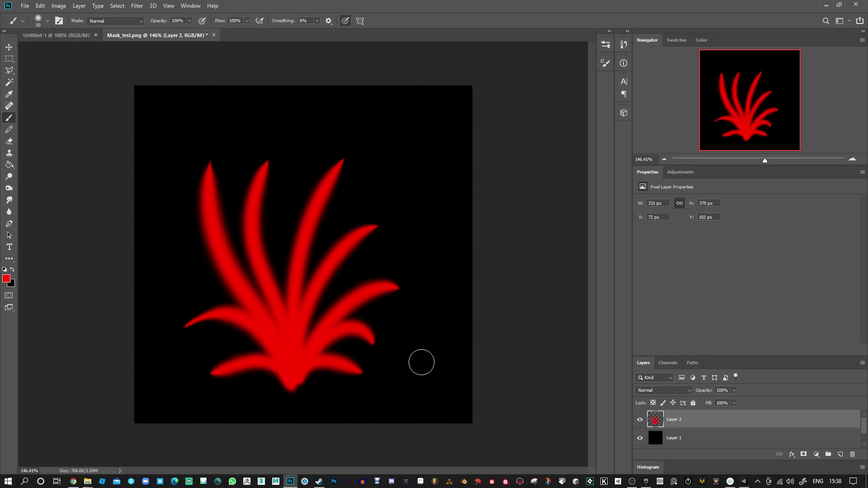
Paint thin red shoots branching off the plant's upper leaves with a 15 px brush
{"action": "key", "text": "bracketleft"}
{"action": "key", "text": "bracketleft"}
{"action": "key", "text": "bracketleft"}
{"action": "key", "text": "bracketleft"}
{"action": "key", "text": "bracketleft"}
{"action": "left_click_drag", "start_coordinate": [289, 285], "coordinate": [293, 154]}
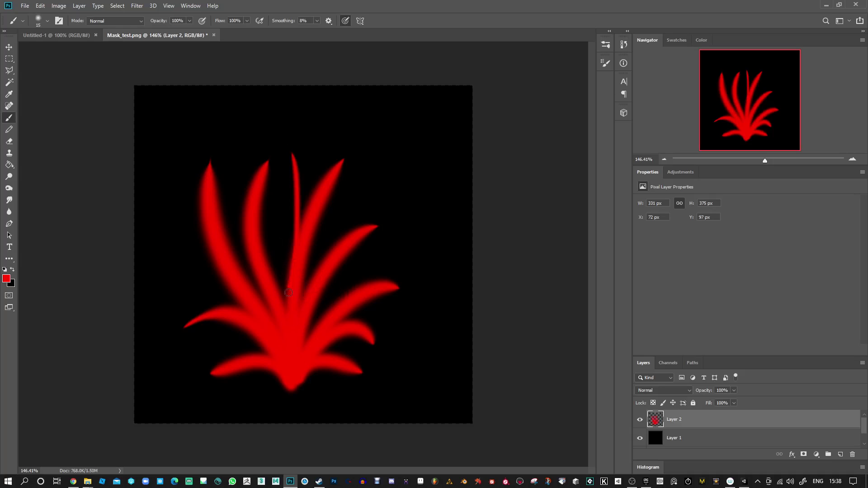
{"action": "left_click_drag", "start_coordinate": [312, 234], "coordinate": [340, 193]}
{"action": "left_click_drag", "start_coordinate": [314, 220], "coordinate": [327, 139]}
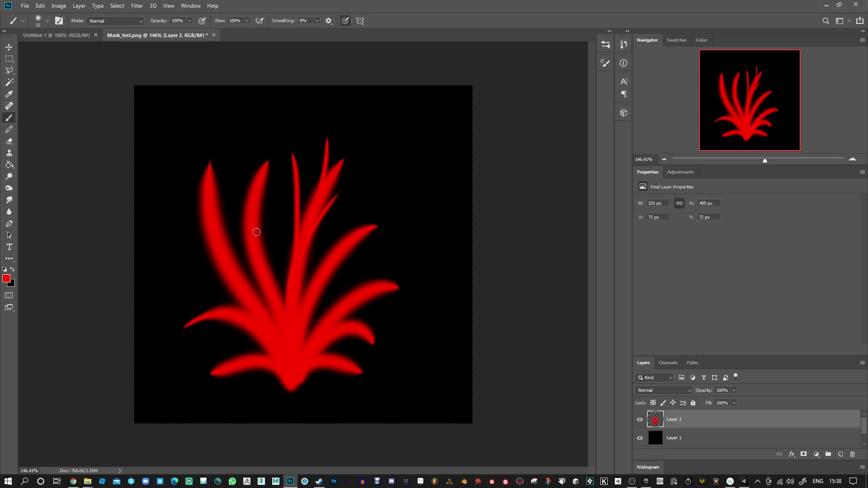
{"action": "left_click_drag", "start_coordinate": [253, 249], "coordinate": [225, 140]}
{"action": "left_click_drag", "start_coordinate": [214, 266], "coordinate": [176, 219]}
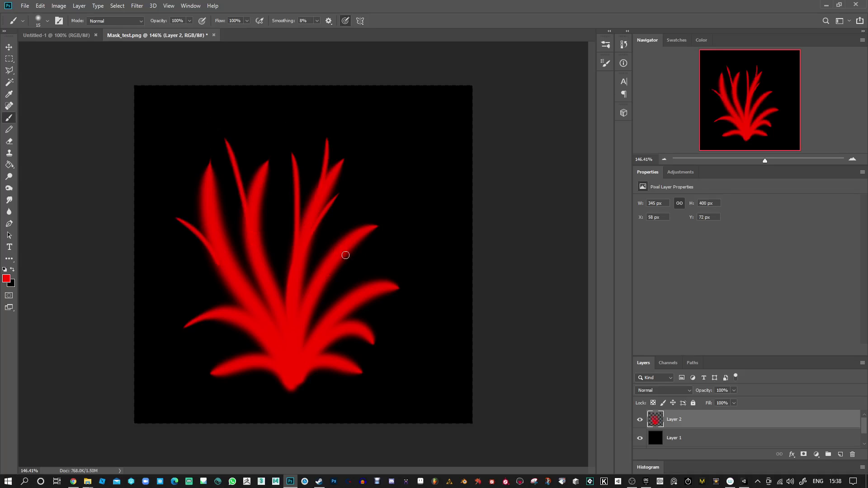
Add thin red offshoots to the plant's right-hand leaves, lowest leaves and left-hand leaves
{"action": "mouse_move", "coordinate": [346, 255]}
{"action": "left_mouse_down"}
{"action": "mouse_move", "coordinate": [382, 247]}
{"action": "mouse_move", "coordinate": [391, 196]}
{"action": "left_mouse_up"}
{"action": "left_click_drag", "start_coordinate": [359, 234], "coordinate": [406, 225]}
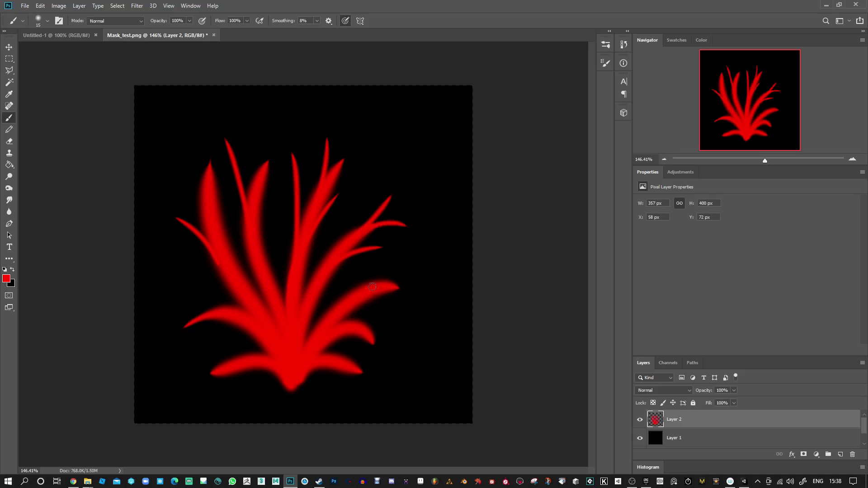
{"action": "mouse_move", "coordinate": [373, 285]}
{"action": "left_mouse_down"}
{"action": "mouse_move", "coordinate": [421, 267]}
{"action": "mouse_move", "coordinate": [420, 296]}
{"action": "left_mouse_up"}
{"action": "mouse_move", "coordinate": [359, 333]}
{"action": "left_mouse_down"}
{"action": "mouse_move", "coordinate": [396, 349]}
{"action": "mouse_move", "coordinate": [378, 360]}
{"action": "mouse_move", "coordinate": [373, 383]}
{"action": "left_mouse_up"}
{"action": "mouse_move", "coordinate": [231, 364]}
{"action": "left_mouse_down"}
{"action": "mouse_move", "coordinate": [190, 372]}
{"action": "mouse_move", "coordinate": [194, 381]}
{"action": "left_mouse_up"}
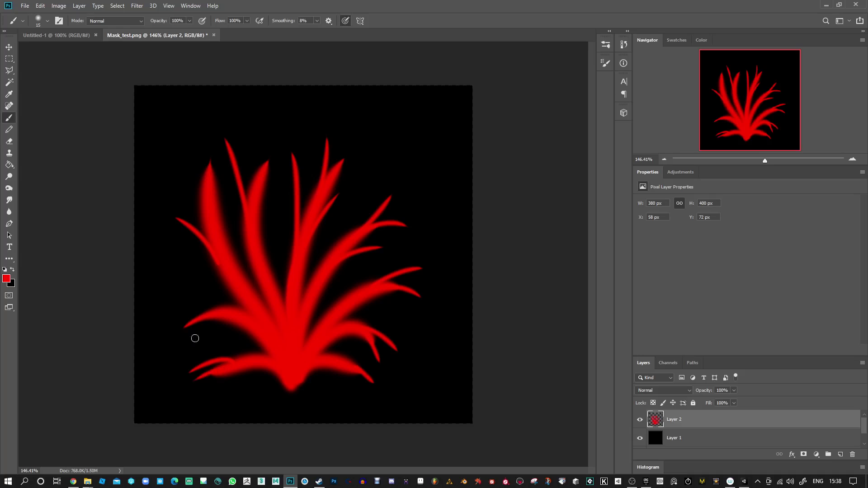
{"action": "mouse_move", "coordinate": [243, 323]}
{"action": "left_mouse_down"}
{"action": "mouse_move", "coordinate": [194, 347]}
{"action": "mouse_move", "coordinate": [179, 310]}
{"action": "left_mouse_up"}
{"action": "mouse_move", "coordinate": [228, 287]}
{"action": "left_mouse_down"}
{"action": "mouse_move", "coordinate": [226, 276]}
{"action": "mouse_move", "coordinate": [186, 256]}
{"action": "left_mouse_up"}
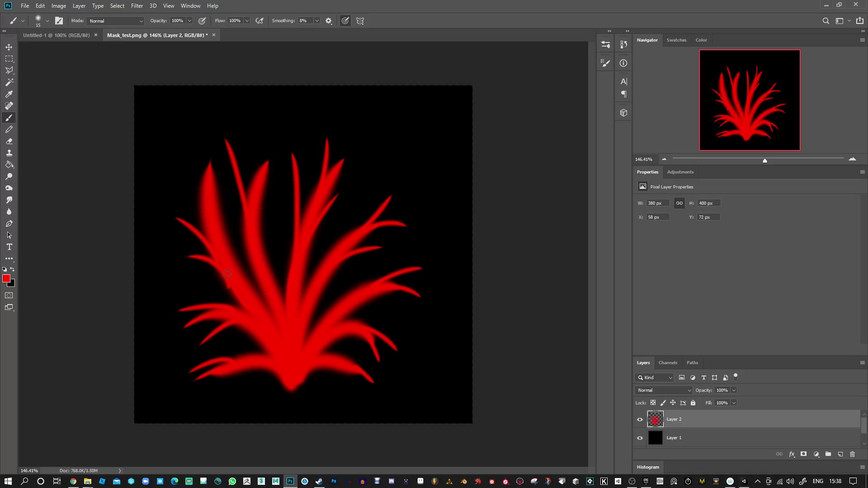
Fill the plant's centre with more red strokes and short blades, enlarging the brush to 30 px
{"action": "left_click_drag", "start_coordinate": [277, 317], "coordinate": [249, 252]}
{"action": "left_click_drag", "start_coordinate": [324, 267], "coordinate": [304, 301]}
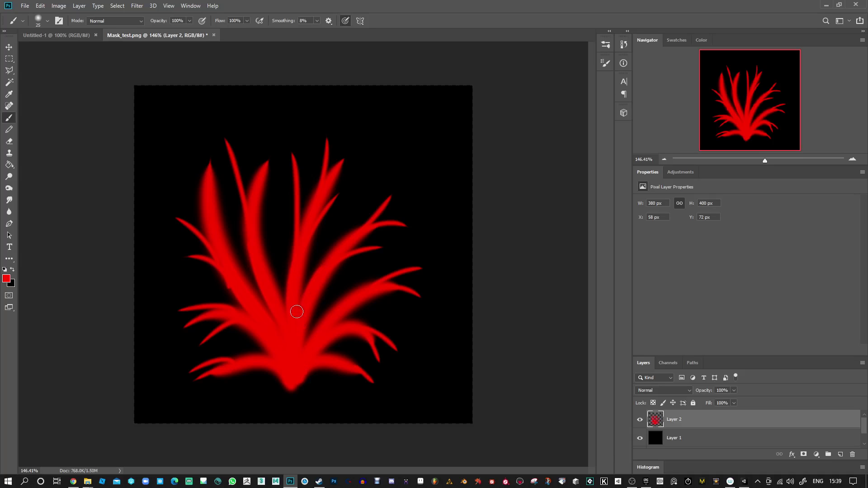
{"action": "key", "text": "]"}
{"action": "mouse_move", "coordinate": [297, 312]}
{"action": "left_mouse_down"}
{"action": "mouse_move", "coordinate": [281, 252]}
{"action": "mouse_move", "coordinate": [292, 268]}
{"action": "left_mouse_up"}
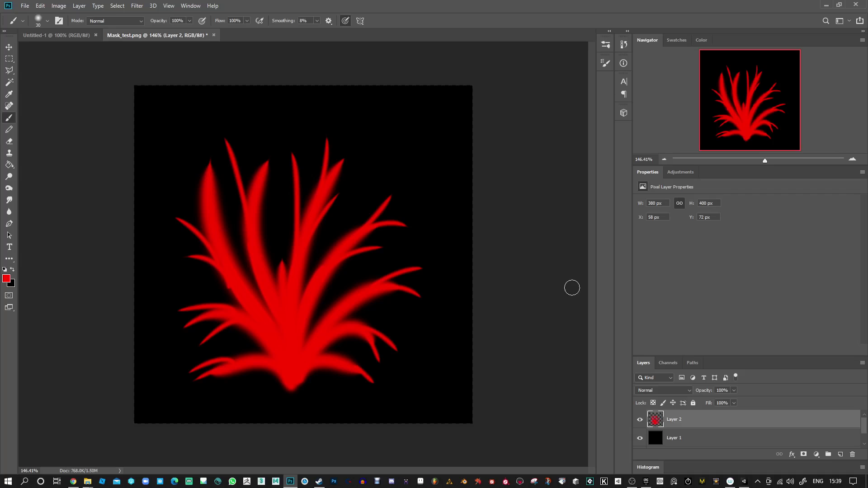
Add a new layer clipped to the red plant layer with Linear Dodge (Add) blending, and reduce the brush to 10 px
{"action": "key", "text": "["}
{"action": "key", "text": "["}
{"action": "key", "text": "["}
{"action": "key", "text": "["}
{"action": "left_click", "coordinate": [840, 454]}
{"action": "right_click", "coordinate": [724, 419]}
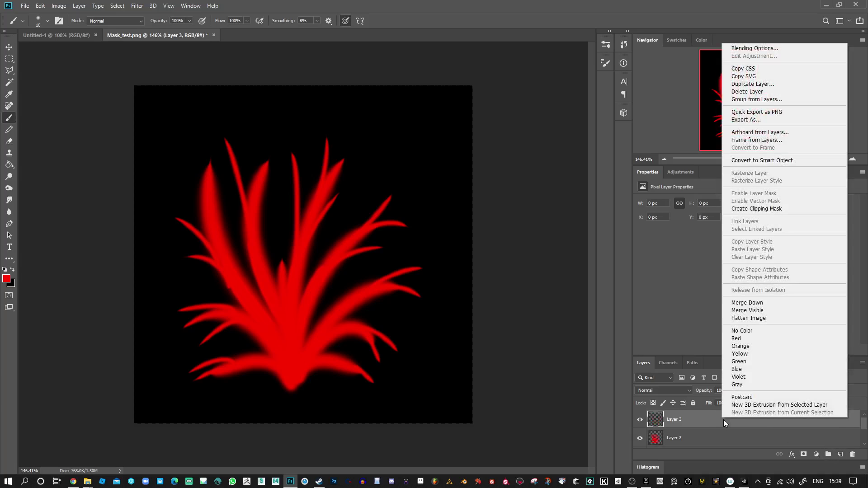
{"action": "left_click", "coordinate": [770, 208]}
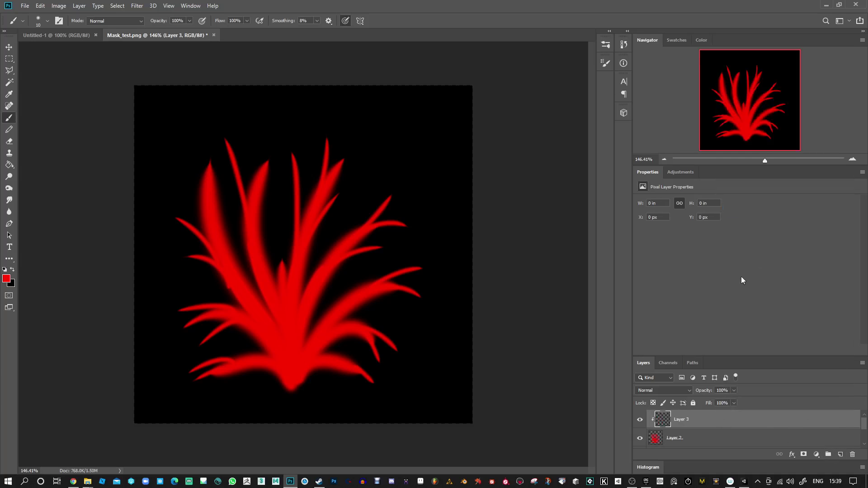
{"action": "left_click", "coordinate": [669, 390]}
{"action": "left_click", "coordinate": [673, 342]}
Set the foreground colour to pure green with R 0, G 255 and B 0 for the brush
{"action": "left_click", "coordinate": [11, 279]}
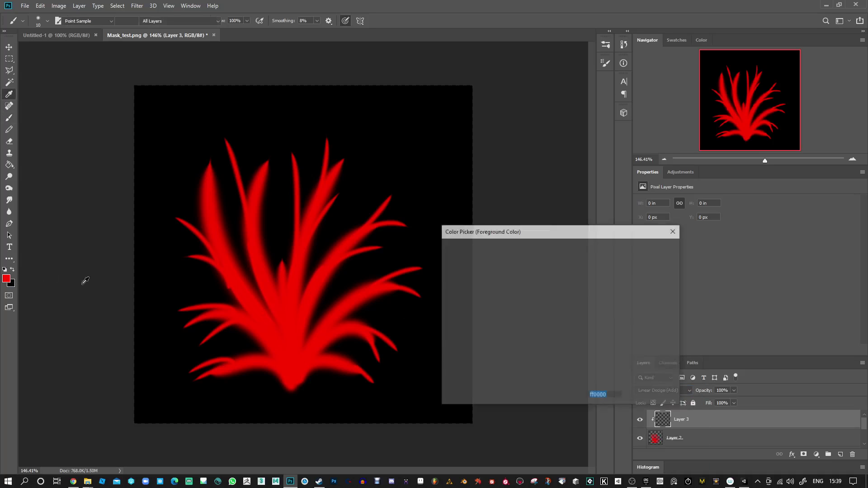
{"action": "left_click", "coordinate": [584, 369]}
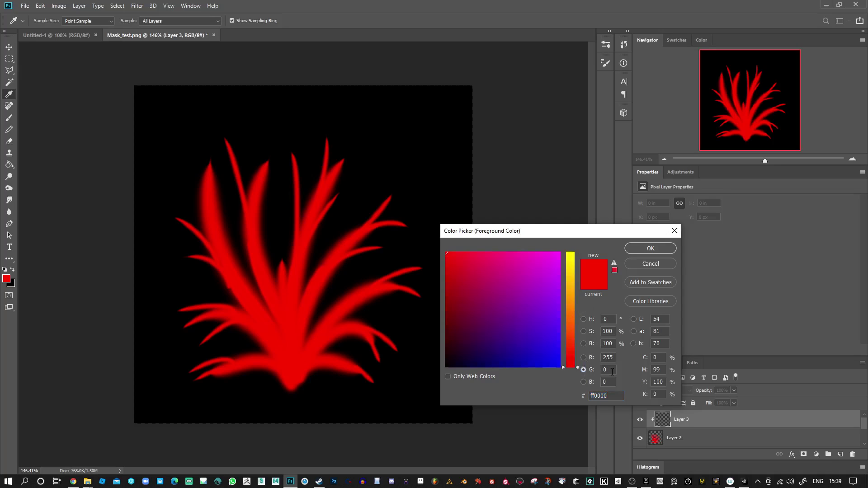
{"action": "type", "text": "250"}
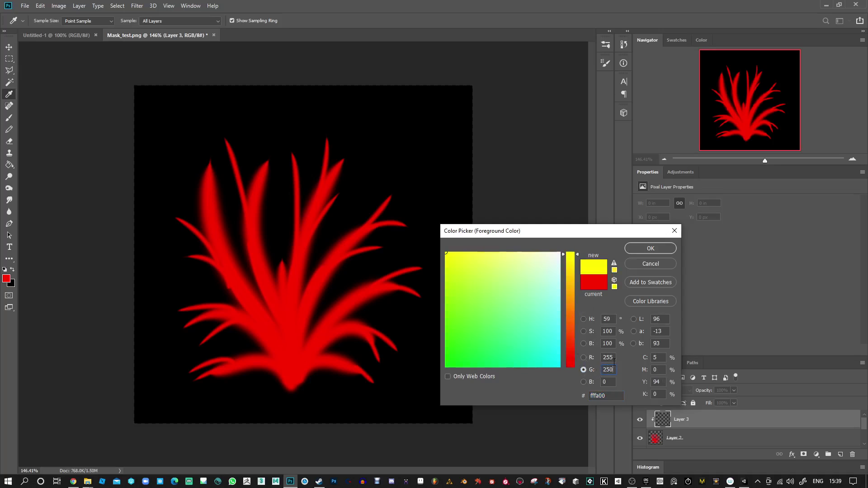
{"action": "double_click", "coordinate": [613, 357]}
{"action": "type", "text": "0"}
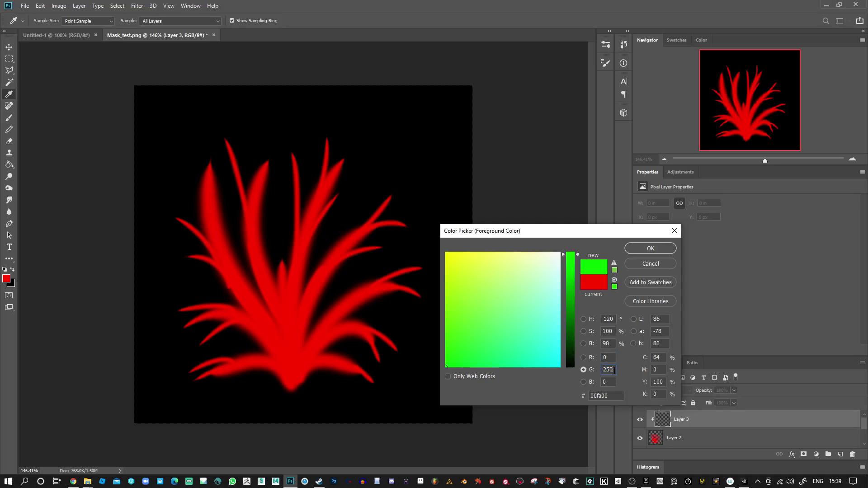
{"action": "left_click", "coordinate": [614, 370]}
{"action": "type", "text": "5"}
{"action": "key", "text": "BackSpace"}
{"action": "key", "text": "BackSpace"}
{"action": "type", "text": "5"}
{"action": "left_click", "coordinate": [649, 249]}
{"action": "key", "text": "b"}
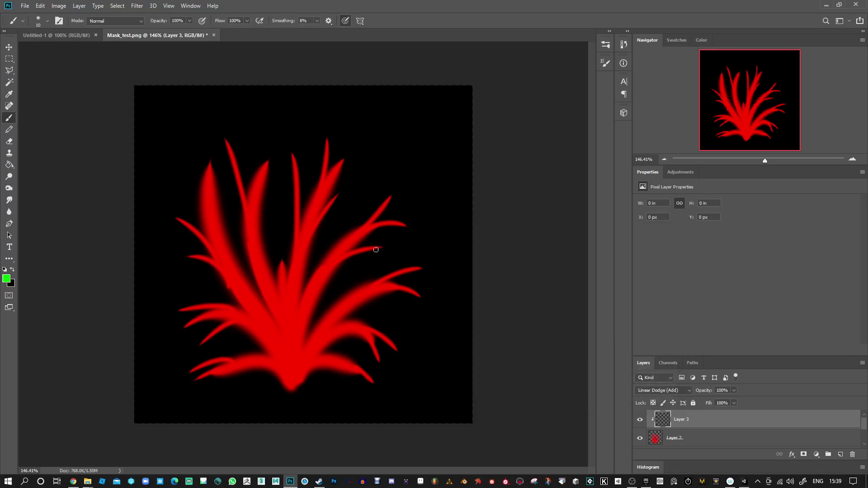
Paint a soft green gradient over the leaves' outer parts with a 200 px brush at 16% opacity, keeping the base red
{"action": "key", "text": "bracketright"}
{"action": "left_click_drag", "start_coordinate": [161, 23], "coordinate": [104, 75]}
{"action": "key", "text": "bracketright"}
{"action": "key", "text": "bracketright"}
{"action": "key", "text": "bracketright"}
{"action": "key", "text": "bracketright"}
{"action": "key", "text": "bracketright"}
{"action": "key", "text": "bracketright"}
{"action": "key", "text": "bracketleft"}
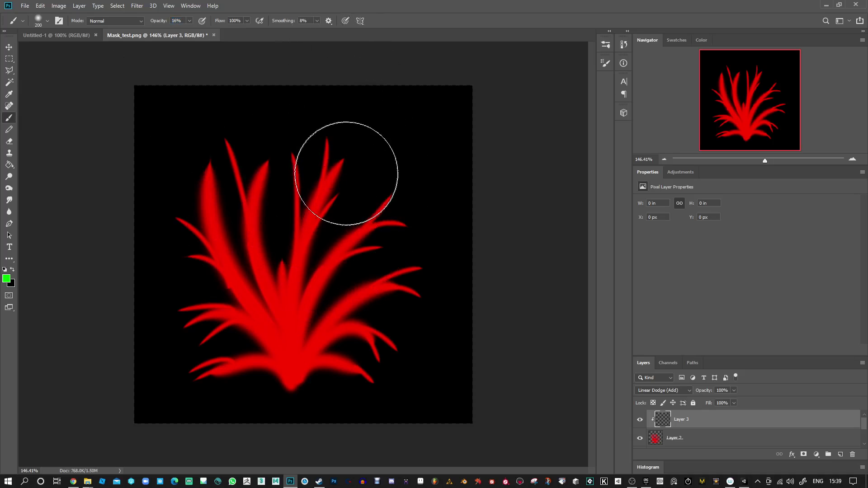
{"action": "mouse_move", "coordinate": [339, 167]}
{"action": "left_mouse_down"}
{"action": "mouse_move", "coordinate": [310, 203]}
{"action": "mouse_move", "coordinate": [319, 192]}
{"action": "mouse_move", "coordinate": [205, 178]}
{"action": "mouse_move", "coordinate": [197, 217]}
{"action": "mouse_move", "coordinate": [389, 224]}
{"action": "mouse_move", "coordinate": [417, 287]}
{"action": "mouse_move", "coordinate": [401, 325]}
{"action": "mouse_move", "coordinate": [242, 310]}
{"action": "mouse_move", "coordinate": [213, 320]}
{"action": "mouse_move", "coordinate": [285, 151]}
{"action": "mouse_move", "coordinate": [248, 140]}
{"action": "mouse_move", "coordinate": [421, 276]}
{"action": "mouse_move", "coordinate": [408, 338]}
{"action": "mouse_move", "coordinate": [252, 165]}
{"action": "mouse_move", "coordinate": [194, 368]}
{"action": "mouse_move", "coordinate": [248, 273]}
{"action": "mouse_move", "coordinate": [234, 197]}
{"action": "mouse_move", "coordinate": [372, 178]}
{"action": "mouse_move", "coordinate": [408, 197]}
{"action": "mouse_move", "coordinate": [362, 169]}
{"action": "mouse_move", "coordinate": [417, 225]}
{"action": "left_mouse_up"}
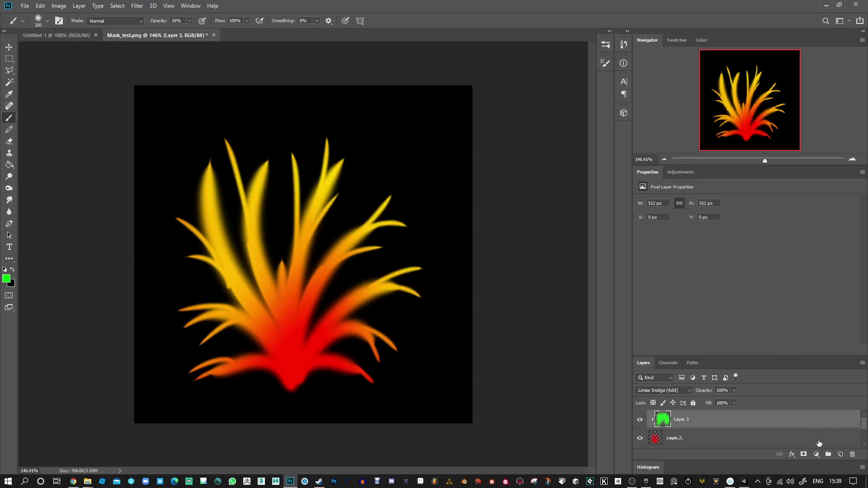
Add another layer above the green one, clip it to the plant, and set its blending to Linear Dodge (Add)
{"action": "key", "text": "ctrl+shift+alt+n"}
{"action": "right_click", "coordinate": [727, 419]}
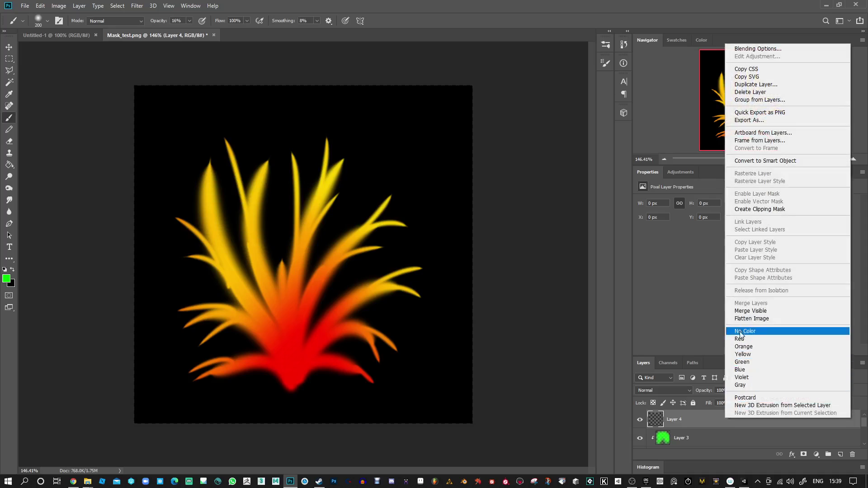
{"action": "left_click", "coordinate": [760, 210]}
{"action": "left_click", "coordinate": [674, 391]}
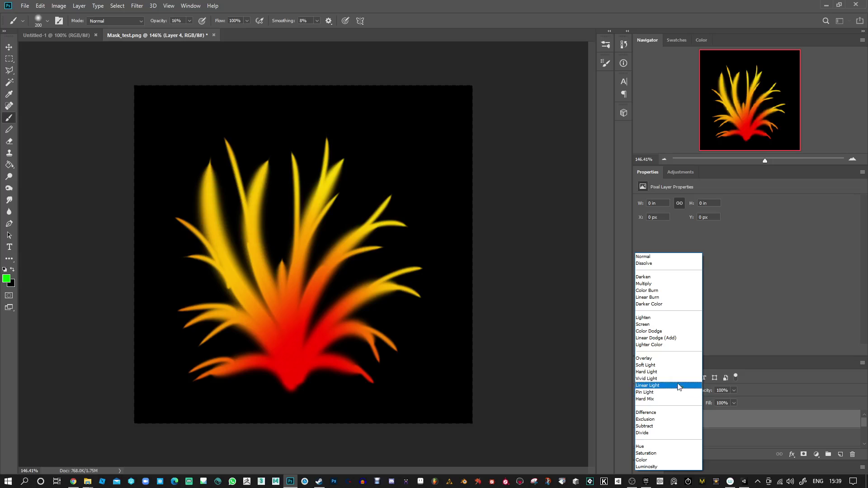
{"action": "left_click", "coordinate": [669, 338]}
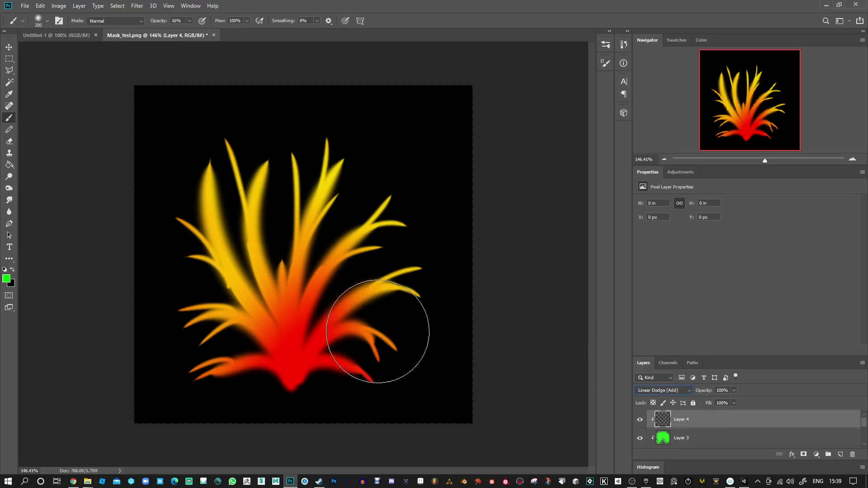
Set the foreground colour to pure blue (0000ff)
{"action": "left_click", "coordinate": [7, 279]}
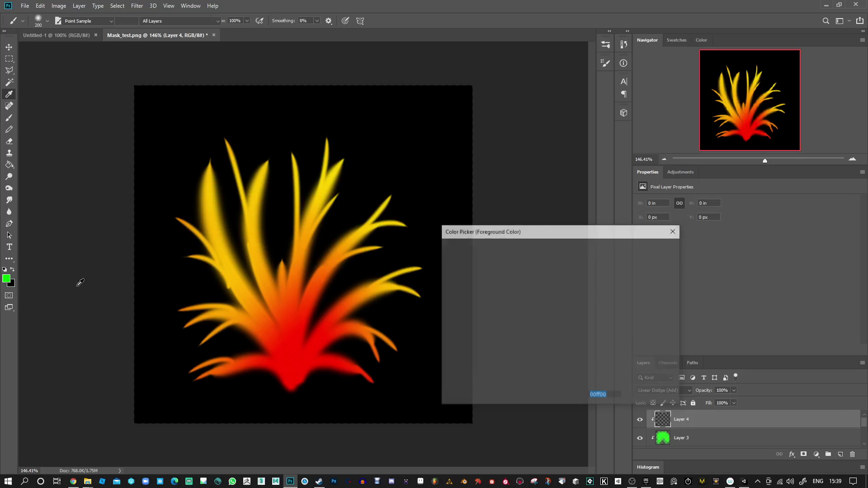
{"action": "left_click_drag", "start_coordinate": [571, 358], "coordinate": [567, 376]}
{"action": "left_click", "coordinate": [650, 249]}
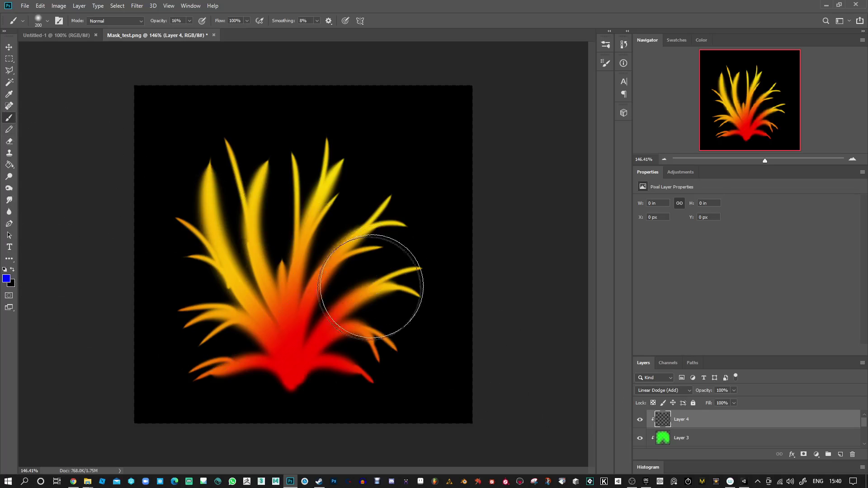
Paint thin blue veins along the middle of the larger leaves with a very small brush at 16% opacity
{"action": "key", "text": "bracketleft"}
{"action": "key", "text": "bracketleft"}
{"action": "key", "text": "bracketleft"}
{"action": "key", "text": "bracketleft"}
{"action": "key", "text": "bracketleft"}
{"action": "key", "text": "bracketleft"}
{"action": "key", "text": "bracketleft"}
{"action": "key", "text": "bracketleft"}
{"action": "key", "text": "bracketleft"}
{"action": "key", "text": "bracketleft"}
{"action": "key", "text": "bracketleft"}
{"action": "key", "text": "bracketleft"}
{"action": "key", "text": "bracketleft"}
{"action": "key", "text": "bracketleft"}
{"action": "key", "text": "bracketleft"}
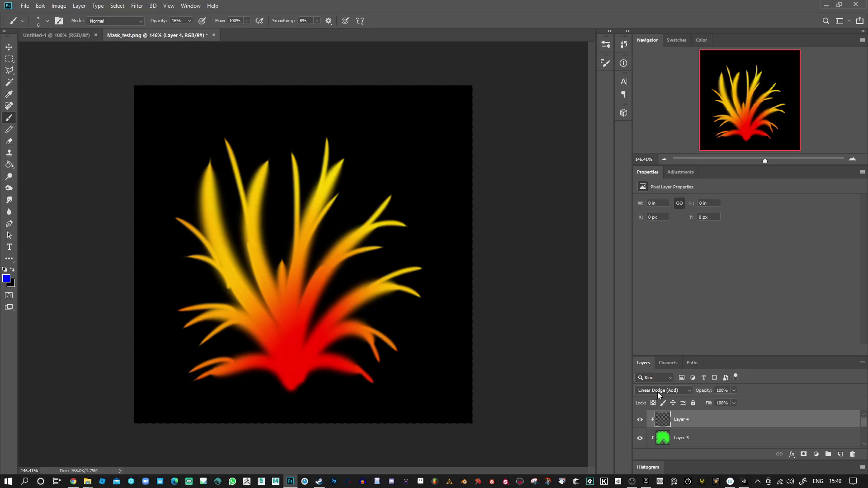
{"action": "left_click", "coordinate": [7, 279]}
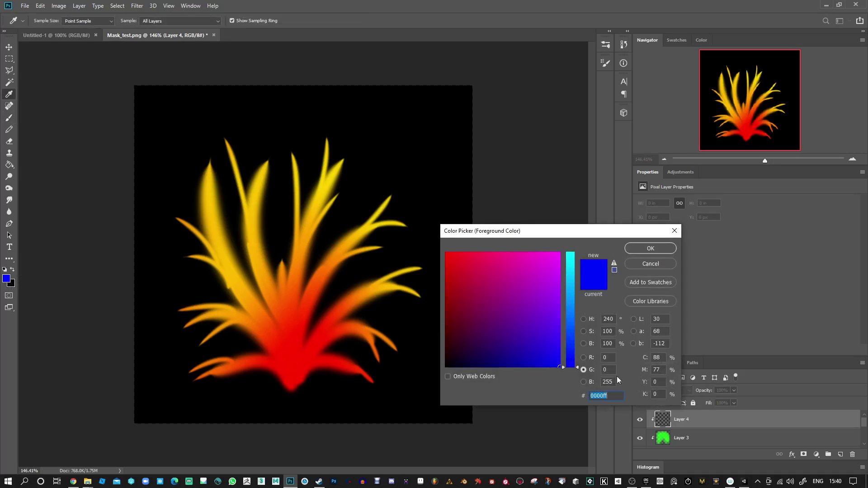
{"action": "left_click", "coordinate": [635, 248]}
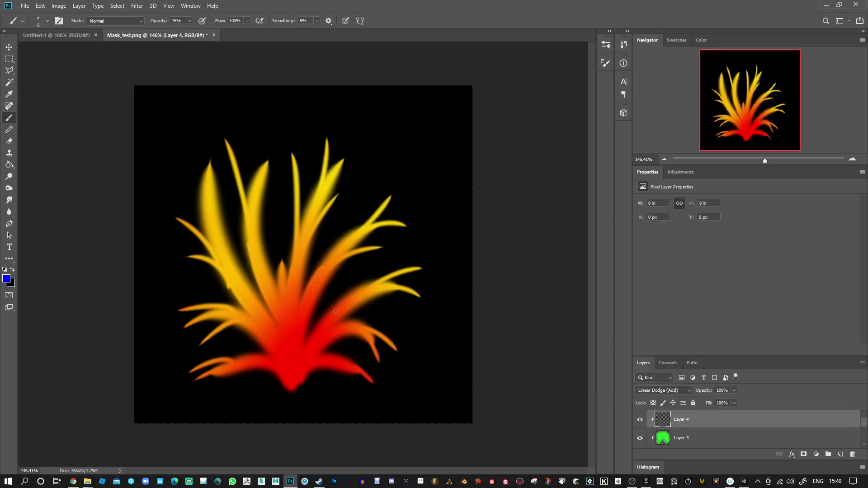
{"action": "left_click_drag", "start_coordinate": [334, 311], "coordinate": [353, 302]}
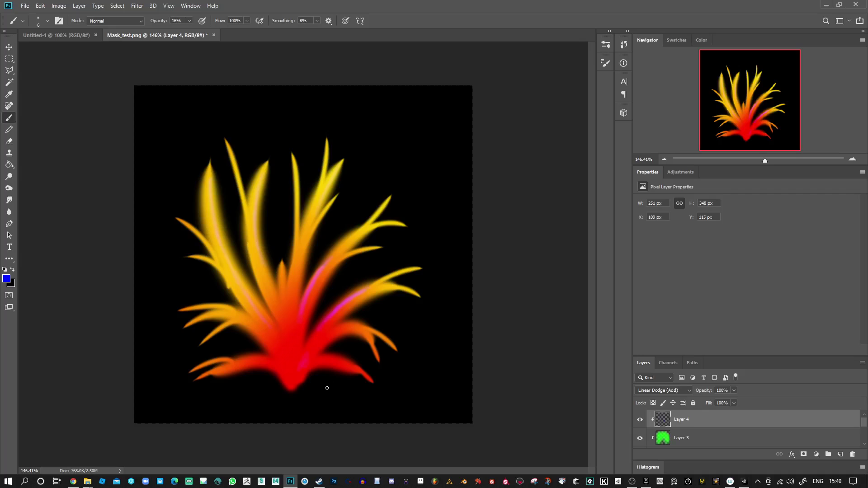
Add a top layer with Linear Dodge (Add) blending and paint small blue grass tufts around the plant's base at 100% brush opacity
{"action": "left_click_drag", "start_coordinate": [165, 23], "coordinate": [341, 96]}
{"action": "left_click", "coordinate": [346, 21]}
{"action": "left_click", "coordinate": [840, 455]}
{"action": "left_click", "coordinate": [683, 391]}
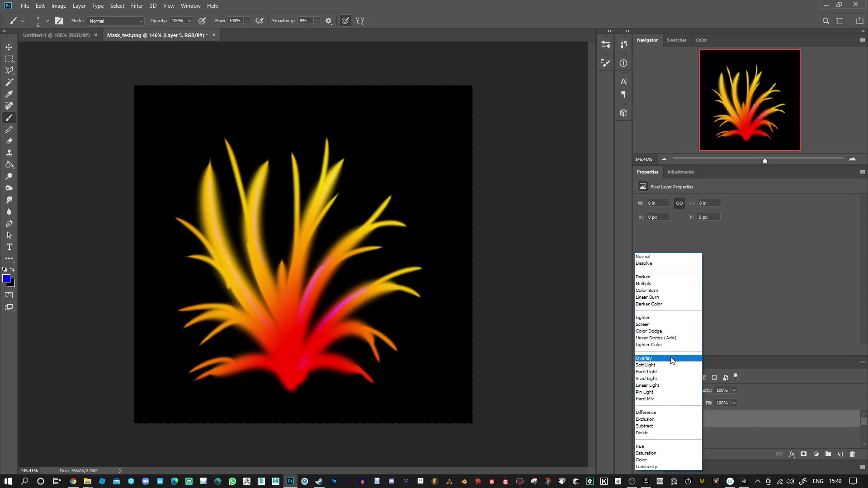
{"action": "left_click", "coordinate": [679, 342]}
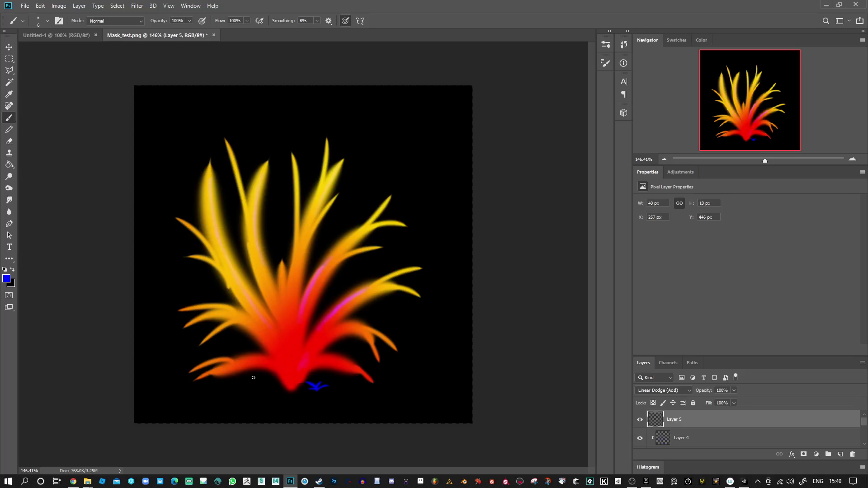
{"action": "left_click_drag", "start_coordinate": [246, 379], "coordinate": [266, 375]}
{"action": "left_click_drag", "start_coordinate": [172, 387], "coordinate": [168, 370]}
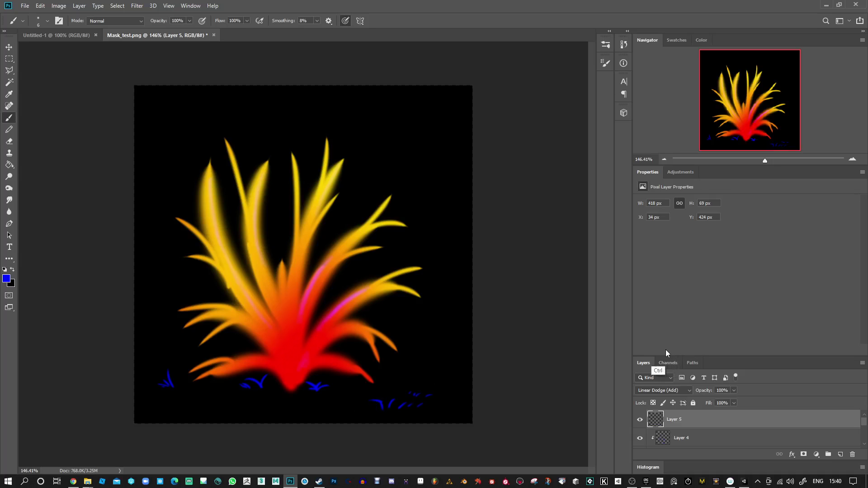
Switch to Unity, reveal the Mask_test texture in File Explorer and copy the path of its SG_Custom4 folder
{"action": "key", "text": "ctrl+s"}
{"action": "left_click", "coordinate": [827, 449]}
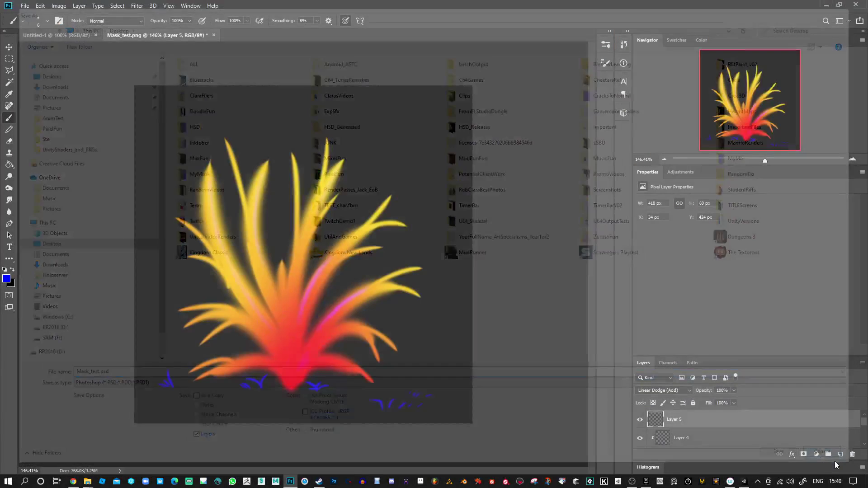
{"action": "left_click", "coordinate": [743, 481]}
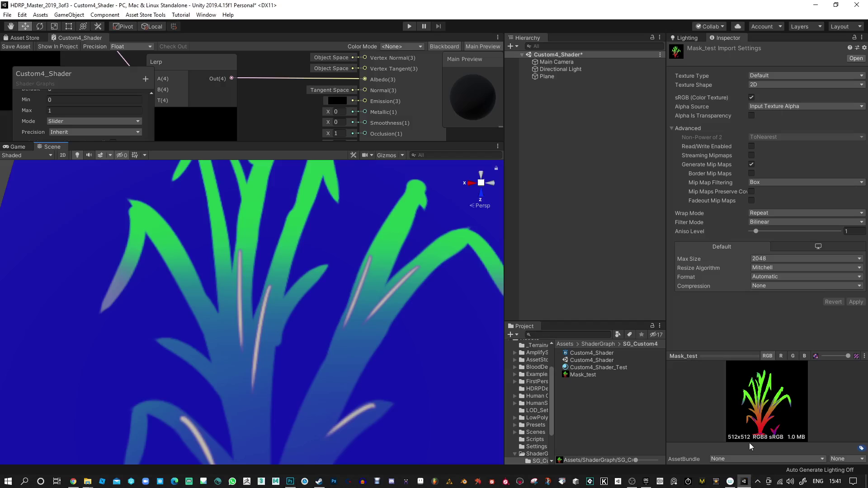
{"action": "right_click", "coordinate": [589, 374]}
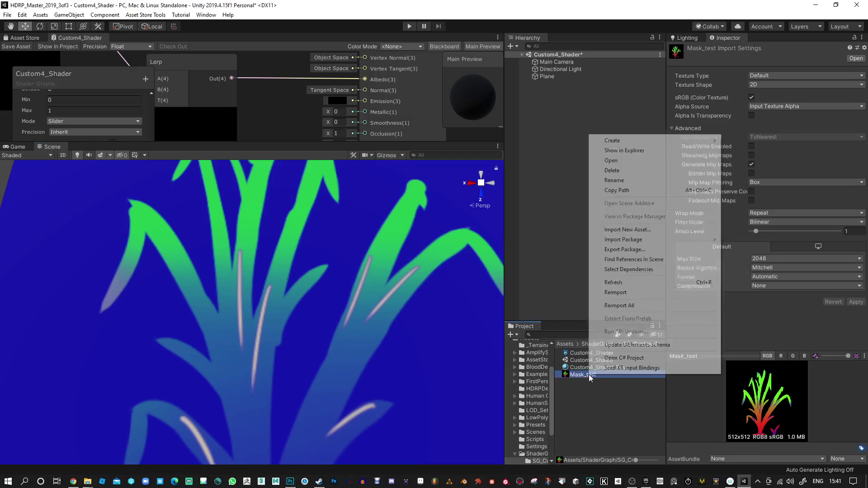
{"action": "left_click", "coordinate": [623, 150]}
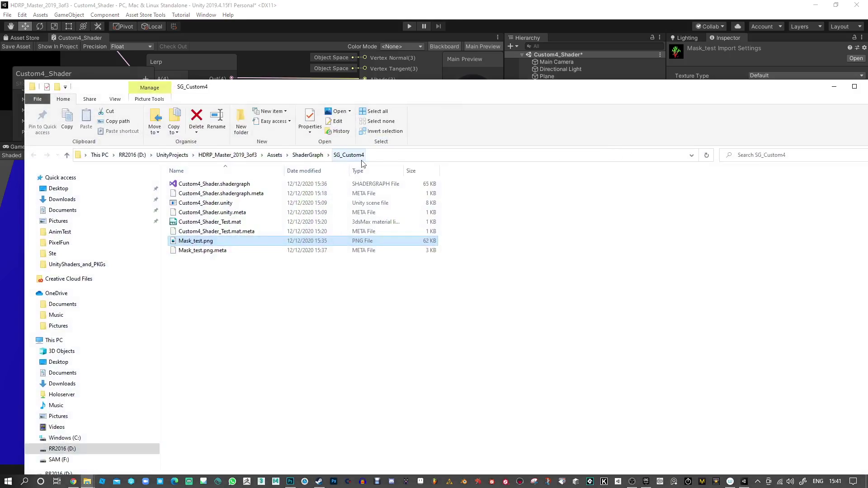
{"action": "left_click", "coordinate": [96, 157]}
{"action": "key", "text": "ctrl+c"}
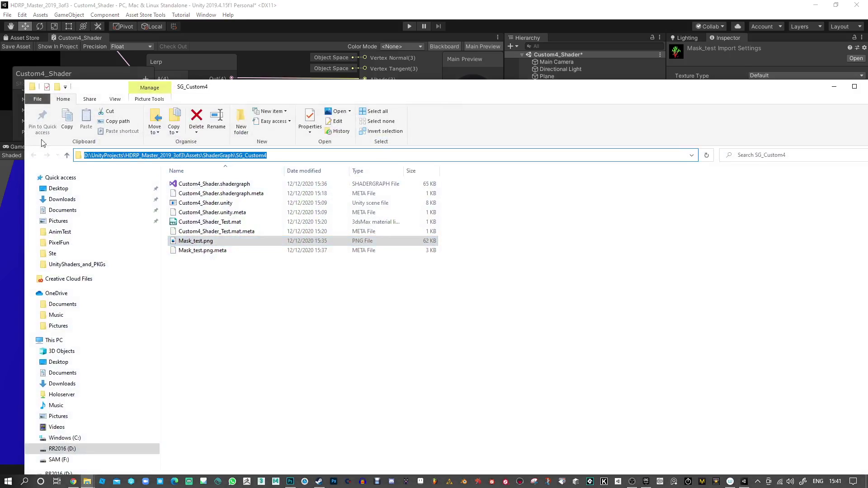
{"action": "left_click", "coordinate": [834, 86]}
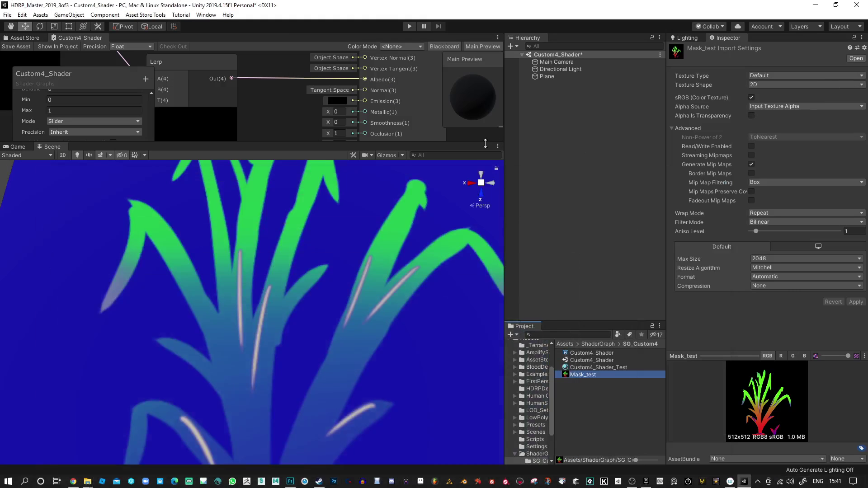
Switch back to Photoshop and save the mask as a PNG over Mask_test.png in the project's SG_Custom4 folder
{"action": "key", "text": "alt+Tab"}
{"action": "left_click", "coordinate": [470, 219]}
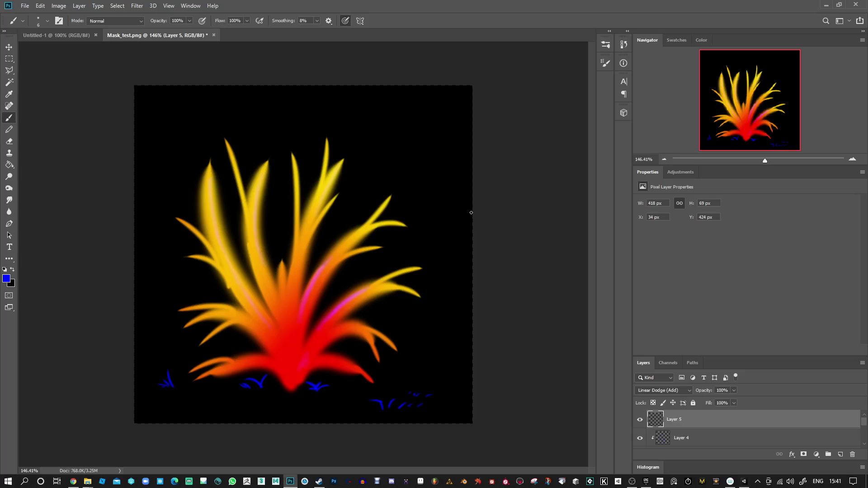
{"action": "left_click", "coordinate": [24, 6]}
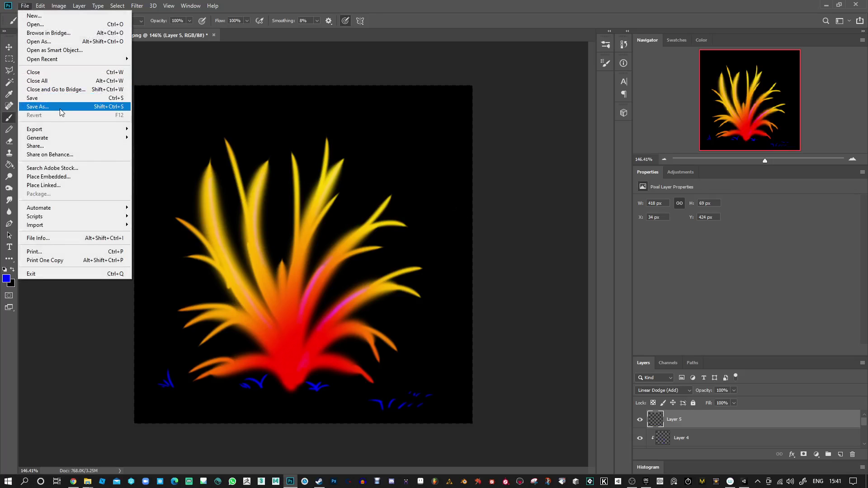
{"action": "left_click", "coordinate": [38, 107]}
{"action": "left_click", "coordinate": [121, 388]}
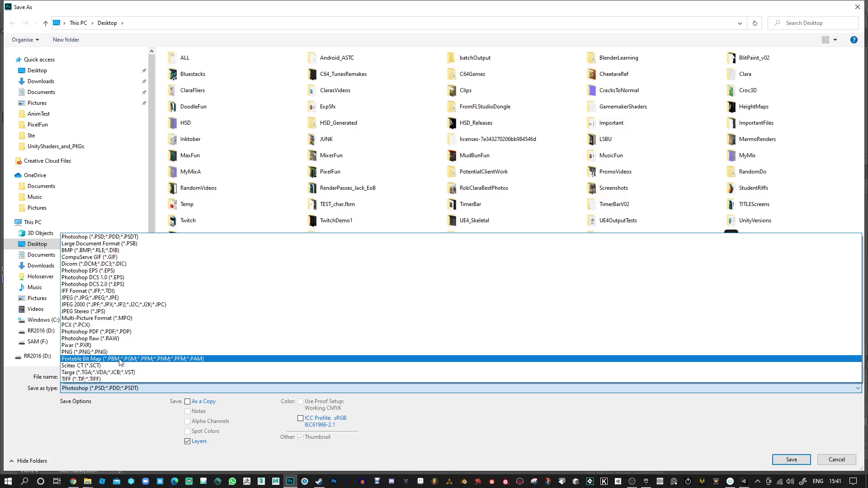
{"action": "left_click", "coordinate": [86, 374]}
{"action": "key", "text": "ctrl+v"}
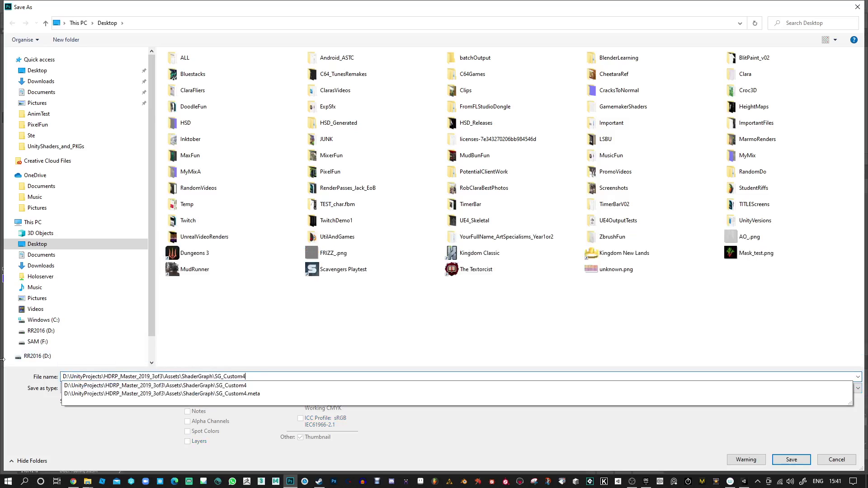
{"action": "key", "text": "Return"}
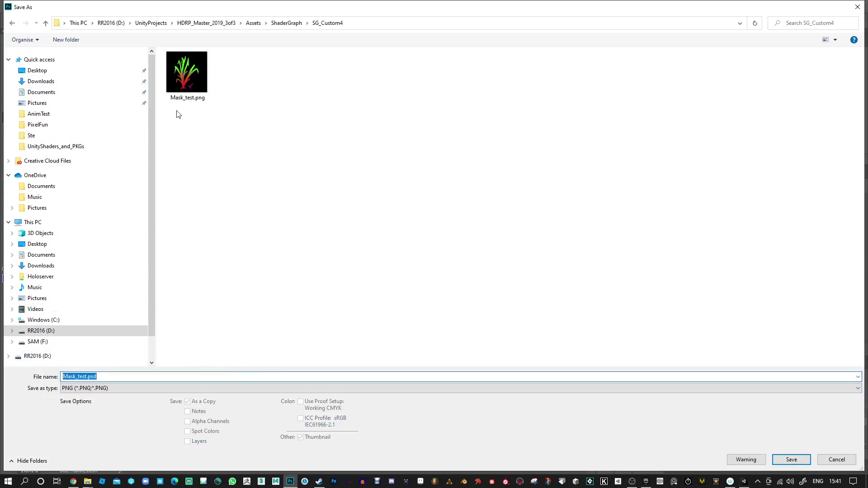
{"action": "double_click", "coordinate": [187, 72]}
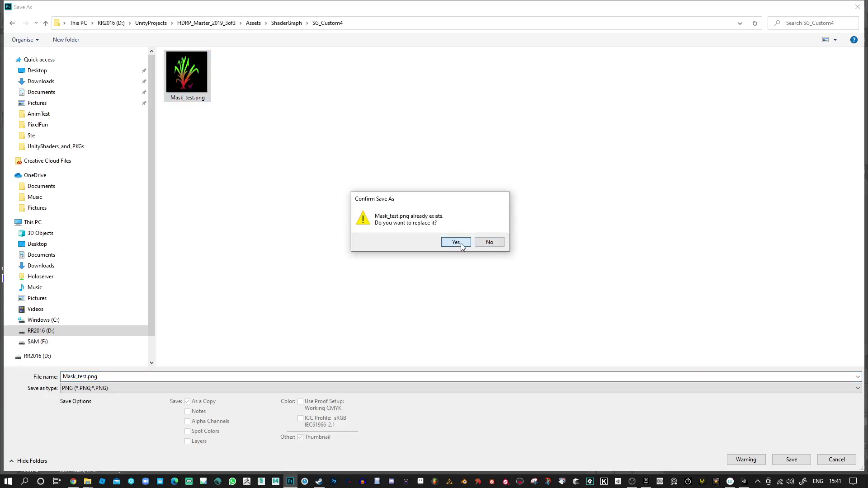
{"action": "left_click", "coordinate": [459, 243]}
{"action": "left_click", "coordinate": [481, 145]}
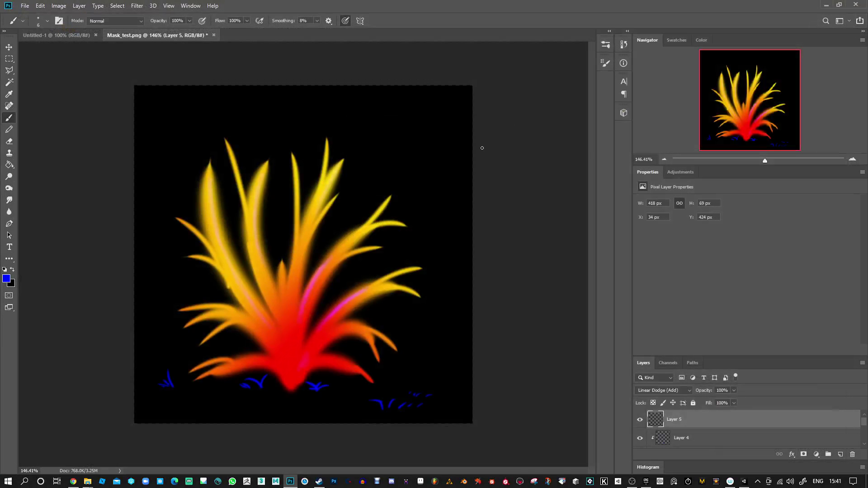
Return to Unity and set the Custom4_Shader_Test material's BaseColour to black (000000)
{"action": "left_click", "coordinate": [827, 4]}
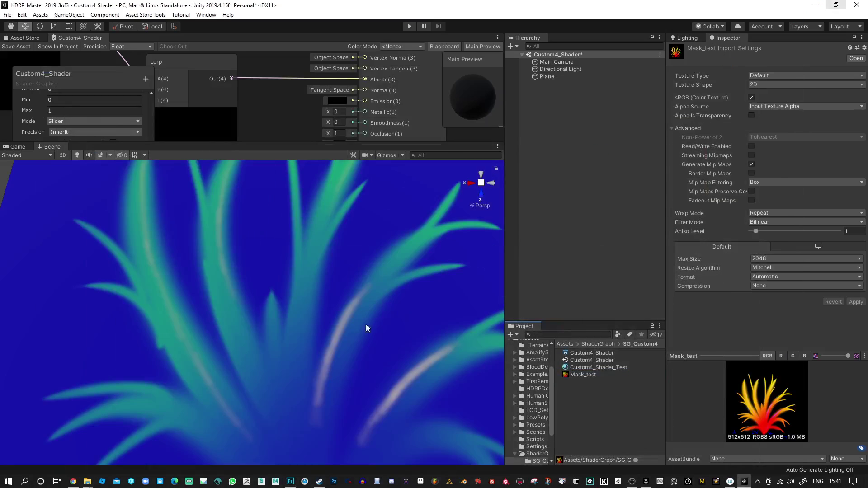
{"action": "scroll", "coordinate": [335, 324], "scroll_direction": "down", "scroll_amount": 5}
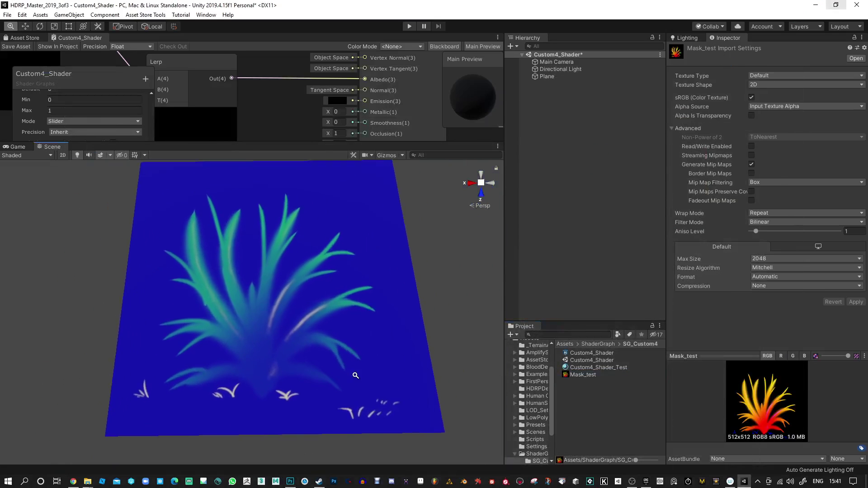
{"action": "left_click", "coordinate": [587, 367]}
{"action": "left_click", "coordinate": [846, 106]}
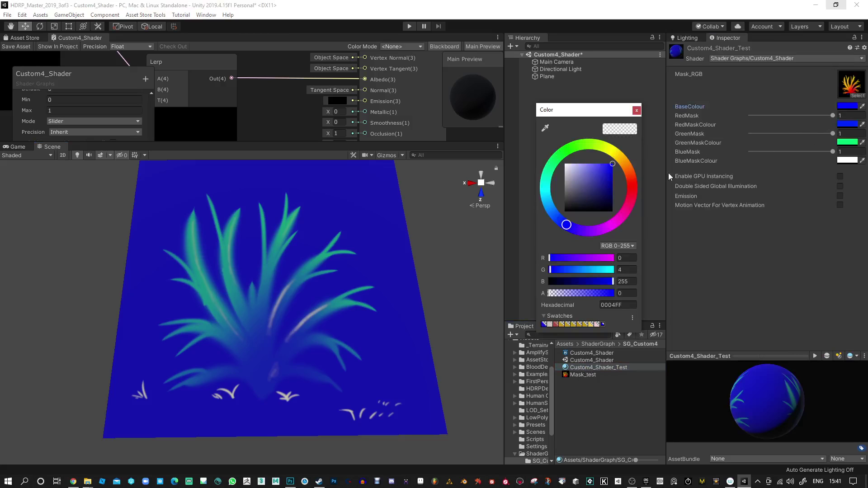
{"action": "left_click_drag", "start_coordinate": [597, 199], "coordinate": [532, 248]}
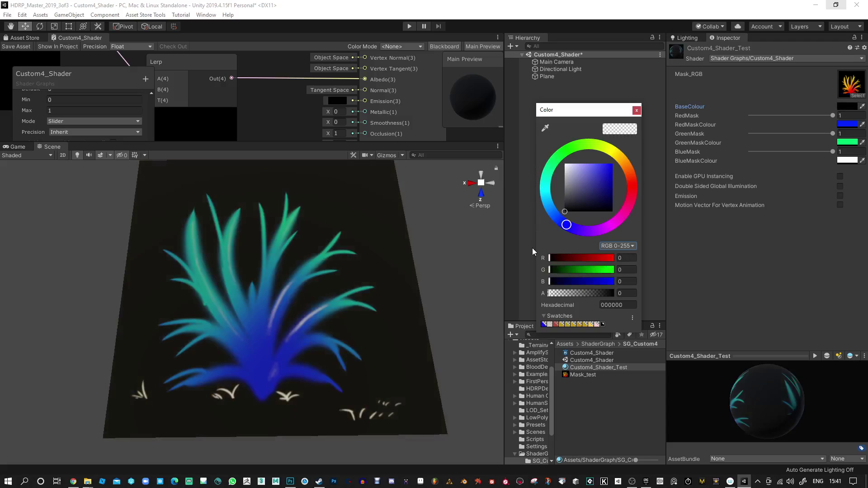
{"action": "left_click", "coordinate": [637, 111]}
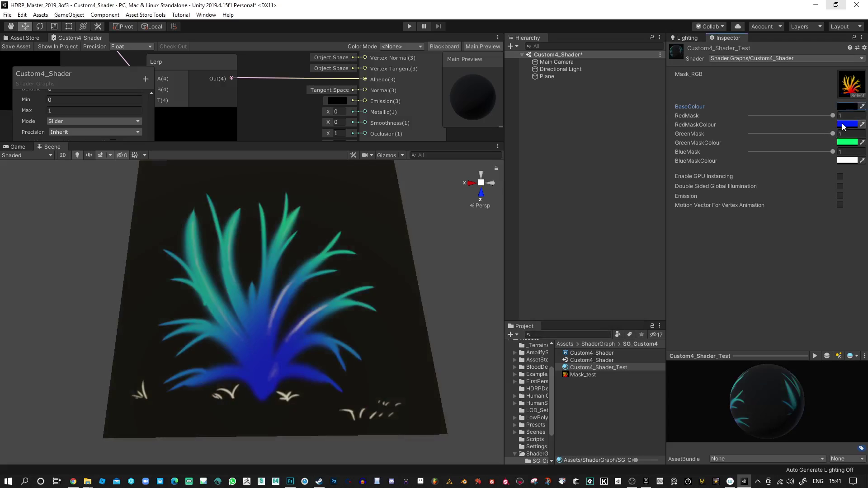
Try a hot pink RedMaskColour on the material
{"action": "left_click", "coordinate": [846, 124]}
{"action": "left_click_drag", "start_coordinate": [630, 154], "coordinate": [623, 215]}
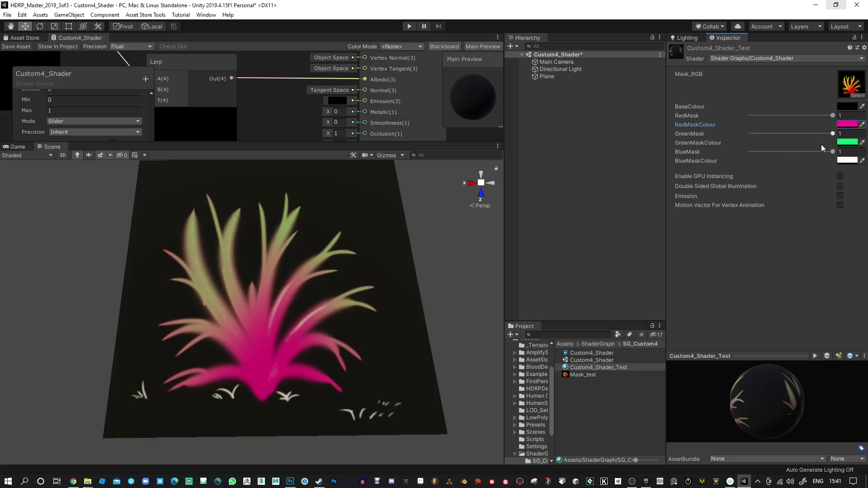
{"action": "left_click", "coordinate": [849, 152]}
Try yellow, blue and purple shades for the BlueMaskColour, ending on purple (5E00BE)
{"action": "left_click", "coordinate": [847, 160]}
{"action": "left_click", "coordinate": [619, 162]}
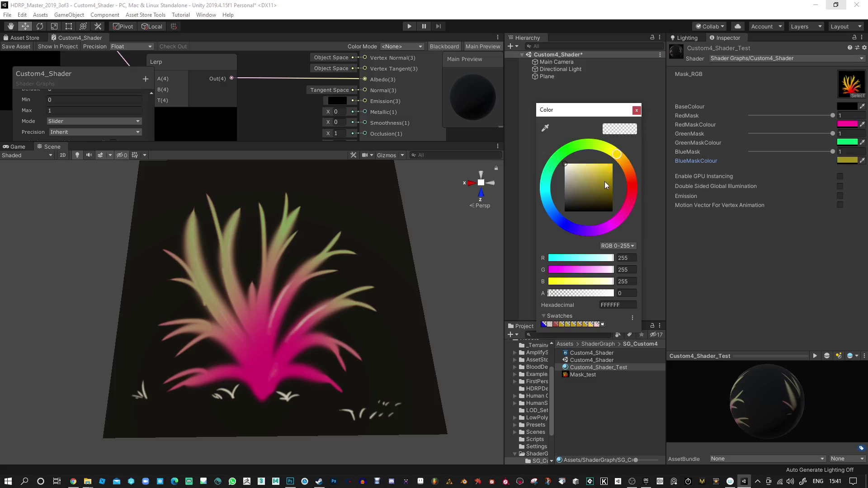
{"action": "left_click_drag", "start_coordinate": [604, 181], "coordinate": [544, 216]}
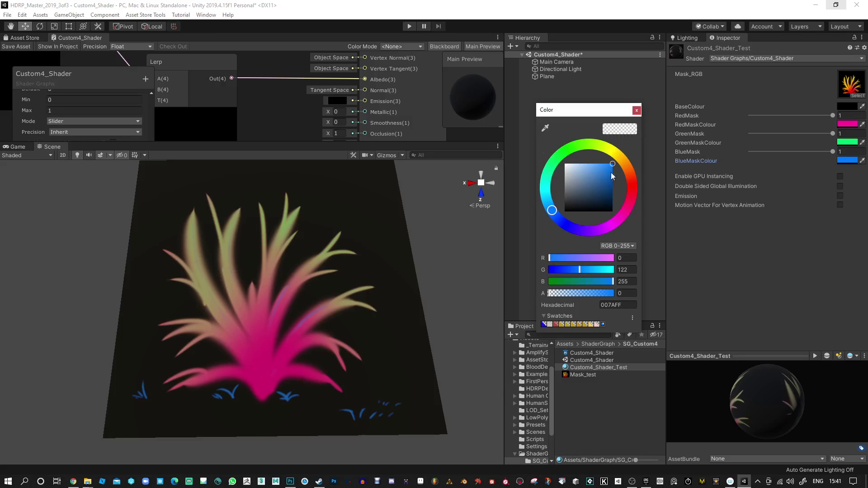
{"action": "left_click_drag", "start_coordinate": [590, 145], "coordinate": [591, 243]}
{"action": "left_click_drag", "start_coordinate": [602, 187], "coordinate": [612, 179]}
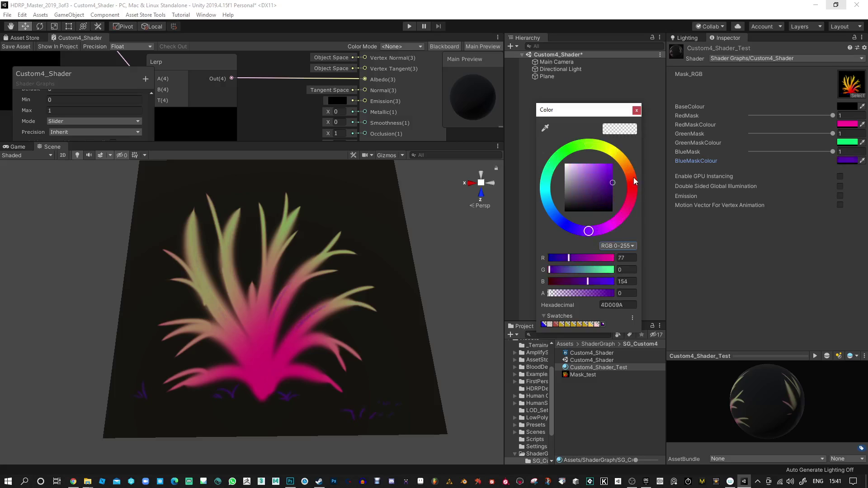
{"action": "left_click", "coordinate": [637, 110]}
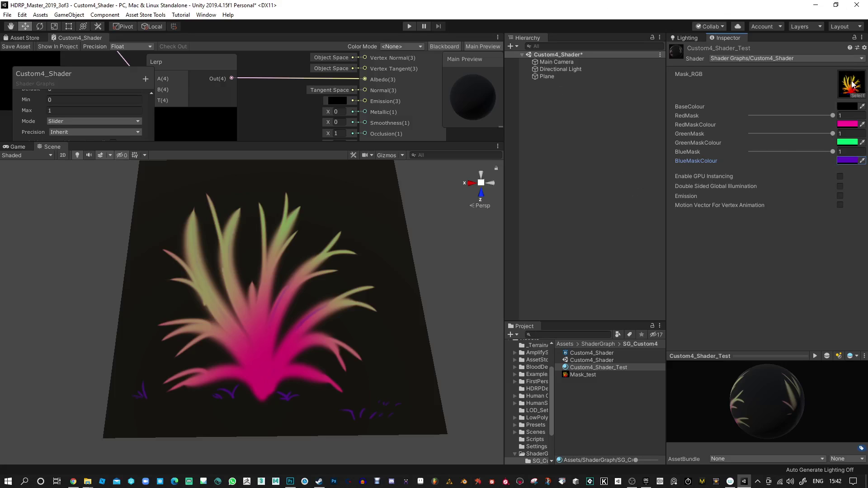
Try adjusting the material's BaseColour again, ending on black (000000)
{"action": "left_click", "coordinate": [846, 106]}
{"action": "left_click_drag", "start_coordinate": [584, 201], "coordinate": [544, 237]}
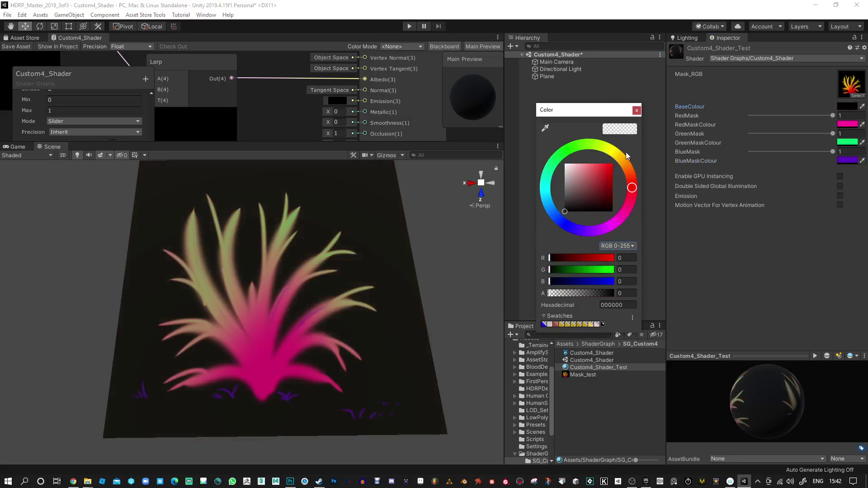
{"action": "left_click", "coordinate": [636, 109]}
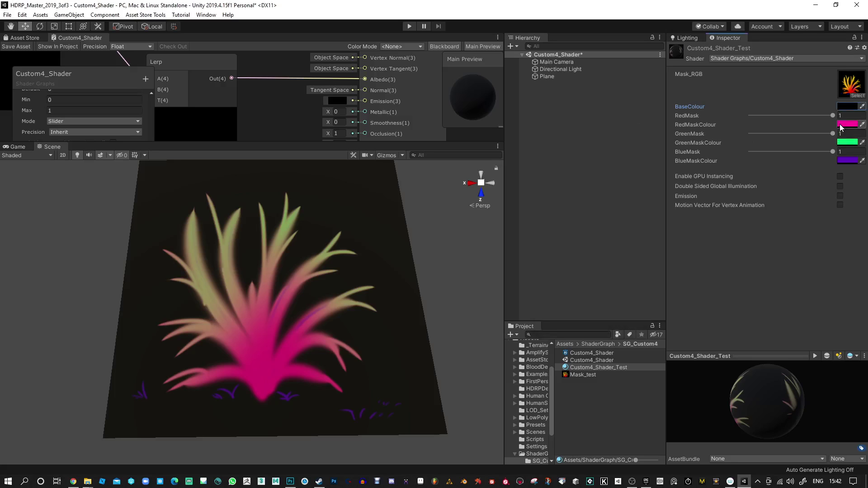
Set the RedMaskColour to a saturated blue (0300FF)
{"action": "left_click", "coordinate": [843, 126]}
{"action": "left_click_drag", "start_coordinate": [630, 201], "coordinate": [589, 200]}
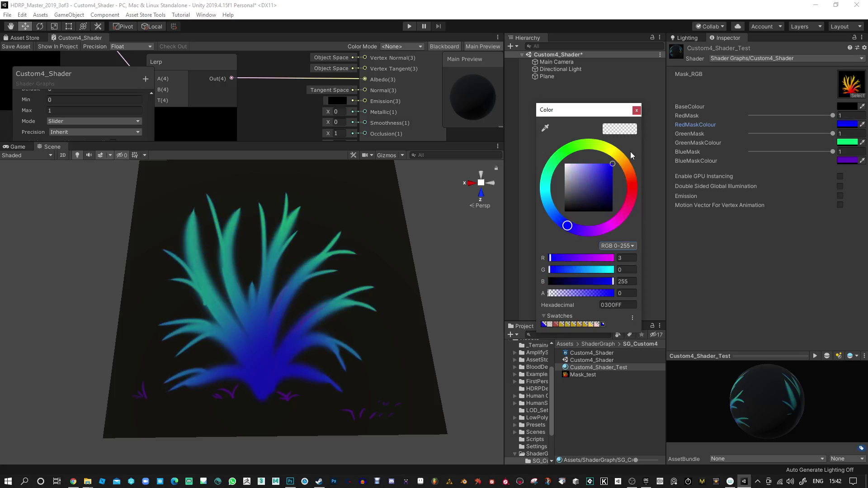
{"action": "left_click", "coordinate": [638, 113]}
Set the GreenMaskColour to bright green (00FF38)
{"action": "left_click", "coordinate": [848, 142]}
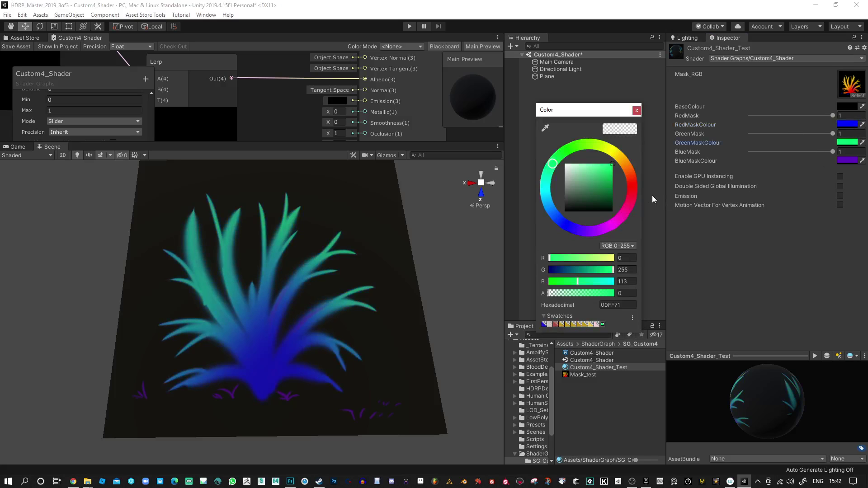
{"action": "left_click_drag", "start_coordinate": [623, 166], "coordinate": [559, 156]}
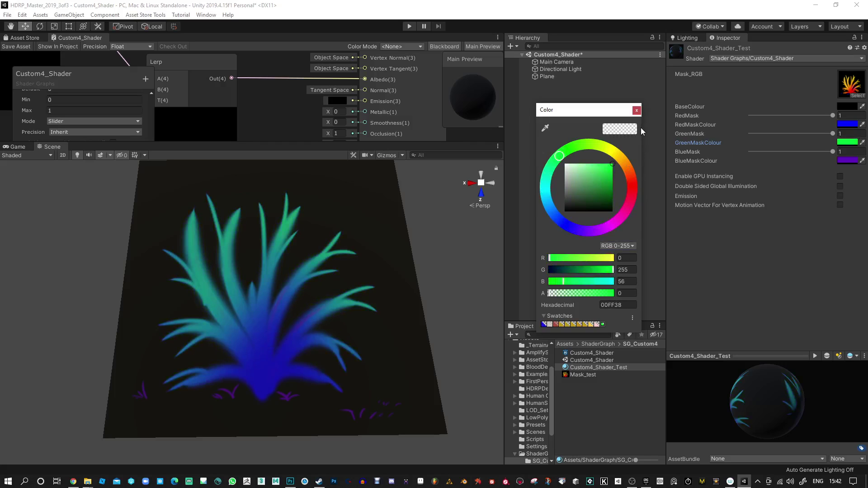
{"action": "left_click", "coordinate": [637, 111]}
Set the BlueMaskColour to white (FFFFFF)
{"action": "left_click", "coordinate": [846, 161]}
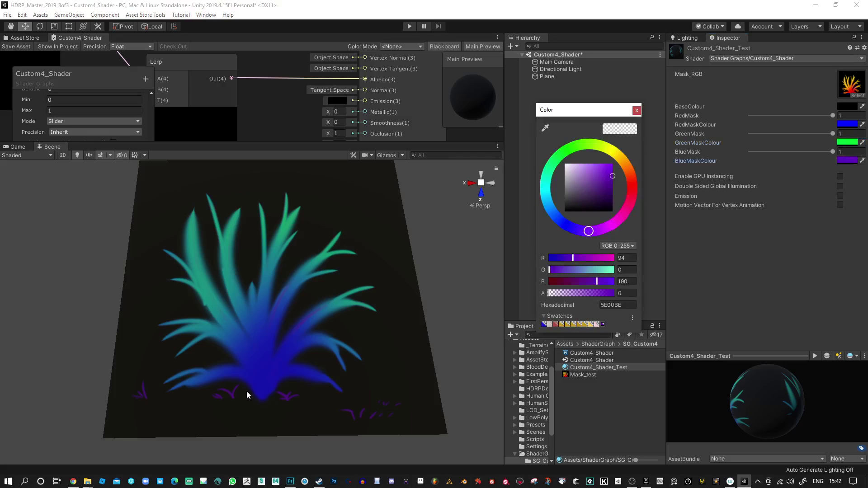
{"action": "left_click_drag", "start_coordinate": [591, 184], "coordinate": [526, 148]}
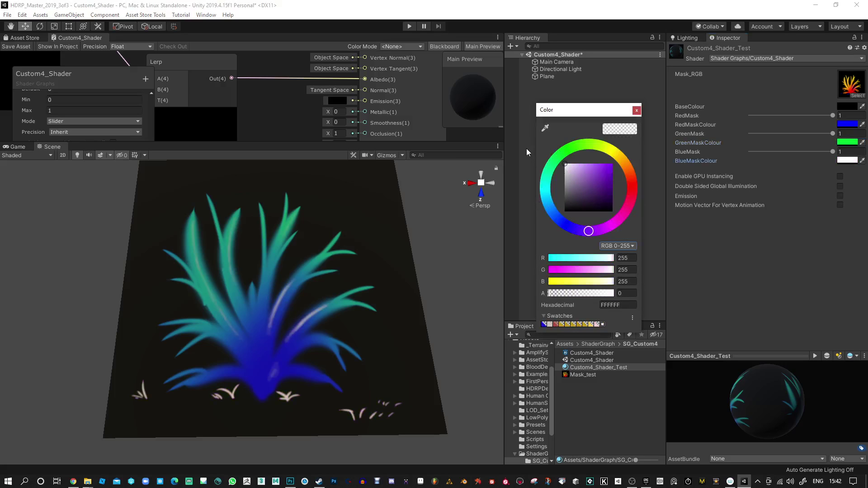
{"action": "left_click", "coordinate": [636, 110]}
{"action": "left_click_drag", "start_coordinate": [379, 266], "coordinate": [361, 152], "text": "alt"}
{"action": "left_click_drag", "start_coordinate": [380, 190], "coordinate": [299, 226], "text": "alt"}
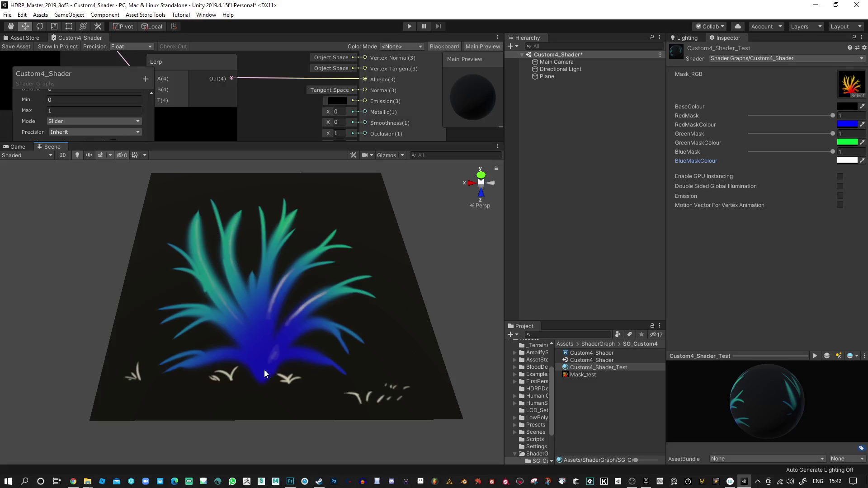
{"action": "left_click_drag", "start_coordinate": [321, 276], "coordinate": [298, 321], "text": "alt"}
{"action": "scroll", "coordinate": [301, 232], "scroll_direction": "down", "scroll_amount": 3}
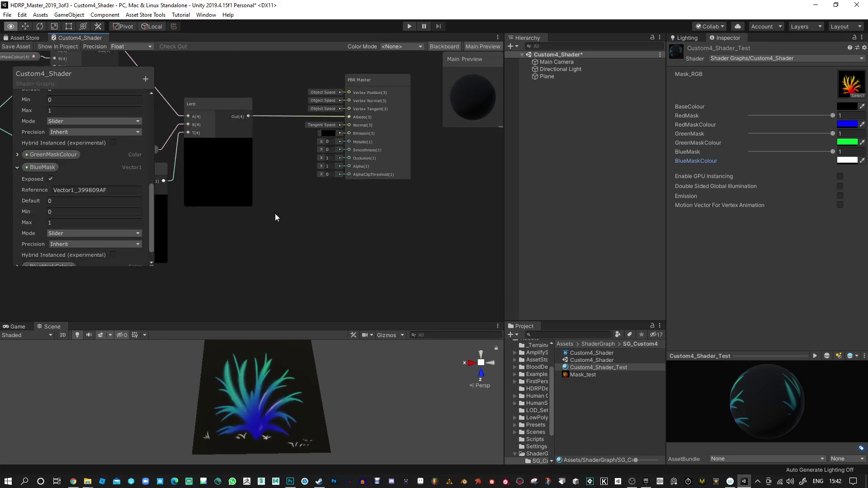
Move the Blackboard out of the way and reposition the Sample Texture 2D and Mask_RGB nodes at the start of the graph
{"action": "left_click_drag", "start_coordinate": [120, 71], "coordinate": [110, 127]}
{"action": "middle_click_drag", "start_coordinate": [319, 256], "coordinate": [440, 249]}
{"action": "scroll", "coordinate": [393, 239], "scroll_direction": "down", "scroll_amount": 5}
{"action": "middle_click_drag", "start_coordinate": [289, 245], "coordinate": [439, 289]}
{"action": "scroll", "coordinate": [236, 149], "scroll_direction": "up", "scroll_amount": 3}
{"action": "left_click_drag", "start_coordinate": [259, 108], "coordinate": [239, 131]}
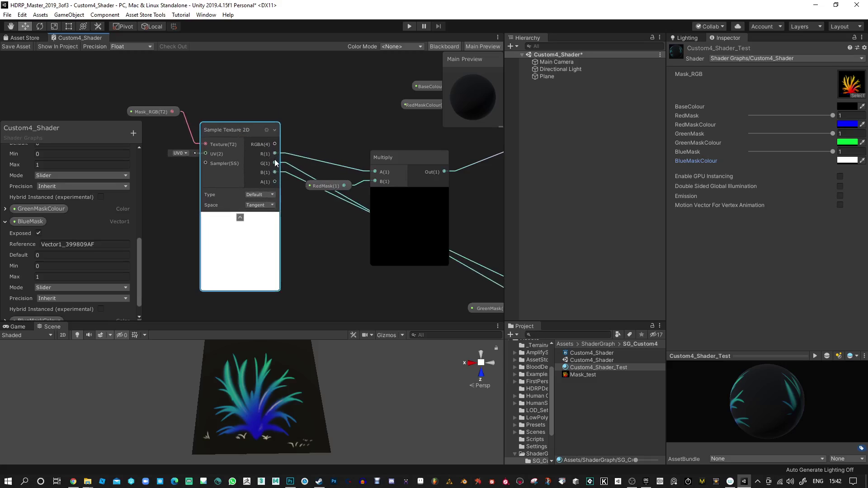
{"action": "left_click_drag", "start_coordinate": [155, 113], "coordinate": [99, 105]}
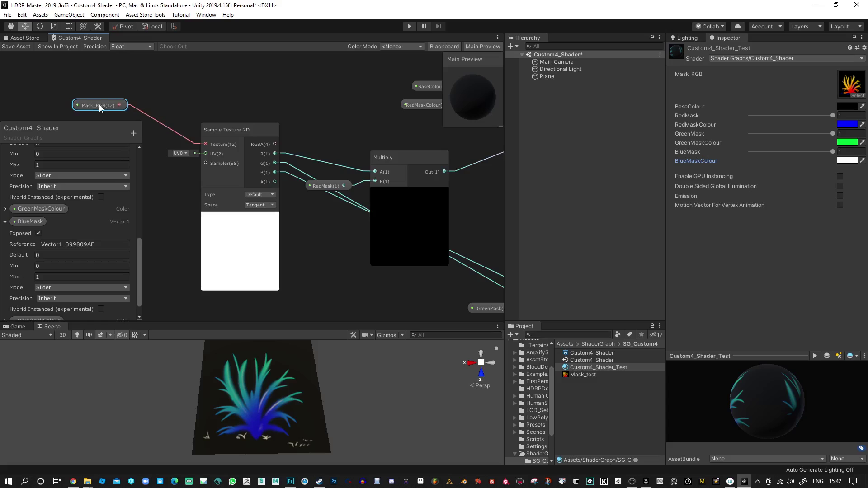
Move the RedMask property and its Multiply node closer to the Sample Texture 2D node
{"action": "scroll", "coordinate": [306, 153], "scroll_direction": "down", "scroll_amount": 2}
{"action": "middle_click_drag", "start_coordinate": [386, 294], "coordinate": [316, 287]}
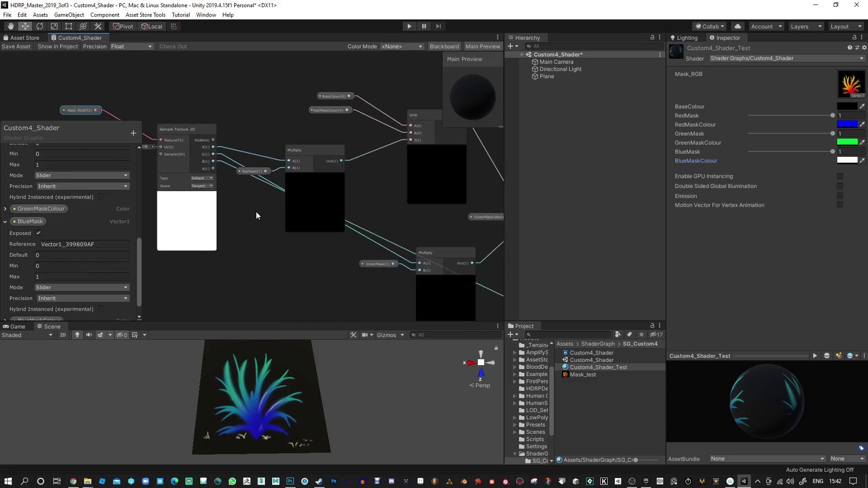
{"action": "scroll", "coordinate": [244, 199], "scroll_direction": "up", "scroll_amount": 3}
{"action": "mouse_move", "coordinate": [250, 161]}
{"action": "left_mouse_down"}
{"action": "mouse_move", "coordinate": [257, 204]}
{"action": "mouse_move", "coordinate": [240, 188]}
{"action": "mouse_move", "coordinate": [236, 113]}
{"action": "mouse_move", "coordinate": [249, 156]}
{"action": "mouse_move", "coordinate": [246, 149]}
{"action": "left_mouse_up"}
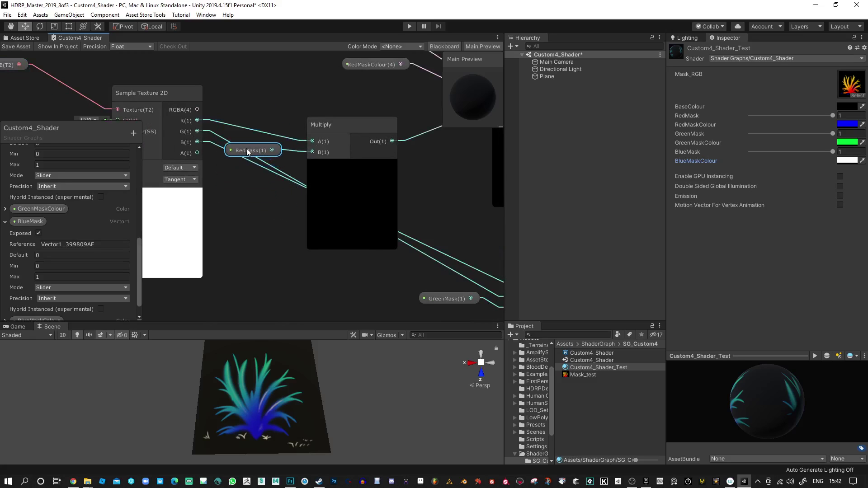
{"action": "left_click_drag", "start_coordinate": [322, 128], "coordinate": [310, 124]}
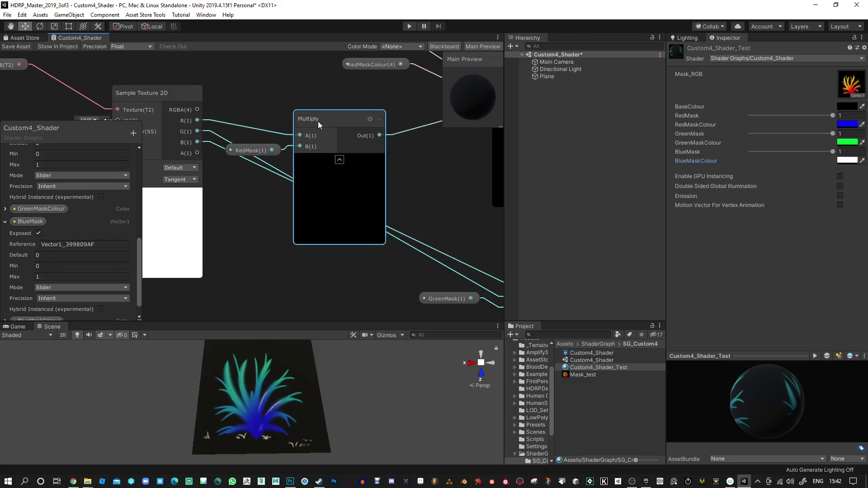
{"action": "left_click_drag", "start_coordinate": [264, 147], "coordinate": [267, 149]}
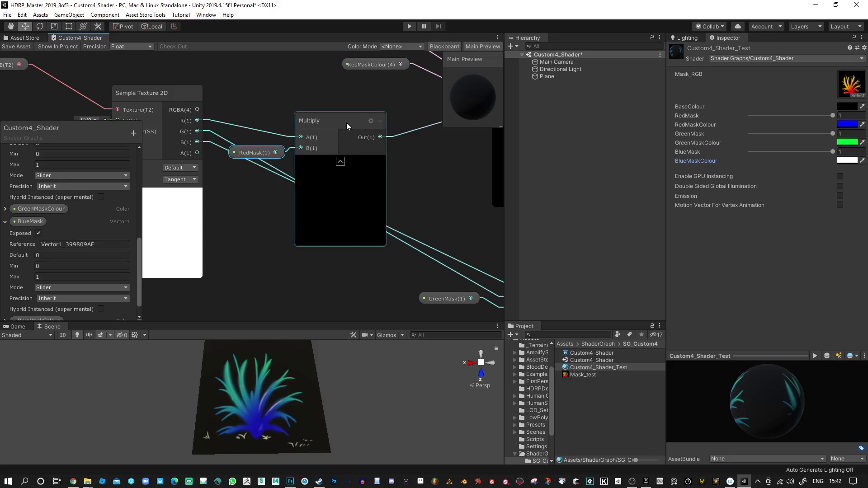
{"action": "left_click", "coordinate": [347, 123]}
Stack the GreenMask and BlueMask properties with their Multiply nodes in a column below the red mask's Multiply node
{"action": "scroll", "coordinate": [365, 158], "scroll_direction": "down", "scroll_amount": 5}
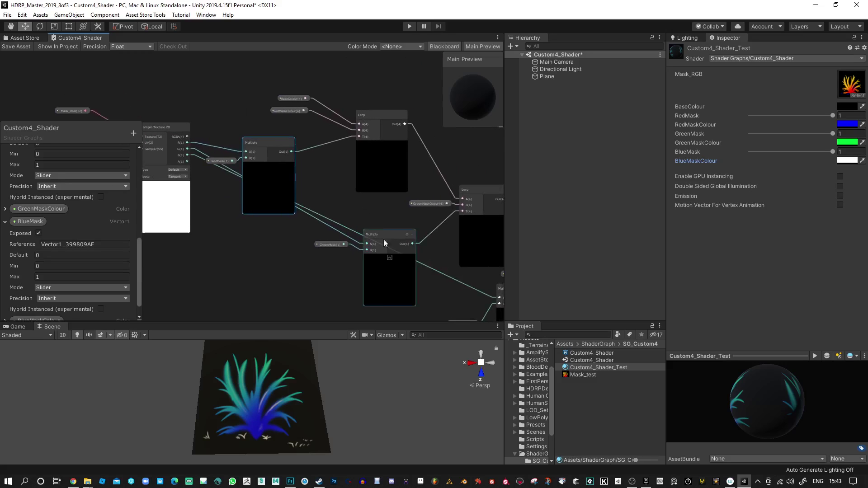
{"action": "left_click_drag", "start_coordinate": [321, 245], "coordinate": [224, 264]}
{"action": "left_click_drag", "start_coordinate": [382, 232], "coordinate": [276, 233]}
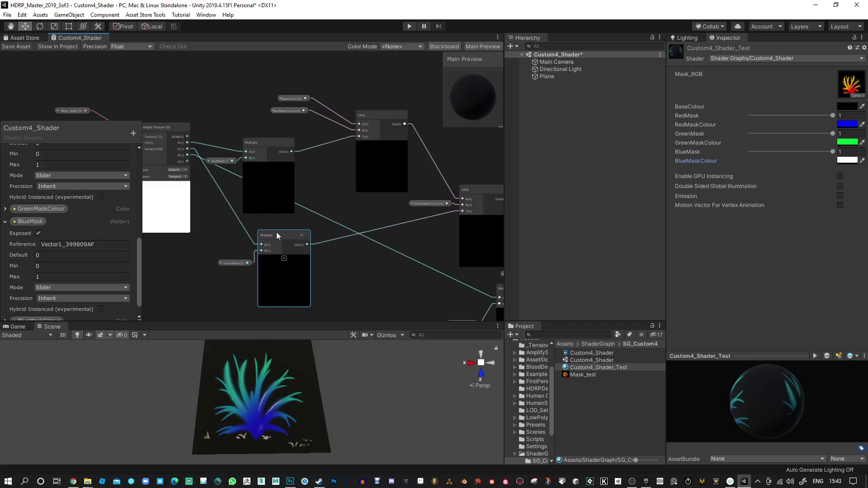
{"action": "middle_click_drag", "start_coordinate": [391, 266], "coordinate": [351, 204]}
{"action": "scroll", "coordinate": [364, 226], "scroll_direction": "down", "scroll_amount": 1}
{"action": "left_click_drag", "start_coordinate": [414, 257], "coordinate": [216, 222]}
{"action": "left_click_drag", "start_coordinate": [469, 181], "coordinate": [261, 208]}
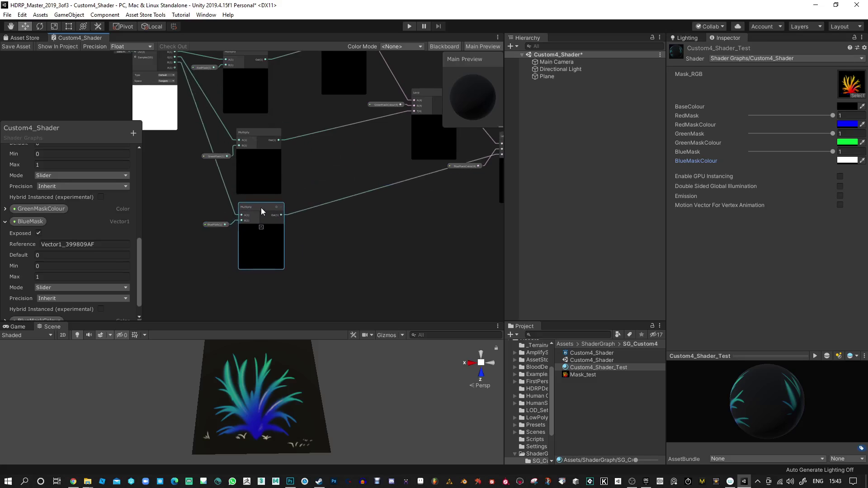
Align the red mask's Multiply node above the green and blue ones
{"action": "middle_click_drag", "start_coordinate": [277, 175], "coordinate": [308, 179]}
{"action": "scroll", "coordinate": [271, 149], "scroll_direction": "up", "scroll_amount": 1}
{"action": "left_click", "coordinate": [242, 124]}
{"action": "scroll", "coordinate": [241, 95], "scroll_direction": "up", "scroll_amount": 1}
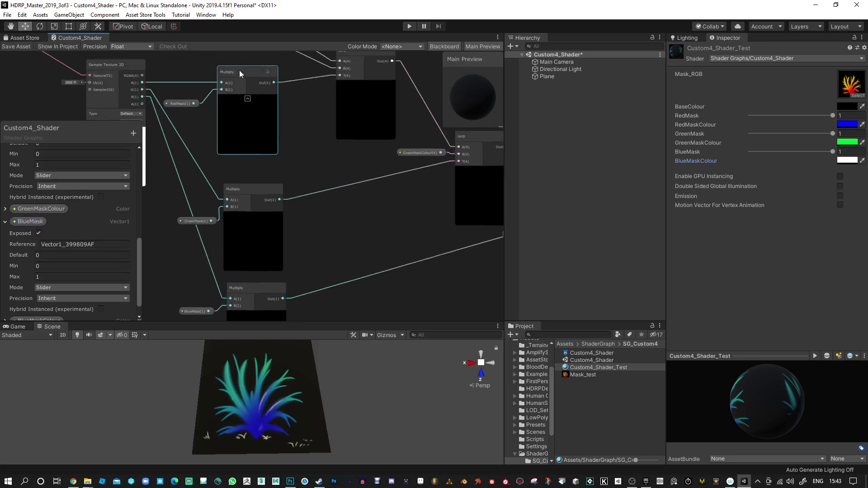
{"action": "middle_click_drag", "start_coordinate": [239, 71], "coordinate": [239, 113]}
{"action": "left_click_drag", "start_coordinate": [239, 114], "coordinate": [243, 136]}
Create an Add node beside the column of Multiply nodes
{"action": "middle_click_drag", "start_coordinate": [341, 249], "coordinate": [346, 208]}
{"action": "right_click", "coordinate": [351, 211]}
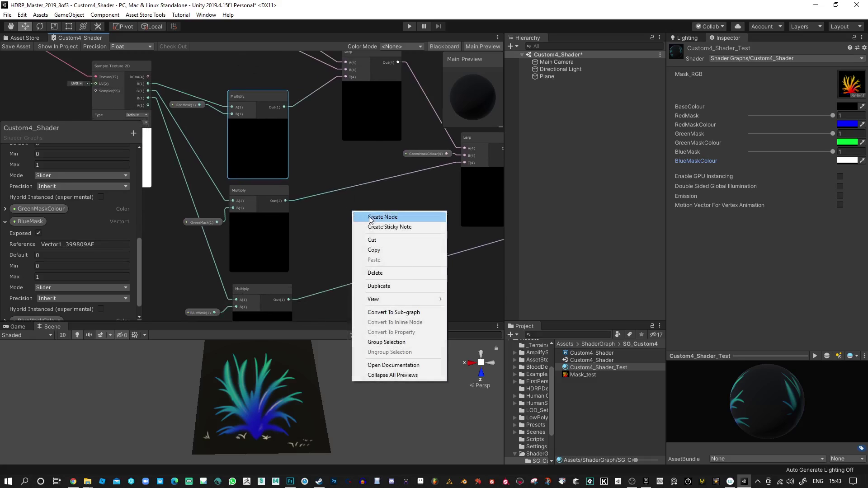
{"action": "left_click", "coordinate": [388, 218]}
{"action": "type", "text": "ad"}
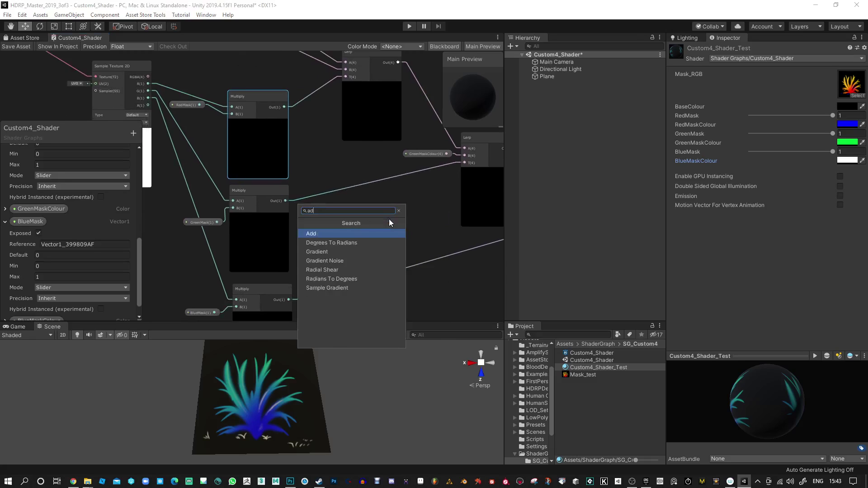
{"action": "type", "text": "d"}
{"action": "left_click", "coordinate": [348, 233]}
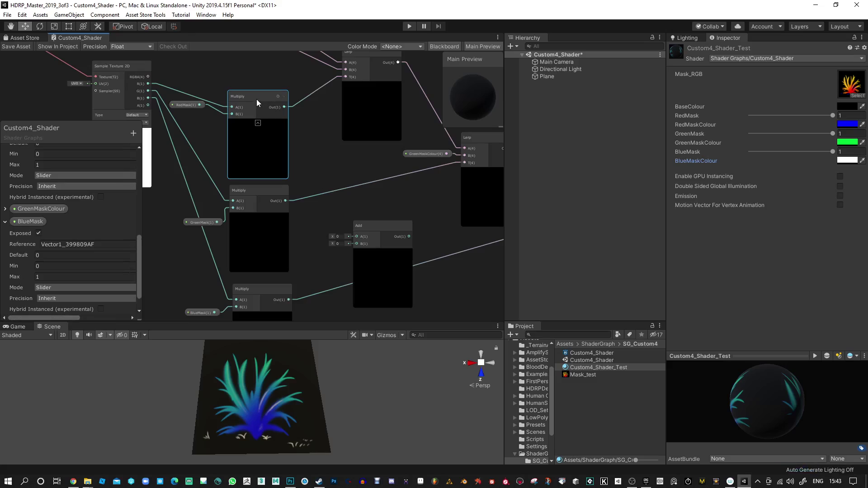
Fine-tune the positions of the red mask's Multiply node and the RedMask property feeding it
{"action": "left_click_drag", "start_coordinate": [257, 101], "coordinate": [260, 100]}
{"action": "middle_click_drag", "start_coordinate": [200, 101], "coordinate": [238, 113]}
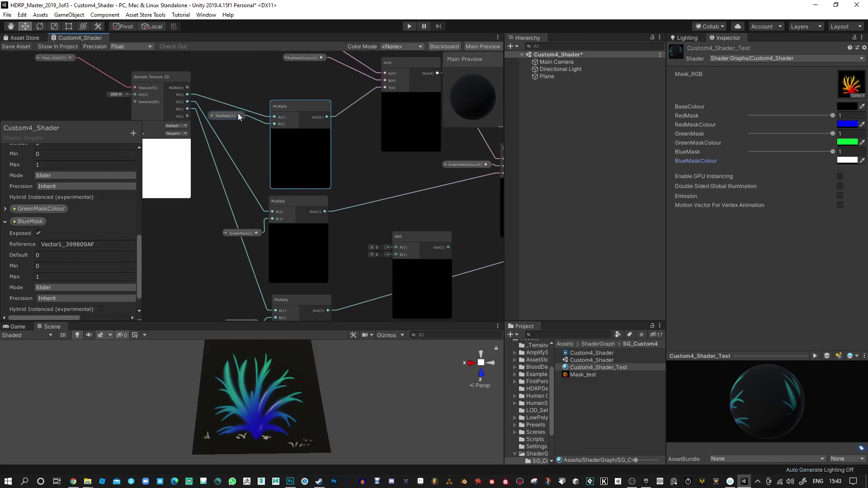
{"action": "left_click_drag", "start_coordinate": [224, 115], "coordinate": [229, 119]}
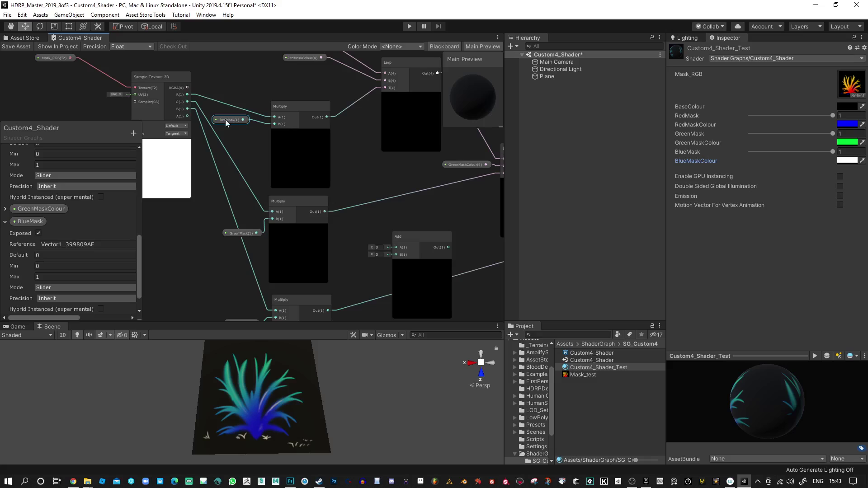
Connect the red and green Multiply outputs to the Add node's A and B inputs
{"action": "middle_click_drag", "start_coordinate": [335, 149], "coordinate": [246, 137]}
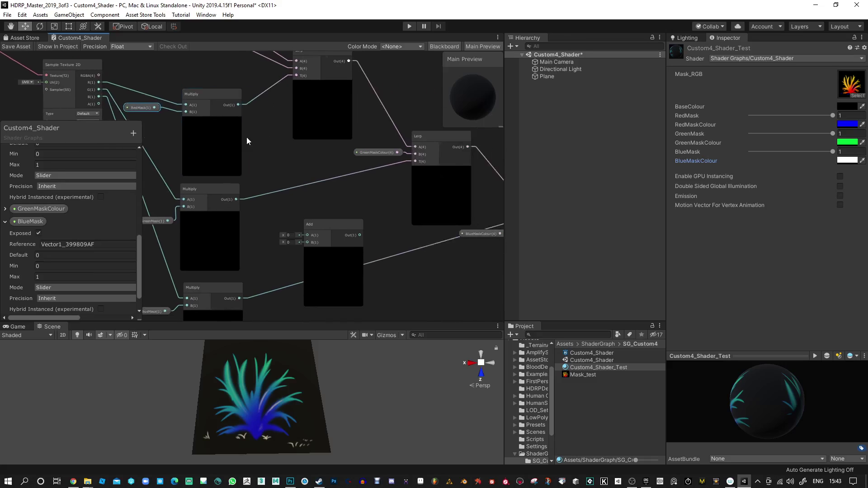
{"action": "left_click_drag", "start_coordinate": [243, 104], "coordinate": [307, 235]}
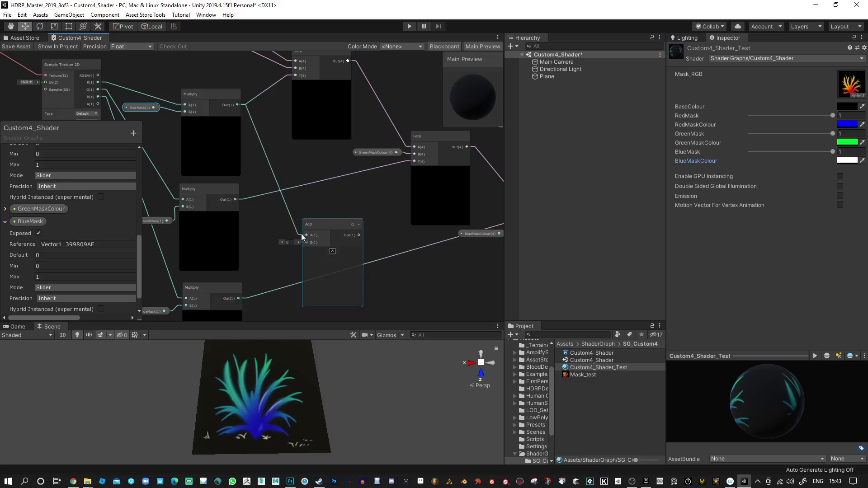
{"action": "middle_click_drag", "start_coordinate": [265, 224], "coordinate": [251, 198]}
{"action": "left_click_drag", "start_coordinate": [224, 172], "coordinate": [293, 215]}
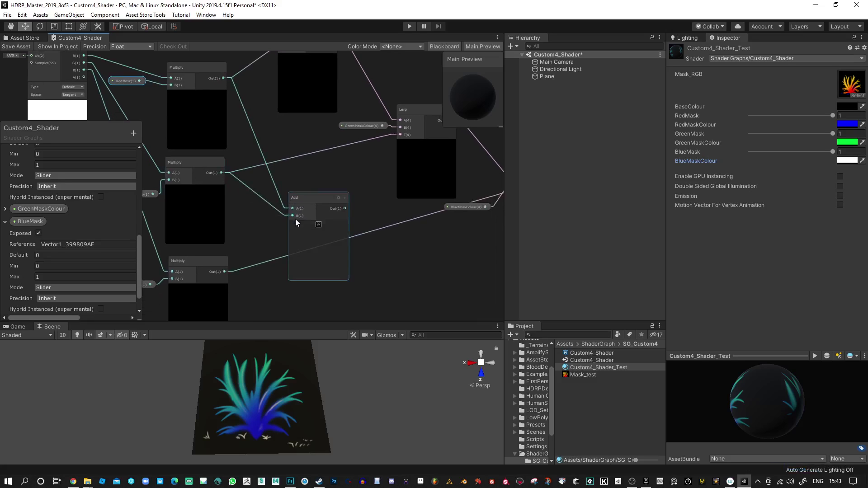
Duplicate the Add node to make room for the blue mask
{"action": "scroll", "coordinate": [357, 241], "scroll_direction": "up", "scroll_amount": 1}
{"action": "scroll", "coordinate": [289, 231], "scroll_direction": "up", "scroll_amount": 1}
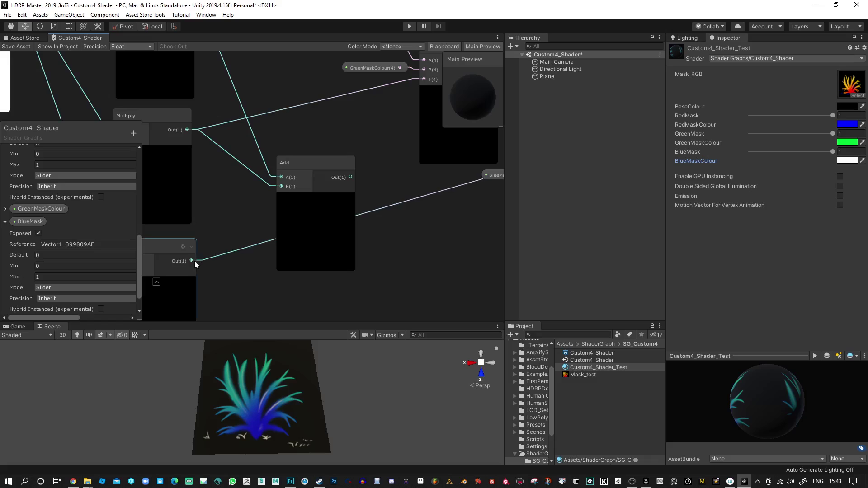
{"action": "left_click_drag", "start_coordinate": [193, 261], "coordinate": [280, 204]}
{"action": "left_click", "coordinate": [301, 174]}
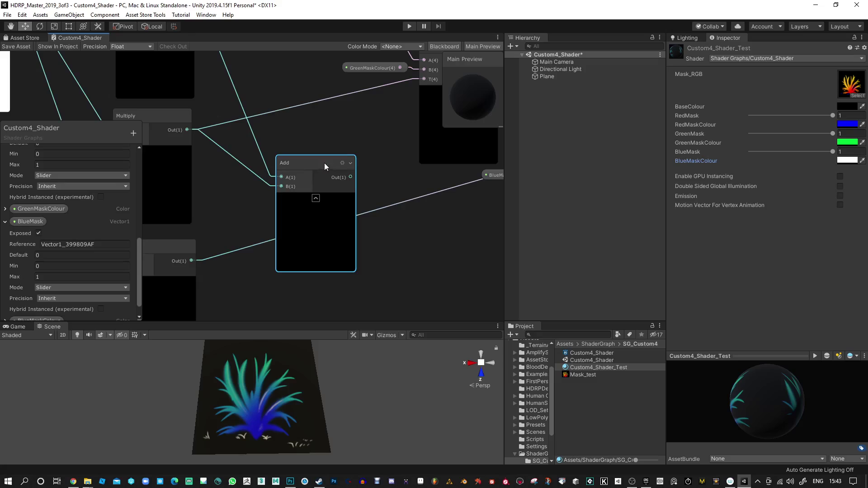
{"action": "key", "text": "ctrl+d"}
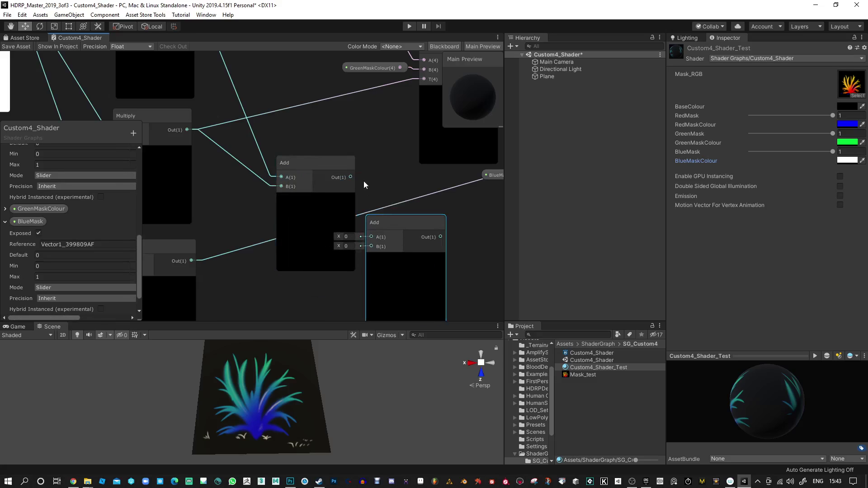
Collapse the previews of both Add nodes and move the two nodes into place
{"action": "left_click", "coordinate": [351, 162]}
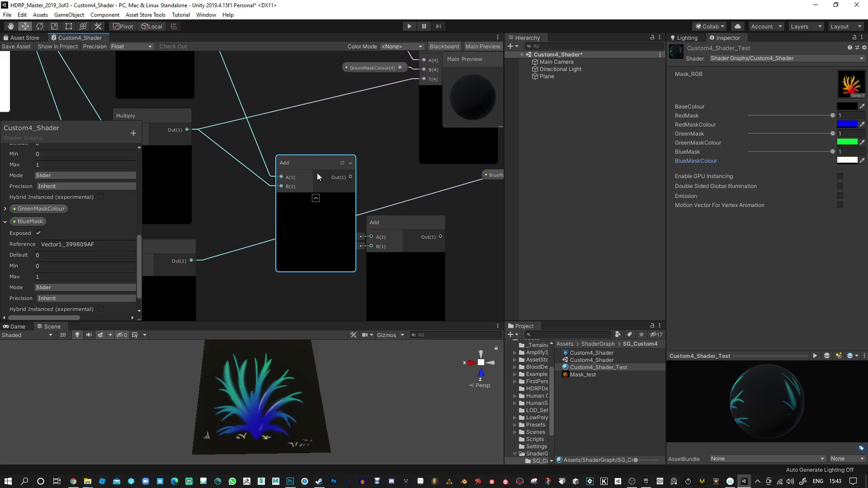
{"action": "left_click", "coordinate": [316, 198]}
{"action": "left_click_drag", "start_coordinate": [295, 165], "coordinate": [281, 157]}
{"action": "left_click", "coordinate": [405, 257]}
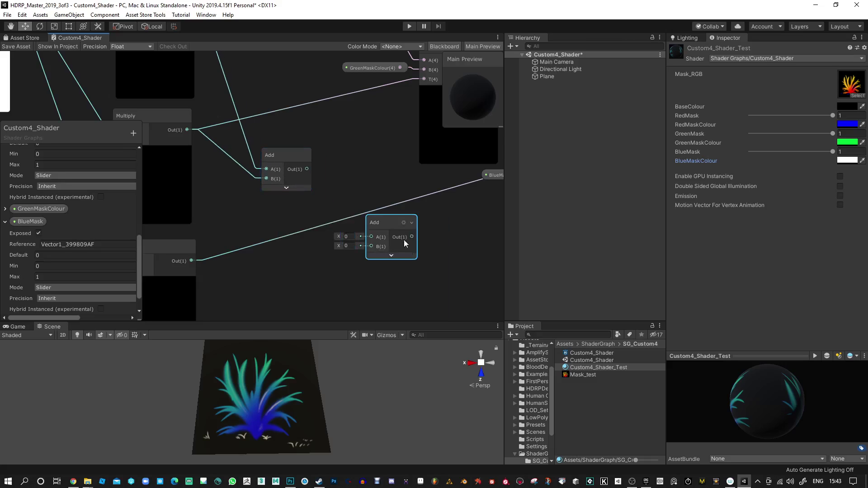
{"action": "left_click_drag", "start_coordinate": [403, 240], "coordinate": [387, 217]}
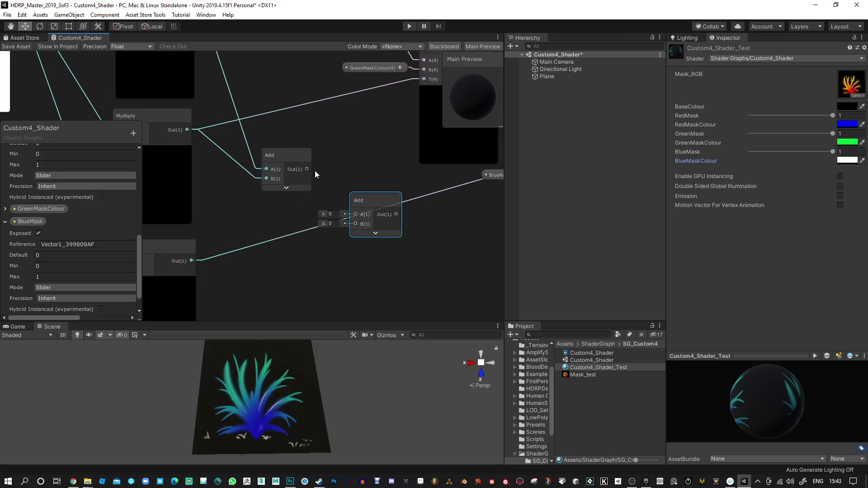
Connect the first Add and the blue Multiply outputs to the second Add's A and B inputs, placing it close beside the first Add
{"action": "left_click_drag", "start_coordinate": [307, 169], "coordinate": [356, 214]}
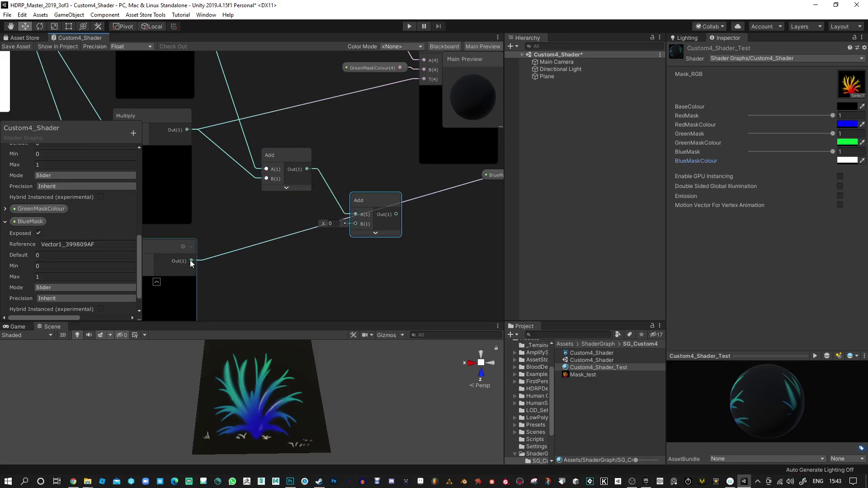
{"action": "left_click_drag", "start_coordinate": [191, 261], "coordinate": [349, 169]}
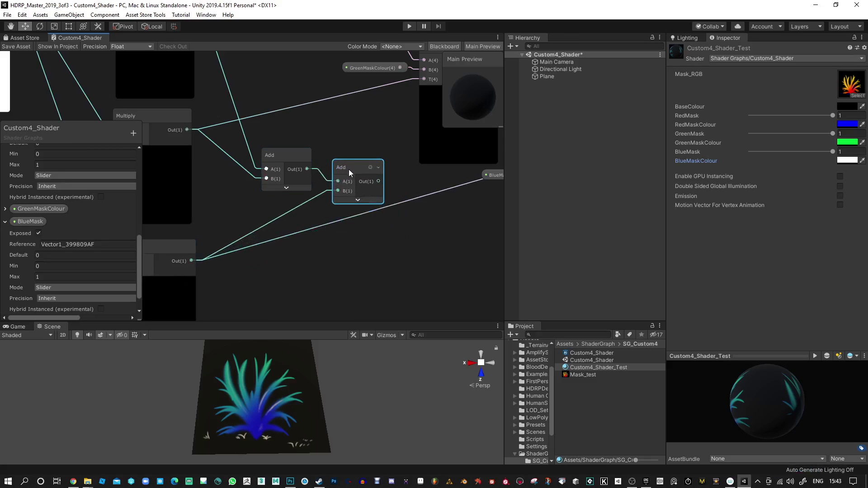
{"action": "scroll", "coordinate": [363, 243], "scroll_direction": "down", "scroll_amount": 3}
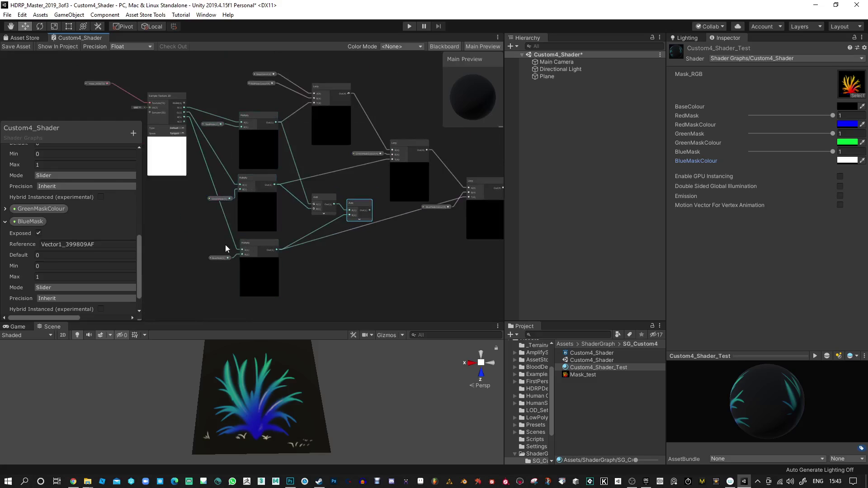
{"action": "middle_click_drag", "start_coordinate": [408, 224], "coordinate": [394, 226]}
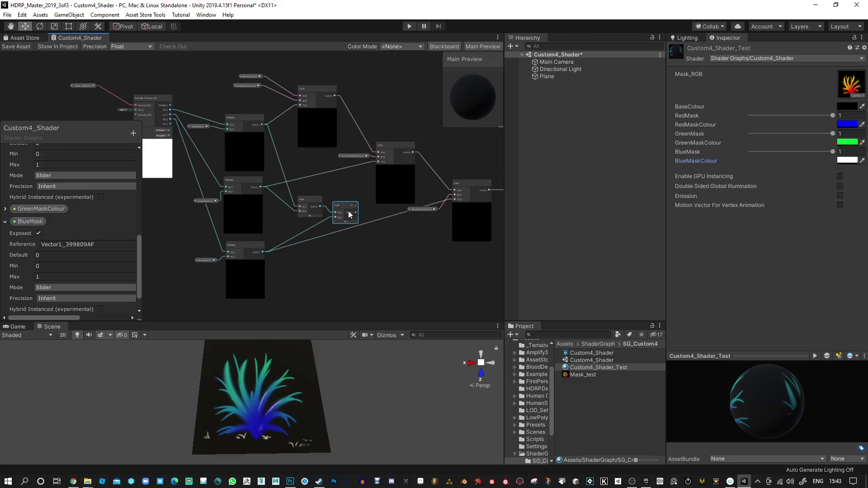
{"action": "scroll", "coordinate": [356, 247], "scroll_direction": "up", "scroll_amount": 1}
{"action": "scroll", "coordinate": [356, 248], "scroll_direction": "up", "scroll_amount": 3}
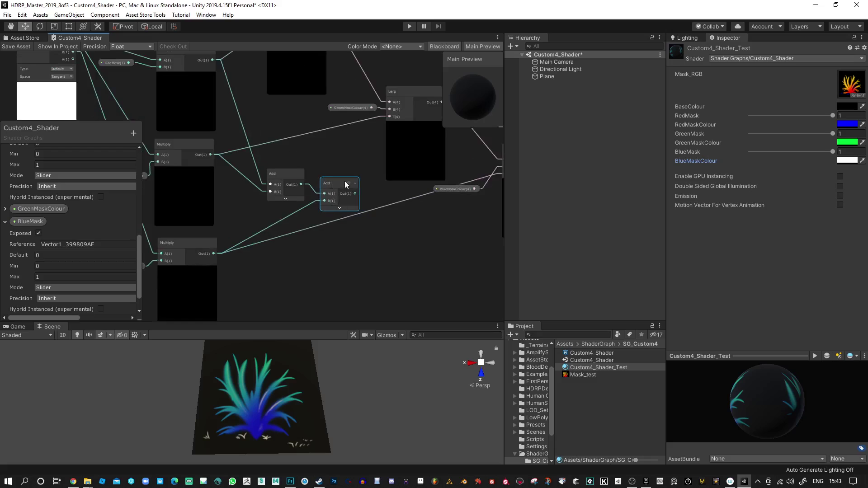
{"action": "left_click", "coordinate": [271, 172]}
{"action": "left_click_drag", "start_coordinate": [338, 183], "coordinate": [321, 185]}
Create a Clamp node and connect the second Add node's output to its In input
{"action": "scroll", "coordinate": [371, 244], "scroll_direction": "up", "scroll_amount": 1}
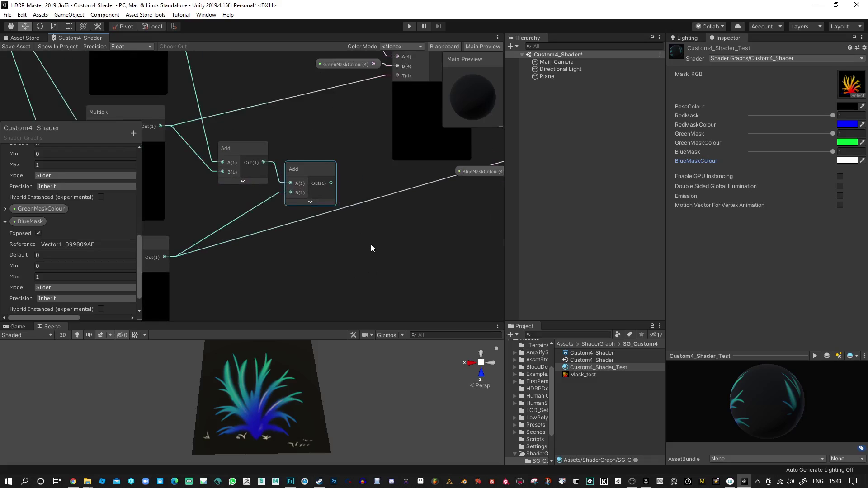
{"action": "scroll", "coordinate": [311, 223], "scroll_direction": "up", "scroll_amount": 1}
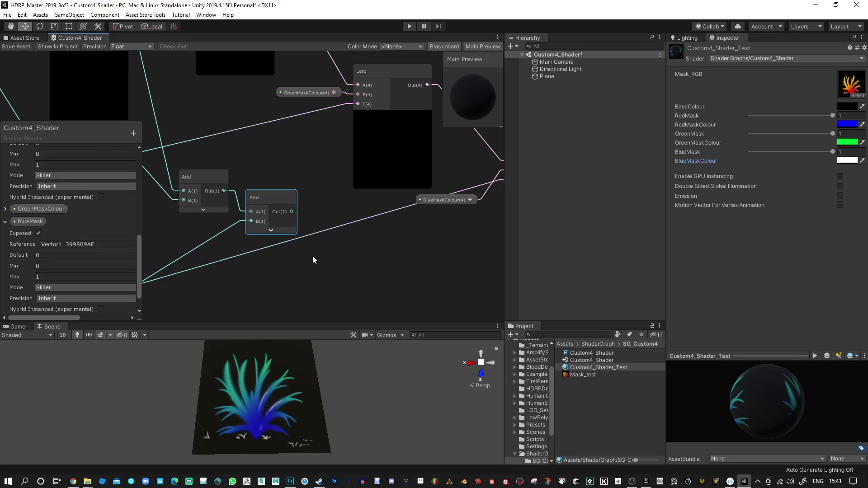
{"action": "scroll", "coordinate": [365, 251], "scroll_direction": "up", "scroll_amount": 1}
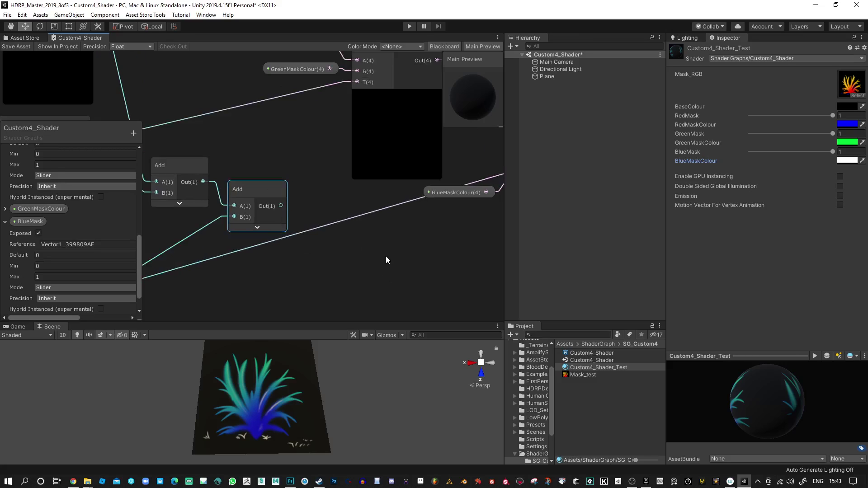
{"action": "right_click", "coordinate": [355, 227]}
{"action": "left_click", "coordinate": [383, 234]}
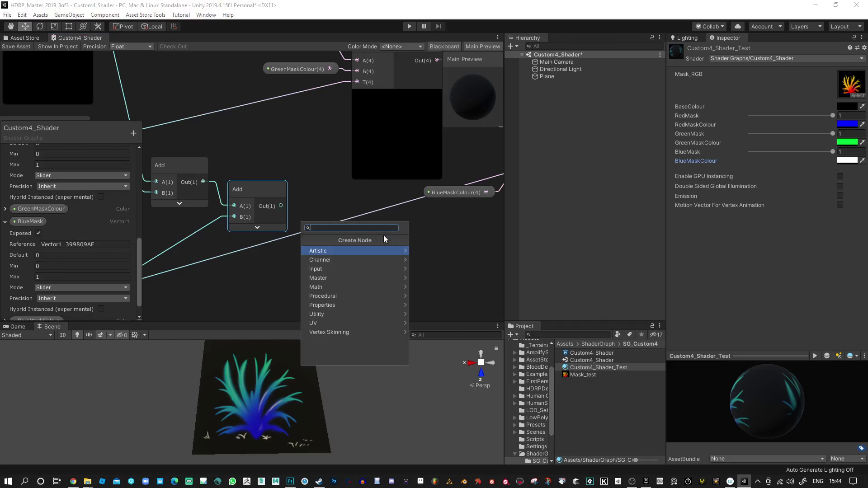
{"action": "type", "text": "clamp"}
{"action": "left_click", "coordinate": [342, 250]}
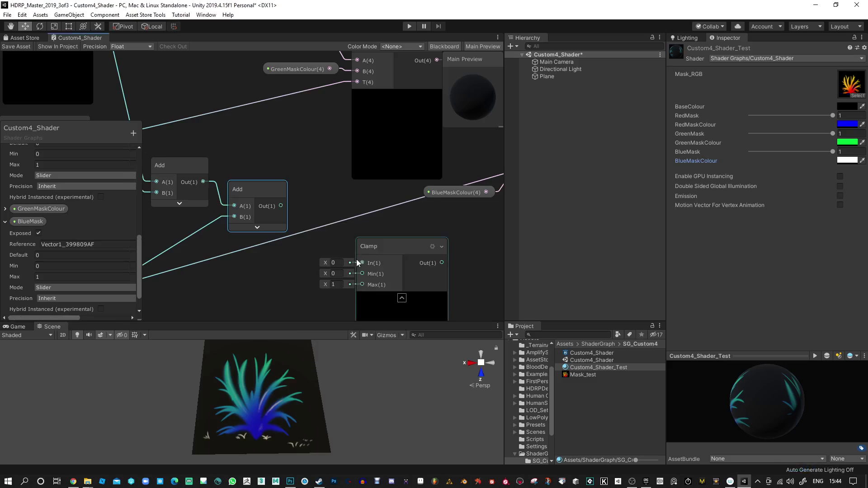
{"action": "left_click_drag", "start_coordinate": [280, 206], "coordinate": [363, 262]}
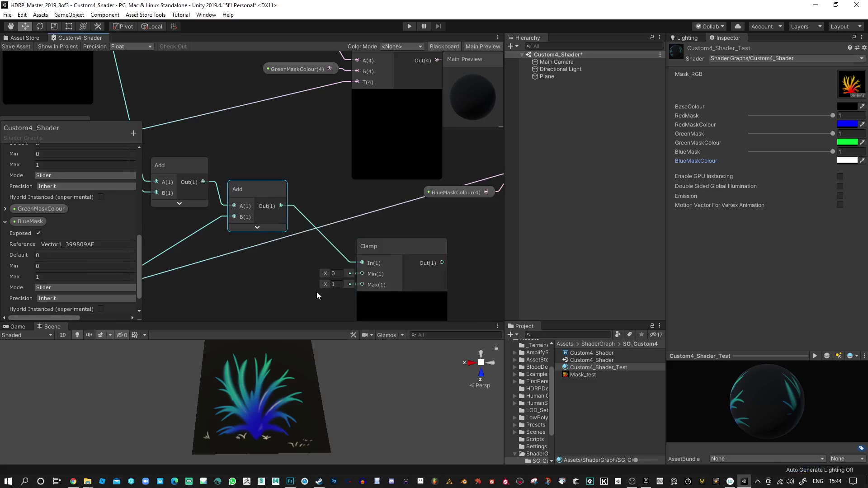
Collapse the Clamp node's preview and move the node closer to the second Add node
{"action": "middle_click_drag", "start_coordinate": [317, 292], "coordinate": [274, 268]}
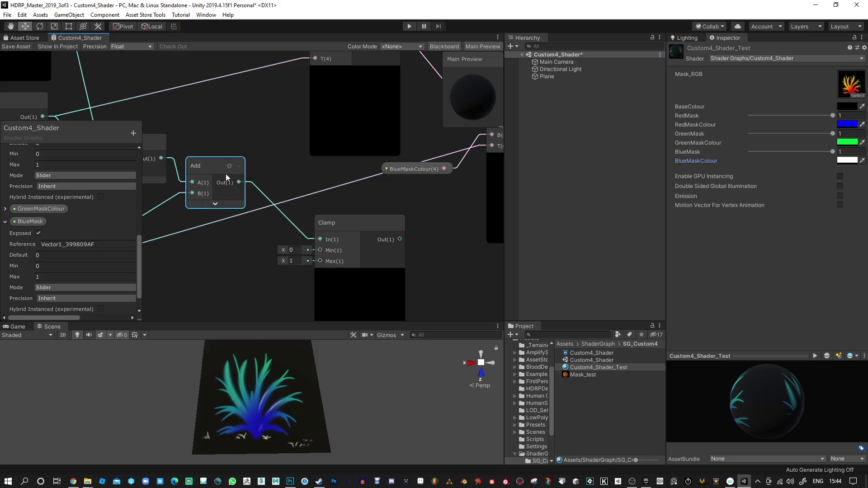
{"action": "left_click", "coordinate": [395, 265]}
{"action": "left_click", "coordinate": [360, 272]}
{"action": "left_click_drag", "start_coordinate": [339, 228], "coordinate": [323, 217]}
Connect the Clamp node's output to the PBR Master's Alpha input and save the shader asset
{"action": "scroll", "coordinate": [411, 270], "scroll_direction": "down", "scroll_amount": 2}
{"action": "middle_click_drag", "start_coordinate": [410, 270], "coordinate": [268, 300]}
{"action": "scroll", "coordinate": [290, 294], "scroll_direction": "down", "scroll_amount": 1}
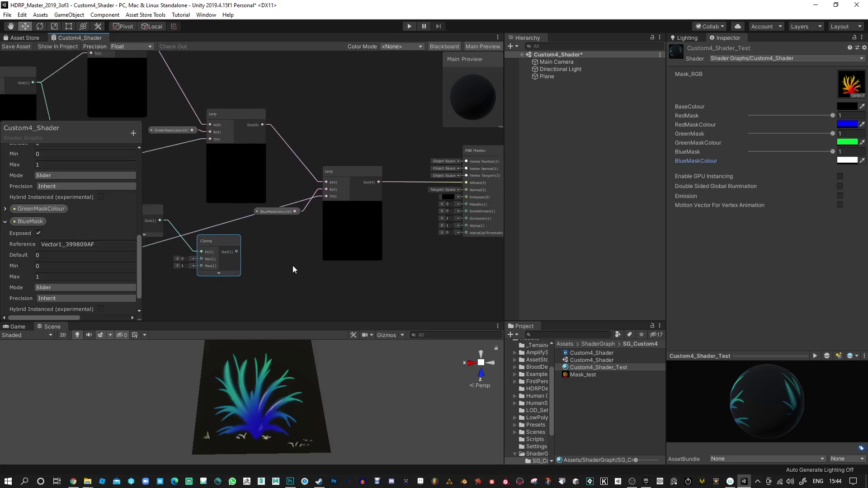
{"action": "middle_click_drag", "start_coordinate": [292, 265], "coordinate": [266, 235]}
{"action": "left_click_drag", "start_coordinate": [246, 229], "coordinate": [428, 191]}
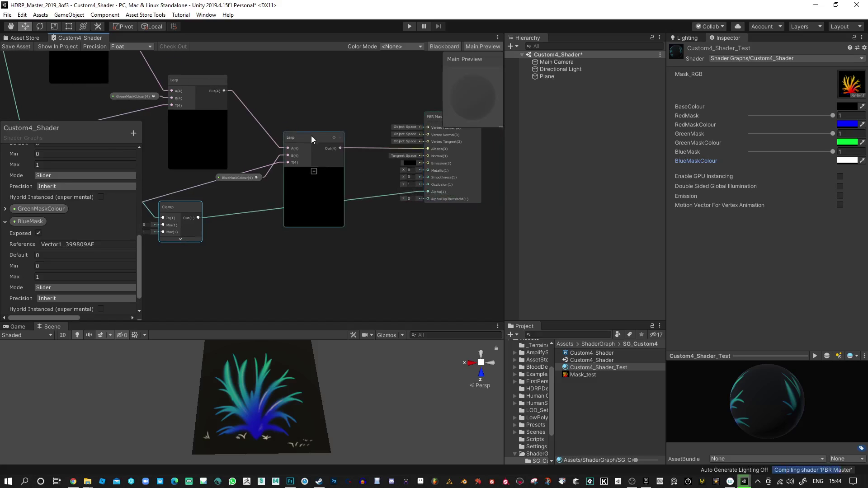
{"action": "mouse_move", "coordinate": [311, 136]}
{"action": "left_mouse_down"}
{"action": "mouse_move", "coordinate": [304, 88]}
{"action": "mouse_move", "coordinate": [300, 135]}
{"action": "left_mouse_up"}
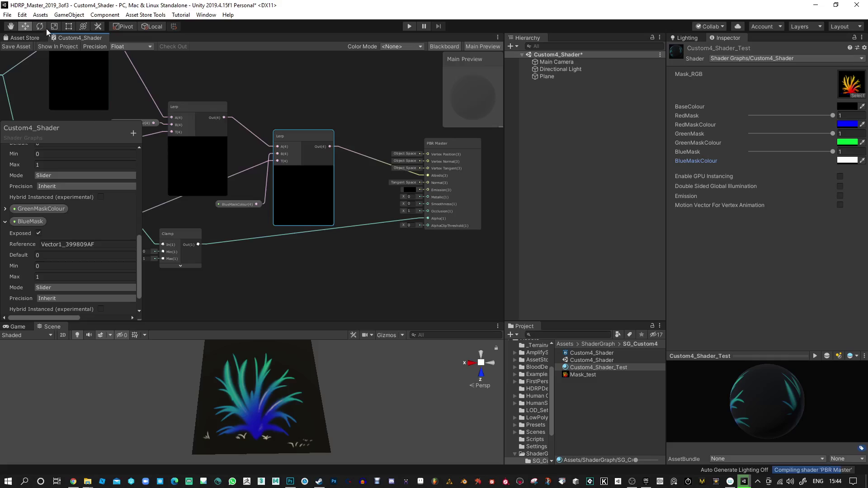
{"action": "left_click", "coordinate": [21, 47]}
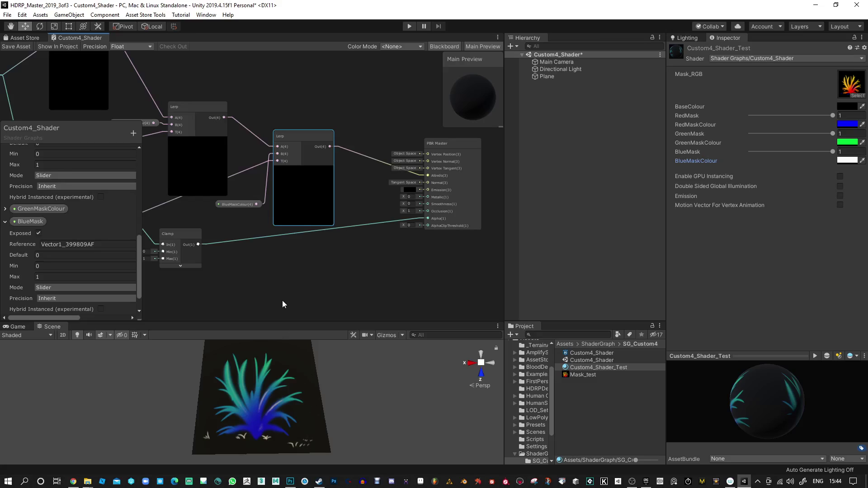
Set the PBR Master's Surface option to Transparent, save the shader asset and inspect the plane in the scene
{"action": "left_click", "coordinate": [446, 144]}
{"action": "key", "text": "f"}
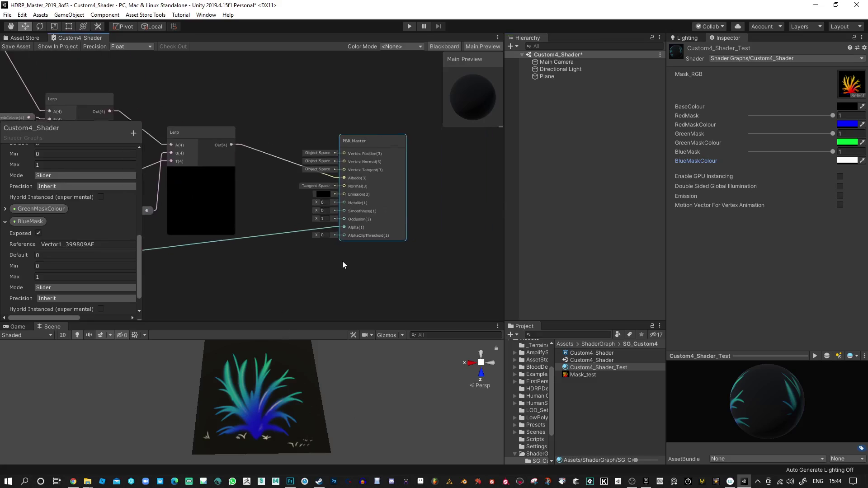
{"action": "scroll", "coordinate": [445, 155], "scroll_direction": "up", "scroll_amount": 2}
{"action": "left_click", "coordinate": [389, 137]}
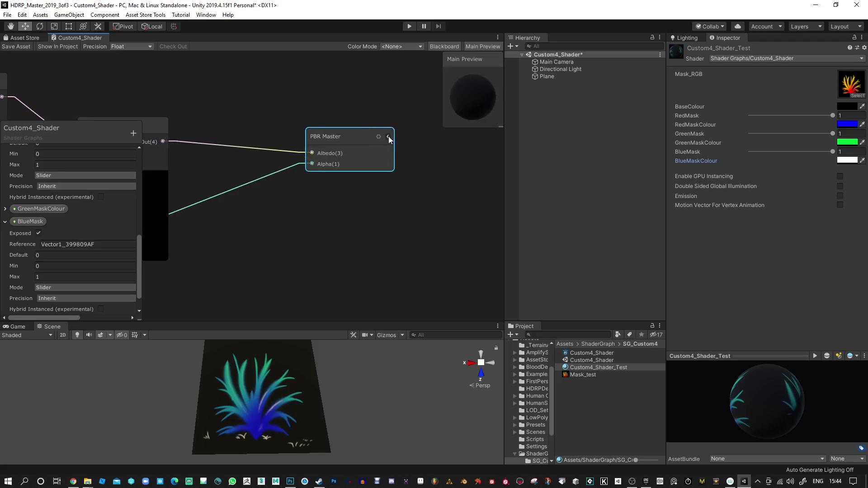
{"action": "left_click", "coordinate": [389, 137]}
{"action": "left_click", "coordinate": [379, 136]}
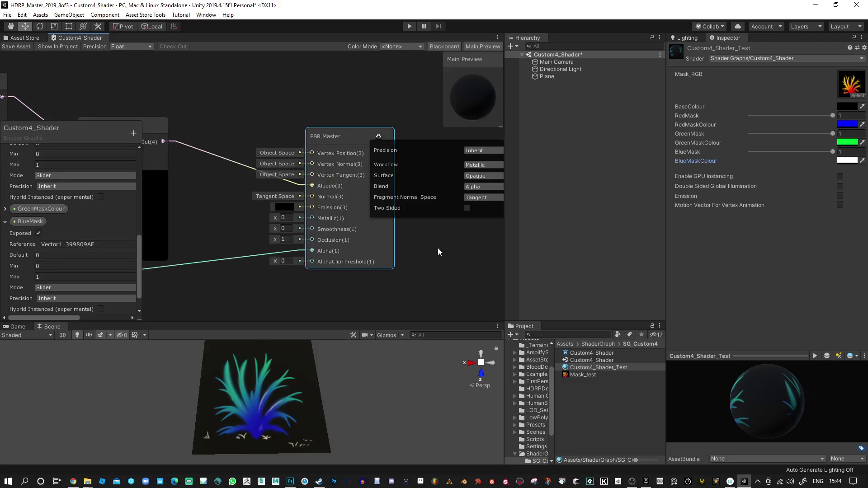
{"action": "middle_click_drag", "start_coordinate": [451, 259], "coordinate": [404, 262]}
{"action": "left_click", "coordinate": [444, 177]}
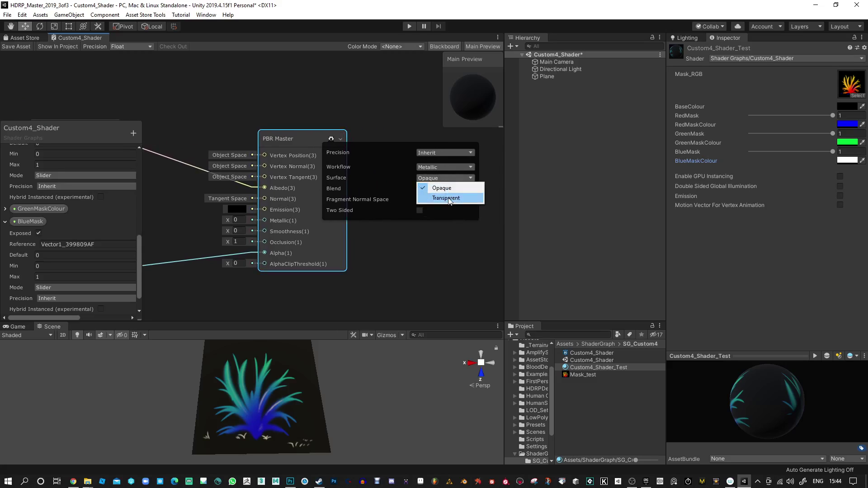
{"action": "left_click", "coordinate": [448, 199]}
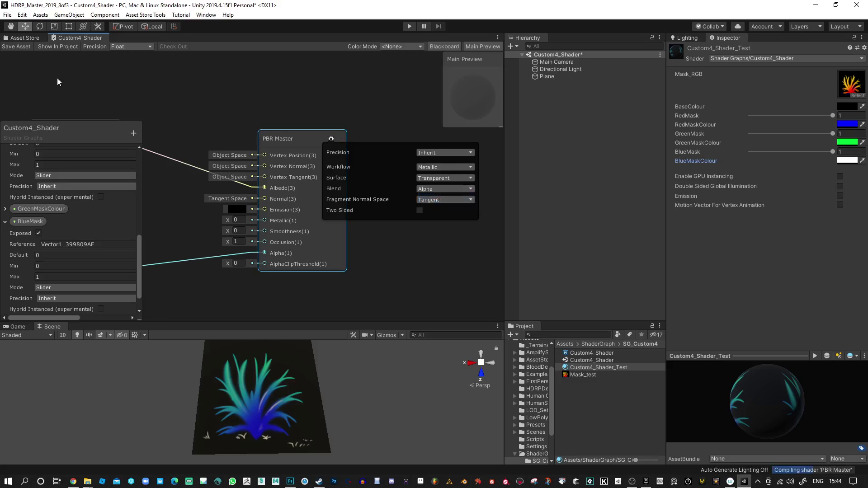
{"action": "left_click", "coordinate": [15, 50]}
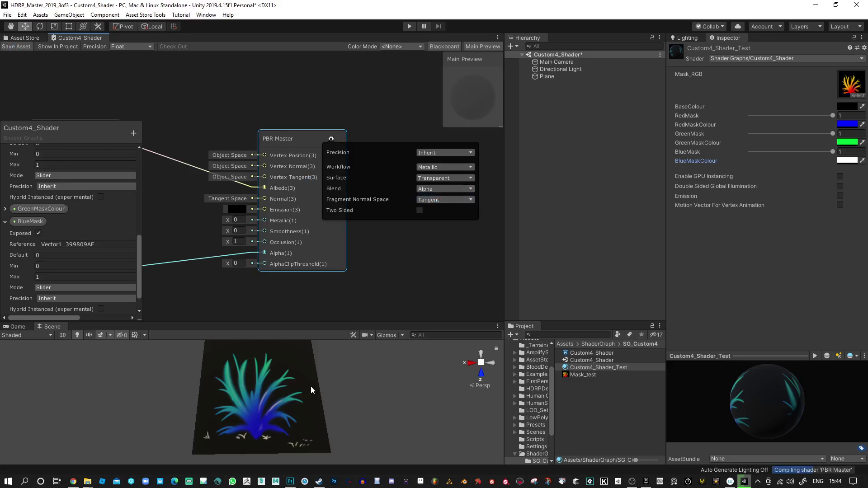
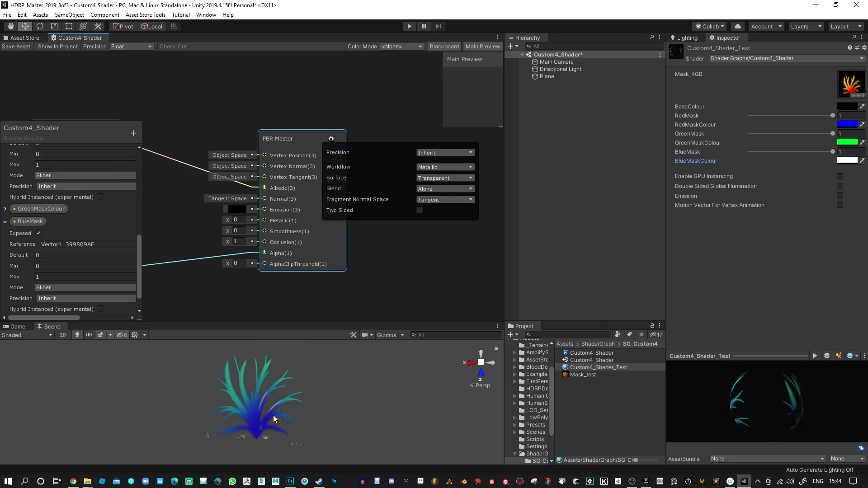
{"action": "left_click_drag", "start_coordinate": [274, 419], "coordinate": [276, 384], "text": "alt"}
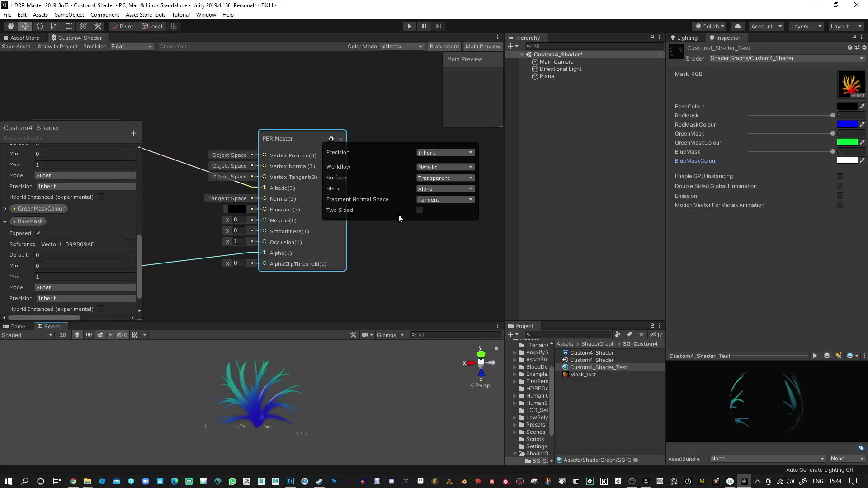
Set the PBR Master's Surface option back to Opaque and look through its other settings
{"action": "left_click", "coordinate": [440, 178]}
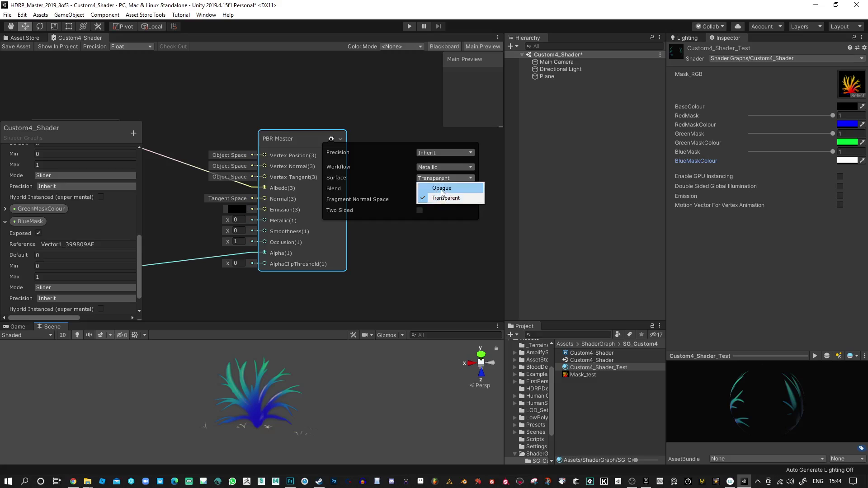
{"action": "left_click", "coordinate": [441, 189]}
{"action": "left_click", "coordinate": [441, 190]}
{"action": "left_click", "coordinate": [441, 189]}
{"action": "left_click", "coordinate": [437, 199]}
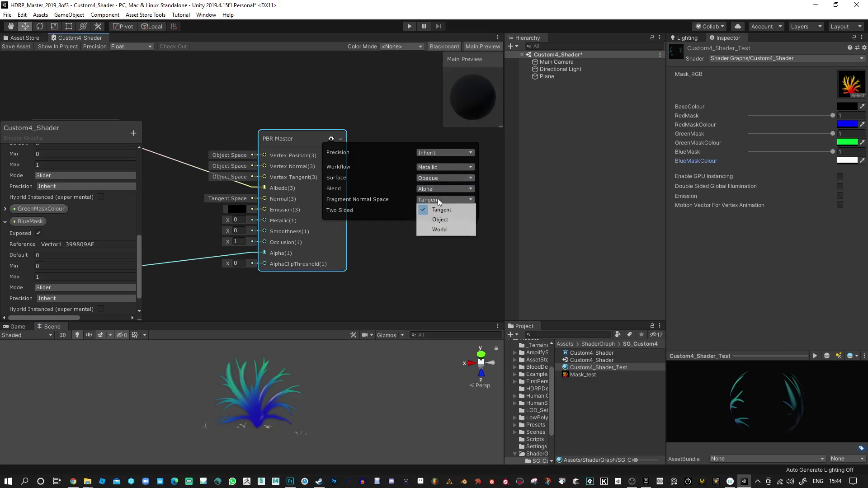
{"action": "left_click", "coordinate": [438, 199]}
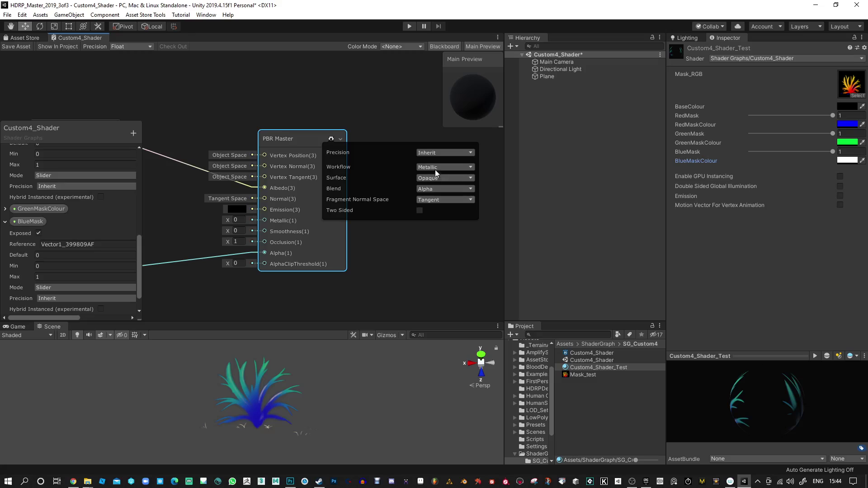
{"action": "left_click", "coordinate": [435, 169]}
{"action": "left_click", "coordinate": [434, 153]}
{"action": "middle_click_drag", "start_coordinate": [398, 229], "coordinate": [451, 224]}
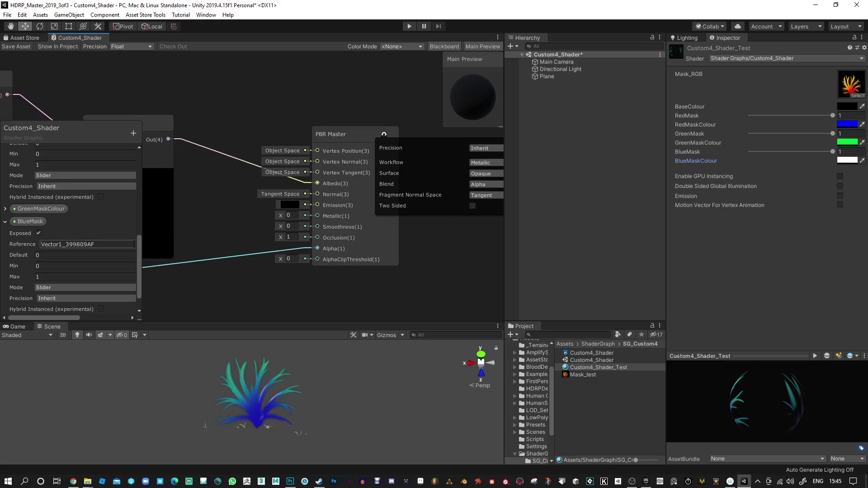
{"action": "left_click", "coordinate": [394, 134]}
{"action": "left_click", "coordinate": [393, 134]}
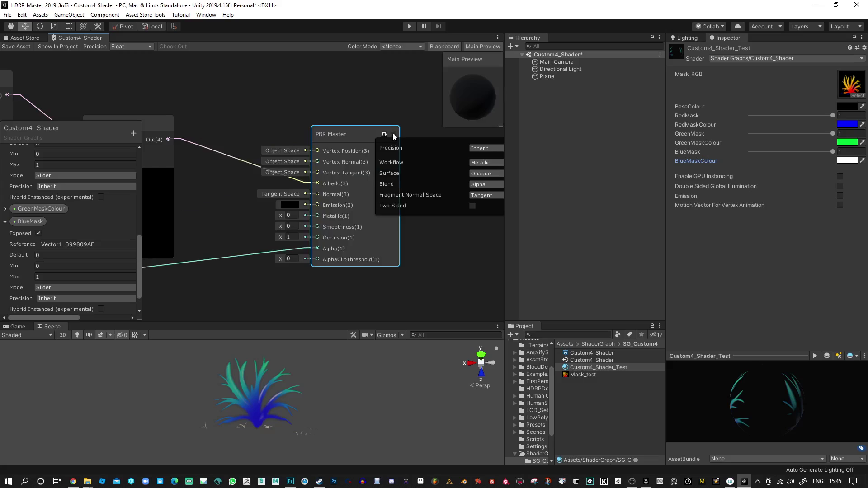
Collapse the Mask_RGB, BaseColour and GreenMask property details in the Blackboard
{"action": "scroll", "coordinate": [53, 242], "scroll_direction": "down", "scroll_amount": 1}
{"action": "scroll", "coordinate": [56, 242], "scroll_direction": "up", "scroll_amount": 5}
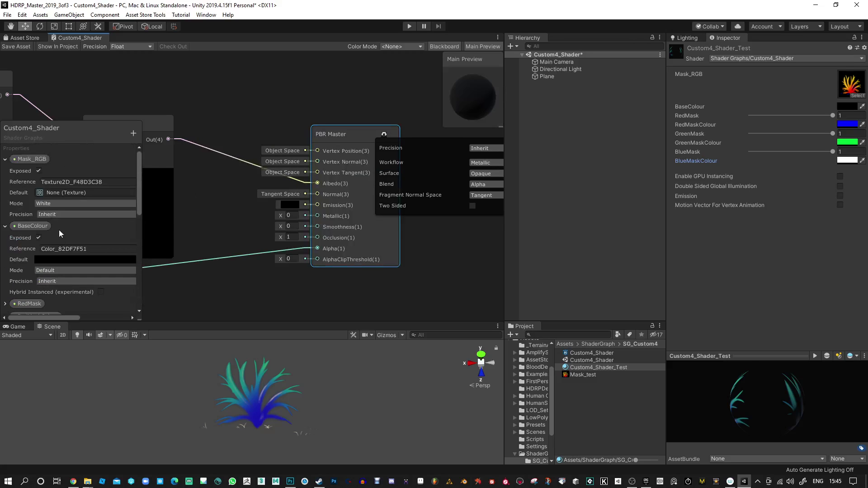
{"action": "left_click", "coordinate": [6, 160]}
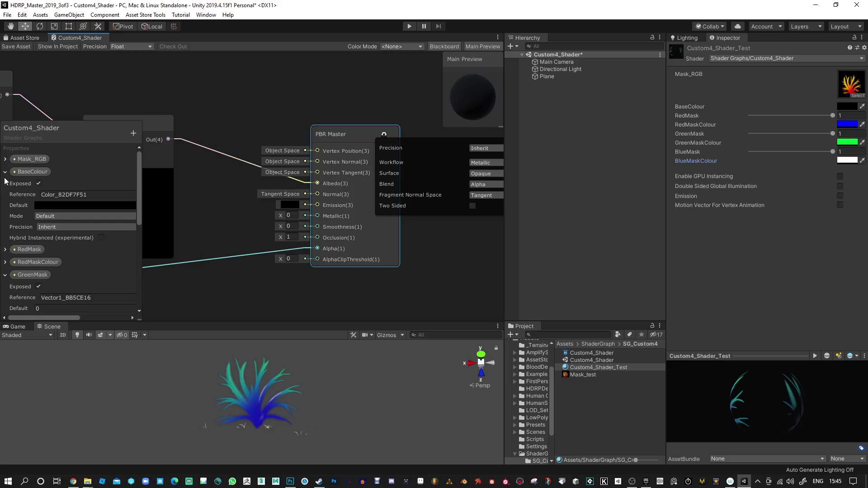
{"action": "left_click", "coordinate": [5, 172]}
{"action": "left_click", "coordinate": [5, 211]}
Add a Vector1 property named AlphaClip to the shader graph
{"action": "middle_click_drag", "start_coordinate": [189, 203], "coordinate": [300, 191]}
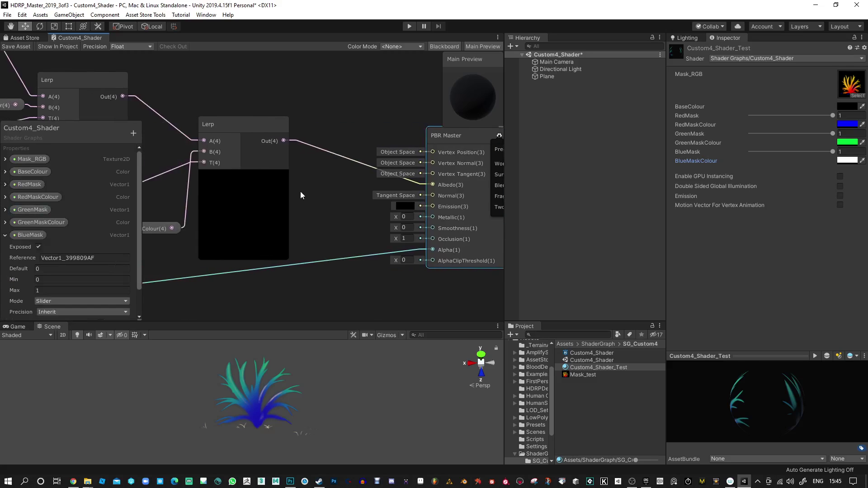
{"action": "middle_click_drag", "start_coordinate": [348, 238], "coordinate": [307, 247]}
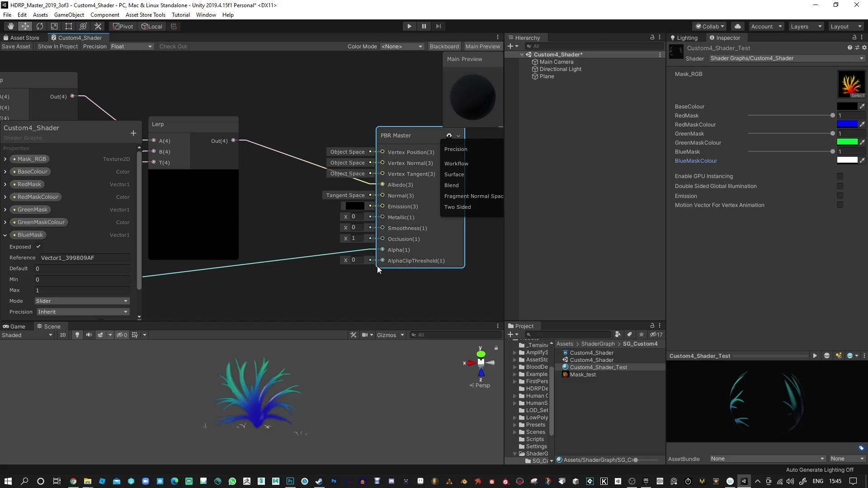
{"action": "middle_click_drag", "start_coordinate": [402, 264], "coordinate": [373, 257]}
{"action": "right_click", "coordinate": [320, 255]}
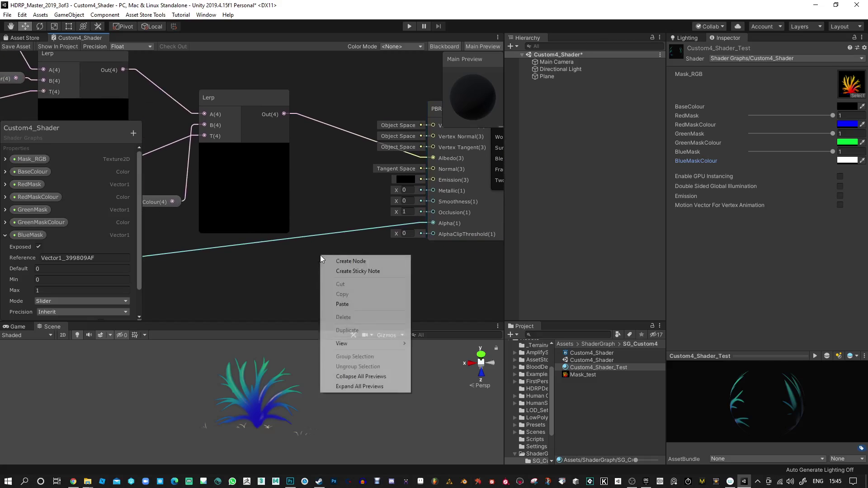
{"action": "left_click", "coordinate": [133, 134]}
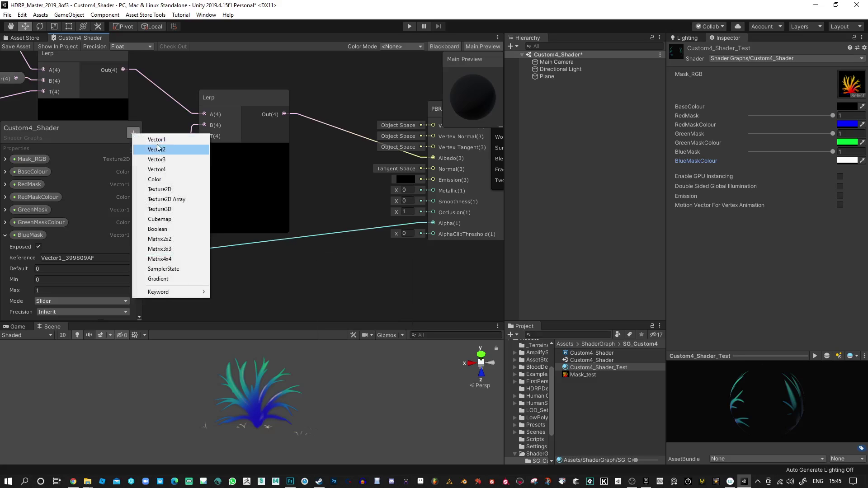
{"action": "left_click", "coordinate": [154, 139]}
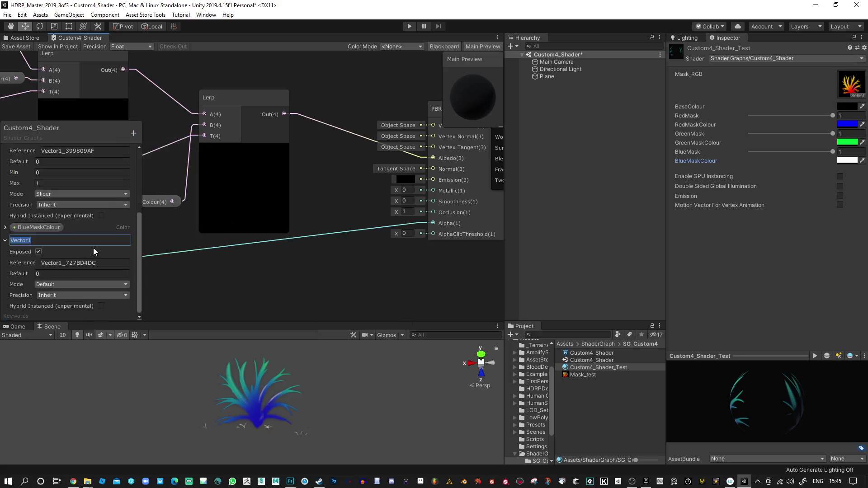
{"action": "type", "text": "AlphaClip"}
{"action": "key", "text": "Return"}
Set the AlphaClip property's default to 0.5 and its mode to Slider
{"action": "key", "text": "Tab"}
{"action": "key", "text": "Tab"}
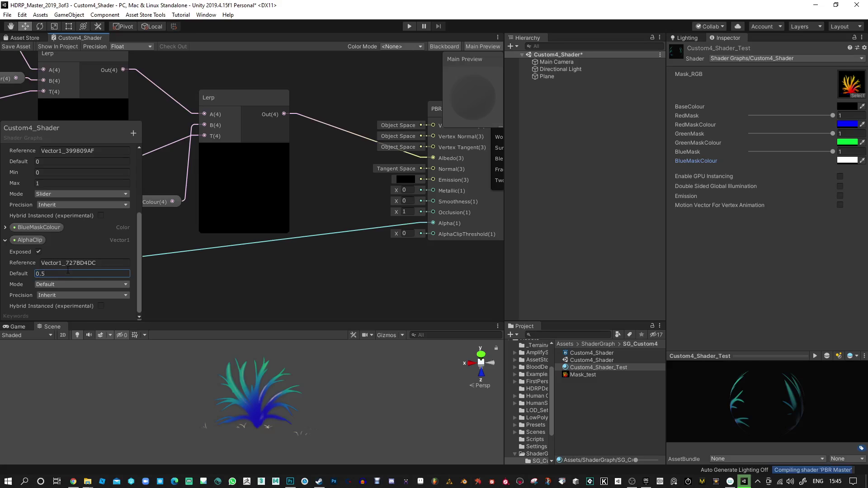
{"action": "left_click", "coordinate": [83, 284]}
{"action": "left_click", "coordinate": [68, 305]}
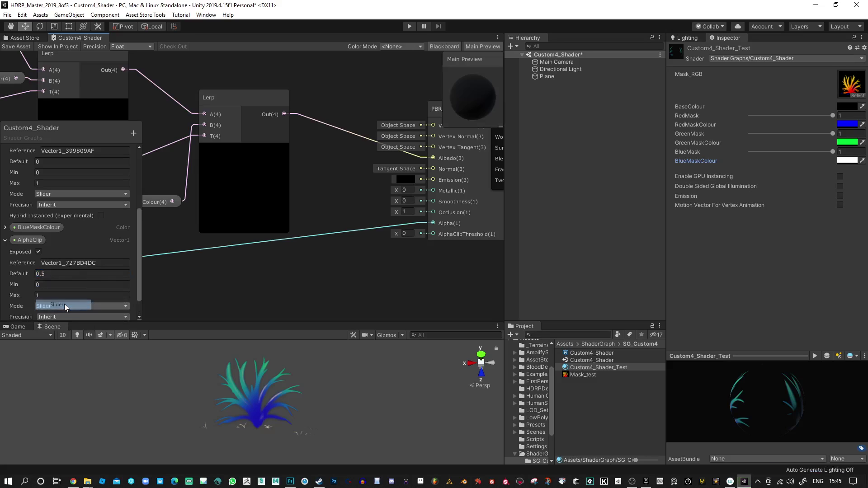
Place the AlphaClip property in the graph connected to the PBR Master's AlphaClipThreshold input, and save the shader asset
{"action": "left_click_drag", "start_coordinate": [31, 240], "coordinate": [433, 234]}
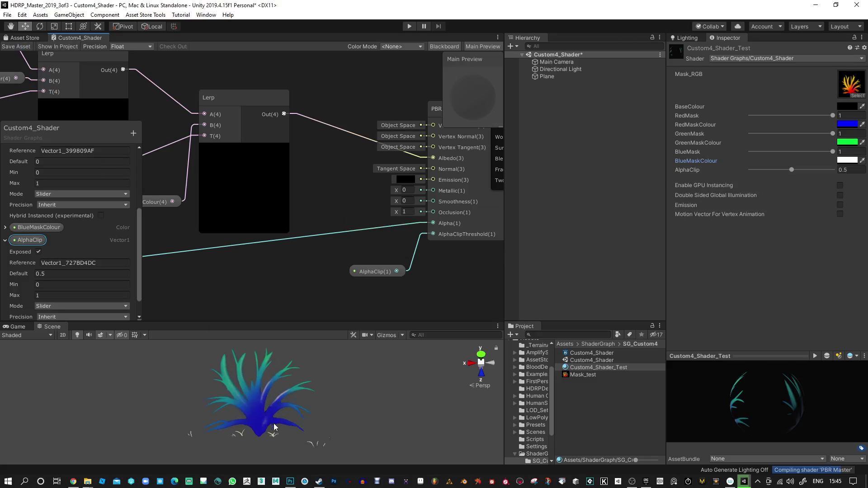
{"action": "scroll", "coordinate": [280, 428], "scroll_direction": "up", "scroll_amount": 5}
{"action": "scroll", "coordinate": [341, 415], "scroll_direction": "down", "scroll_amount": 3}
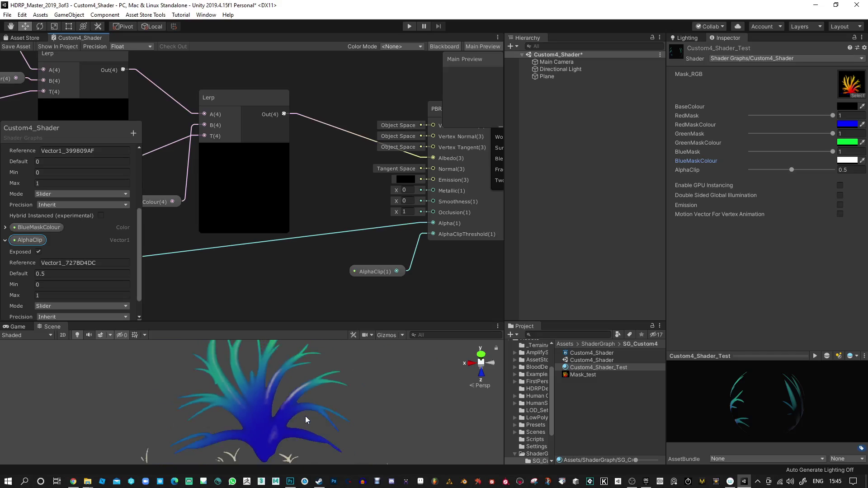
Enlarge the Scene view and test the material's mask sliders, leaving all three masks at 1 and AlphaClip at about 0.528
{"action": "left_click_drag", "start_coordinate": [786, 169], "coordinate": [809, 185]}
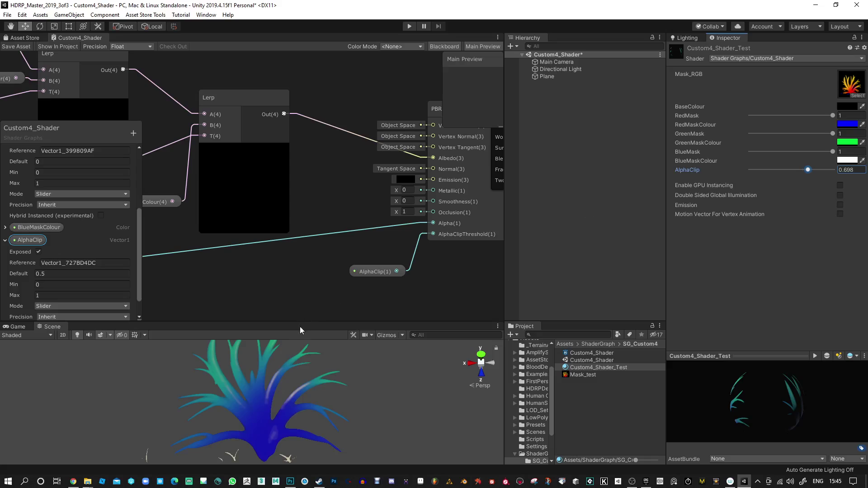
{"action": "left_click_drag", "start_coordinate": [299, 324], "coordinate": [304, 225]}
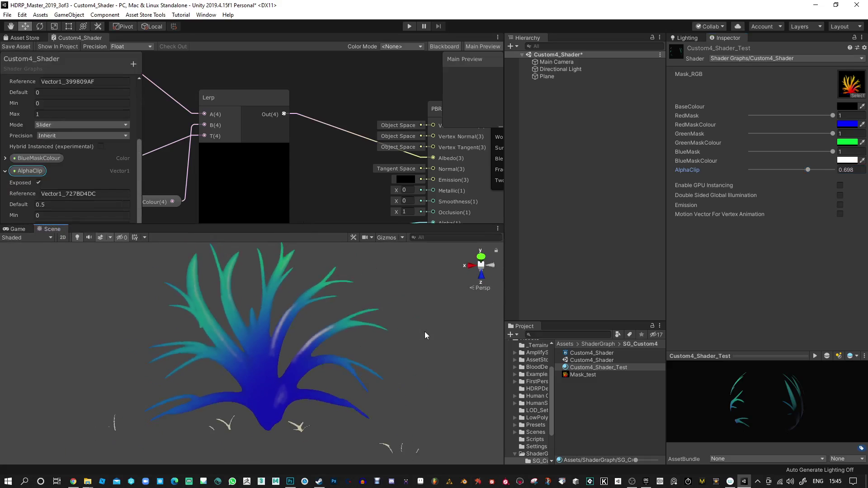
{"action": "left_click_drag", "start_coordinate": [833, 152], "coordinate": [849, 136]}
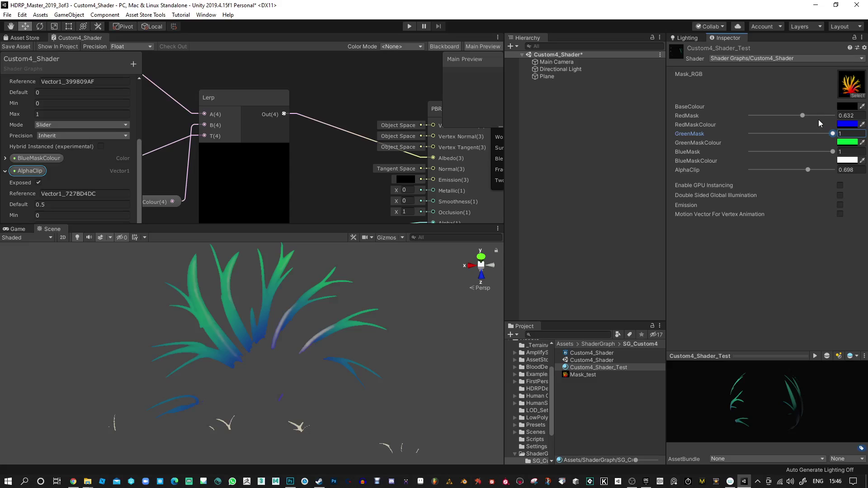
{"action": "left_click_drag", "start_coordinate": [803, 115], "coordinate": [794, 168]}
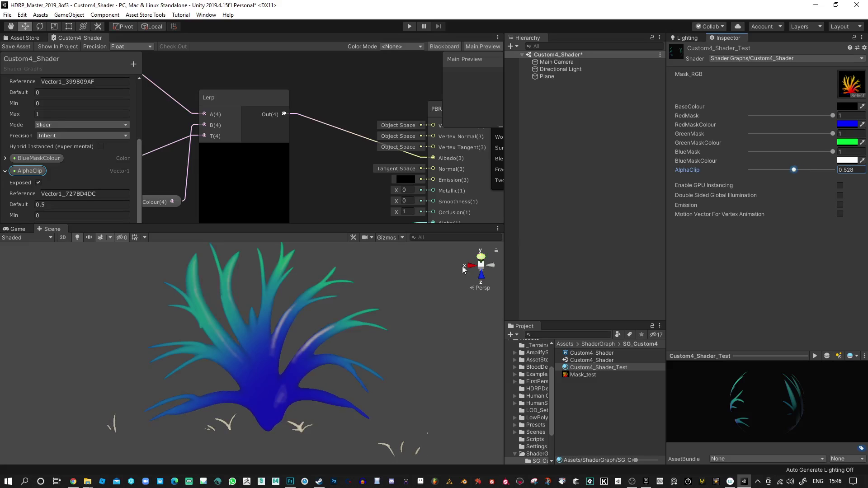
Enable the Two Sided option in the PBR Master node's settings
{"action": "scroll", "coordinate": [195, 170], "scroll_direction": "down", "scroll_amount": 4}
{"action": "middle_click_drag", "start_coordinate": [435, 193], "coordinate": [380, 190]}
{"action": "scroll", "coordinate": [380, 190], "scroll_direction": "up", "scroll_amount": 3}
{"action": "scroll", "coordinate": [292, 165], "scroll_direction": "up", "scroll_amount": 1}
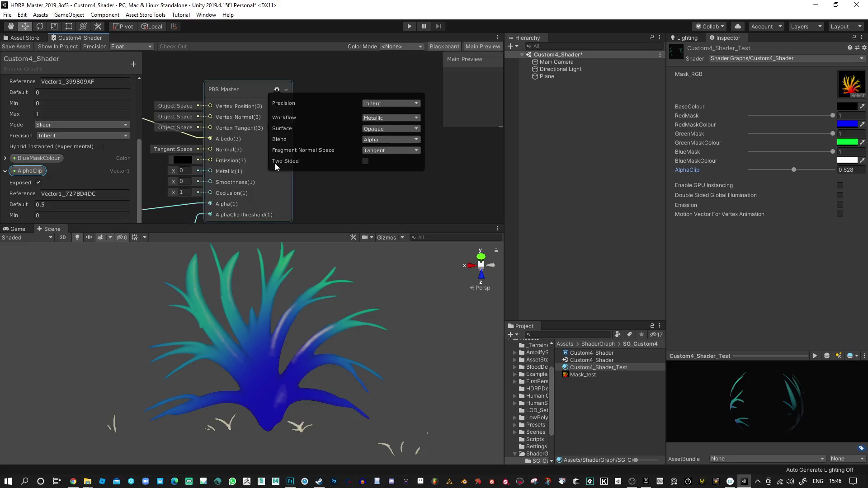
{"action": "left_click", "coordinate": [365, 161]}
{"action": "scroll", "coordinate": [340, 283], "scroll_direction": "down", "scroll_amount": 1}
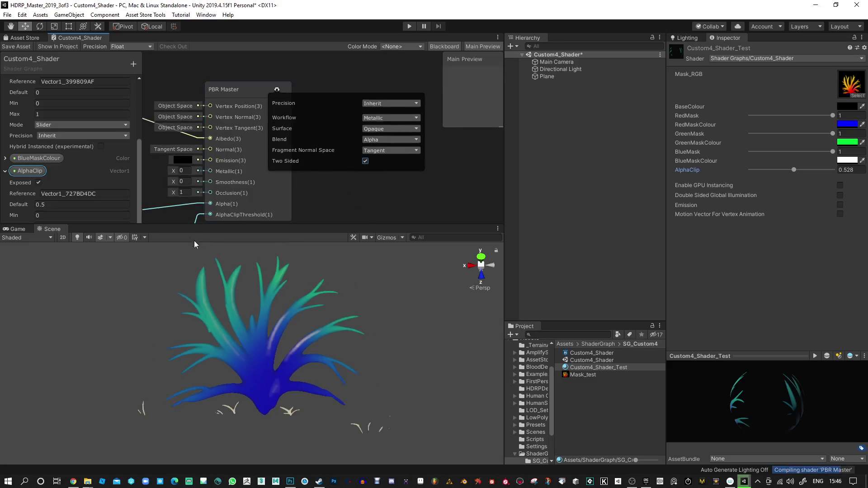
Save the shader asset and inspect the plane from below and above in the Scene view to check two-sided rendering
{"action": "left_click", "coordinate": [24, 38]}
{"action": "left_click", "coordinate": [74, 38]}
{"action": "left_click_drag", "start_coordinate": [144, 308], "coordinate": [335, 327], "text": "alt"}
{"action": "left_click", "coordinate": [266, 333]}
{"action": "left_click", "coordinate": [270, 319]}
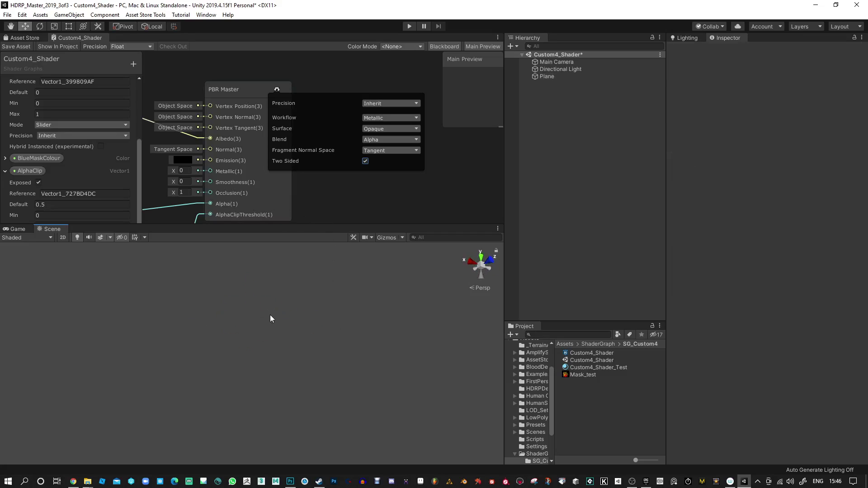
{"action": "left_click", "coordinate": [19, 46]}
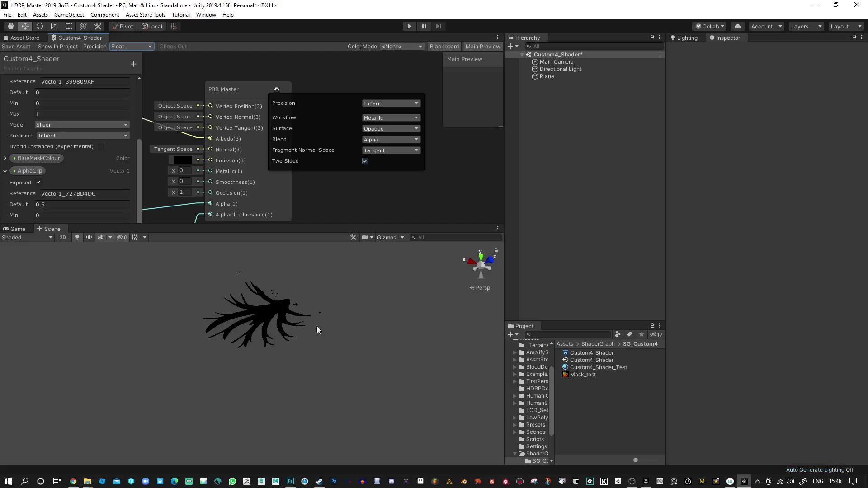
{"action": "mouse_move", "coordinate": [316, 326]}
{"action": "left_mouse_down", "text": "alt"}
{"action": "mouse_move", "coordinate": [318, 258]}
{"action": "mouse_move", "coordinate": [338, 408]}
{"action": "mouse_move", "coordinate": [333, 55]}
{"action": "mouse_move", "coordinate": [350, 347]}
{"action": "mouse_move", "coordinate": [339, 366]}
{"action": "mouse_move", "coordinate": [335, 253]}
{"action": "mouse_move", "coordinate": [316, 145]}
{"action": "mouse_move", "coordinate": [284, 54]}
{"action": "left_mouse_up", "text": "alt"}
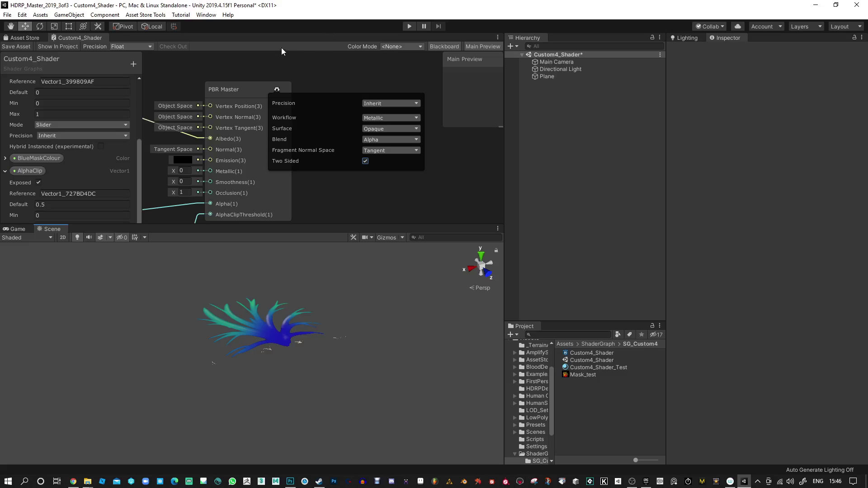
Move the PBR Master node so its Albedo input lines up better with the final Lerp's output
{"action": "scroll", "coordinate": [297, 81], "scroll_direction": "down", "scroll_amount": 5}
{"action": "middle_click_drag", "start_coordinate": [403, 159], "coordinate": [389, 156]}
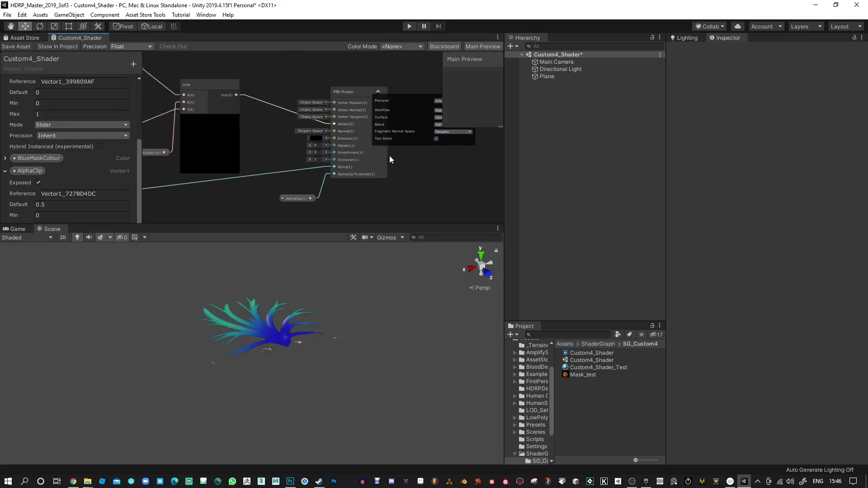
{"action": "scroll", "coordinate": [223, 85], "scroll_direction": "up", "scroll_amount": 2}
{"action": "left_click", "coordinate": [188, 88]}
{"action": "scroll", "coordinate": [207, 118], "scroll_direction": "up", "scroll_amount": 2}
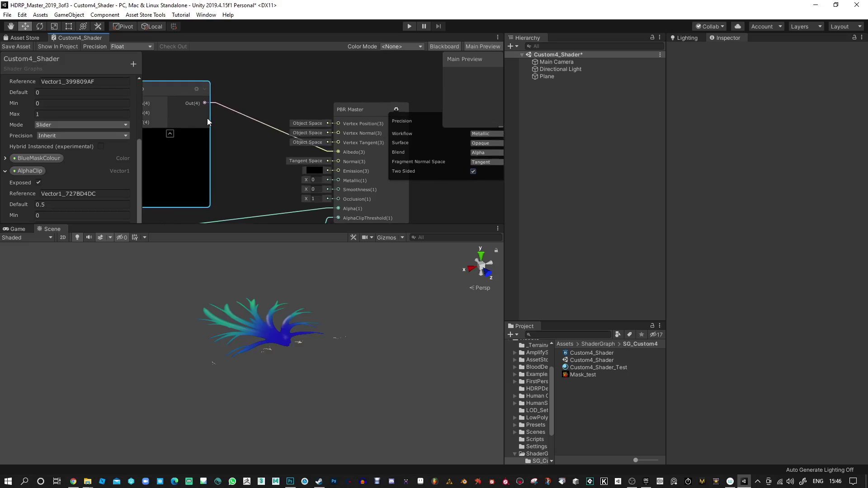
{"action": "left_click", "coordinate": [348, 134]}
{"action": "mouse_move", "coordinate": [348, 134]}
{"action": "left_mouse_down"}
{"action": "mouse_move", "coordinate": [357, 94]}
{"action": "mouse_move", "coordinate": [359, 122]}
{"action": "left_mouse_up"}
{"action": "middle_click_drag", "start_coordinate": [317, 172], "coordinate": [278, 132]}
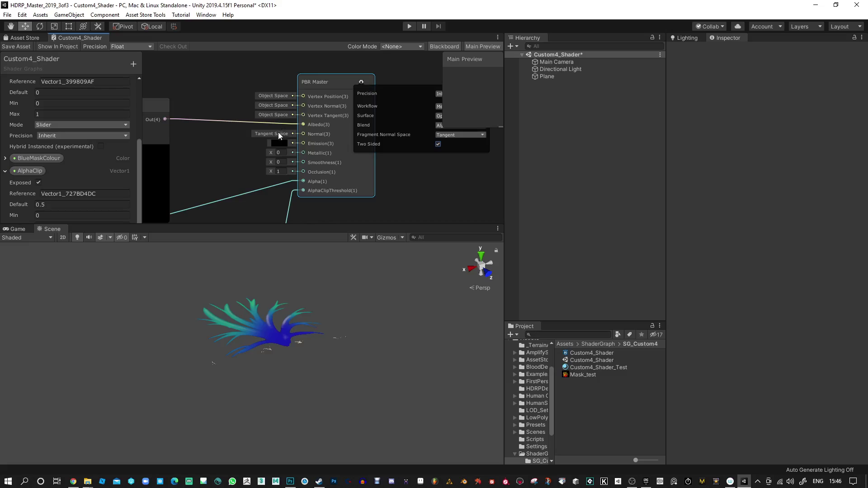
{"action": "left_click", "coordinate": [402, 79]}
{"action": "middle_click_drag", "start_coordinate": [394, 173], "coordinate": [443, 183]}
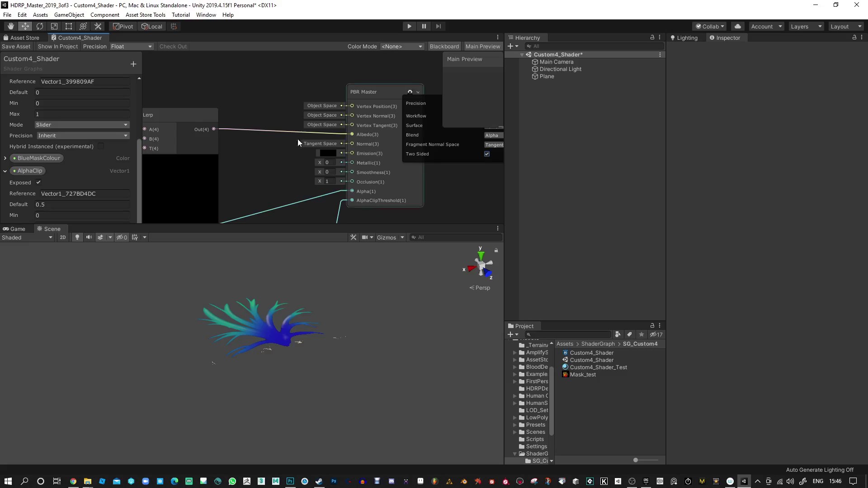
{"action": "left_click", "coordinate": [197, 115]}
{"action": "middle_click_drag", "start_coordinate": [254, 100], "coordinate": [296, 141]}
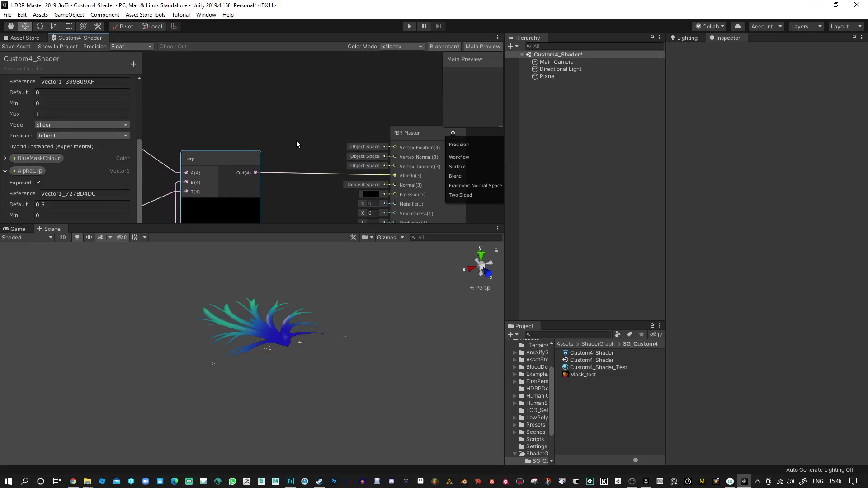
Enlarge the graph area downward and add a Multiply node above the PBR Master node
{"action": "left_click_drag", "start_coordinate": [295, 223], "coordinate": [326, 318]}
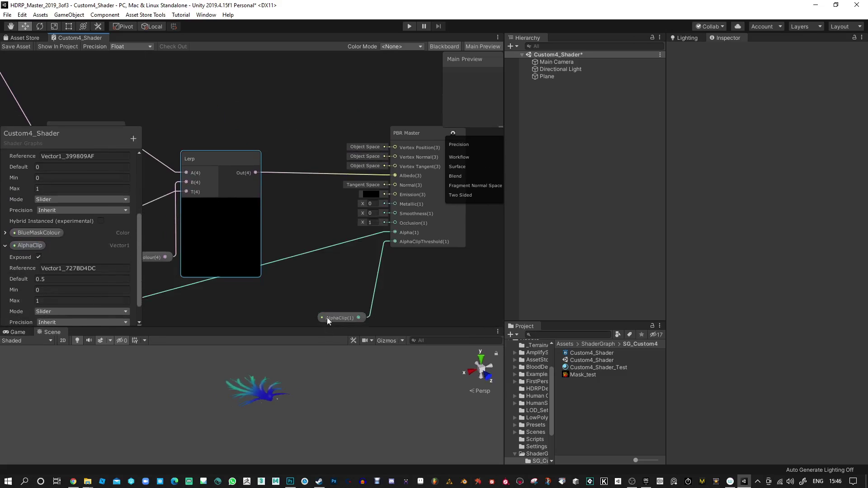
{"action": "right_click", "coordinate": [281, 95]}
{"action": "left_click", "coordinate": [315, 98]}
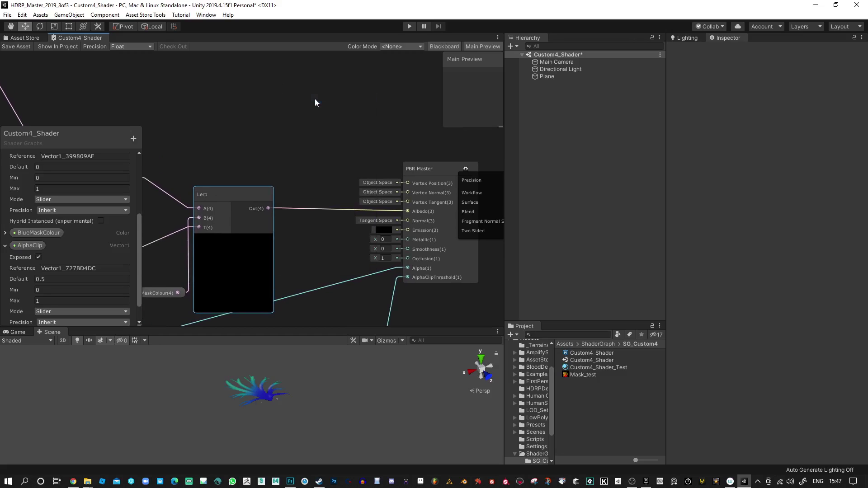
{"action": "type", "text": "mul"}
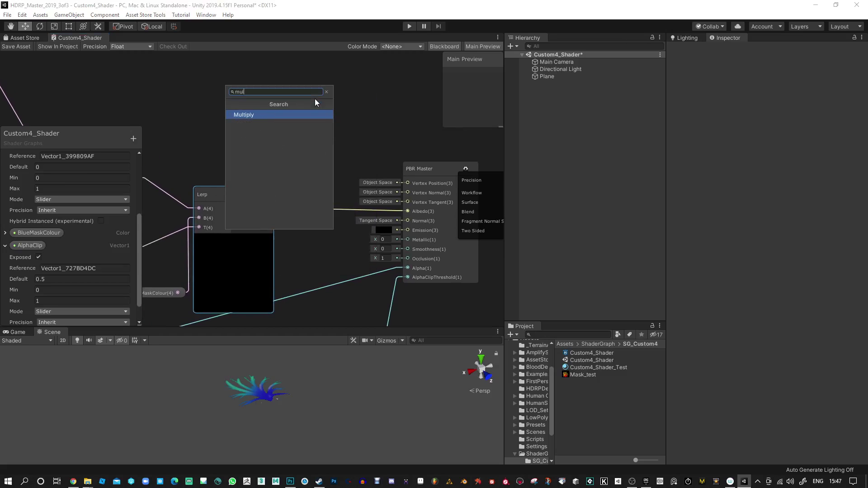
{"action": "key", "text": "Return"}
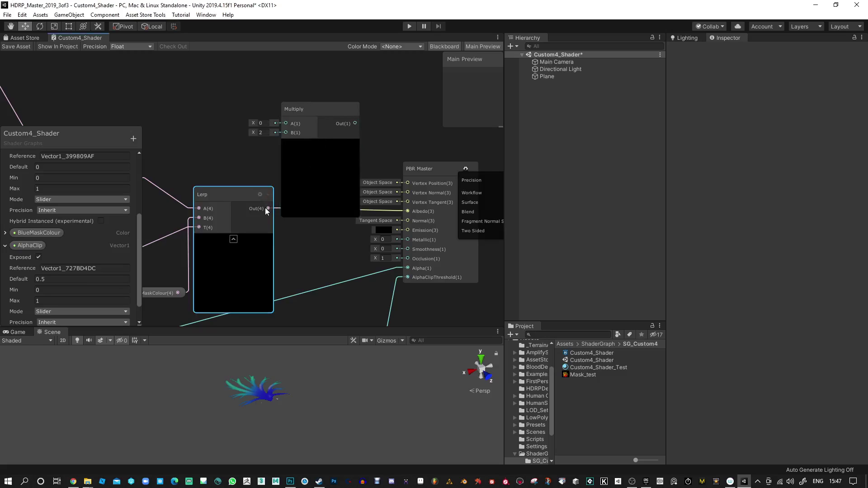
{"action": "left_click_drag", "start_coordinate": [304, 110], "coordinate": [367, 104]}
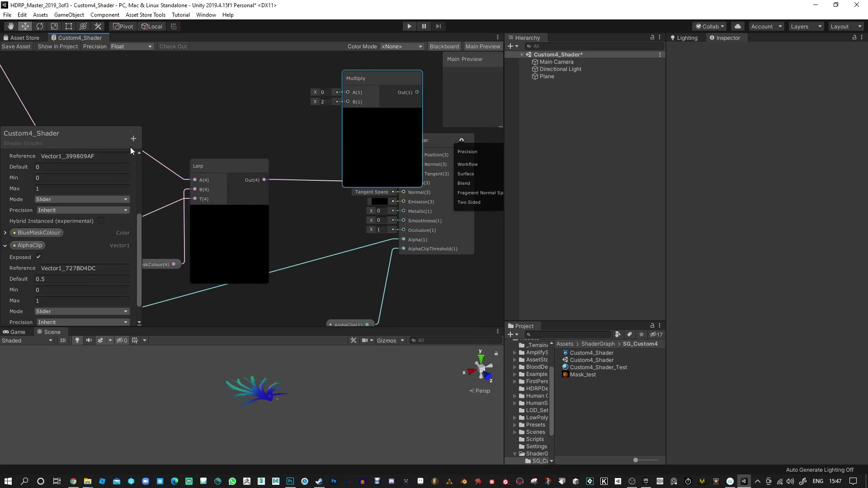
Widen the Shader Graph area and extend it further downward so more of the node network fits
{"action": "left_click", "coordinate": [88, 134]}
{"action": "scroll", "coordinate": [189, 147], "scroll_direction": "down", "scroll_amount": 3}
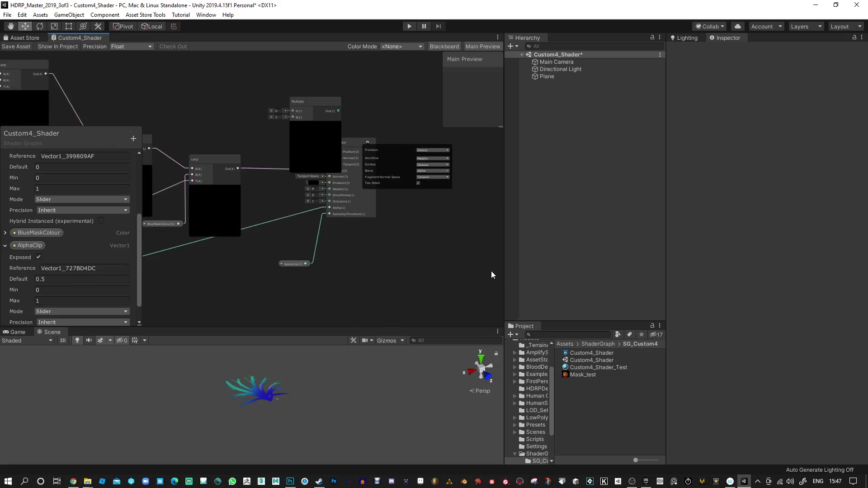
{"action": "left_click_drag", "start_coordinate": [505, 275], "coordinate": [639, 276]}
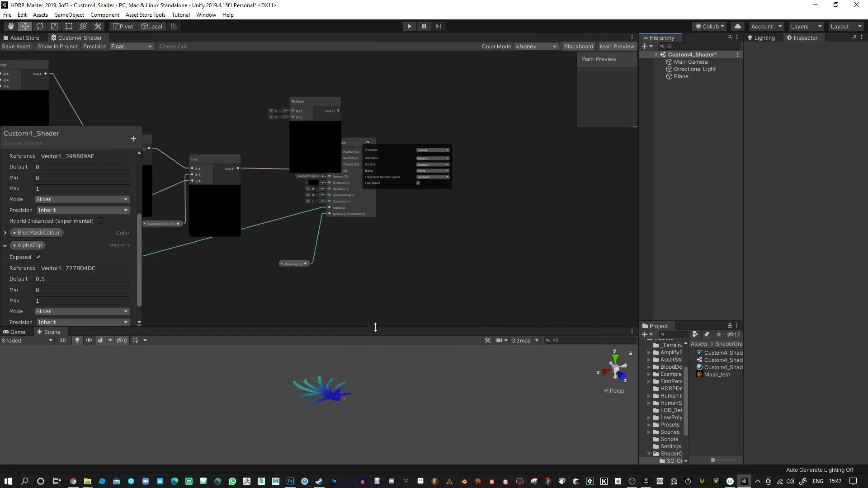
{"action": "left_click_drag", "start_coordinate": [376, 327], "coordinate": [370, 373]}
{"action": "scroll", "coordinate": [118, 267], "scroll_direction": "down", "scroll_amount": 1}
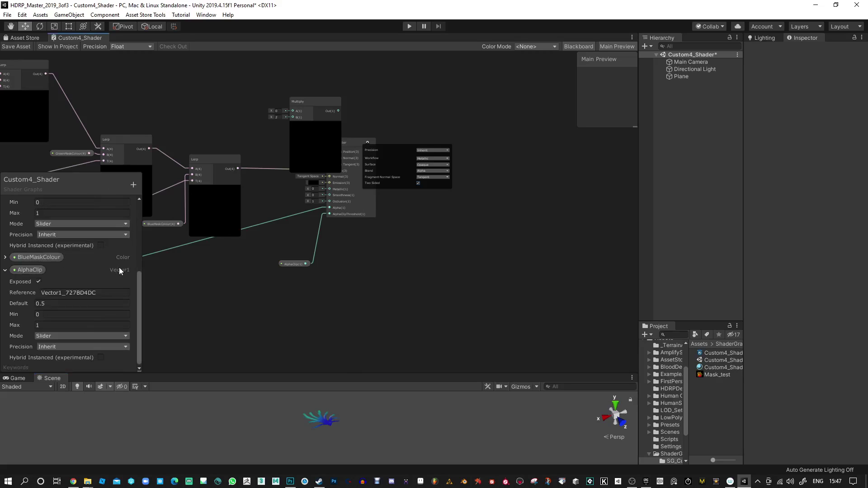
{"action": "scroll", "coordinate": [154, 278], "scroll_direction": "down", "scroll_amount": 2}
{"action": "middle_click_drag", "start_coordinate": [187, 287], "coordinate": [490, 280]}
{"action": "scroll", "coordinate": [421, 241], "scroll_direction": "up", "scroll_amount": 1}
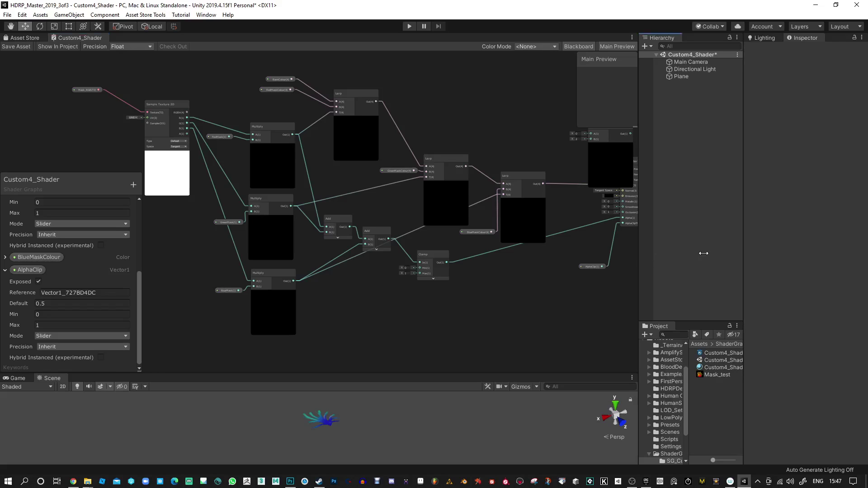
Move the unconnected Multiply node clear of the PBR Master node and collapse its preview
{"action": "middle_click_drag", "start_coordinate": [621, 256], "coordinate": [507, 309]}
{"action": "scroll", "coordinate": [522, 251], "scroll_direction": "up", "scroll_amount": 2}
{"action": "middle_click_drag", "start_coordinate": [522, 250], "coordinate": [472, 302]}
{"action": "scroll", "coordinate": [447, 230], "scroll_direction": "up", "scroll_amount": 1}
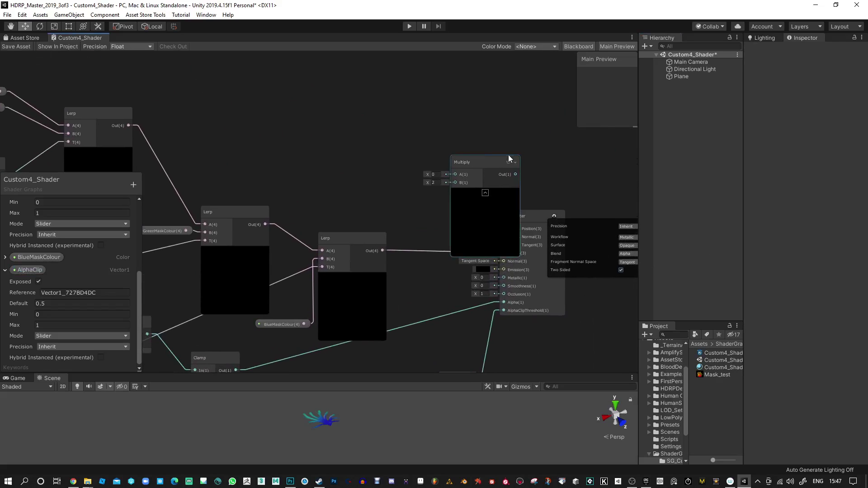
{"action": "left_click_drag", "start_coordinate": [478, 170], "coordinate": [448, 146]}
{"action": "left_click", "coordinate": [455, 172]}
{"action": "scroll", "coordinate": [391, 250], "scroll_direction": "up", "scroll_amount": 1}
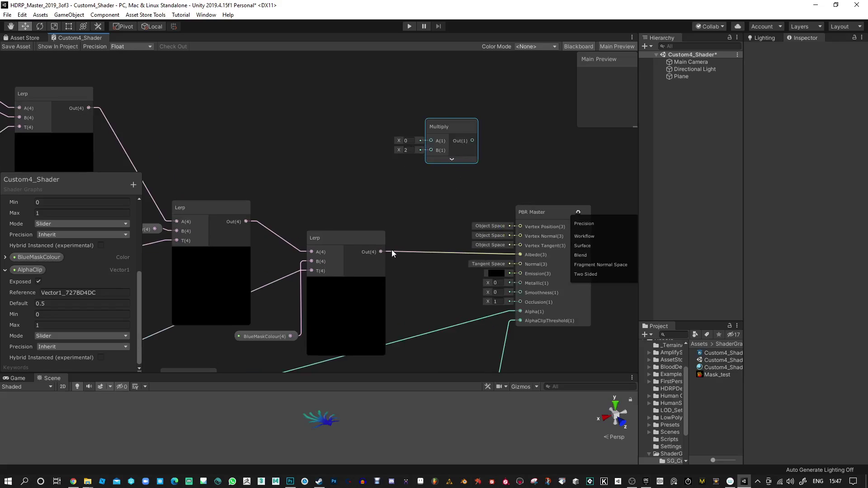
{"action": "left_click", "coordinate": [361, 239]}
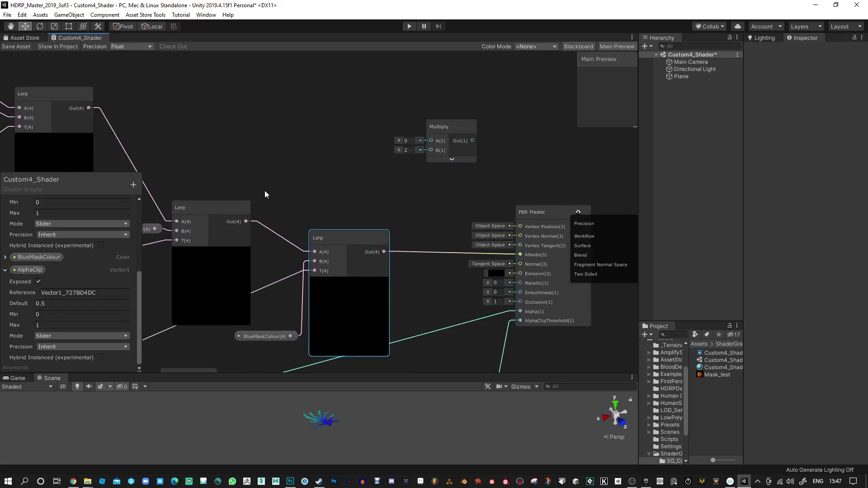
Reposition the RedMask node beside its Multiply node and the RedMaskColour node beside the first Lerp
{"action": "scroll", "coordinate": [265, 191], "scroll_direction": "down", "scroll_amount": 4}
{"action": "middle_click_drag", "start_coordinate": [264, 191], "coordinate": [467, 207]}
{"action": "scroll", "coordinate": [275, 200], "scroll_direction": "up", "scroll_amount": 1}
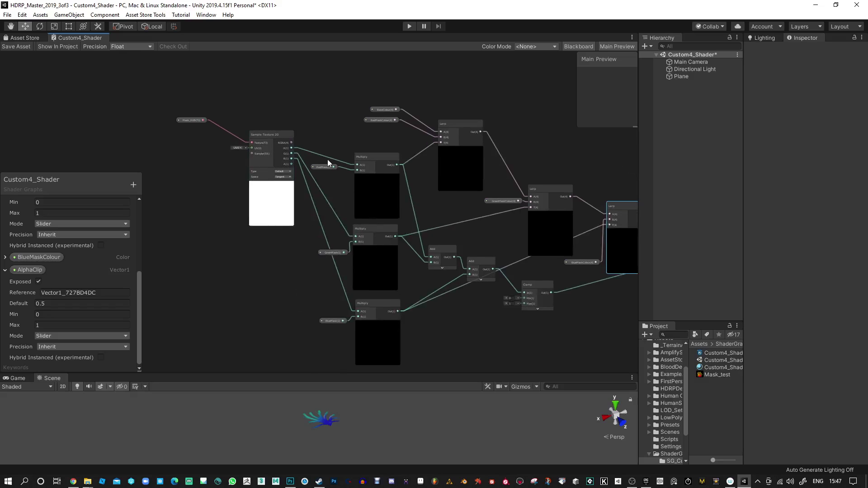
{"action": "scroll", "coordinate": [325, 177], "scroll_direction": "up", "scroll_amount": 4}
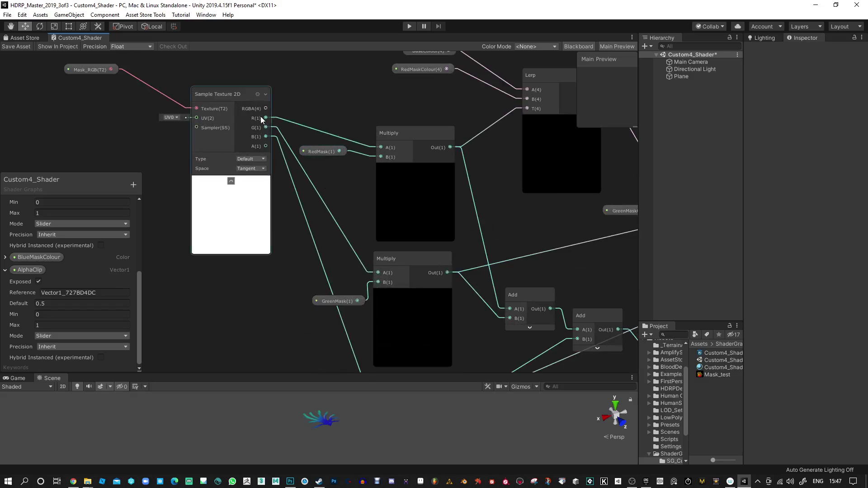
{"action": "scroll", "coordinate": [260, 115], "scroll_direction": "up", "scroll_amount": 1}
{"action": "left_click_drag", "start_coordinate": [331, 157], "coordinate": [336, 159]}
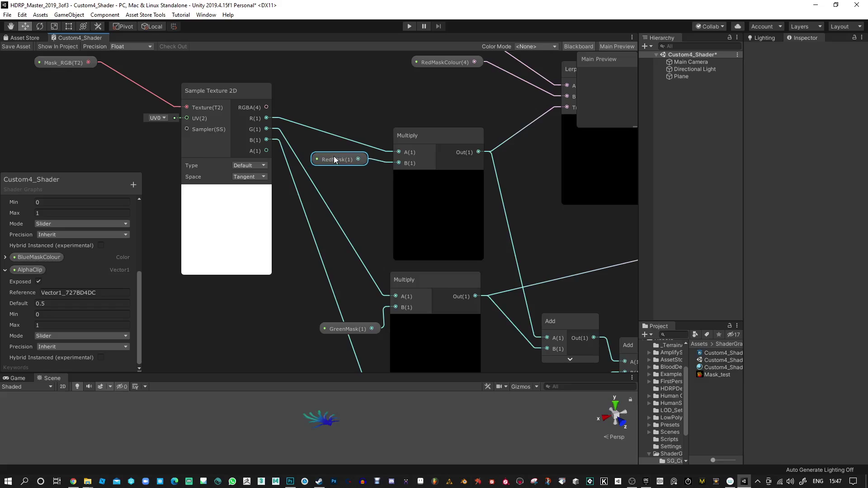
{"action": "middle_click_drag", "start_coordinate": [412, 158], "coordinate": [289, 205]}
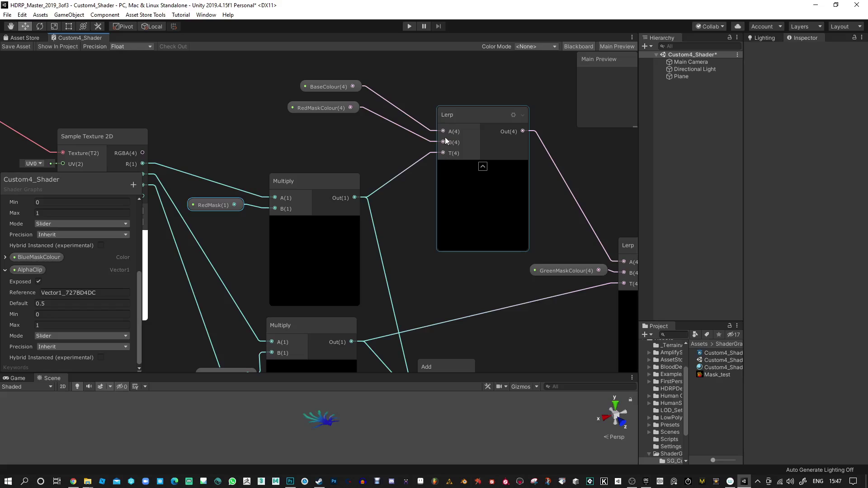
{"action": "left_click_drag", "start_coordinate": [326, 90], "coordinate": [314, 156]}
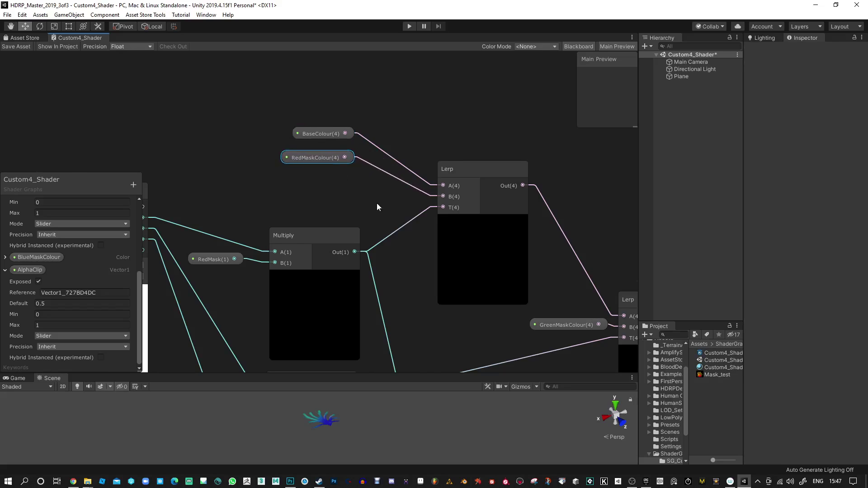
Tidy the first and second Lerp nodes and place GreenMaskColour beside the second Lerp's B input
{"action": "scroll", "coordinate": [378, 207], "scroll_direction": "down", "scroll_amount": 2}
{"action": "middle_click_drag", "start_coordinate": [430, 225], "coordinate": [326, 172]}
{"action": "left_click_drag", "start_coordinate": [329, 120], "coordinate": [314, 116]}
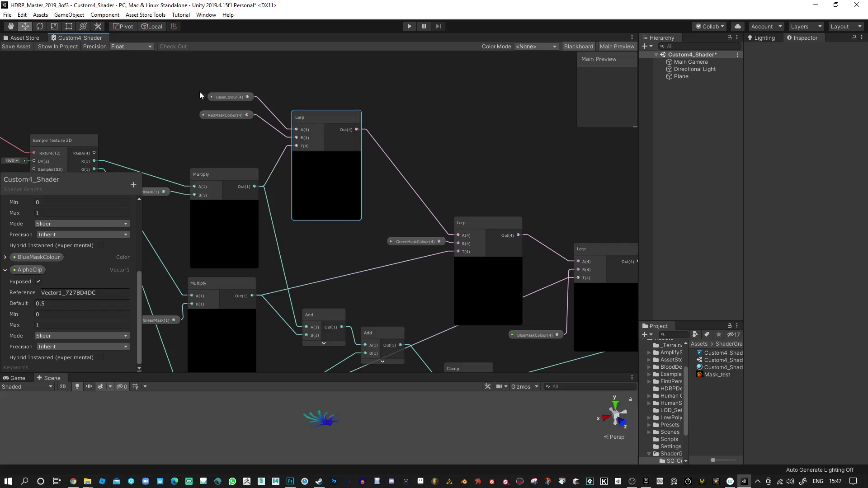
{"action": "scroll", "coordinate": [482, 229], "scroll_direction": "up", "scroll_amount": 2}
{"action": "left_click_drag", "start_coordinate": [482, 228], "coordinate": [479, 209]}
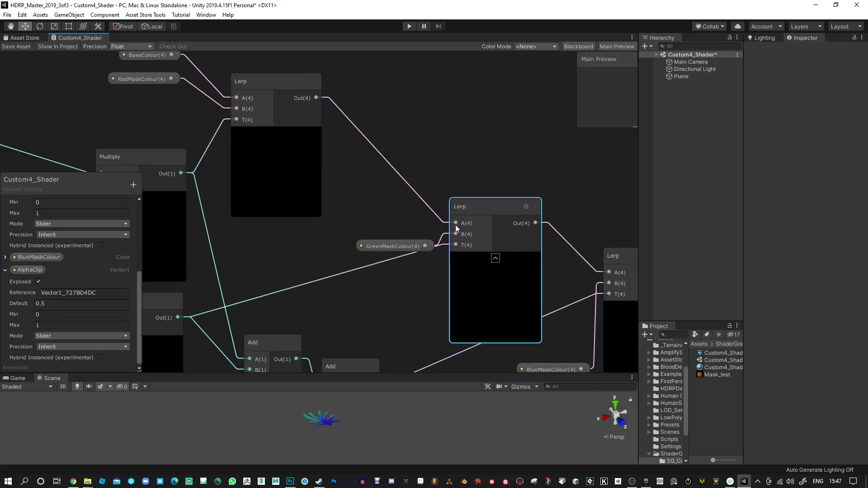
{"action": "left_click_drag", "start_coordinate": [393, 246], "coordinate": [370, 233]}
{"action": "scroll", "coordinate": [322, 294], "scroll_direction": "down", "scroll_amount": 2}
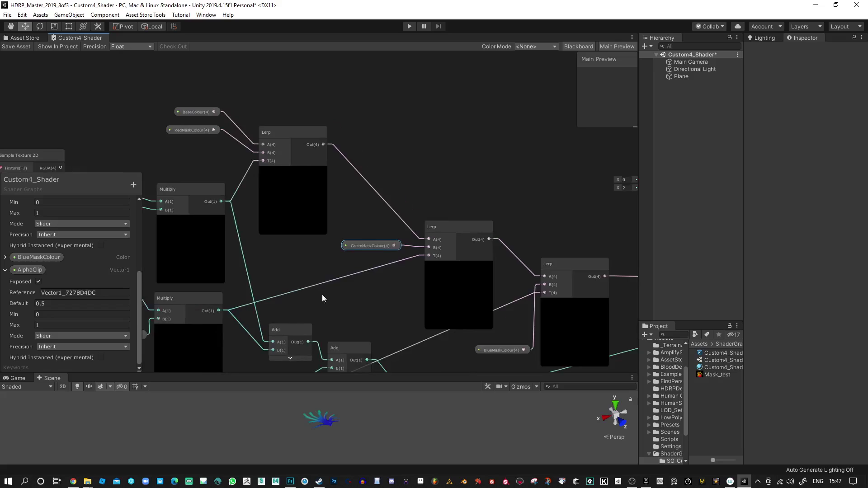
{"action": "middle_click_drag", "start_coordinate": [322, 294], "coordinate": [515, 238]}
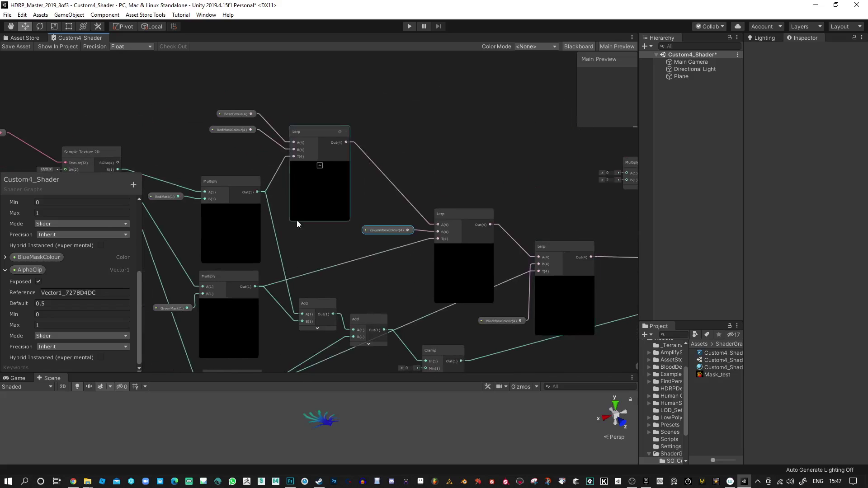
Place the AlphaClip node under the Clamp node and move both beneath the final Lerp, closer to the PBR Master
{"action": "middle_click_drag", "start_coordinate": [561, 258], "coordinate": [290, 263]}
{"action": "scroll", "coordinate": [289, 264], "scroll_direction": "up", "scroll_amount": 3}
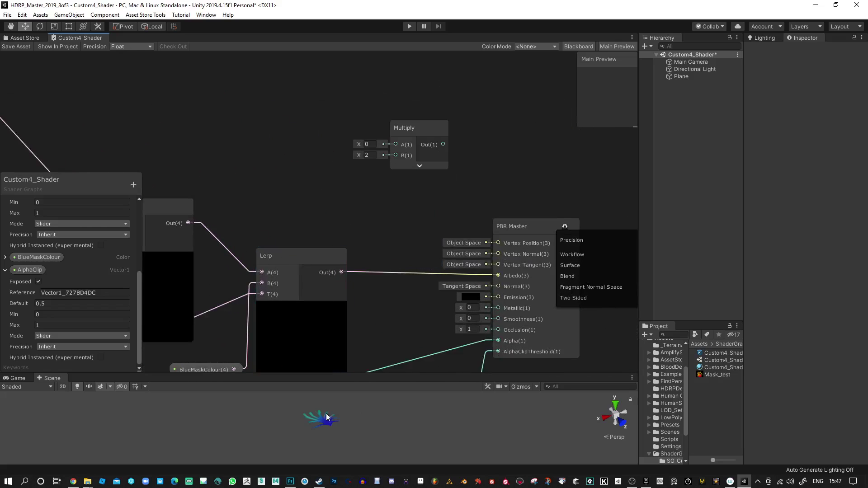
{"action": "scroll", "coordinate": [400, 218], "scroll_direction": "down", "scroll_amount": 4}
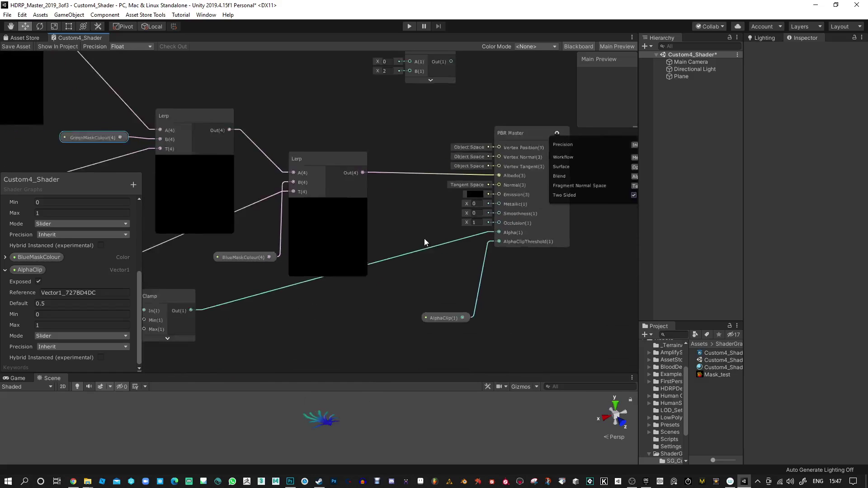
{"action": "left_click_drag", "start_coordinate": [440, 310], "coordinate": [199, 303]}
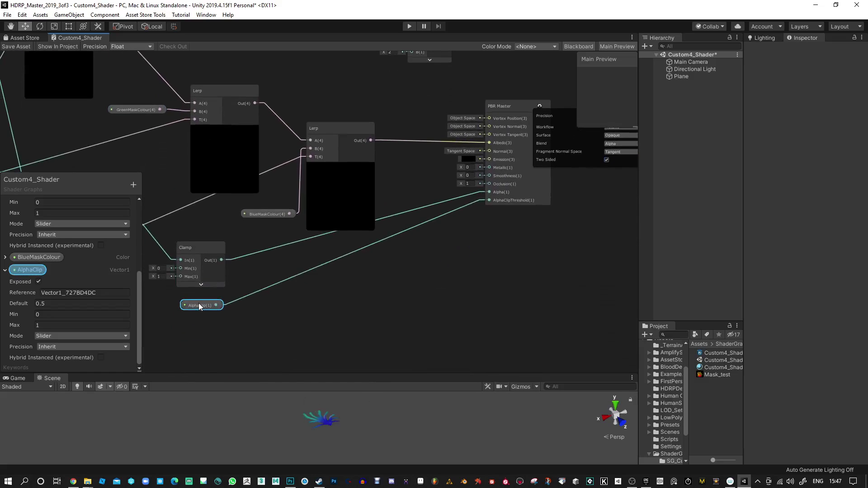
{"action": "left_click_drag", "start_coordinate": [194, 257], "coordinate": [340, 261]}
{"action": "left_click_drag", "start_coordinate": [189, 305], "coordinate": [333, 298]}
{"action": "scroll", "coordinate": [332, 298], "scroll_direction": "down", "scroll_amount": 3}
{"action": "middle_click_drag", "start_coordinate": [258, 309], "coordinate": [351, 299]}
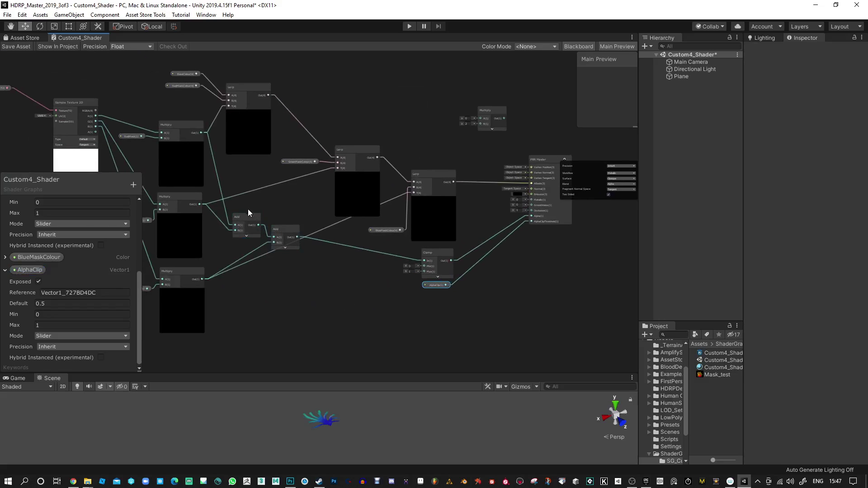
Move the two Add nodes together to just before the Clamp node
{"action": "left_click_drag", "start_coordinate": [248, 209], "coordinate": [371, 260]}
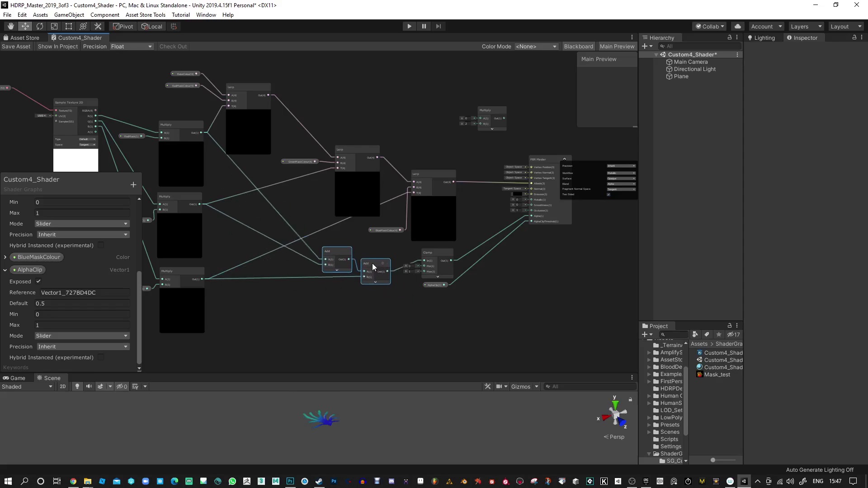
{"action": "key", "text": "a"}
{"action": "scroll", "coordinate": [469, 251], "scroll_direction": "up", "scroll_amount": 2}
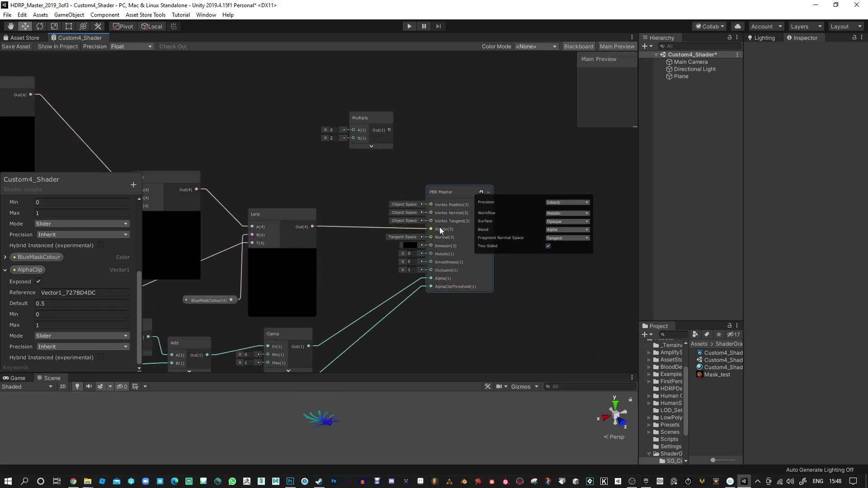
Add a new Vector1 property named Emissive to the shader's exposed properties
{"action": "scroll", "coordinate": [416, 170], "scroll_direction": "up", "scroll_amount": 2}
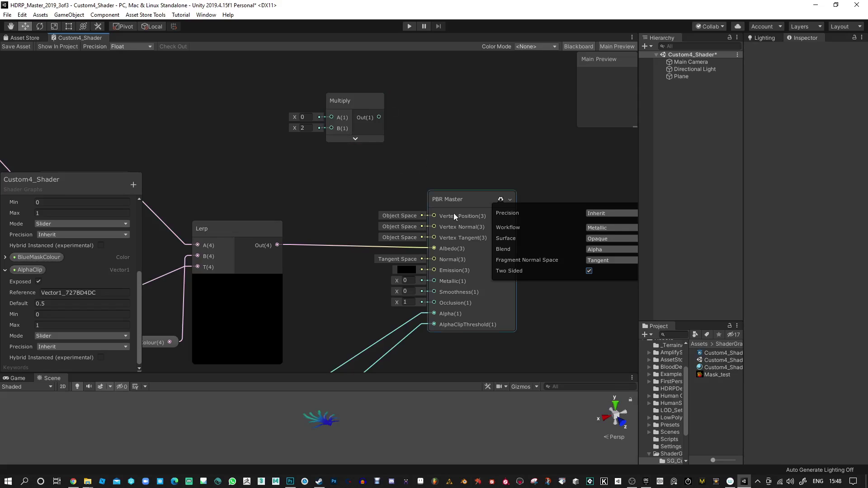
{"action": "middle_click_drag", "start_coordinate": [321, 226], "coordinate": [325, 205]}
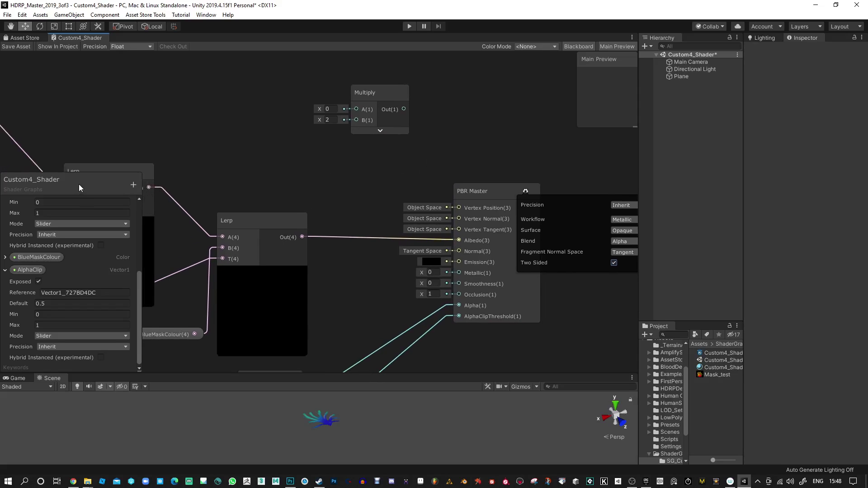
{"action": "left_click_drag", "start_coordinate": [78, 184], "coordinate": [104, 161]}
{"action": "left_click", "coordinate": [158, 161]}
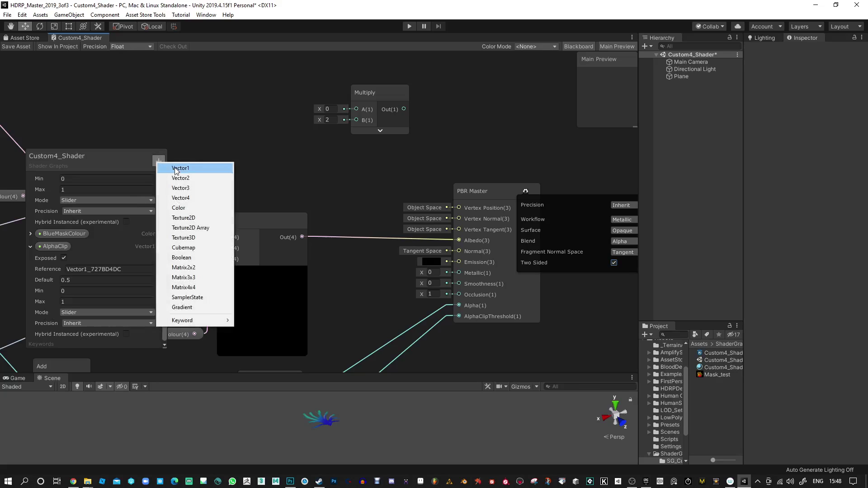
{"action": "left_click", "coordinate": [178, 168]}
{"action": "type", "text": "E"}
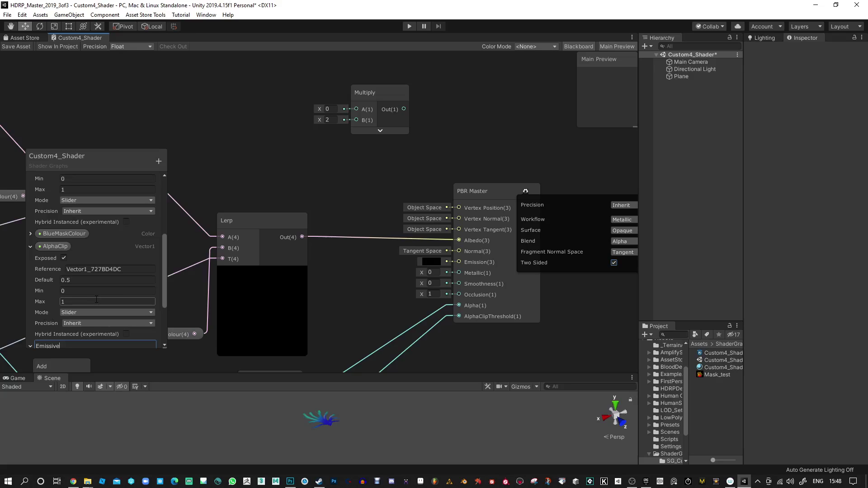
{"action": "type", "text": "missive"}
{"action": "key", "text": "Return"}
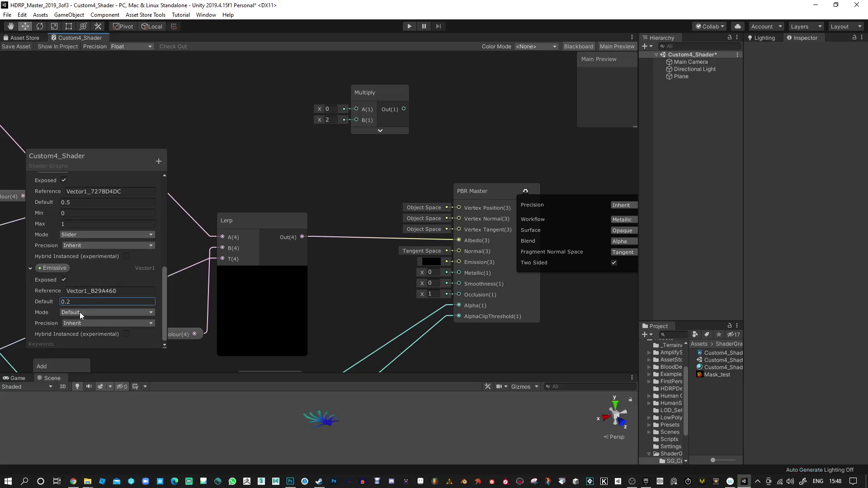
Give the Emissive property a default of 0.2 and make it a slider with a maximum of 2
{"action": "left_click", "coordinate": [81, 313]}
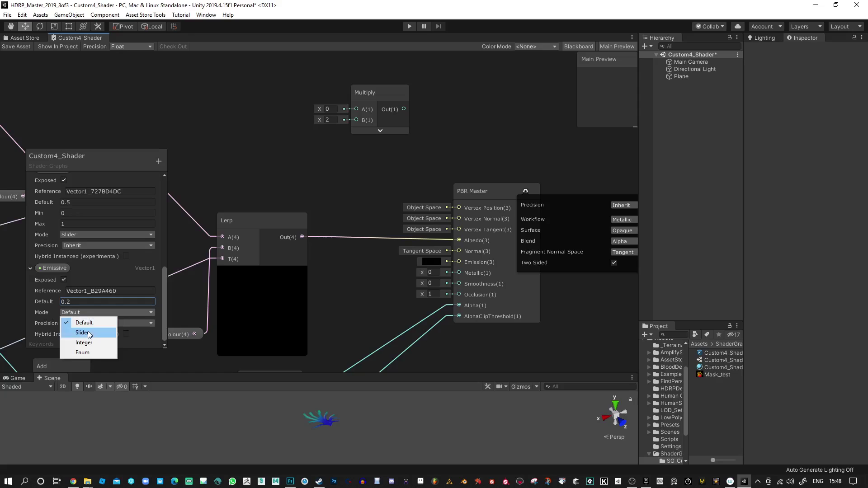
{"action": "left_click", "coordinate": [81, 333]}
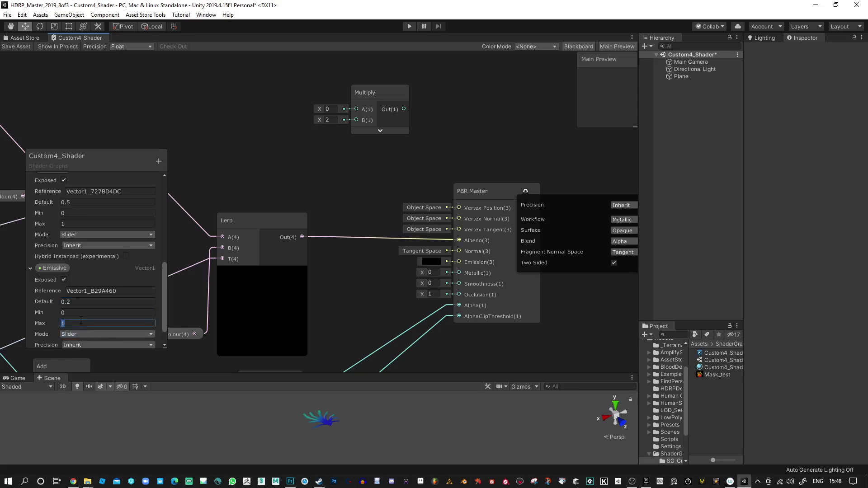
{"action": "type", "text": "2"}
Feed the final Lerp output and an Emissive property node into Multiply's A and B, and connect its output to the PBR Master's Emission
{"action": "left_click", "coordinate": [58, 267]}
{"action": "left_click_drag", "start_coordinate": [310, 167], "coordinate": [313, 171]}
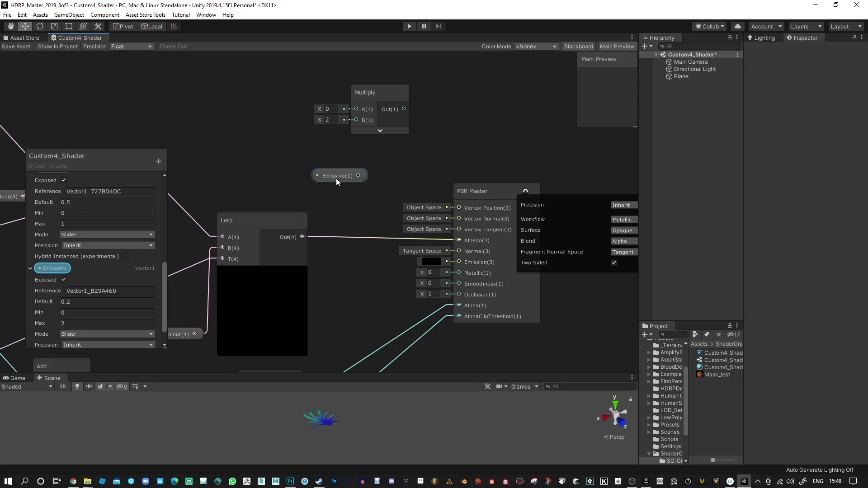
{"action": "left_click_drag", "start_coordinate": [302, 237], "coordinate": [357, 109]}
{"action": "left_click_drag", "start_coordinate": [359, 176], "coordinate": [357, 119]}
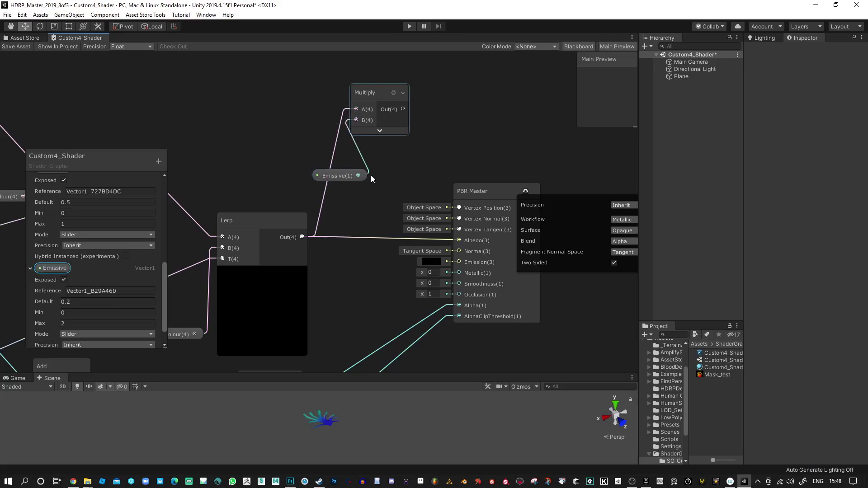
{"action": "left_click_drag", "start_coordinate": [348, 176], "coordinate": [302, 129]}
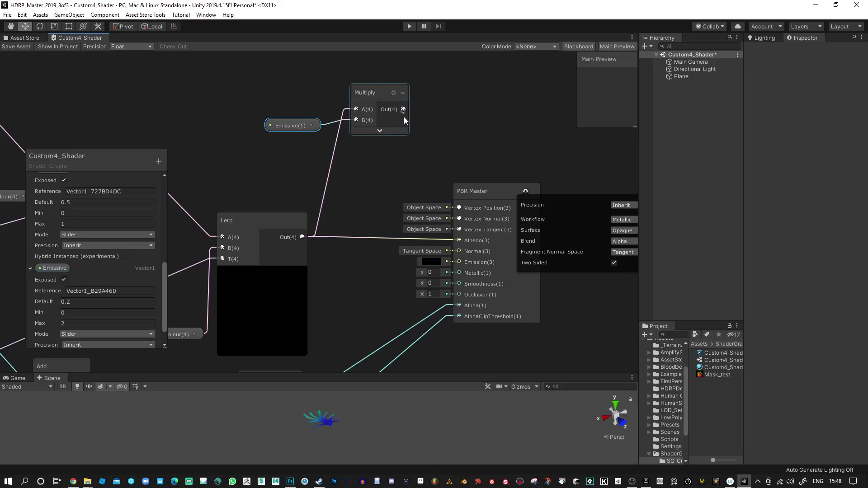
{"action": "left_click_drag", "start_coordinate": [404, 109], "coordinate": [459, 262]}
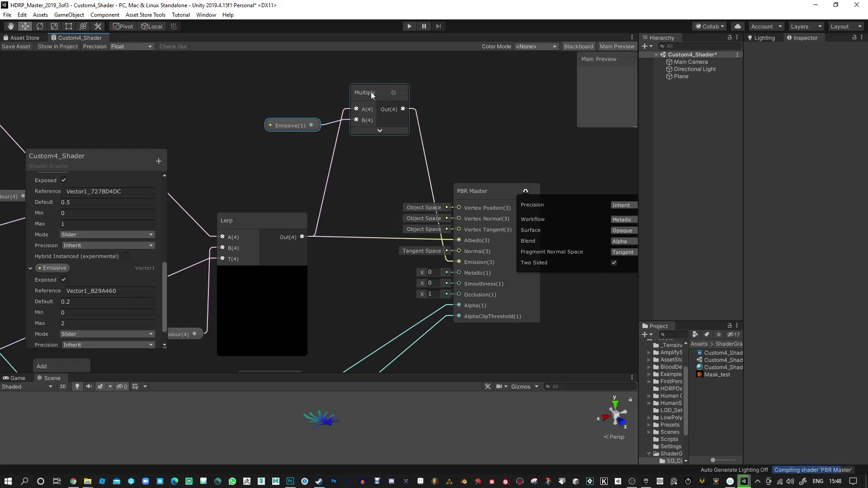
Place the Multiply node between the final Lerp and PBR Master with Emissive beneath it, and close the PBR Master's settings
{"action": "left_click_drag", "start_coordinate": [372, 94], "coordinate": [356, 251]}
{"action": "left_click_drag", "start_coordinate": [290, 125], "coordinate": [354, 282]}
{"action": "scroll", "coordinate": [354, 282], "scroll_direction": "down", "scroll_amount": 1}
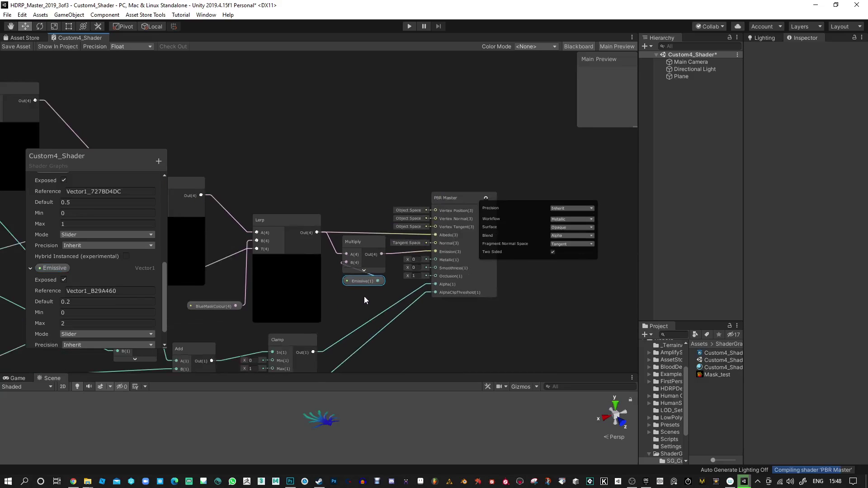
{"action": "left_click", "coordinate": [486, 198]}
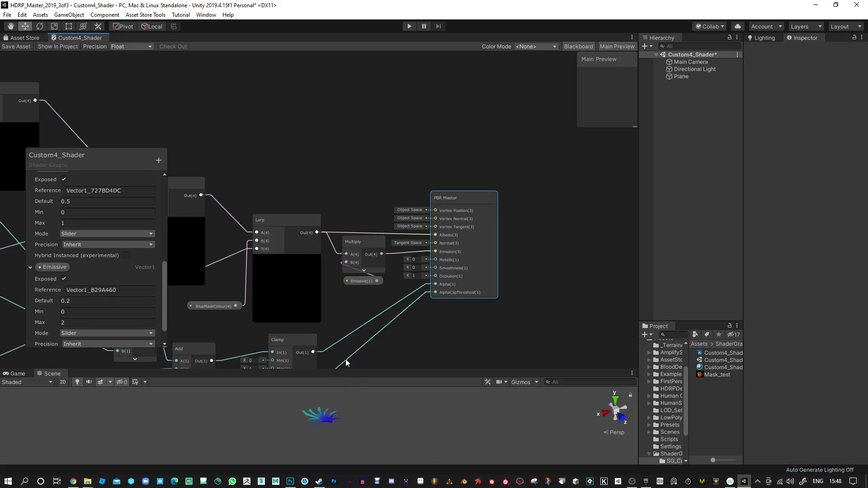
Enlarge the scene view and test the Custom4_Shader_Test material with Emissive raised to 2
{"action": "left_click_drag", "start_coordinate": [346, 376], "coordinate": [362, 195]}
{"action": "left_click_drag", "start_coordinate": [379, 228], "coordinate": [414, 182], "text": "alt"}
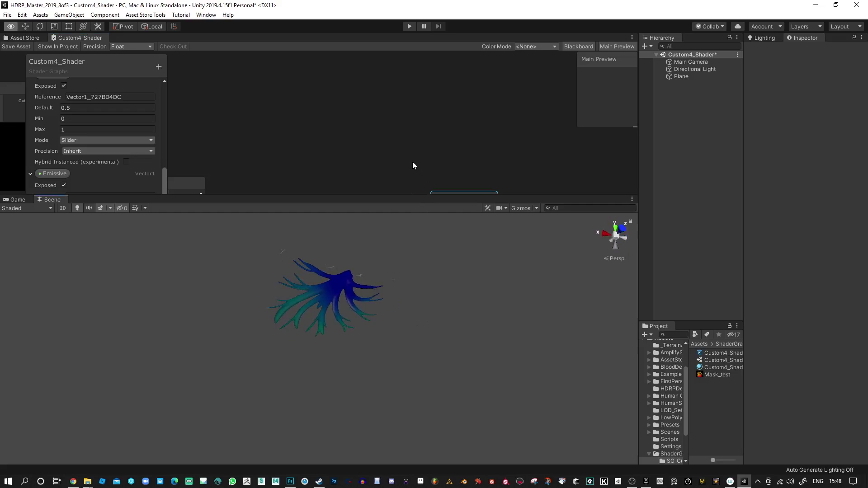
{"action": "left_click", "coordinate": [713, 367]}
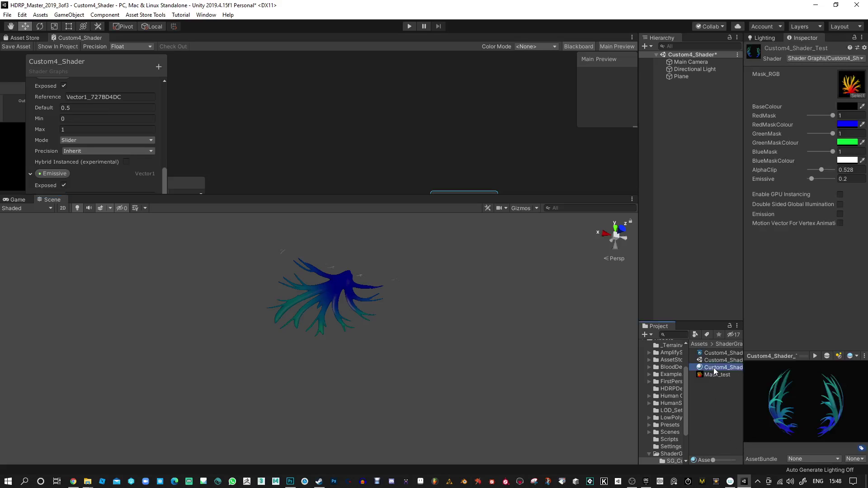
{"action": "mouse_move", "coordinate": [812, 180]}
{"action": "left_mouse_down"}
{"action": "mouse_move", "coordinate": [833, 181]}
{"action": "mouse_move", "coordinate": [823, 179]}
{"action": "left_mouse_up"}
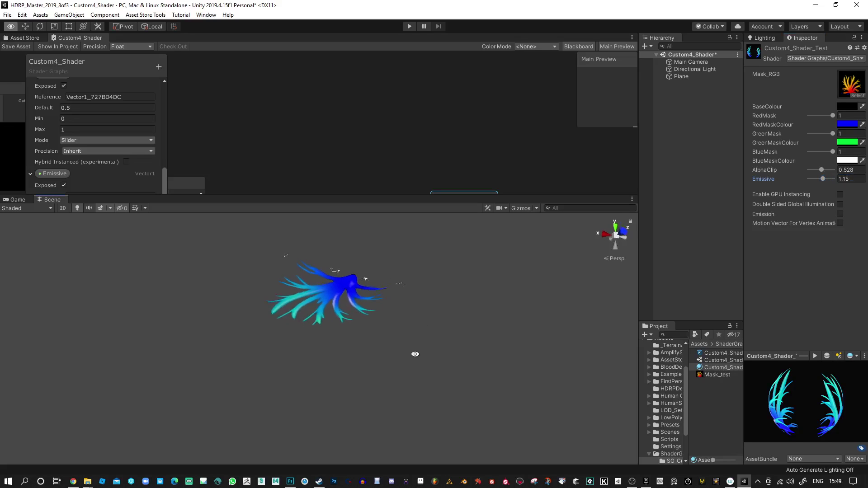
{"action": "left_click_drag", "start_coordinate": [413, 353], "coordinate": [405, 263], "text": "alt"}
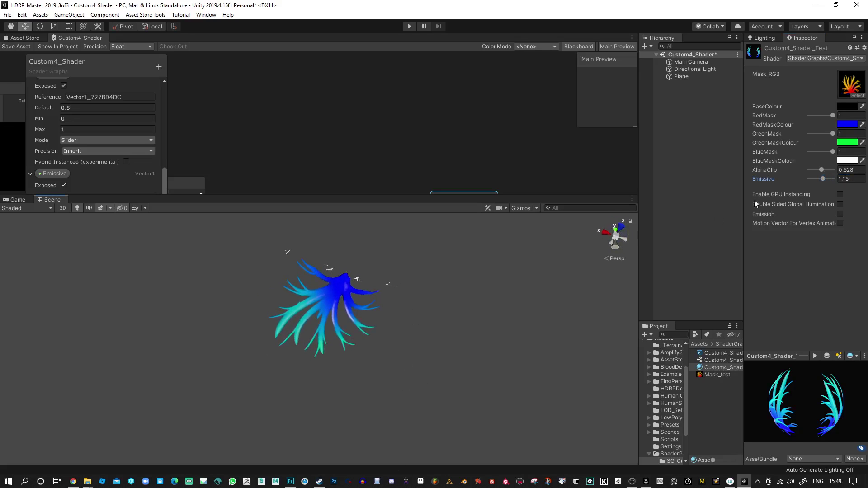
{"action": "left_click_drag", "start_coordinate": [816, 180], "coordinate": [831, 179]}
Stand the plane upright by setting its rotation to X 90, Y 0, Z 0
{"action": "left_click_drag", "start_coordinate": [418, 265], "coordinate": [511, 452], "text": "alt"}
{"action": "left_click", "coordinate": [366, 304]}
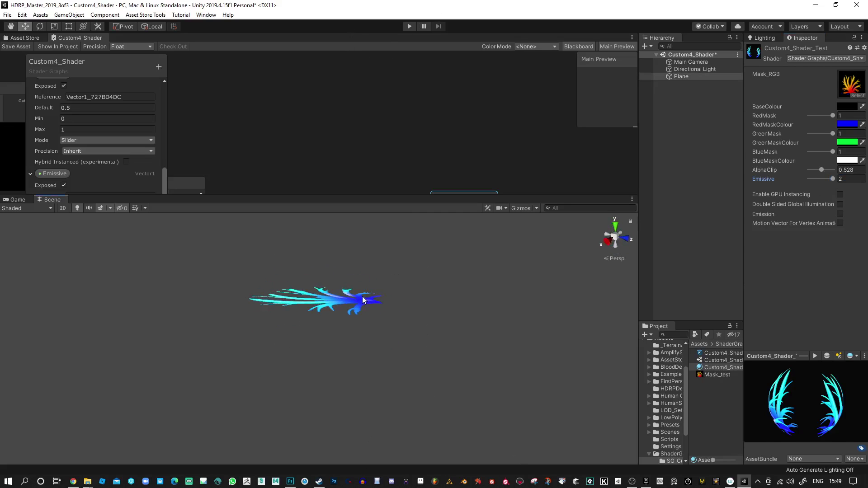
{"action": "key", "text": "e"}
{"action": "left_click_drag", "start_coordinate": [352, 299], "coordinate": [366, 423]}
{"action": "left_click", "coordinate": [797, 94]}
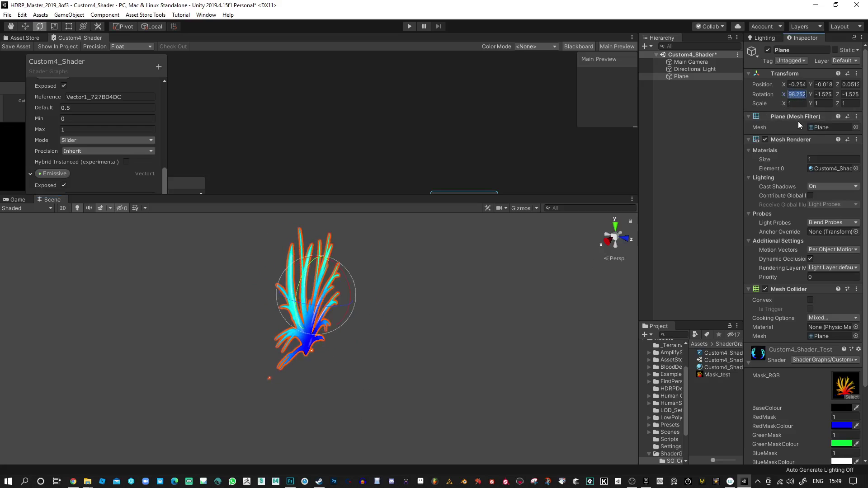
{"action": "type", "text": "90"}
{"action": "key", "text": "Tab"}
{"action": "type", "text": "0"}
{"action": "key", "text": "Tab"}
{"action": "type", "text": "0"}
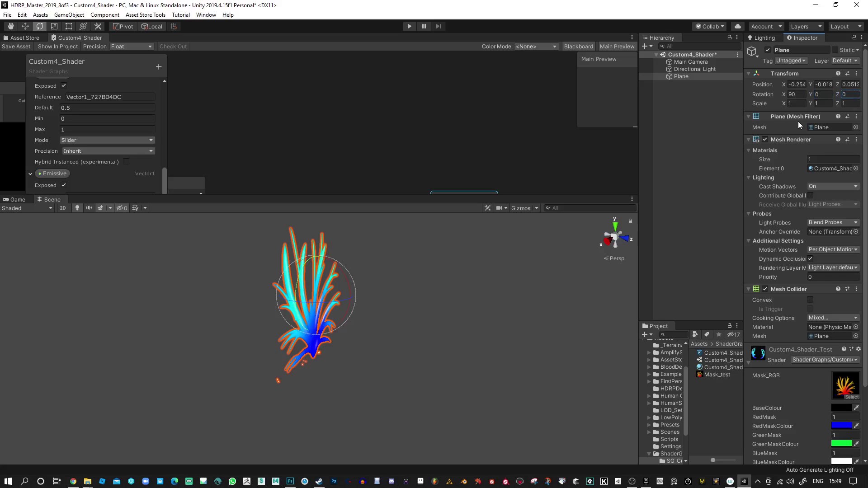
{"action": "key", "text": "Return"}
Duplicate the plane, rotate the copy to about -40.7 on Z, scale it to about 0.75 and lower it to about Y -0.92
{"action": "key", "text": "ctrl+d"}
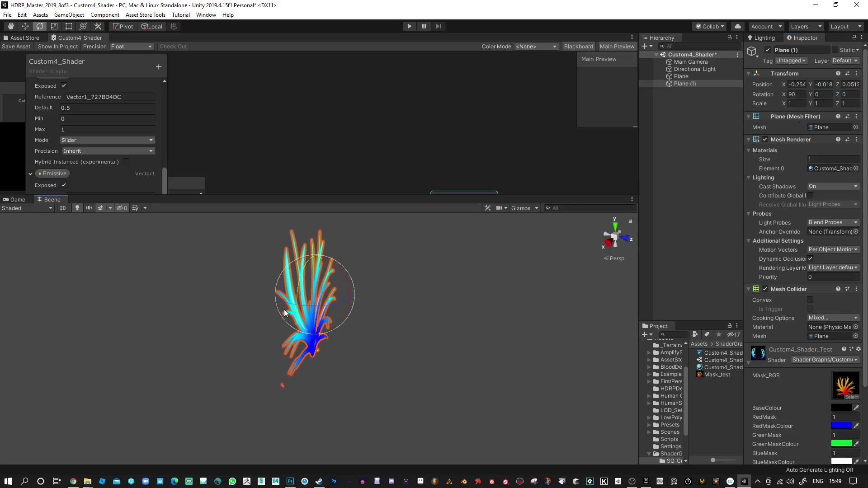
{"action": "left_click_drag", "start_coordinate": [285, 311], "coordinate": [267, 312], "text": "alt"}
{"action": "left_click_drag", "start_coordinate": [327, 310], "coordinate": [321, 336]}
{"action": "key", "text": "r"}
{"action": "key", "text": "w"}
Duplicate the smaller plane and rotate the new copy to about -100.7 on Z
{"action": "key", "text": "ctrl+d"}
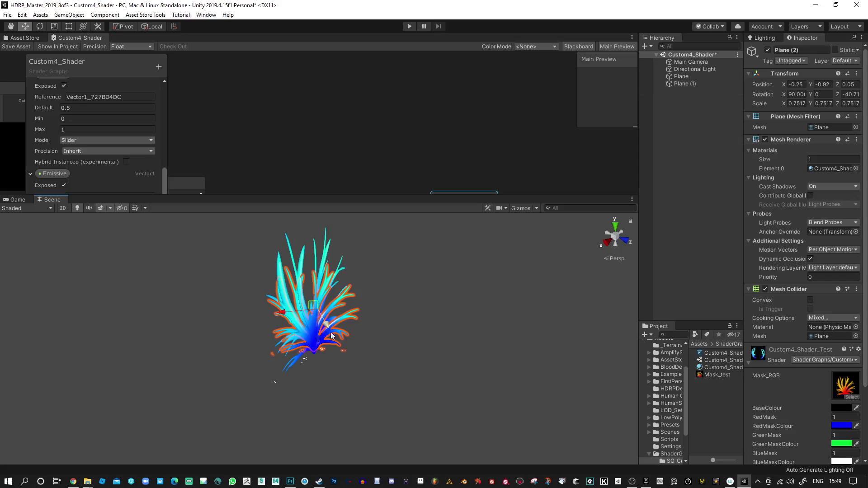
{"action": "key", "text": "e"}
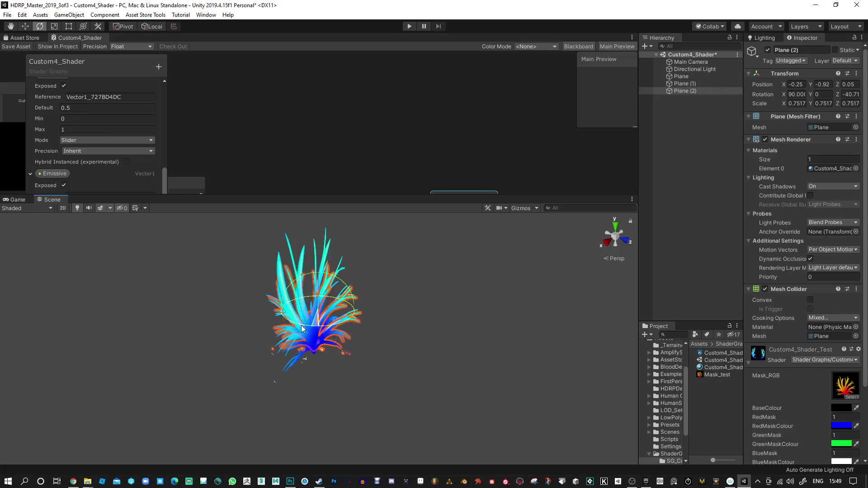
{"action": "key", "text": "r"}
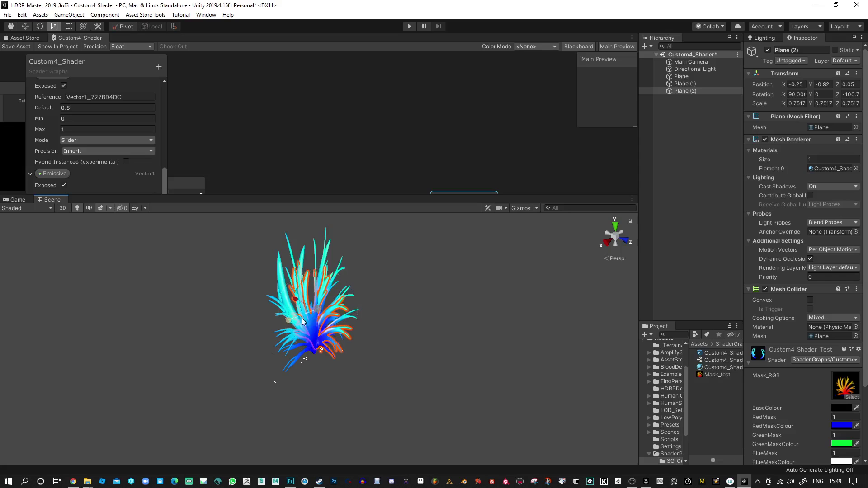
{"action": "left_click_drag", "start_coordinate": [315, 277], "coordinate": [297, 280], "text": "alt"}
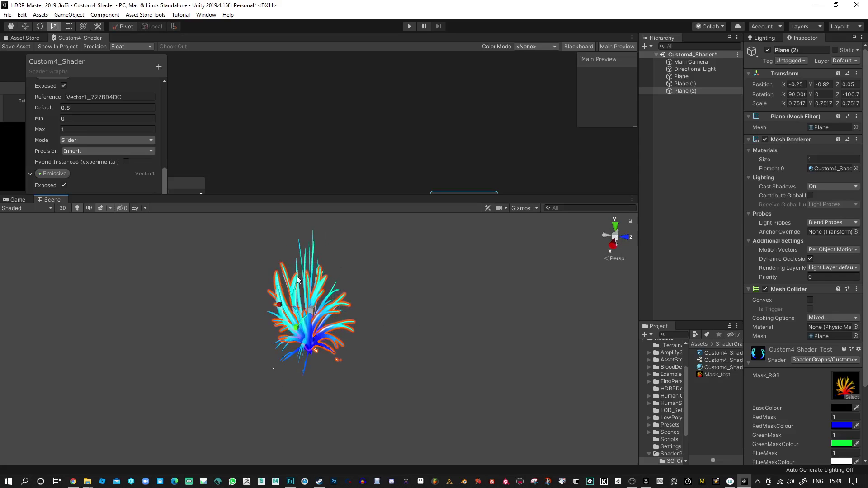
{"action": "left_click", "coordinate": [312, 284]}
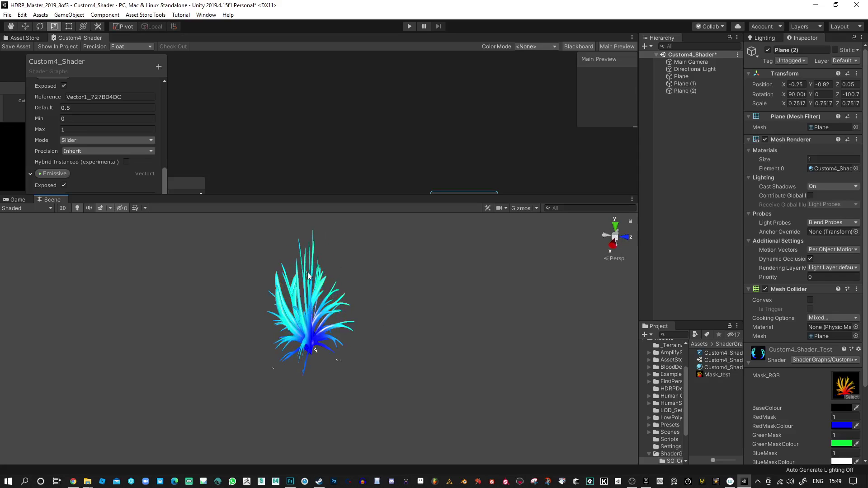
Stretch the third plane to about 0.89 on Z and move it to about X 0.13, Y -0.53, Z -0.02
{"action": "left_click", "coordinate": [319, 328]}
{"action": "left_click_drag", "start_coordinate": [319, 329], "coordinate": [509, 276], "text": "alt"}
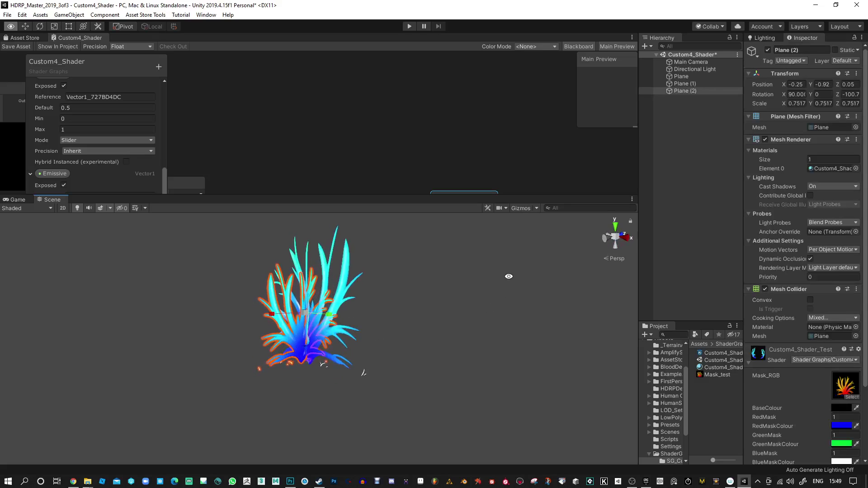
{"action": "key", "text": "r"}
{"action": "left_click_drag", "start_coordinate": [302, 335], "coordinate": [247, 355]}
{"action": "key", "text": "w"}
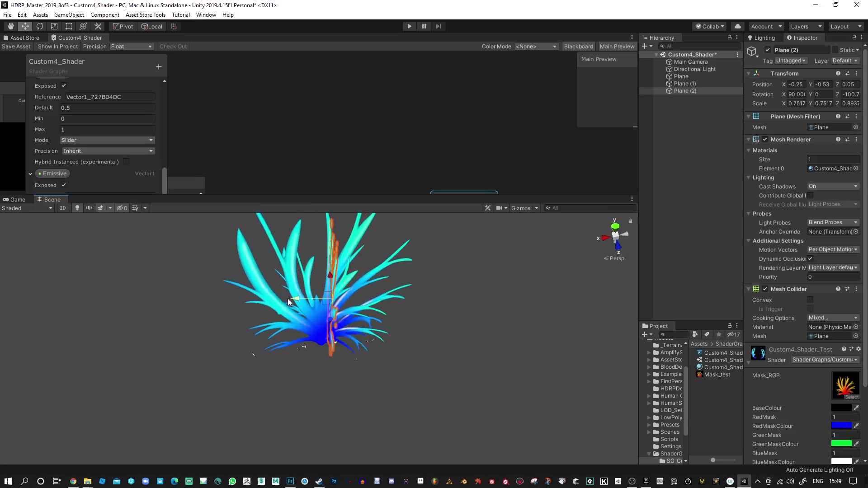
{"action": "left_click_drag", "start_coordinate": [290, 302], "coordinate": [287, 304]}
Duplicate the third plane, rotate the copy to fill out the plant, and clear the selection to view the whole cluster
{"action": "key", "text": "ctrl+d"}
{"action": "key", "text": "e"}
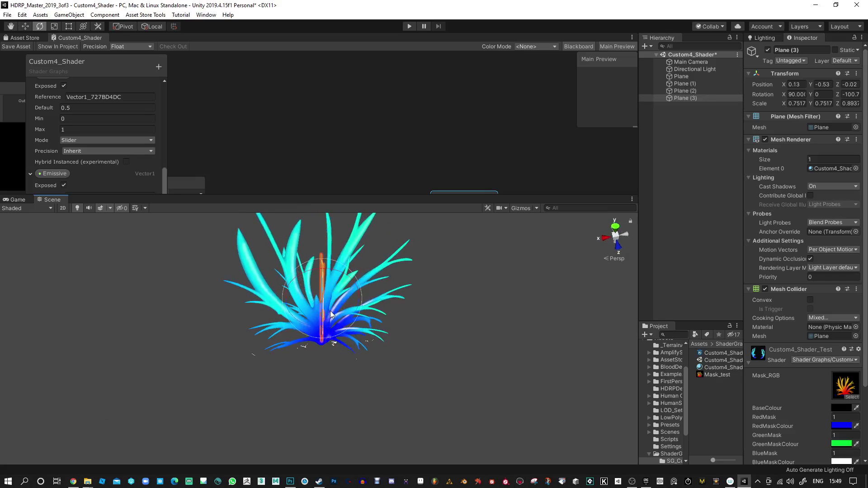
{"action": "left_click_drag", "start_coordinate": [341, 329], "coordinate": [272, 320], "text": "alt"}
{"action": "left_click", "coordinate": [400, 362]}
{"action": "scroll", "coordinate": [407, 316], "scroll_direction": "down", "scroll_amount": 5}
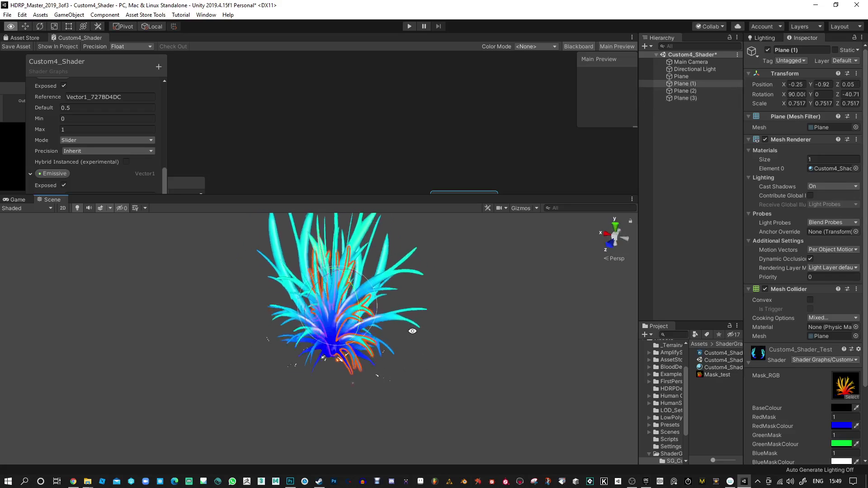
{"action": "left_click", "coordinate": [430, 336]}
{"action": "mouse_move", "coordinate": [429, 336]}
{"action": "left_mouse_down", "text": "alt"}
{"action": "mouse_move", "coordinate": [473, 361]}
{"action": "mouse_move", "coordinate": [479, 269]}
{"action": "mouse_move", "coordinate": [442, 386]}
{"action": "mouse_move", "coordinate": [532, 375]}
{"action": "mouse_move", "coordinate": [429, 326]}
{"action": "left_mouse_up", "text": "alt"}
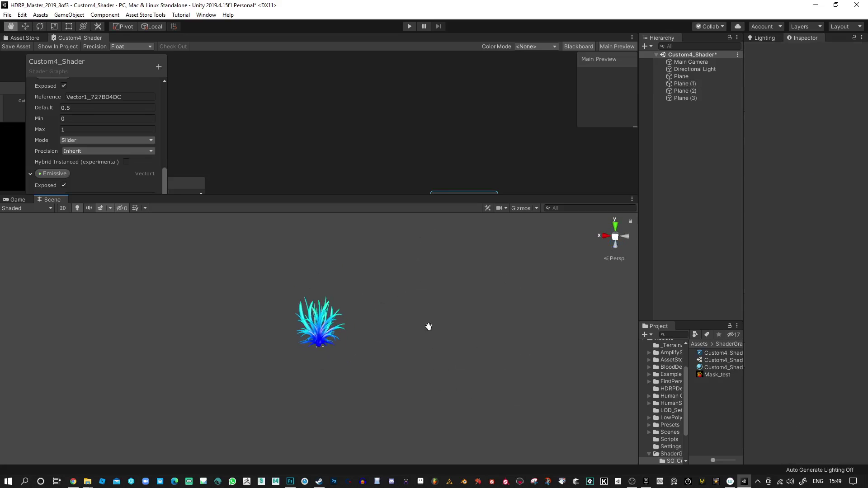
{"action": "right_click_drag", "start_coordinate": [397, 367], "coordinate": [401, 417], "text": "alt"}
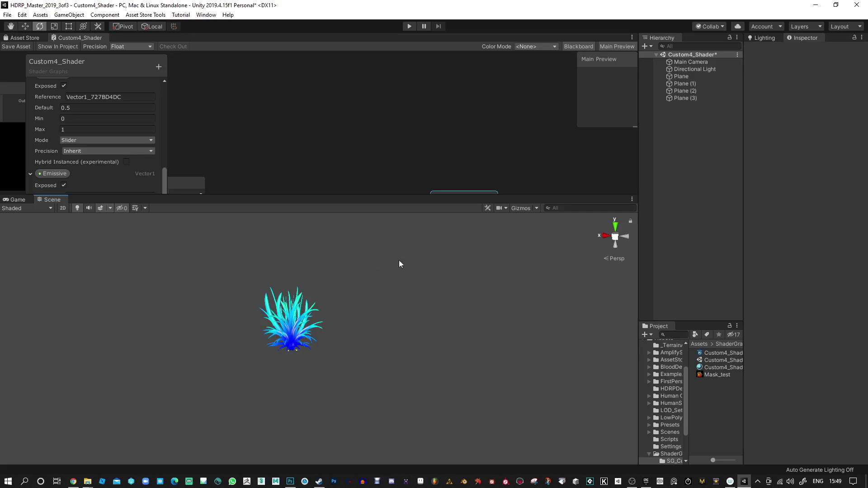
Adjust the test material to RedMask 0.81, GreenMask 0.6, AlphaClip 0.46 and Emissive 1.88
{"action": "left_click", "coordinate": [723, 368]}
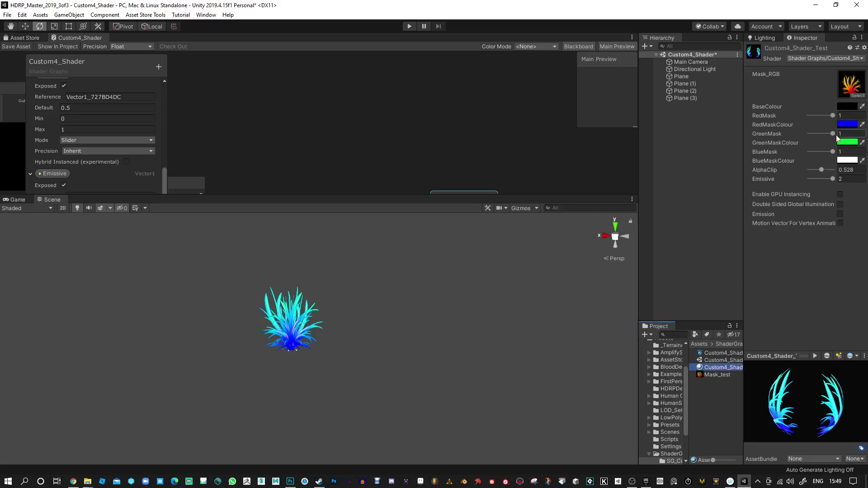
{"action": "left_click_drag", "start_coordinate": [831, 115], "coordinate": [825, 177]}
{"action": "left_click_drag", "start_coordinate": [408, 308], "coordinate": [76, 297], "text": "alt"}
{"action": "mouse_move", "coordinate": [828, 180]}
{"action": "left_mouse_down"}
{"action": "mouse_move", "coordinate": [809, 179]}
{"action": "mouse_move", "coordinate": [830, 178]}
{"action": "left_mouse_up"}
{"action": "left_click_drag", "start_coordinate": [533, 299], "coordinate": [434, 294], "text": "alt"}
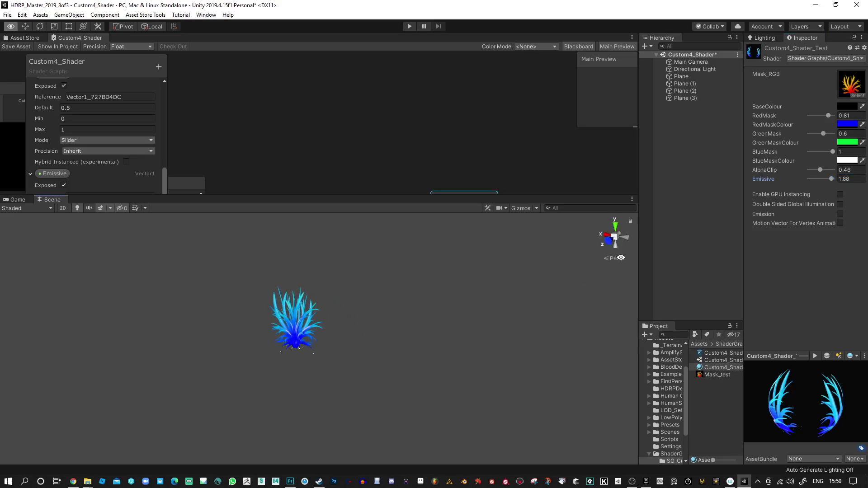
Set the material's RedMaskColour to pure red (FF0000)
{"action": "left_click", "coordinate": [840, 123]}
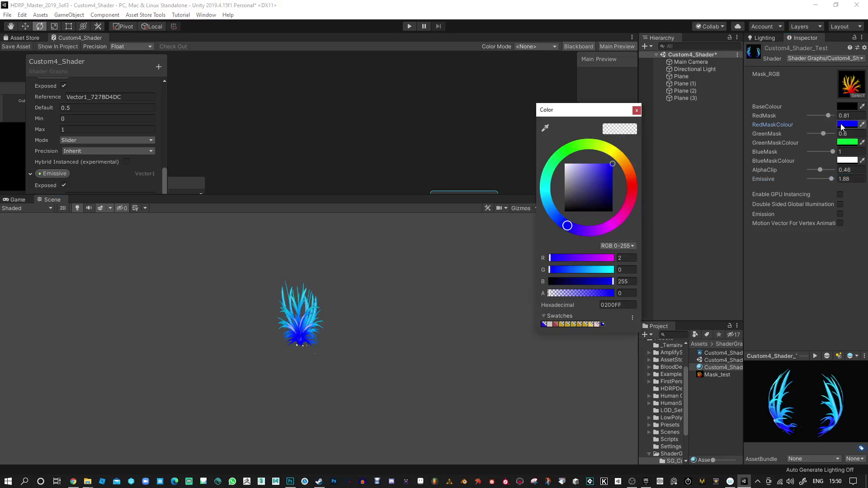
{"action": "left_click", "coordinate": [635, 177]}
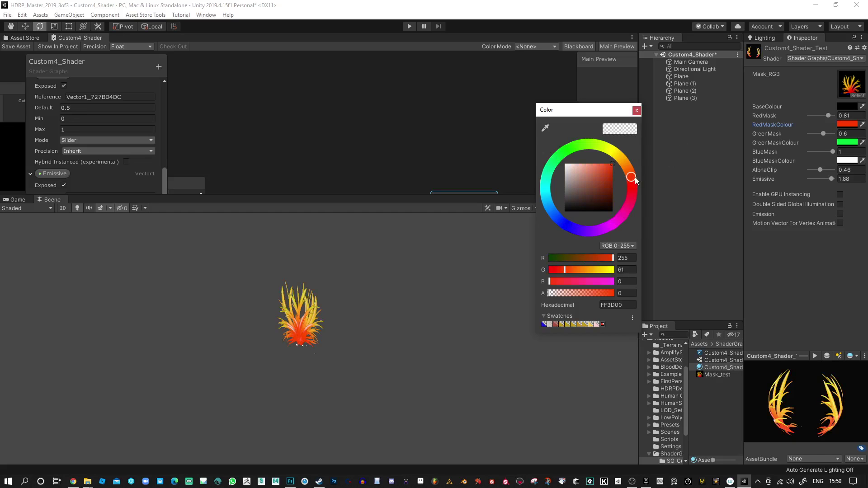
{"action": "mouse_move", "coordinate": [607, 194]}
{"action": "left_mouse_down"}
{"action": "mouse_move", "coordinate": [601, 201]}
{"action": "mouse_move", "coordinate": [612, 164]}
{"action": "mouse_move", "coordinate": [612, 224]}
{"action": "mouse_move", "coordinate": [542, 155]}
{"action": "mouse_move", "coordinate": [617, 149]}
{"action": "mouse_move", "coordinate": [633, 190]}
{"action": "left_mouse_up"}
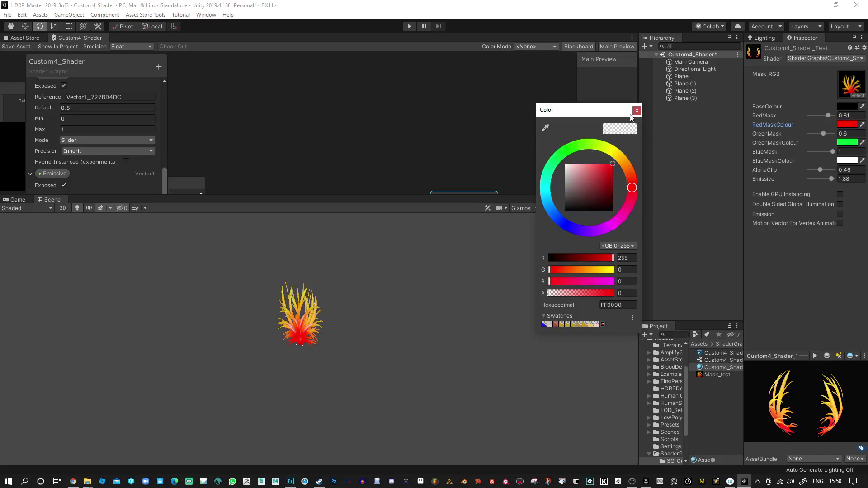
Try white for GreenMaskColour, then darken it to black and view the plant up close
{"action": "left_click", "coordinate": [828, 154]}
{"action": "left_click", "coordinate": [853, 142]}
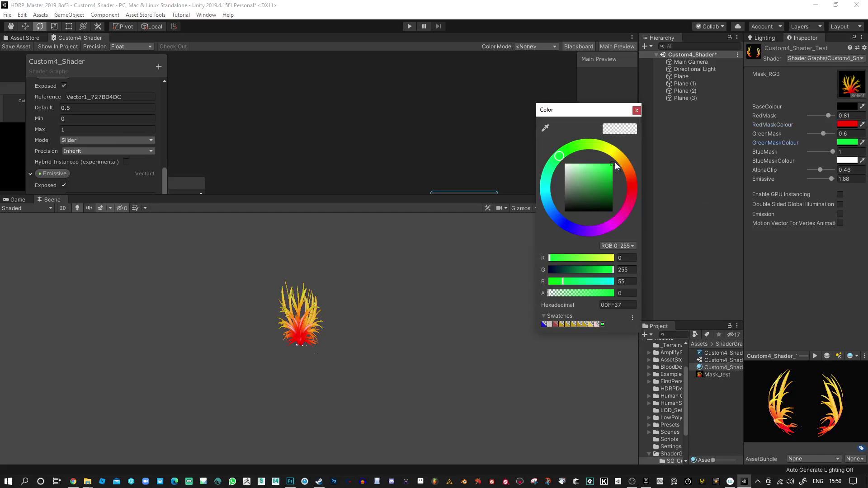
{"action": "mouse_move", "coordinate": [549, 164]}
{"action": "left_mouse_down"}
{"action": "mouse_move", "coordinate": [583, 142]}
{"action": "mouse_move", "coordinate": [632, 191]}
{"action": "mouse_move", "coordinate": [590, 229]}
{"action": "mouse_move", "coordinate": [554, 213]}
{"action": "left_mouse_up"}
{"action": "left_click_drag", "start_coordinate": [604, 169], "coordinate": [541, 163]}
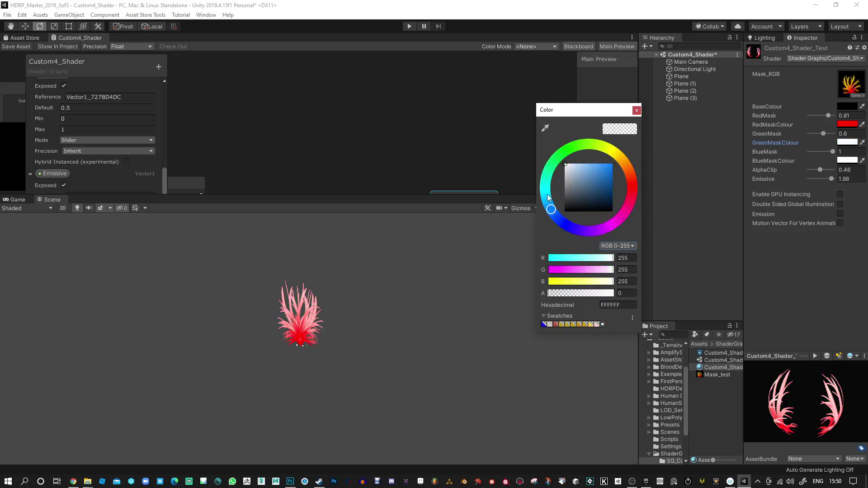
{"action": "mouse_move", "coordinate": [554, 217]}
{"action": "left_mouse_down"}
{"action": "mouse_move", "coordinate": [634, 197]}
{"action": "mouse_move", "coordinate": [590, 233]}
{"action": "mouse_move", "coordinate": [565, 149]}
{"action": "mouse_move", "coordinate": [632, 199]}
{"action": "mouse_move", "coordinate": [611, 216]}
{"action": "left_mouse_up"}
{"action": "left_click", "coordinate": [565, 211]}
{"action": "left_click_drag", "start_coordinate": [345, 248], "coordinate": [394, 325], "text": "alt"}
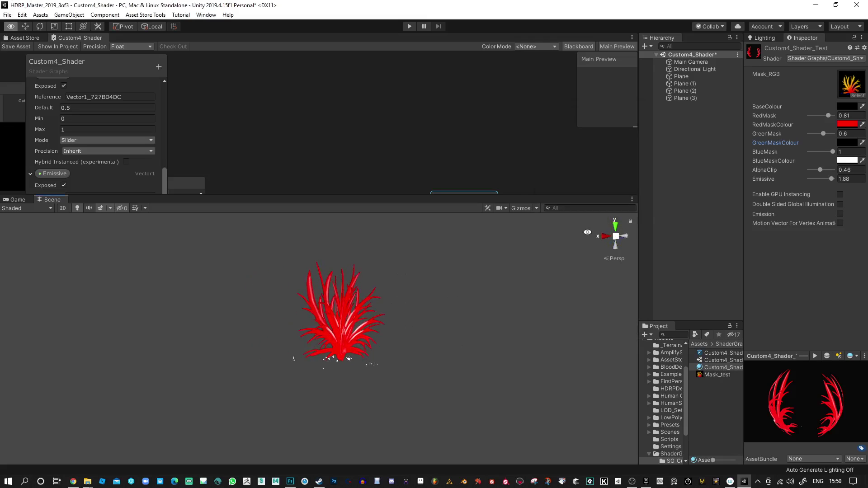
Adjust the test material to GreenMask 1, Emissive 0.73 and RedMask 0.68
{"action": "left_click", "coordinate": [848, 153]}
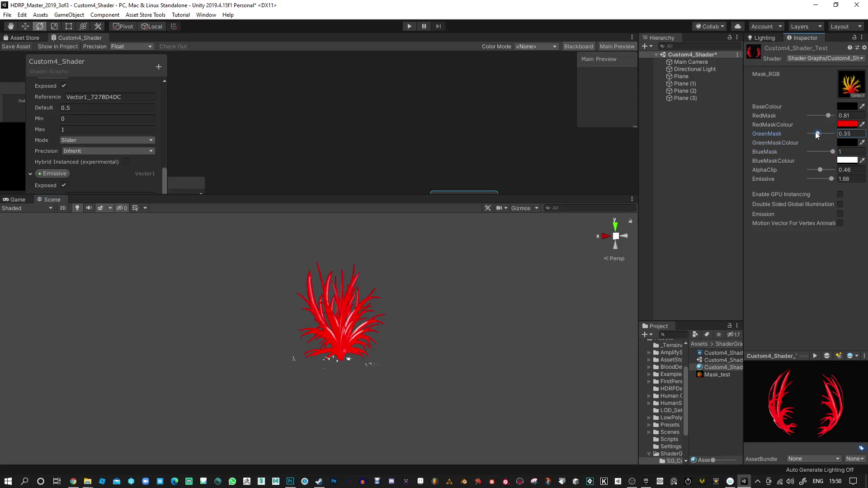
{"action": "key", "text": "Return"}
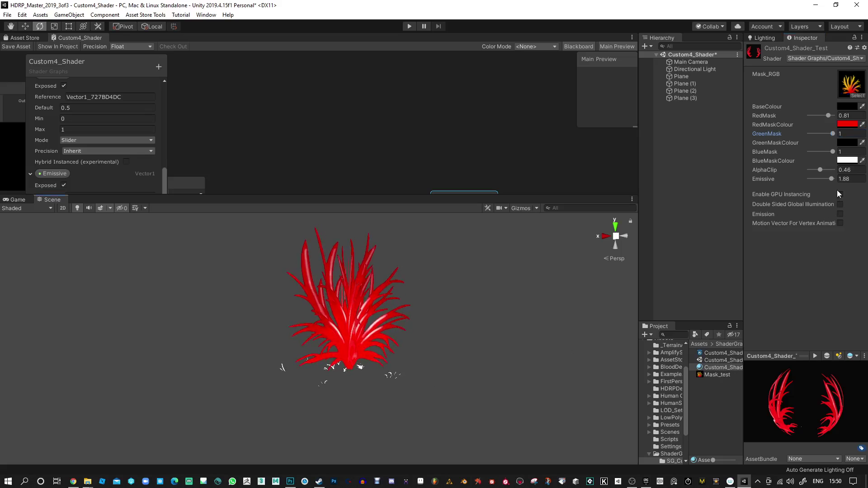
{"action": "left_click", "coordinate": [826, 179]}
{"action": "left_click_drag", "start_coordinate": [827, 178], "coordinate": [816, 180]}
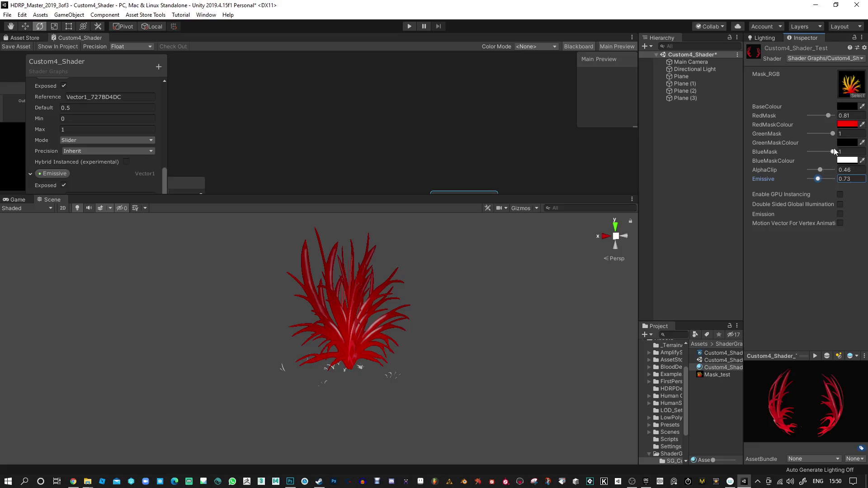
{"action": "left_click", "coordinate": [833, 134]}
{"action": "mouse_move", "coordinate": [836, 115]}
{"action": "left_mouse_down"}
{"action": "mouse_move", "coordinate": [819, 113]}
{"action": "mouse_move", "coordinate": [834, 113]}
{"action": "left_mouse_up"}
Set BlueMaskColour to a very dark red (about 270000) and try a lower BlueMask before returning it to 1
{"action": "left_click", "coordinate": [846, 161]}
{"action": "left_click_drag", "start_coordinate": [603, 188], "coordinate": [616, 209]}
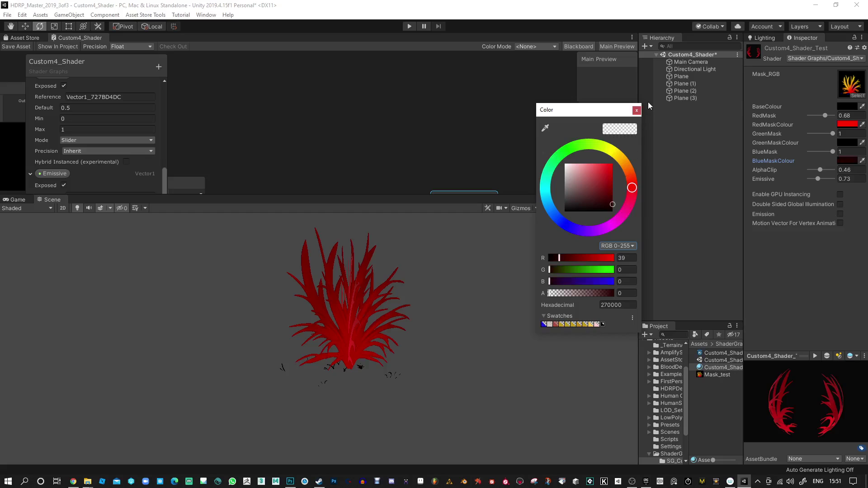
{"action": "left_click", "coordinate": [637, 110]}
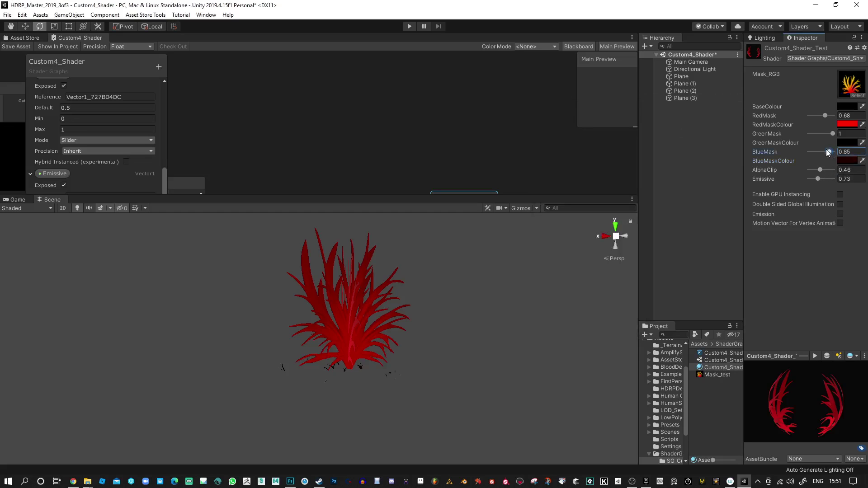
{"action": "left_click_drag", "start_coordinate": [828, 153], "coordinate": [835, 152]}
Recolour the leaf highlights by setting BlueMaskColour to bright orange
{"action": "left_click_drag", "start_coordinate": [420, 334], "coordinate": [408, 229], "text": "alt"}
{"action": "right_click_drag", "start_coordinate": [465, 36], "coordinate": [490, 169], "text": "alt"}
{"action": "left_click_drag", "start_coordinate": [459, 332], "coordinate": [482, 374], "text": "alt"}
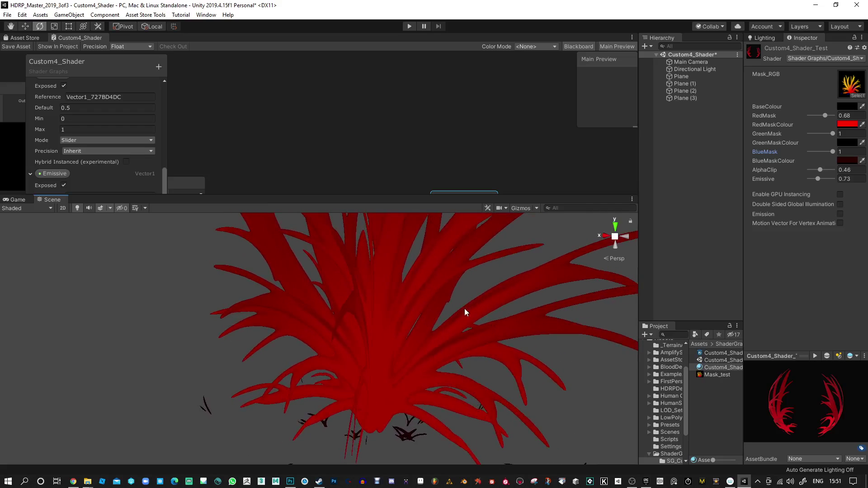
{"action": "left_click", "coordinate": [847, 161]}
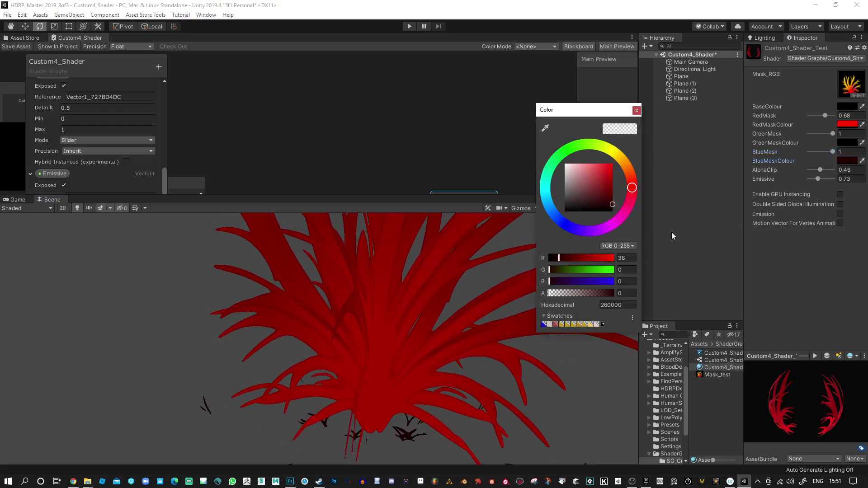
{"action": "mouse_move", "coordinate": [606, 190]}
{"action": "left_mouse_down"}
{"action": "mouse_move", "coordinate": [614, 151]}
{"action": "mouse_move", "coordinate": [626, 163]}
{"action": "left_mouse_up"}
{"action": "left_click", "coordinate": [636, 110]}
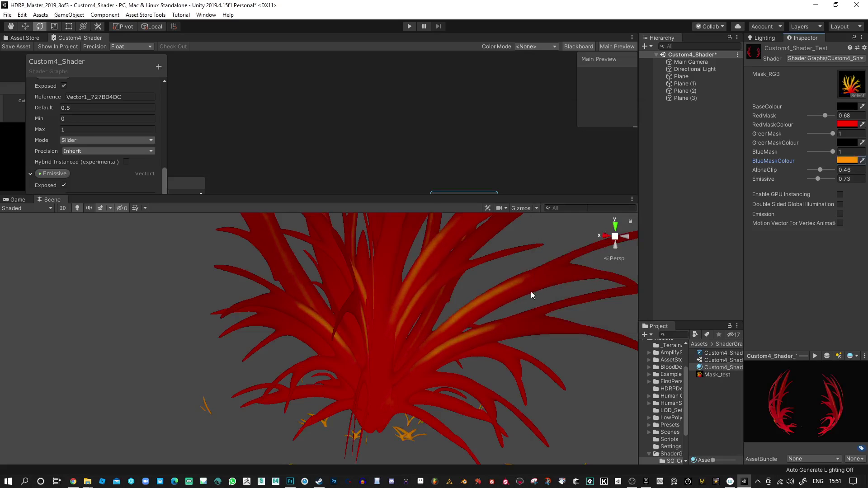
Set RedMaskColour to a purple hue and darken it to a deep purple
{"action": "scroll", "coordinate": [530, 291], "scroll_direction": "down", "scroll_amount": 5}
{"action": "left_click", "coordinate": [848, 124]}
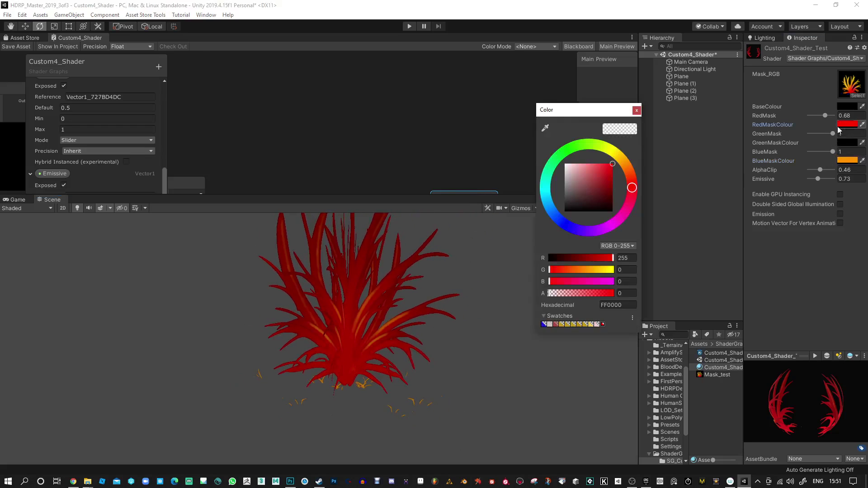
{"action": "left_click_drag", "start_coordinate": [603, 226], "coordinate": [590, 231]}
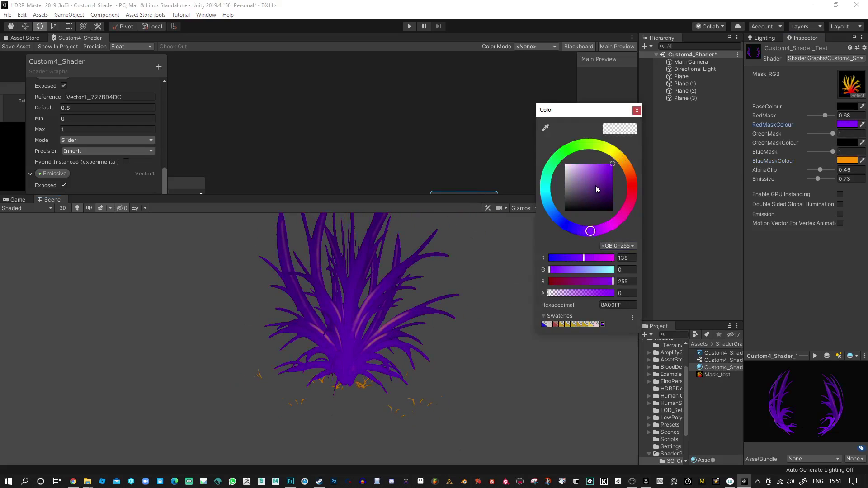
{"action": "mouse_move", "coordinate": [596, 185]}
{"action": "left_mouse_down"}
{"action": "mouse_move", "coordinate": [613, 193]}
{"action": "mouse_move", "coordinate": [610, 182]}
{"action": "left_mouse_up"}
{"action": "left_click", "coordinate": [636, 110]}
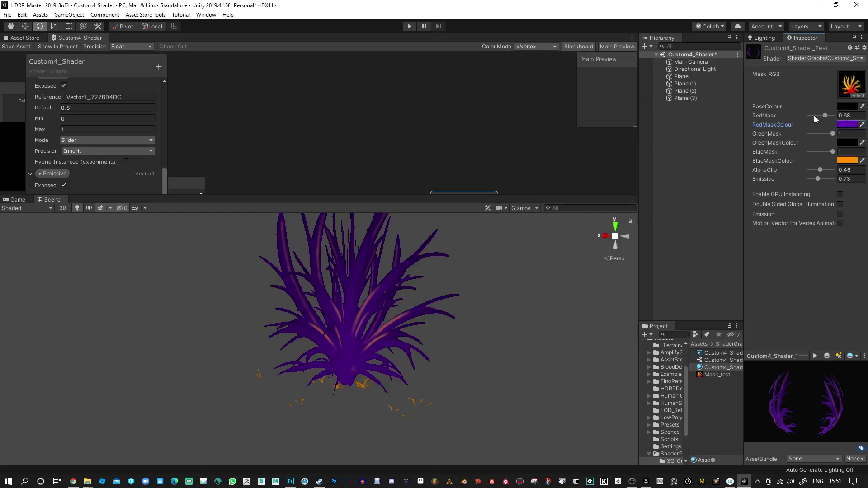
Set BaseColour to pure red (FF0000) and view the whole plant
{"action": "left_click", "coordinate": [849, 109]}
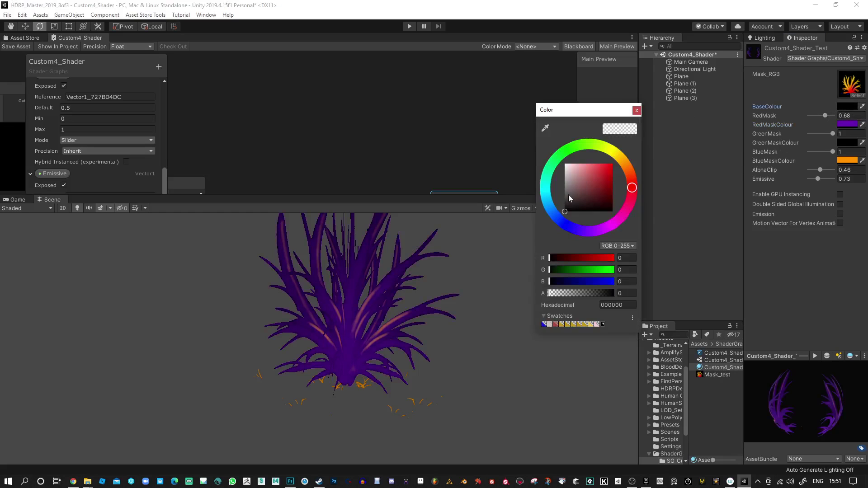
{"action": "left_click_drag", "start_coordinate": [585, 201], "coordinate": [627, 143]}
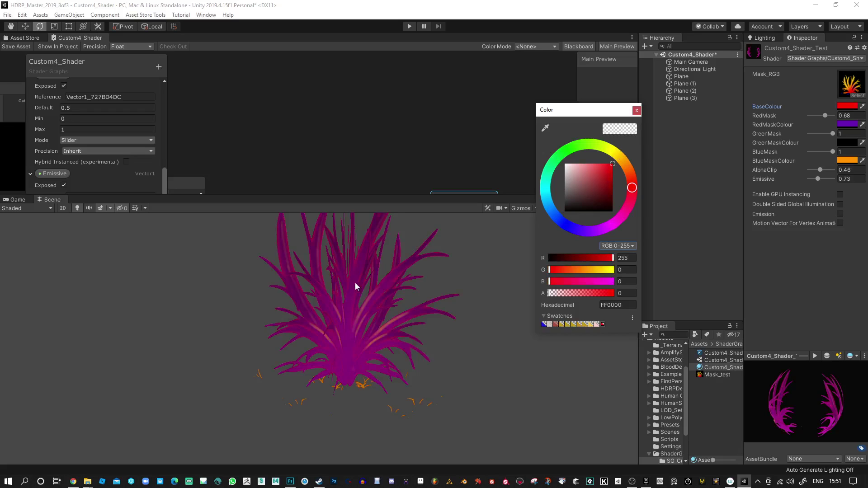
{"action": "left_click", "coordinate": [377, 328], "text": "alt"}
{"action": "left_click_drag", "start_coordinate": [370, 291], "coordinate": [382, 337], "text": "alt"}
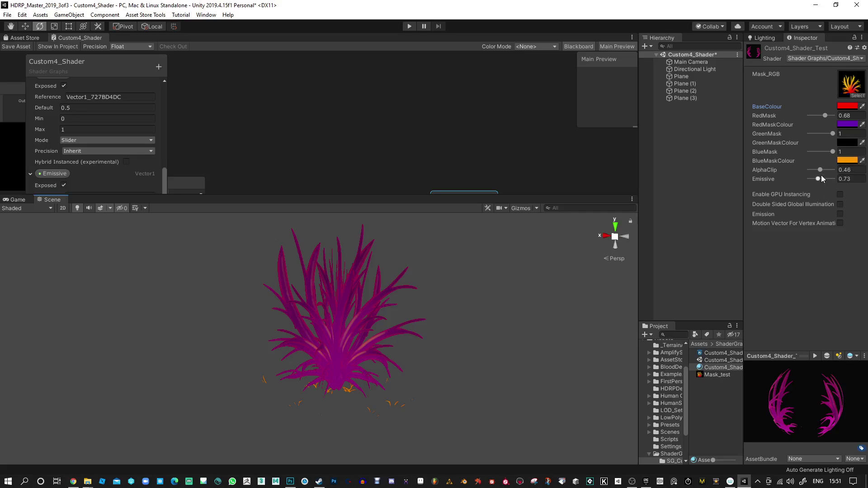
Lower AlphaClip to 0.23 and set BaseColour to bright green
{"action": "left_click_drag", "start_coordinate": [816, 172], "coordinate": [815, 170]}
{"action": "left_click", "coordinate": [849, 109]}
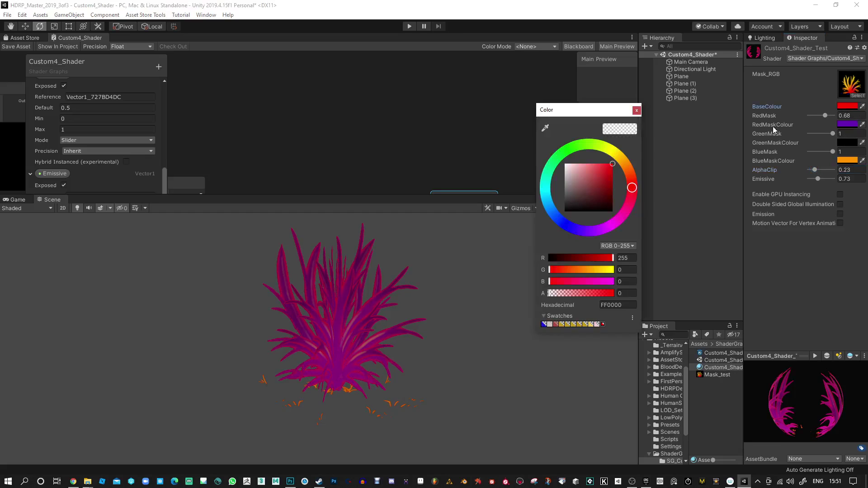
{"action": "left_click_drag", "start_coordinate": [599, 187], "coordinate": [564, 164]}
{"action": "left_click", "coordinate": [637, 110]}
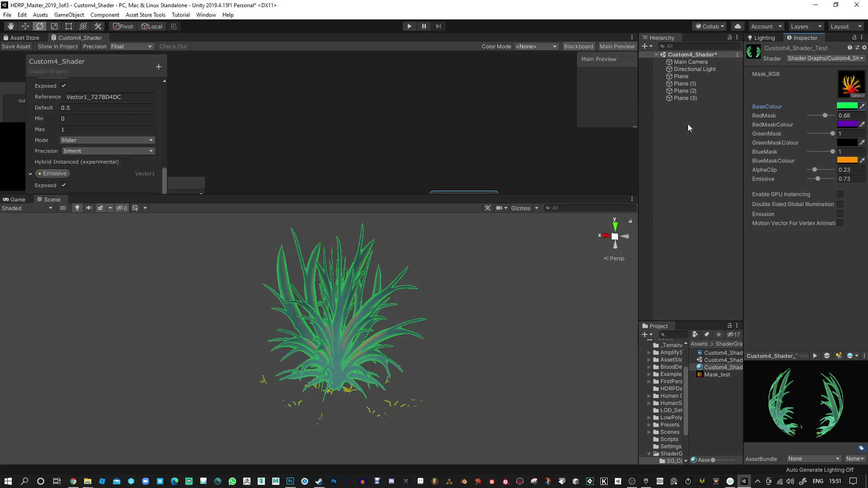
Set BlueMaskColour to turquoise (00FFDF) and AlphaClip to 0.36
{"action": "left_click", "coordinate": [846, 160]}
{"action": "left_click_drag", "start_coordinate": [601, 170], "coordinate": [543, 137]}
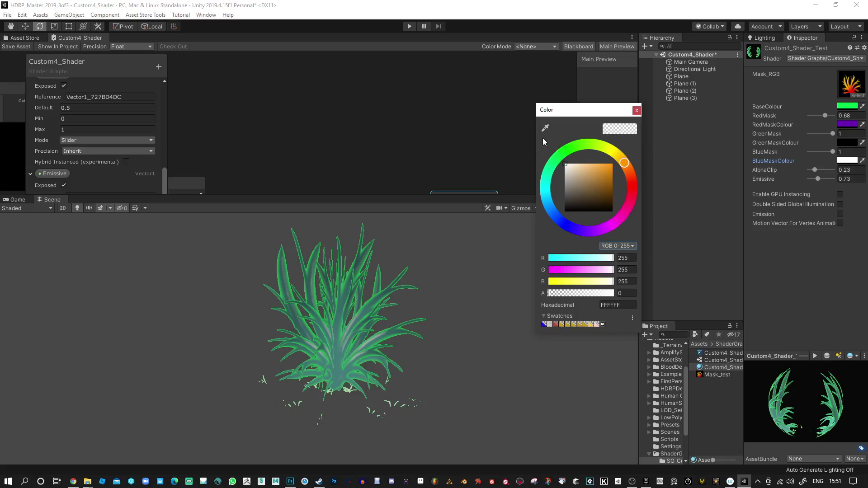
{"action": "left_click_drag", "start_coordinate": [578, 185], "coordinate": [622, 151]}
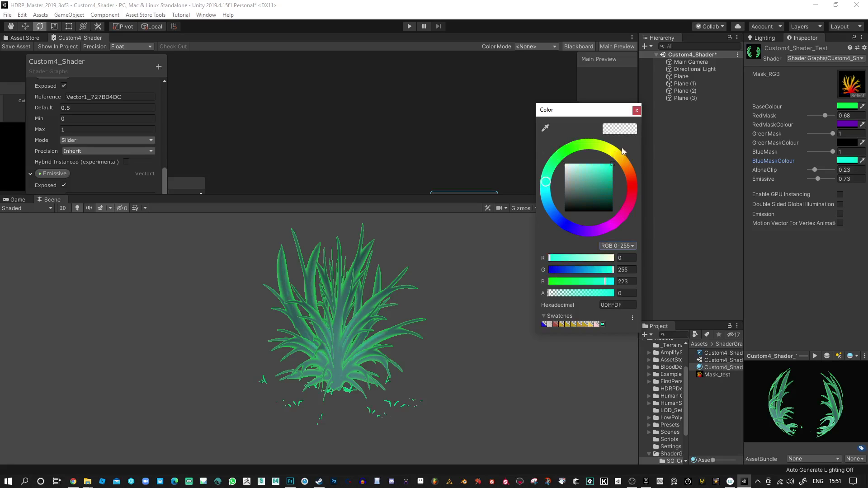
{"action": "left_click", "coordinate": [637, 111]}
{"action": "left_click_drag", "start_coordinate": [831, 152], "coordinate": [820, 175]}
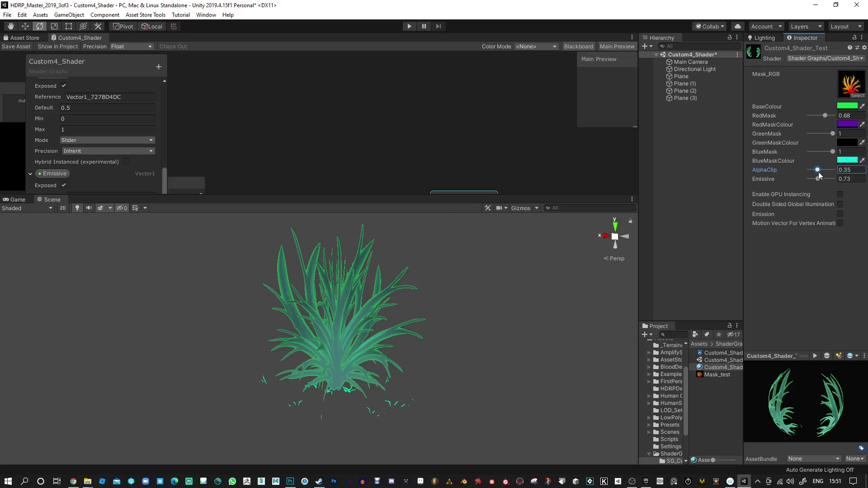
Set GreenMaskColour to a saturated blue
{"action": "left_click", "coordinate": [846, 143]}
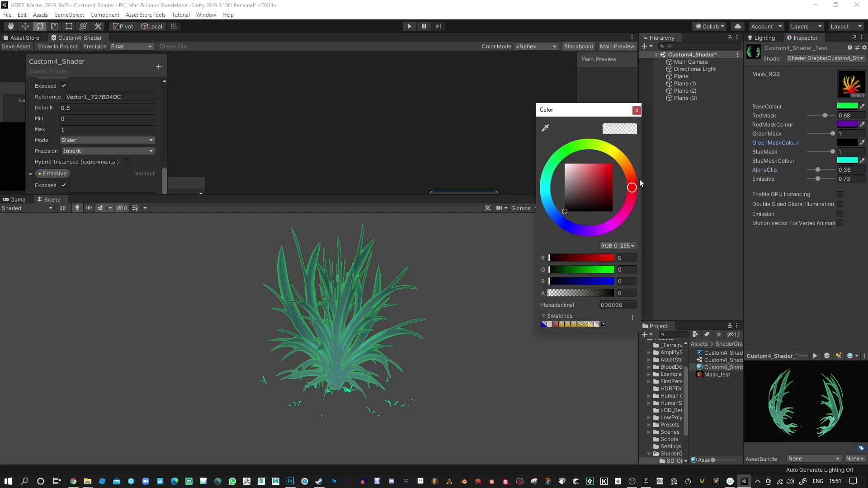
{"action": "left_click_drag", "start_coordinate": [568, 234], "coordinate": [566, 225]}
{"action": "left_click_drag", "start_coordinate": [610, 171], "coordinate": [622, 169]}
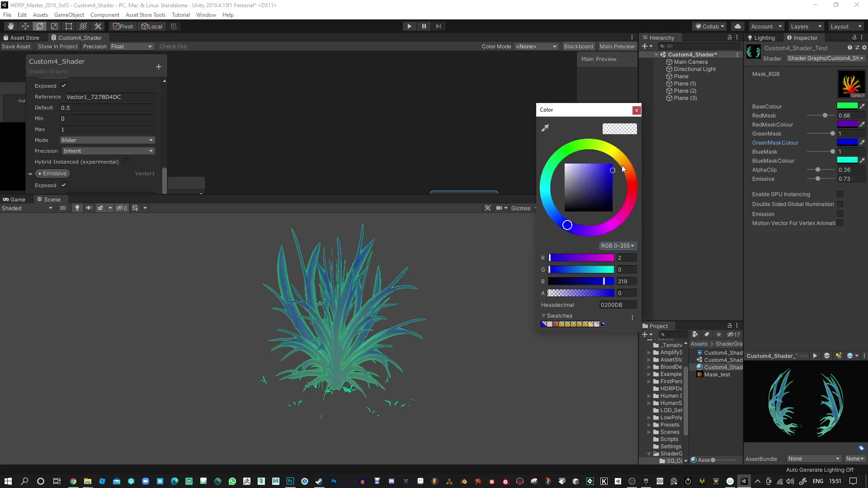
{"action": "left_click", "coordinate": [636, 110]}
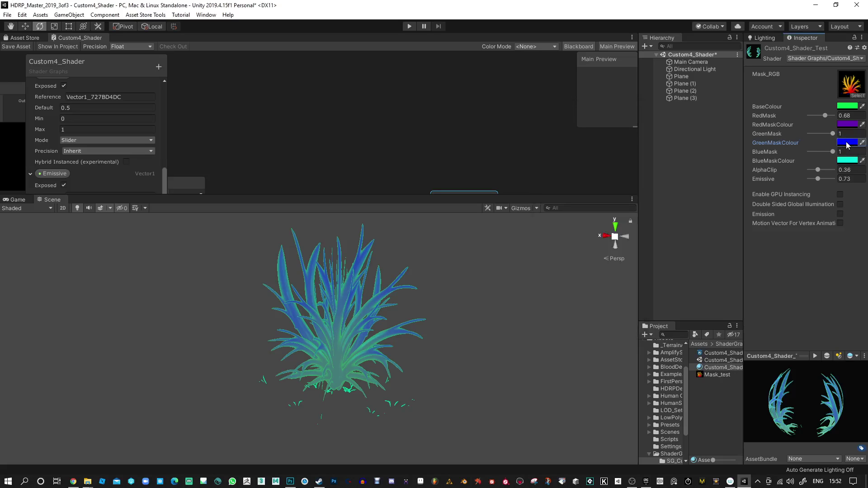
Duplicate the four plant planes together, move the copy beside the original plant and scale it down
{"action": "left_click_drag", "start_coordinate": [479, 312], "coordinate": [401, 287], "text": "alt"}
{"action": "scroll", "coordinate": [401, 286], "scroll_direction": "up", "scroll_amount": 3}
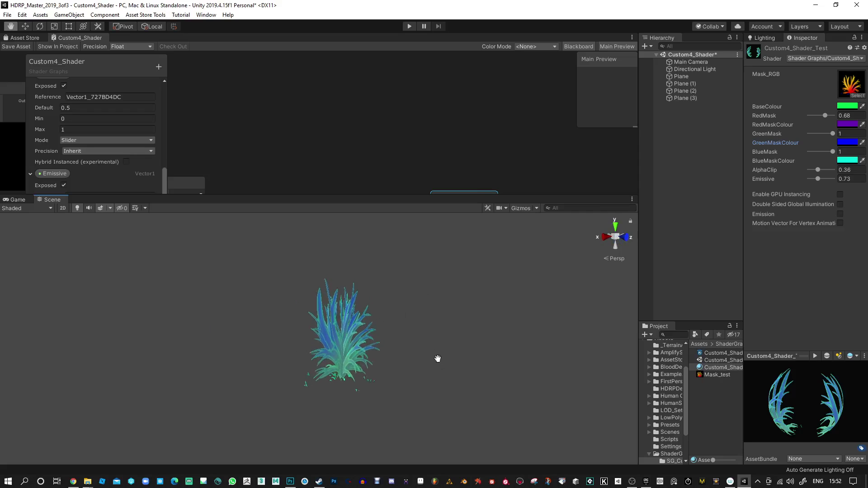
{"action": "left_click_drag", "start_coordinate": [438, 358], "coordinate": [426, 323], "text": "alt"}
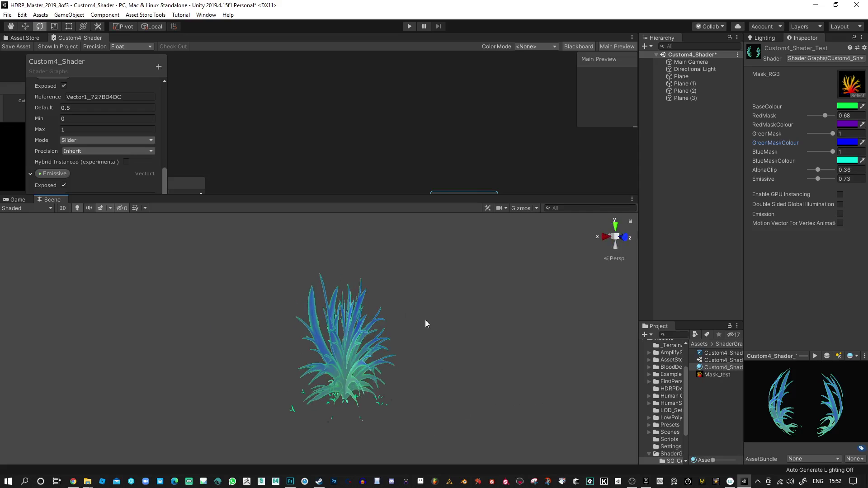
{"action": "left_click", "coordinate": [682, 77]}
{"action": "left_click", "coordinate": [685, 98], "text": "shift"}
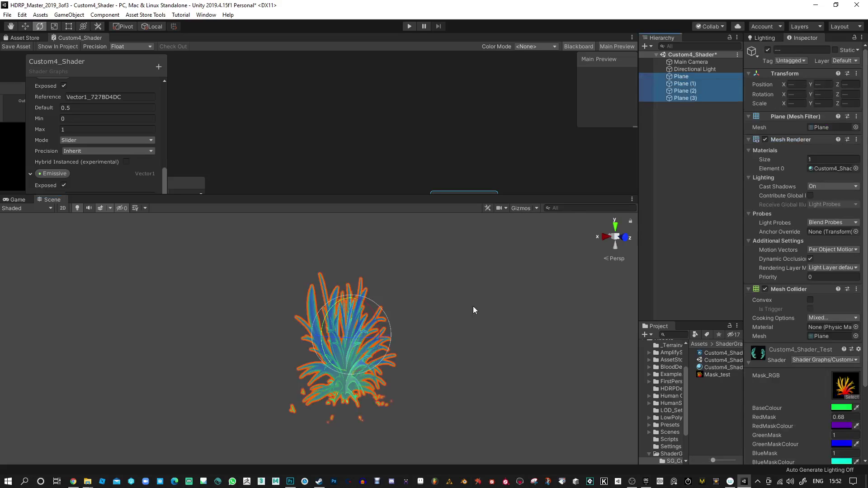
{"action": "key", "text": "ctrl+d"}
{"action": "left_click_drag", "start_coordinate": [414, 376], "coordinate": [399, 400], "text": "alt"}
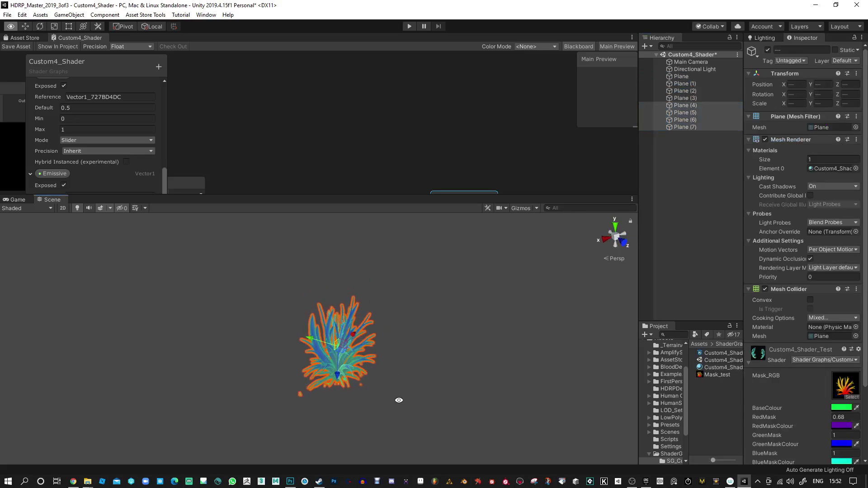
{"action": "left_click_drag", "start_coordinate": [343, 358], "coordinate": [382, 356]}
{"action": "key", "text": "r"}
{"action": "key", "text": "w"}
Duplicate all eight planes of both plants, then resize and reposition the copies next to the originals
{"action": "left_click", "coordinate": [691, 77]}
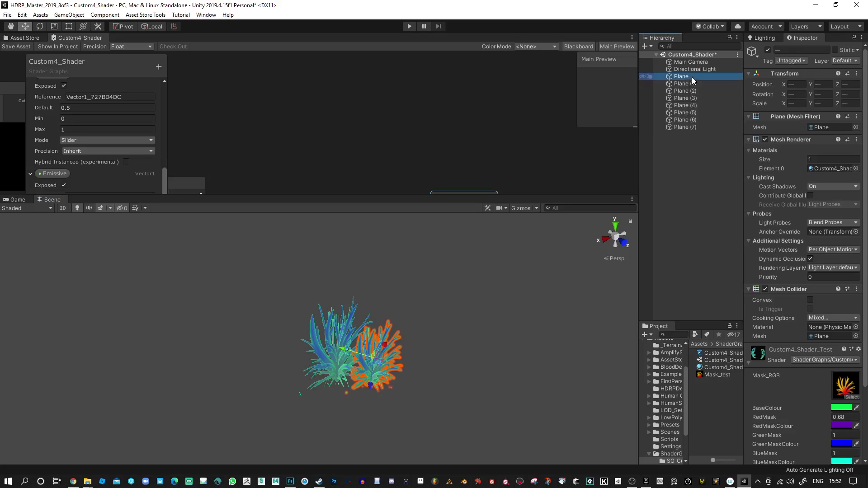
{"action": "left_click", "coordinate": [687, 128], "text": "shift"}
{"action": "key", "text": "ctrl+d"}
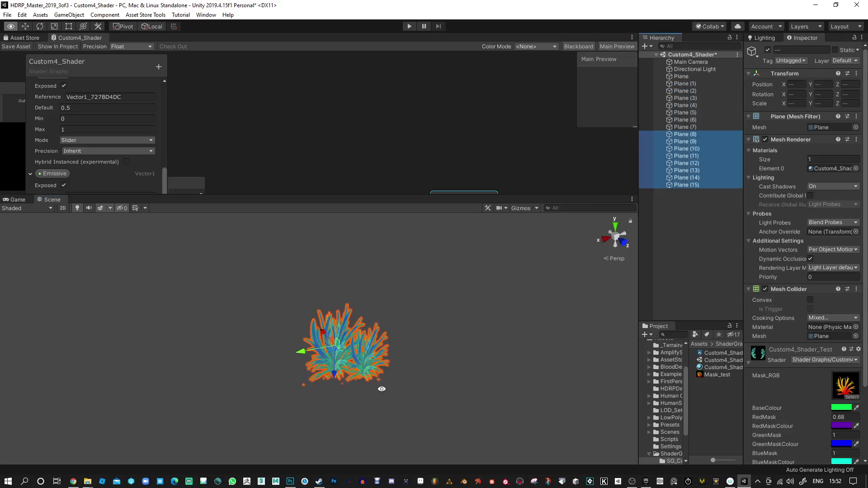
{"action": "left_click_drag", "start_coordinate": [382, 389], "coordinate": [496, 420], "text": "alt"}
{"action": "left_click_drag", "start_coordinate": [365, 361], "coordinate": [426, 314], "text": "alt"}
{"action": "key", "text": "e"}
{"action": "key", "text": "w"}
{"action": "key", "text": "r"}
{"action": "left_click_drag", "start_coordinate": [378, 375], "coordinate": [358, 343]}
{"action": "key", "text": "w"}
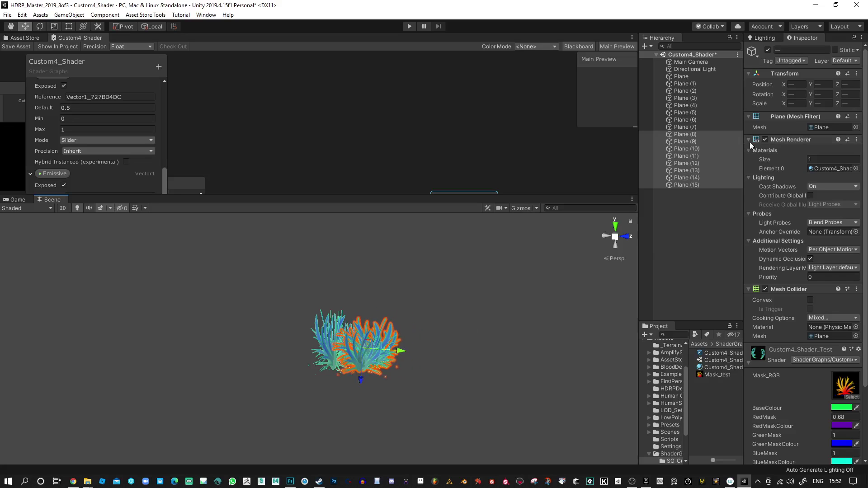
Select all sixteen plant planes and turn off the selection outline in the scene view
{"action": "left_click", "coordinate": [676, 76]}
{"action": "left_click", "coordinate": [683, 185], "text": "shift"}
{"action": "left_click_drag", "start_coordinate": [298, 398], "coordinate": [390, 374], "text": "alt"}
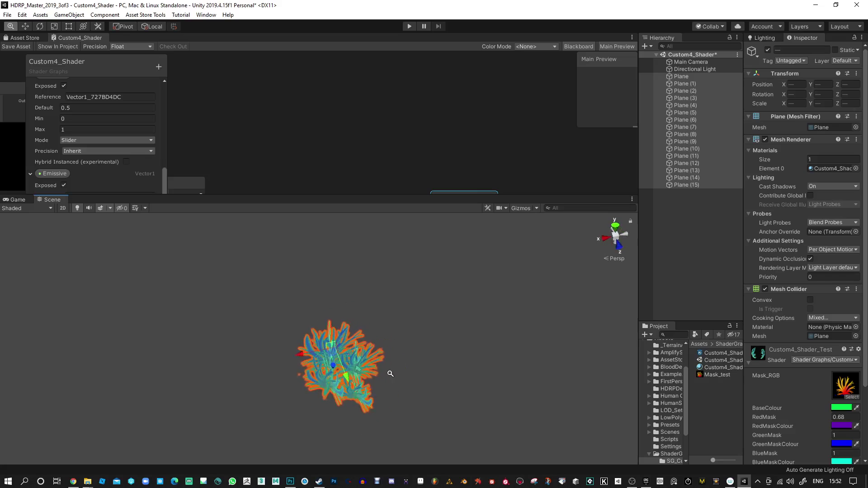
{"action": "right_click_drag", "start_coordinate": [390, 374], "coordinate": [465, 393], "text": "alt"}
{"action": "left_click_drag", "start_coordinate": [465, 393], "coordinate": [468, 385], "text": "alt"}
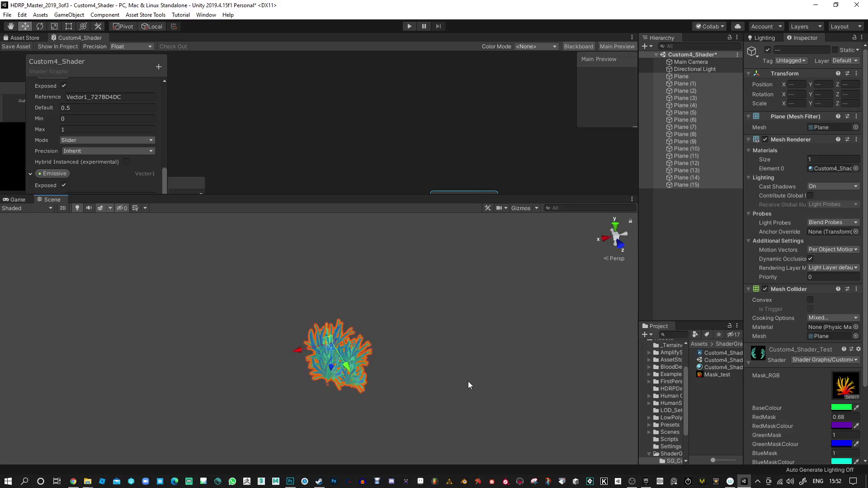
{"action": "left_click", "coordinate": [537, 208]}
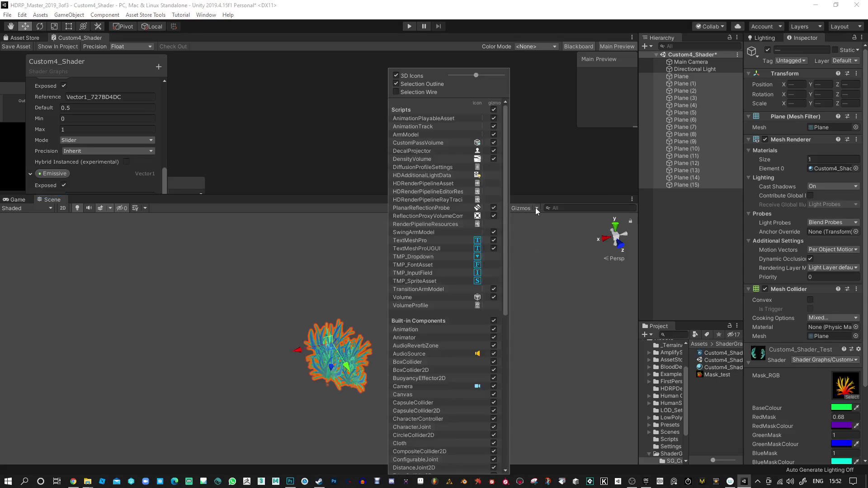
{"action": "left_click", "coordinate": [397, 84]}
Duplicate all sixteen selected planes, move the copied cluster beside the originals and rotate it
{"action": "left_click_drag", "start_coordinate": [370, 389], "coordinate": [270, 357], "text": "alt"}
{"action": "key", "text": "ctrl+d"}
{"action": "key", "text": "e"}
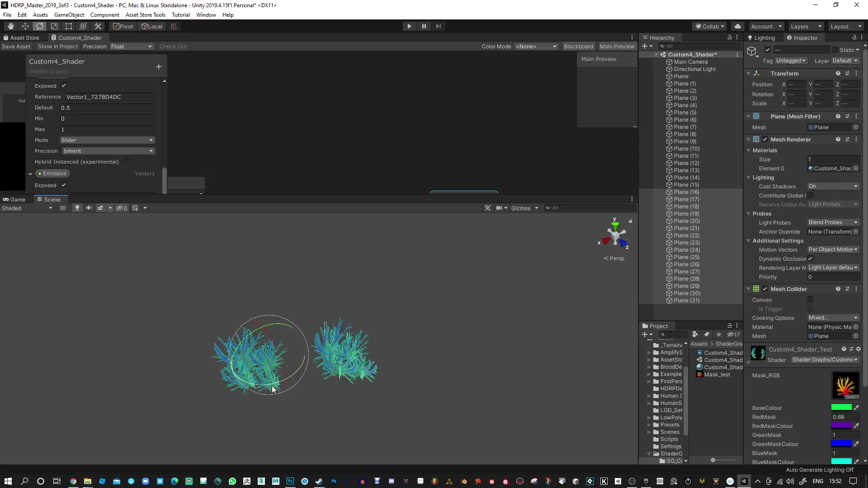
{"action": "left_click_drag", "start_coordinate": [272, 389], "coordinate": [154, 374]}
{"action": "left_click", "coordinate": [154, 378]}
{"action": "left_click_drag", "start_coordinate": [286, 419], "coordinate": [374, 310], "text": "alt"}
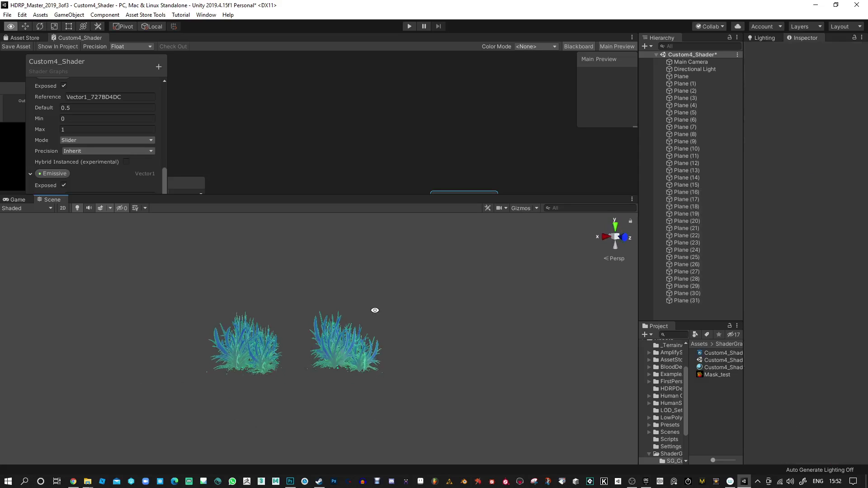
{"action": "right_click_drag", "start_coordinate": [374, 310], "coordinate": [503, 348], "text": "alt"}
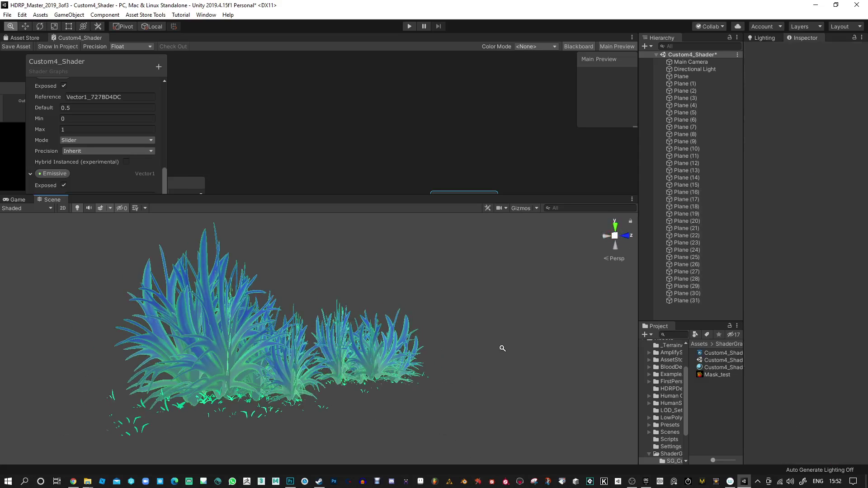
{"action": "left_click_drag", "start_coordinate": [502, 348], "coordinate": [564, 349], "text": "alt"}
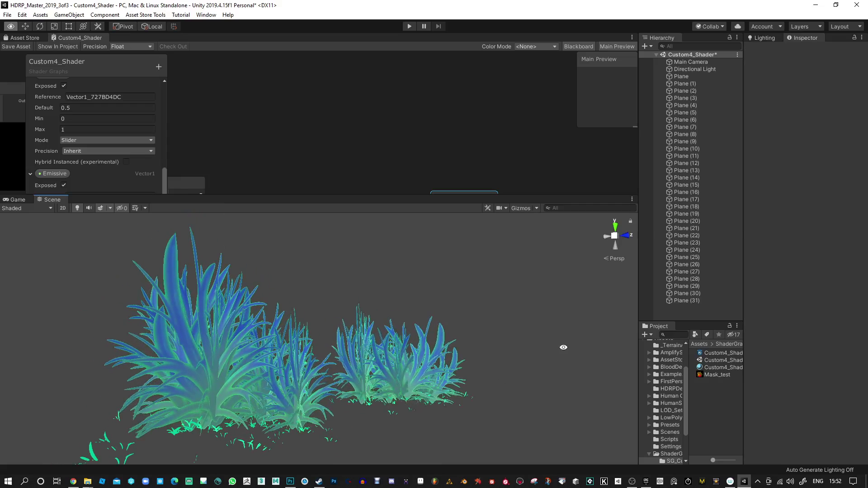
On the Custom4_Shader_Test material, set GreenMaskColour to orange (FF5500) and BlueMaskColour to blue (0004FF)
{"action": "left_click", "coordinate": [720, 368]}
{"action": "left_click", "coordinate": [844, 142]}
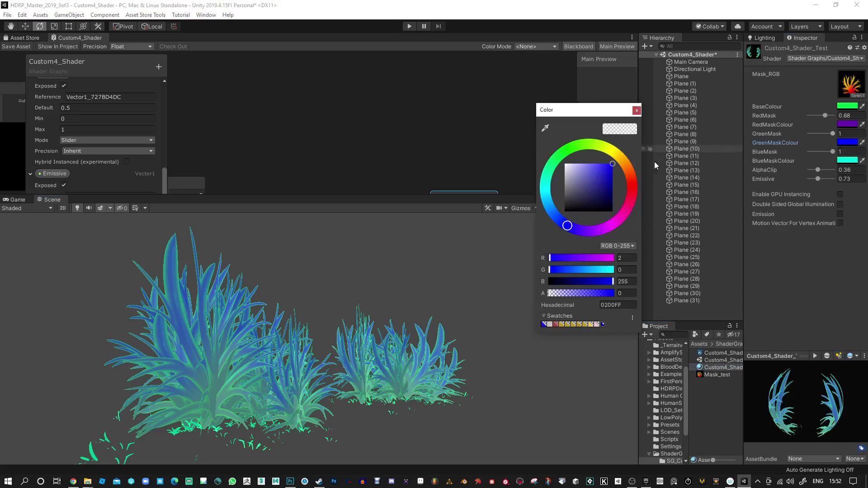
{"action": "mouse_move", "coordinate": [560, 223]}
{"action": "left_mouse_down"}
{"action": "mouse_move", "coordinate": [553, 164]}
{"action": "mouse_move", "coordinate": [533, 202]}
{"action": "mouse_move", "coordinate": [535, 161]}
{"action": "mouse_move", "coordinate": [615, 149]}
{"action": "mouse_move", "coordinate": [632, 199]}
{"action": "mouse_move", "coordinate": [628, 175]}
{"action": "mouse_move", "coordinate": [586, 209]}
{"action": "mouse_move", "coordinate": [573, 204]}
{"action": "mouse_move", "coordinate": [600, 193]}
{"action": "mouse_move", "coordinate": [622, 169]}
{"action": "left_mouse_up"}
{"action": "left_click", "coordinate": [637, 111]}
{"action": "left_click", "coordinate": [847, 160]}
{"action": "left_click", "coordinate": [569, 226]}
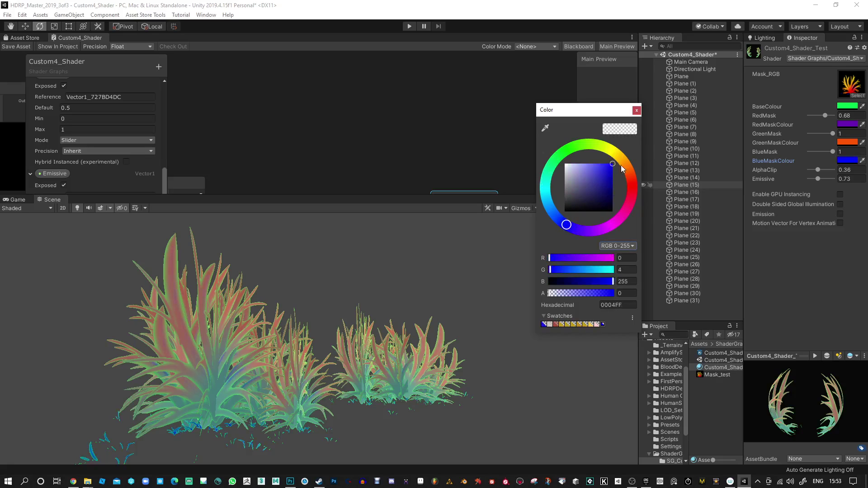
{"action": "left_click", "coordinate": [636, 111]}
Try blue tones for BaseColour and settle on white (FFFFFF)
{"action": "left_click", "coordinate": [844, 106]}
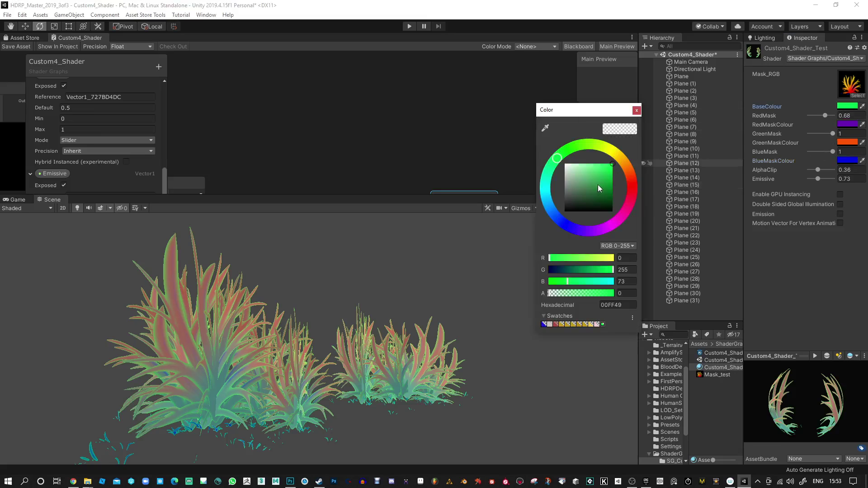
{"action": "left_click", "coordinate": [559, 229]}
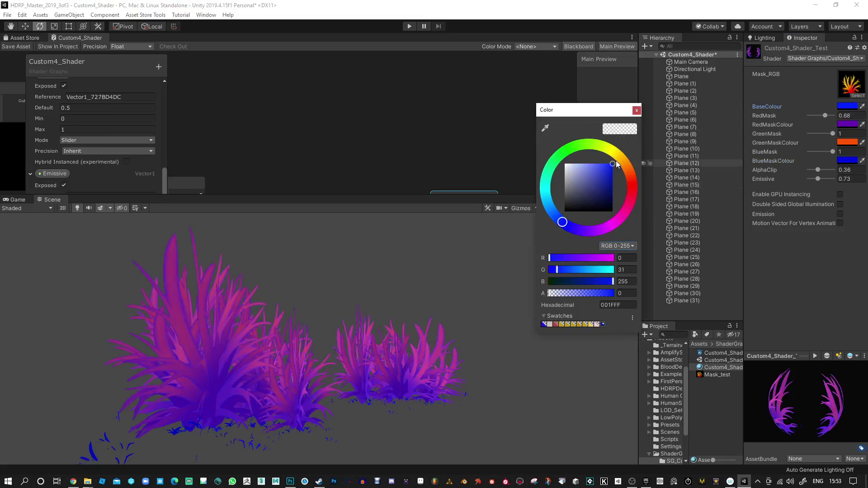
{"action": "mouse_move", "coordinate": [564, 232]}
{"action": "left_mouse_down"}
{"action": "mouse_move", "coordinate": [545, 189]}
{"action": "mouse_move", "coordinate": [594, 146]}
{"action": "mouse_move", "coordinate": [622, 212]}
{"action": "mouse_move", "coordinate": [568, 207]}
{"action": "mouse_move", "coordinate": [560, 165]}
{"action": "mouse_move", "coordinate": [608, 162]}
{"action": "mouse_move", "coordinate": [600, 209]}
{"action": "mouse_move", "coordinate": [563, 201]}
{"action": "mouse_move", "coordinate": [573, 208]}
{"action": "mouse_move", "coordinate": [598, 180]}
{"action": "mouse_move", "coordinate": [572, 202]}
{"action": "mouse_move", "coordinate": [571, 174]}
{"action": "mouse_move", "coordinate": [555, 157]}
{"action": "mouse_move", "coordinate": [558, 174]}
{"action": "mouse_move", "coordinate": [544, 149]}
{"action": "left_mouse_up"}
{"action": "mouse_move", "coordinate": [558, 218]}
{"action": "left_mouse_down"}
{"action": "mouse_move", "coordinate": [546, 200]}
{"action": "mouse_move", "coordinate": [555, 216]}
{"action": "left_mouse_up"}
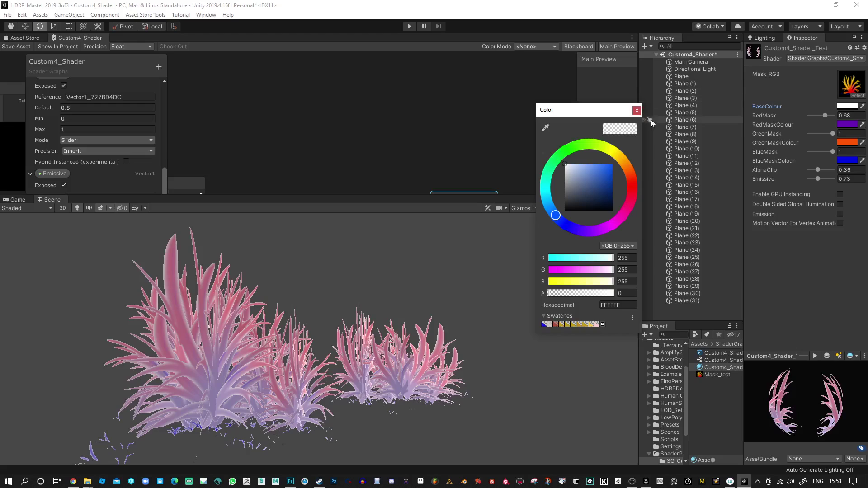
Set RedMask to 1, GreenMask to 0.5 and BlueMask to 0.88, and check the plants up close
{"action": "left_click", "coordinate": [806, 156]}
{"action": "left_click_drag", "start_coordinate": [825, 119], "coordinate": [830, 151]}
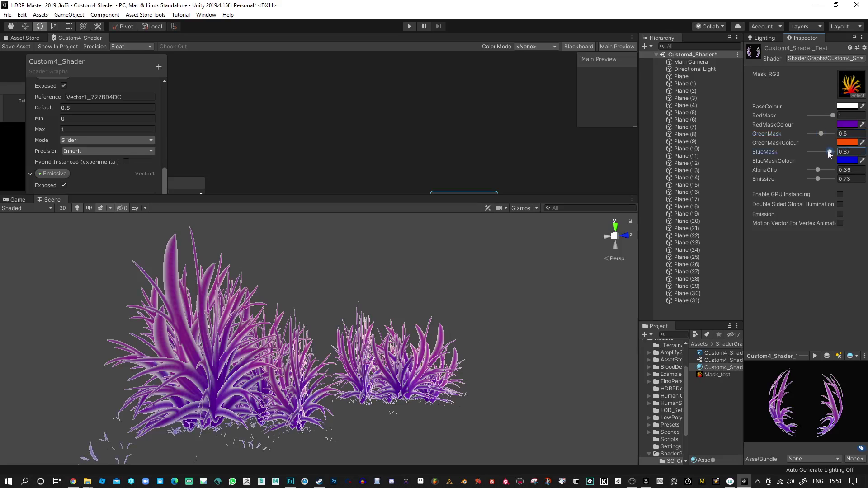
{"action": "right_click_drag", "start_coordinate": [223, 389], "coordinate": [278, 401], "text": "alt"}
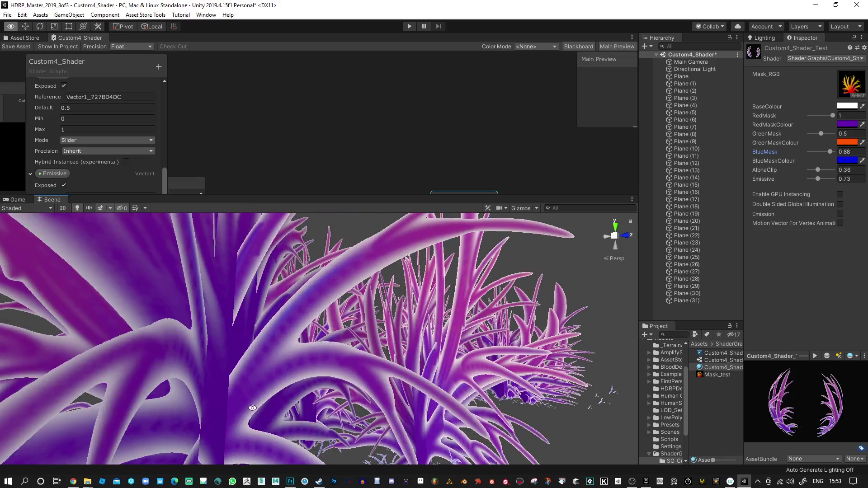
{"action": "scroll", "coordinate": [252, 408], "scroll_direction": "down", "scroll_amount": 5}
{"action": "left_click_drag", "start_coordinate": [252, 408], "coordinate": [276, 362], "text": "alt"}
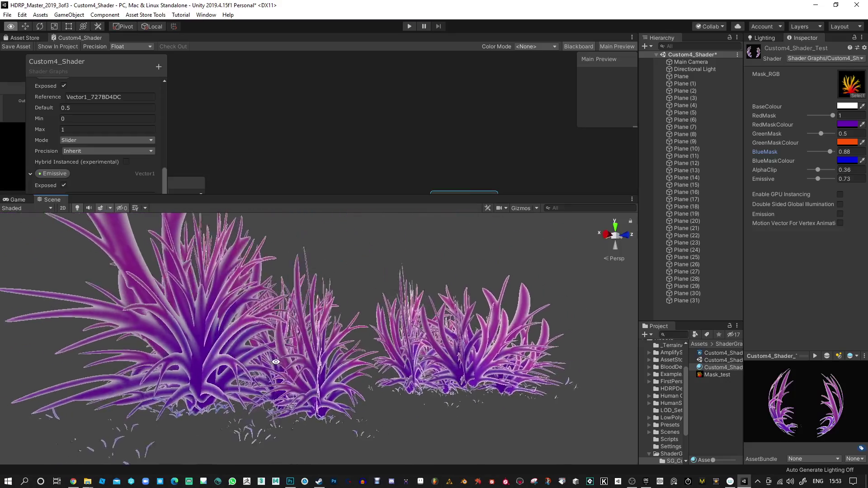
{"action": "scroll", "coordinate": [218, 355], "scroll_direction": "up", "scroll_amount": 2}
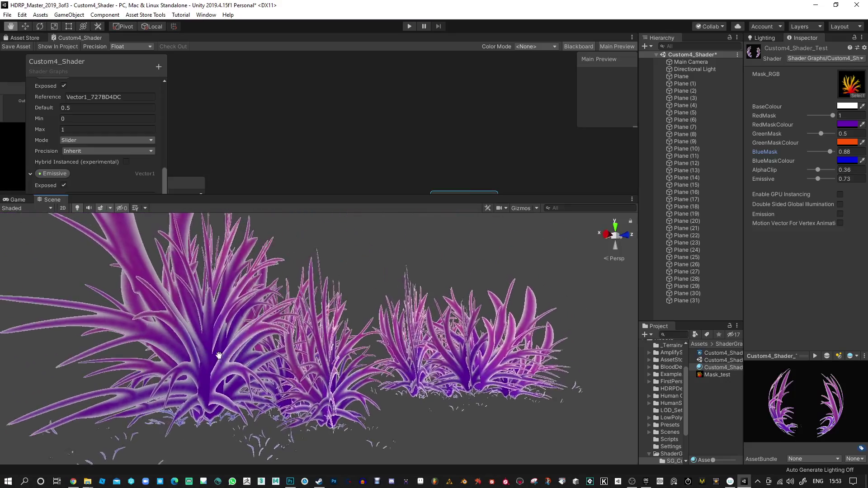
{"action": "right_click_drag", "start_coordinate": [219, 356], "coordinate": [239, 359], "text": "alt"}
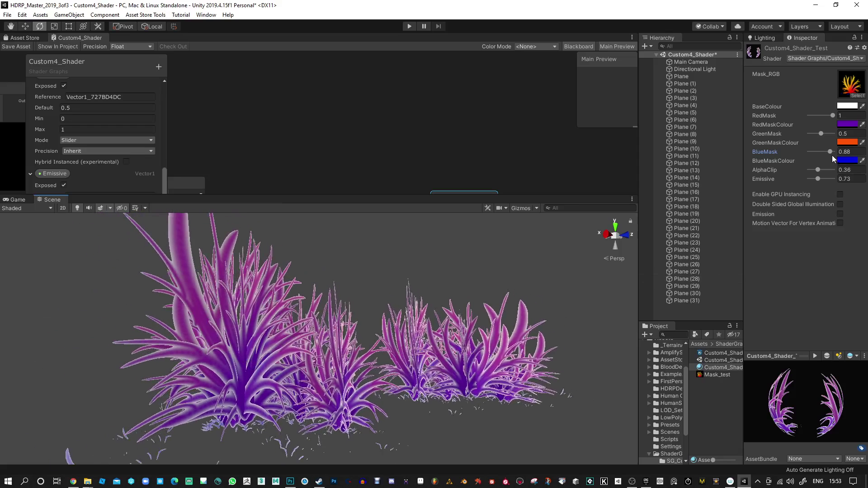
Set BlueMask to 1, AlphaClip to 0.51 and Emissive to 0.58
{"action": "left_click_drag", "start_coordinate": [831, 152], "coordinate": [822, 153]}
{"action": "mouse_move", "coordinate": [822, 170]}
{"action": "left_mouse_down"}
{"action": "mouse_move", "coordinate": [810, 170]}
{"action": "mouse_move", "coordinate": [835, 171]}
{"action": "mouse_move", "coordinate": [808, 180]}
{"action": "mouse_move", "coordinate": [816, 178]}
{"action": "left_mouse_up"}
{"action": "left_click_drag", "start_coordinate": [271, 316], "coordinate": [380, 277], "text": "alt"}
{"action": "right_click_drag", "start_coordinate": [380, 277], "coordinate": [433, 310], "text": "alt"}
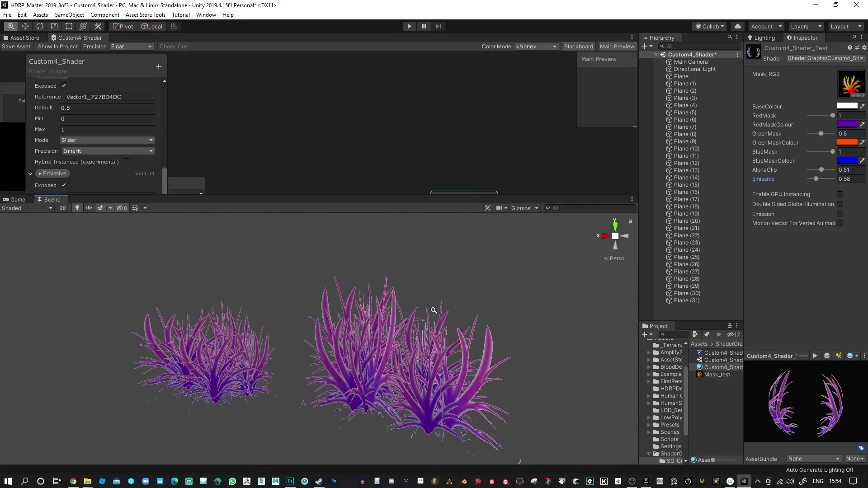
{"action": "left_click_drag", "start_coordinate": [433, 310], "coordinate": [424, 405], "text": "alt"}
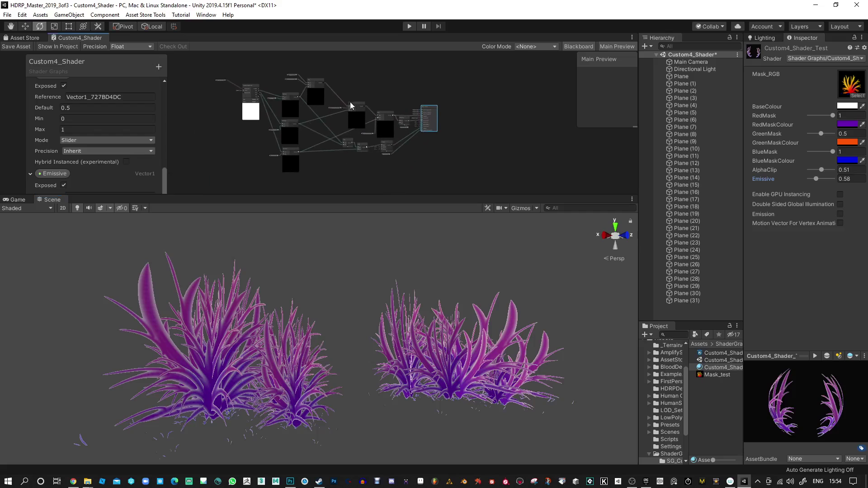
Give the shader graph area more height and duplicate the Custom4_Shader_Test material
{"action": "left_click_drag", "start_coordinate": [369, 196], "coordinate": [370, 230]}
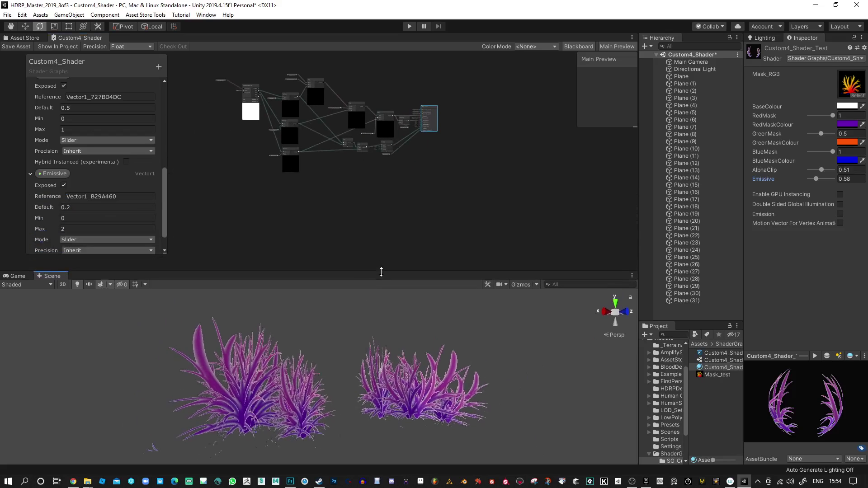
{"action": "left_click", "coordinate": [723, 375]}
{"action": "left_click", "coordinate": [725, 368]}
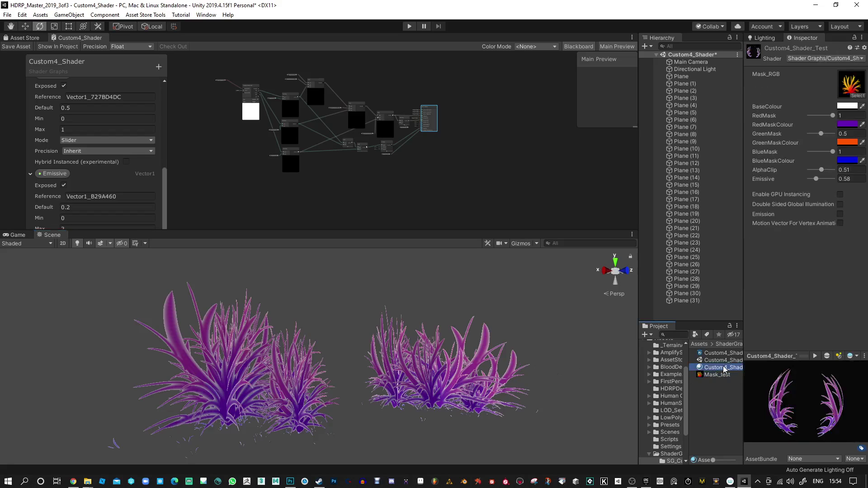
{"action": "key", "text": "ctrl+d"}
{"action": "left_click", "coordinate": [723, 375]}
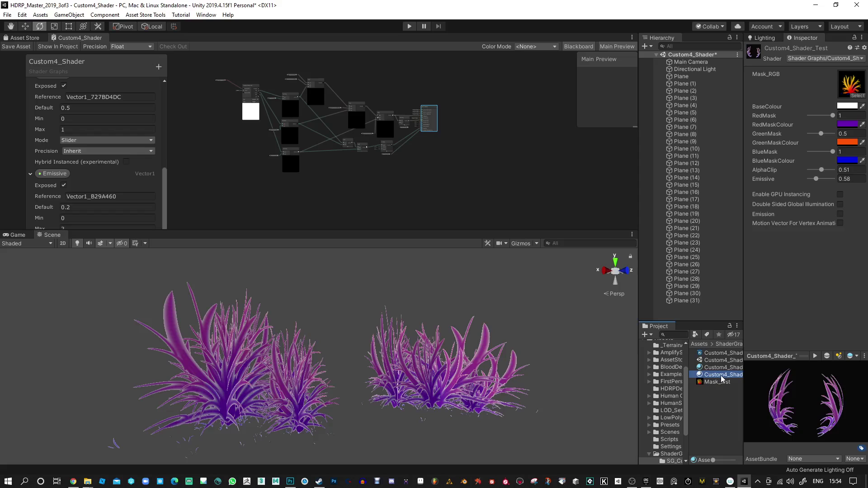
Select the planes of one plant cluster without the Directional Light and assign them the Custom4_Shader_Test 1 material
{"action": "left_click_drag", "start_coordinate": [407, 361], "coordinate": [488, 453], "text": "alt"}
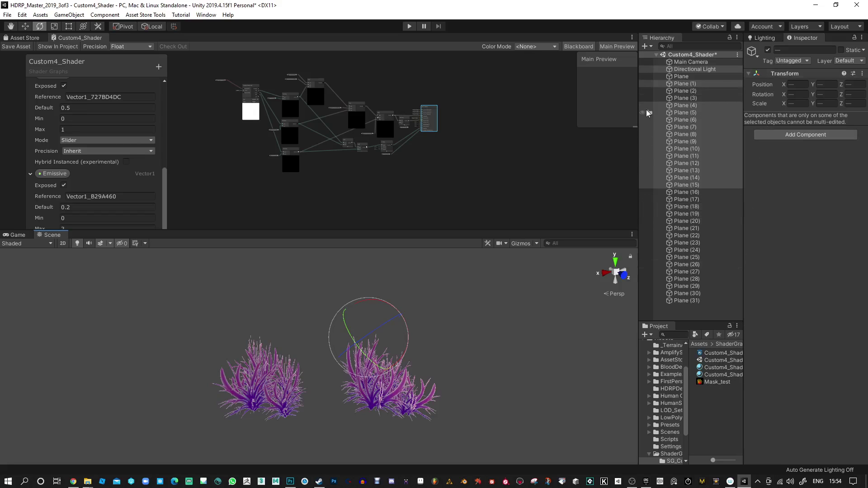
{"action": "left_click_drag", "start_coordinate": [641, 113], "coordinate": [566, 113]}
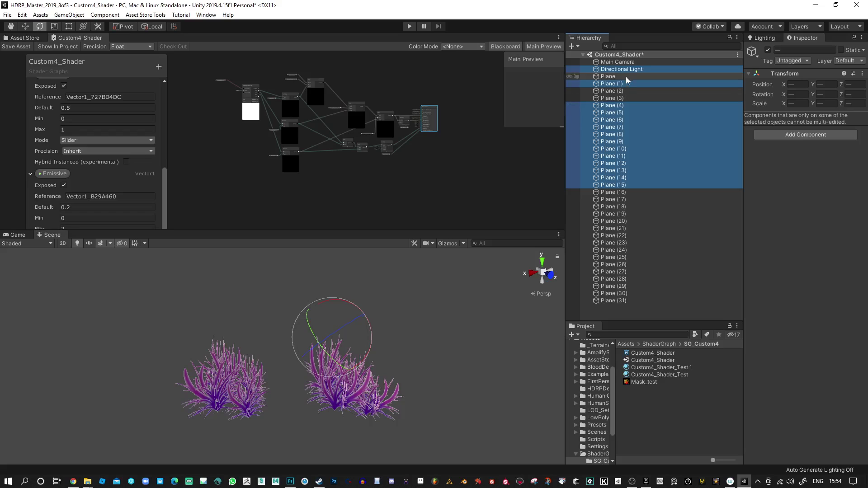
{"action": "left_click", "coordinate": [623, 69], "text": "ctrl"}
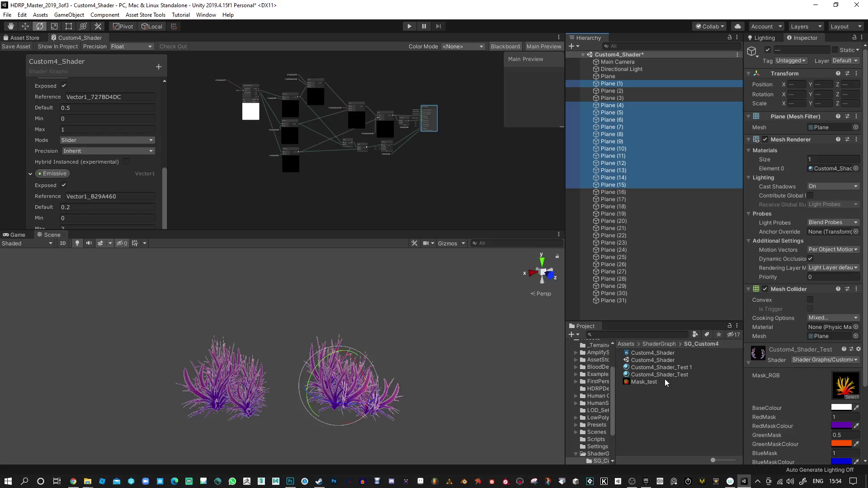
{"action": "left_click_drag", "start_coordinate": [728, 336], "coordinate": [834, 169]}
On Custom4_Shader_Test 1, set RedMaskColour to dark plum (22091B) and GreenMaskColour to red (FF0E00)
{"action": "left_click", "coordinate": [676, 367]}
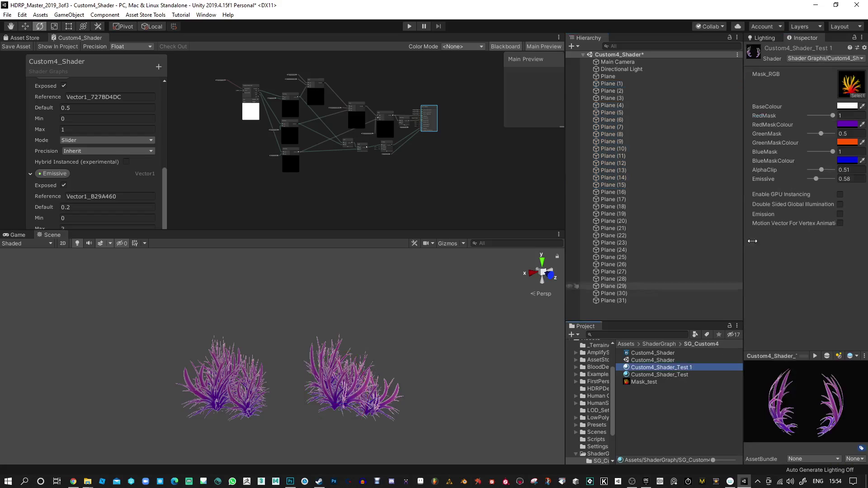
{"action": "left_click", "coordinate": [847, 125]}
{"action": "mouse_move", "coordinate": [618, 205]}
{"action": "left_mouse_down"}
{"action": "mouse_move", "coordinate": [601, 206]}
{"action": "mouse_move", "coordinate": [621, 220]}
{"action": "left_mouse_up"}
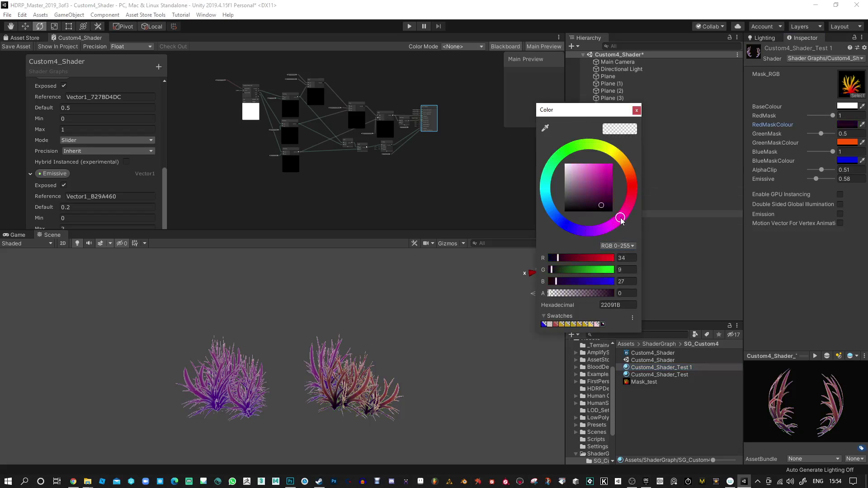
{"action": "left_click", "coordinate": [636, 111]}
{"action": "left_click", "coordinate": [846, 143]}
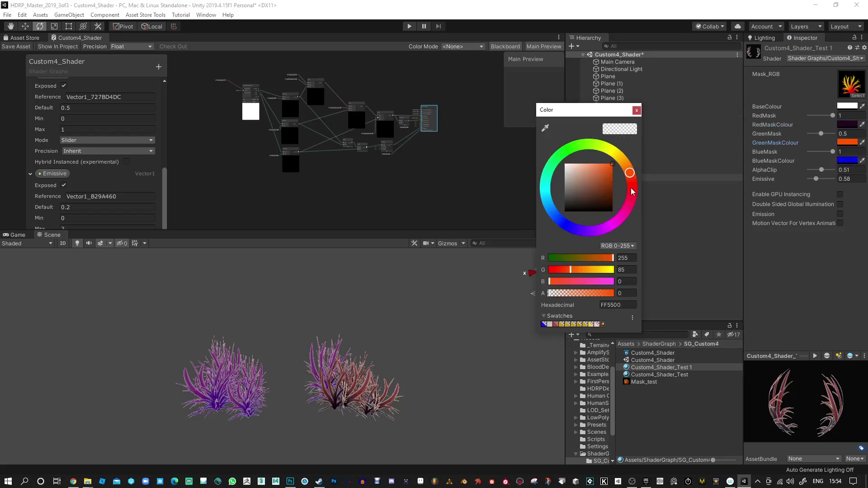
{"action": "left_click_drag", "start_coordinate": [632, 191], "coordinate": [631, 186]}
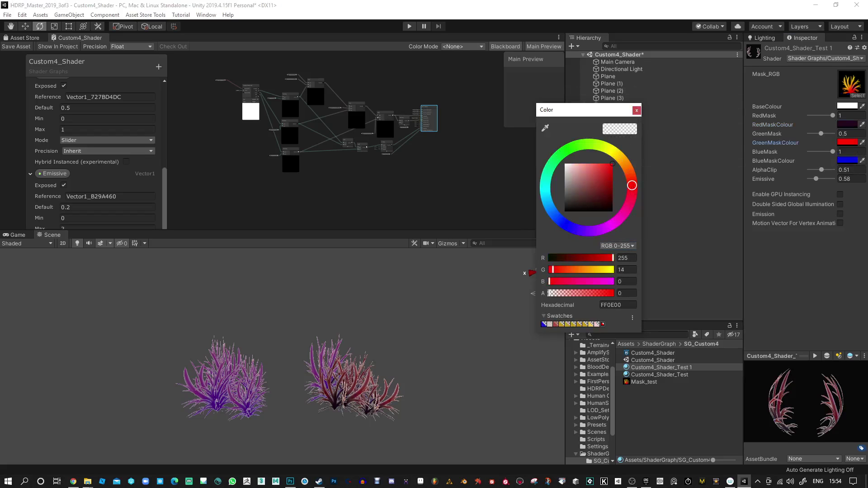
{"action": "left_click", "coordinate": [637, 110]}
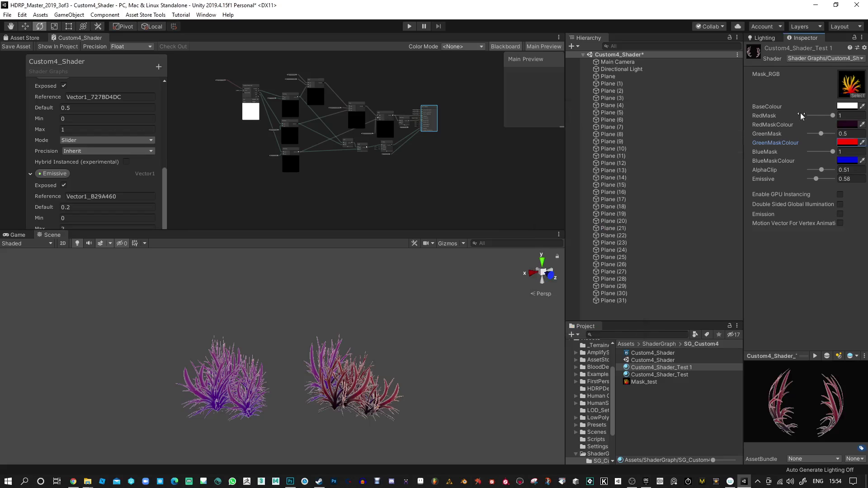
Set the BaseColour of Custom4_Shader_Test 1 to red (E30000) and compare both plant clusters
{"action": "left_click", "coordinate": [846, 106]}
{"action": "left_click_drag", "start_coordinate": [582, 172], "coordinate": [613, 169]}
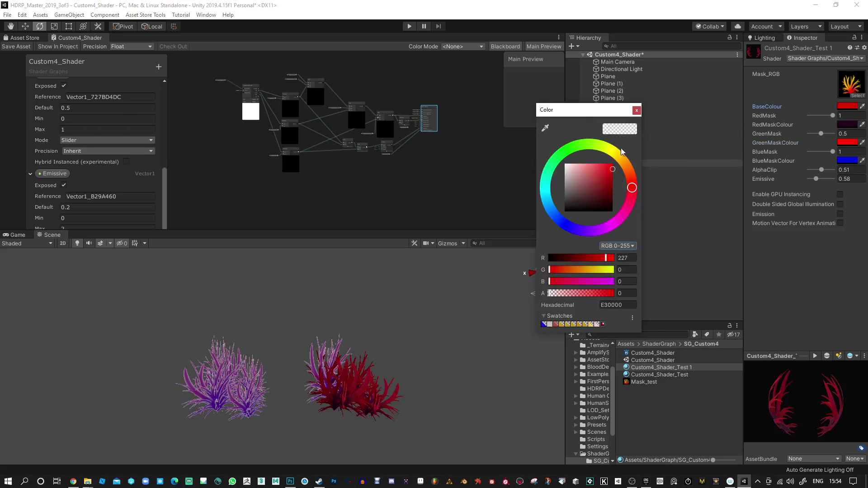
{"action": "left_click", "coordinate": [637, 111]}
{"action": "left_click_drag", "start_coordinate": [375, 346], "coordinate": [659, 285], "text": "alt"}
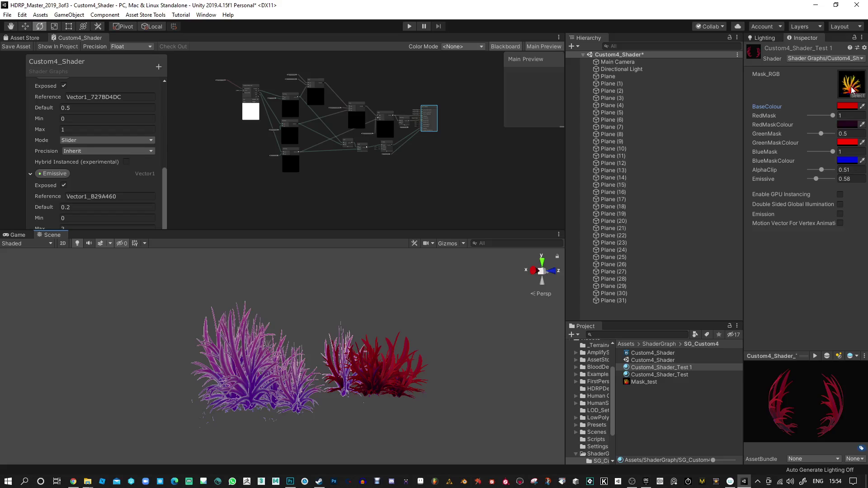
{"action": "left_click_drag", "start_coordinate": [517, 321], "coordinate": [380, 354], "text": "alt"}
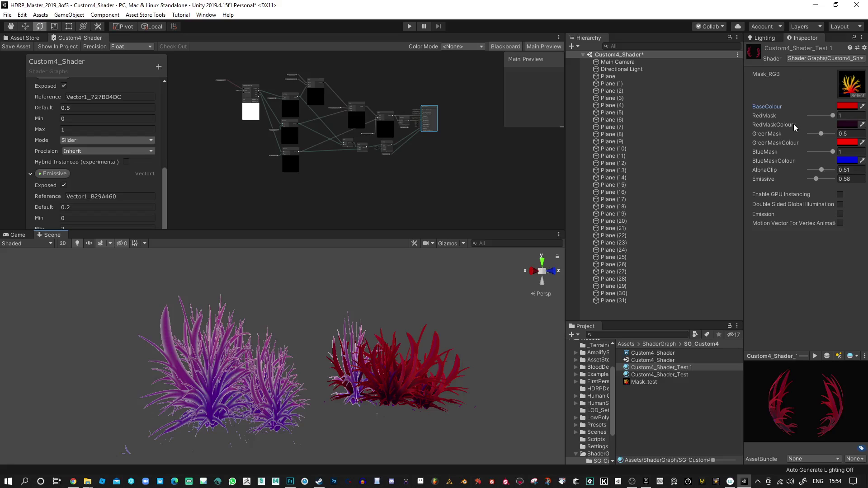
Try magenta (B3008D) as the BaseColour of Custom4_Shader_Test 1
{"action": "left_click", "coordinate": [847, 107]}
{"action": "left_click_drag", "start_coordinate": [588, 199], "coordinate": [535, 229]}
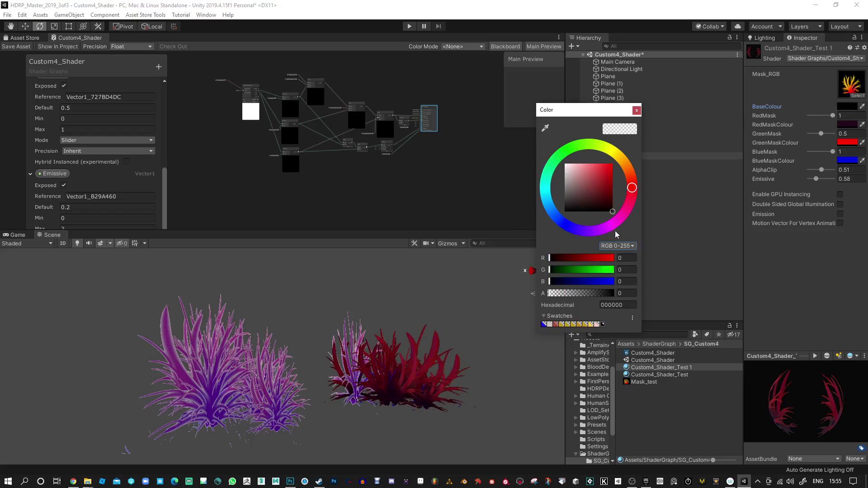
{"action": "left_click_drag", "start_coordinate": [593, 232], "coordinate": [618, 221]}
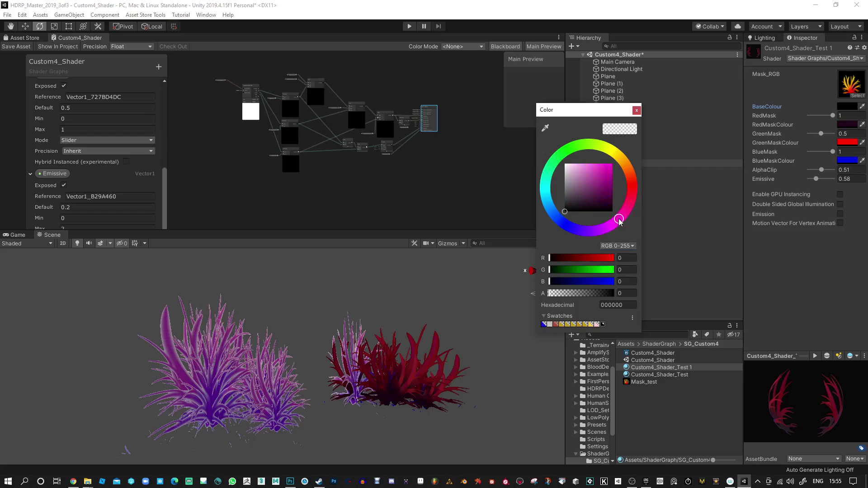
{"action": "left_click", "coordinate": [613, 188]}
{"action": "left_click_drag", "start_coordinate": [613, 188], "coordinate": [613, 178]}
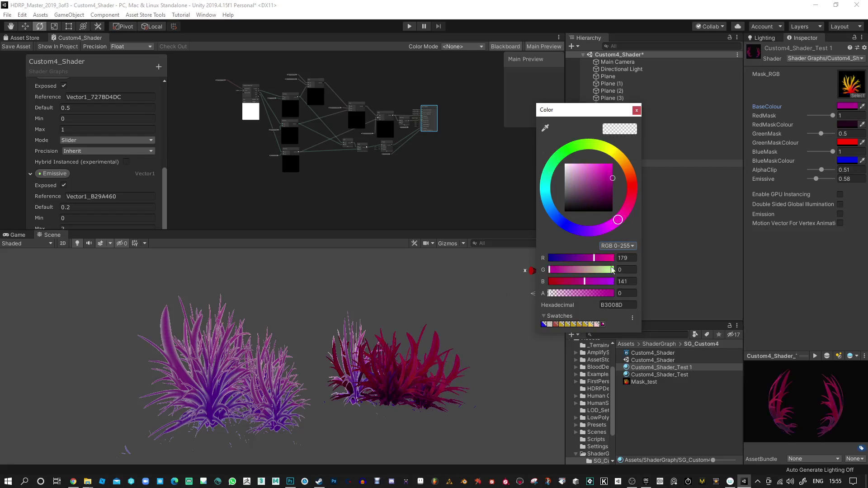
{"action": "left_click", "coordinate": [636, 110]}
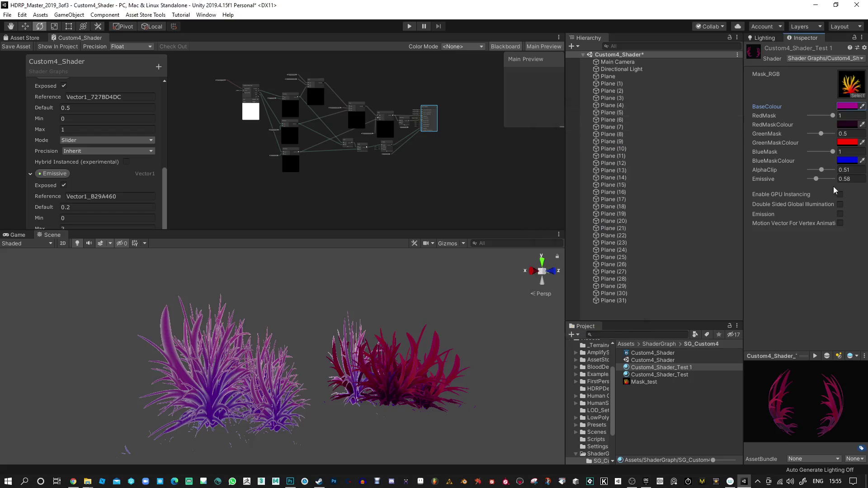
On Custom4_Shader_Test 1, set AlphaClip to 0.09 and BaseColour to muted purple (5C2951), and compare both plant clusters
{"action": "mouse_move", "coordinate": [819, 170]}
{"action": "left_mouse_down"}
{"action": "mouse_move", "coordinate": [832, 172]}
{"action": "mouse_move", "coordinate": [811, 171]}
{"action": "left_mouse_up"}
{"action": "left_click", "coordinate": [847, 105]}
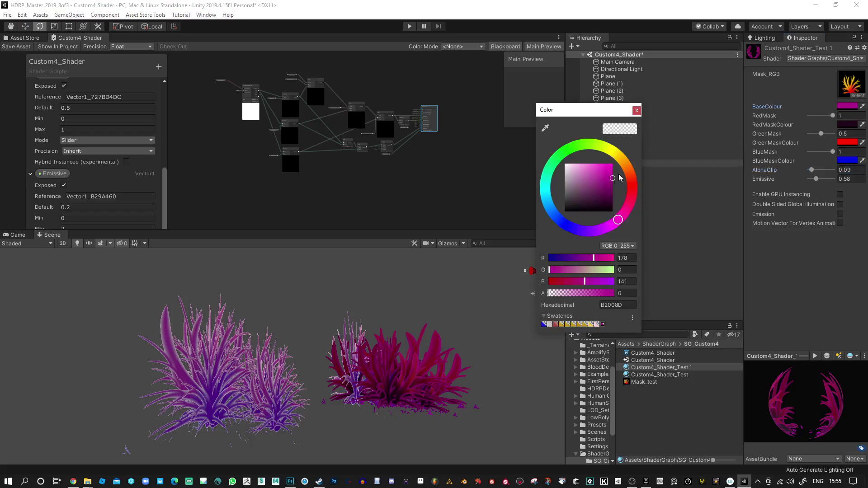
{"action": "mouse_move", "coordinate": [621, 178]}
{"action": "left_mouse_down"}
{"action": "mouse_move", "coordinate": [592, 176]}
{"action": "mouse_move", "coordinate": [574, 146]}
{"action": "mouse_move", "coordinate": [593, 198]}
{"action": "left_mouse_up"}
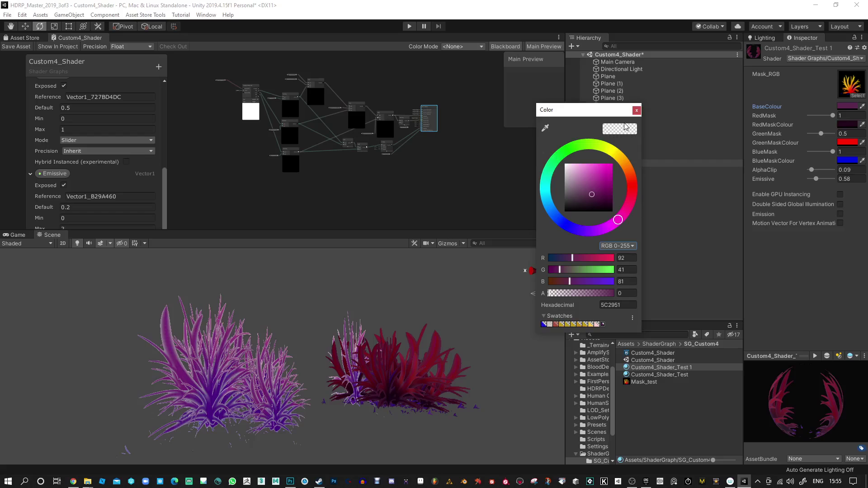
{"action": "left_click", "coordinate": [636, 111]}
{"action": "left_click_drag", "start_coordinate": [479, 343], "coordinate": [346, 352], "text": "alt"}
{"action": "scroll", "coordinate": [315, 137], "scroll_direction": "up", "scroll_amount": 1}
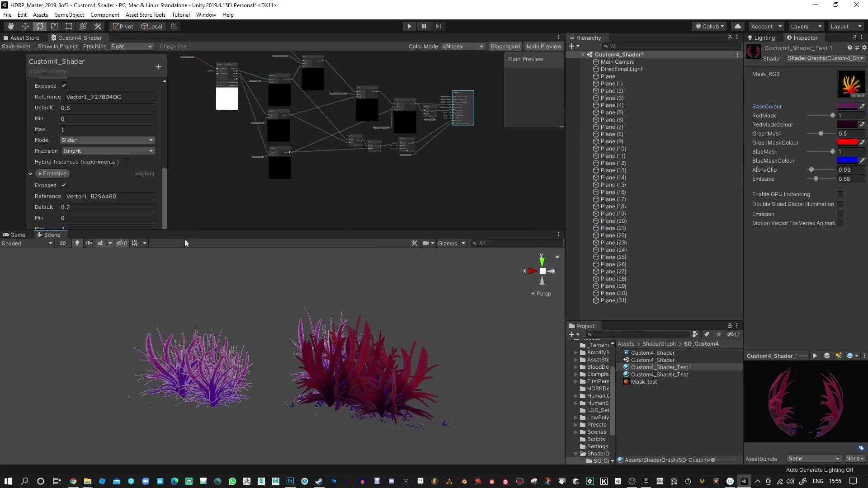
Enlarge the shader graph area above the scene and examine the mask nodes of Custom4_Shader up close
{"action": "left_click_drag", "start_coordinate": [201, 232], "coordinate": [200, 326]}
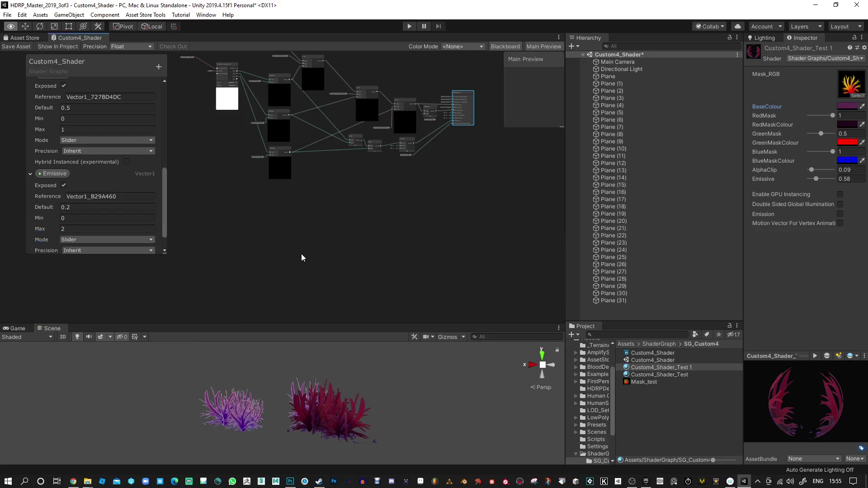
{"action": "scroll", "coordinate": [300, 184], "scroll_direction": "up", "scroll_amount": 2}
{"action": "middle_click_drag", "start_coordinate": [300, 183], "coordinate": [324, 272]}
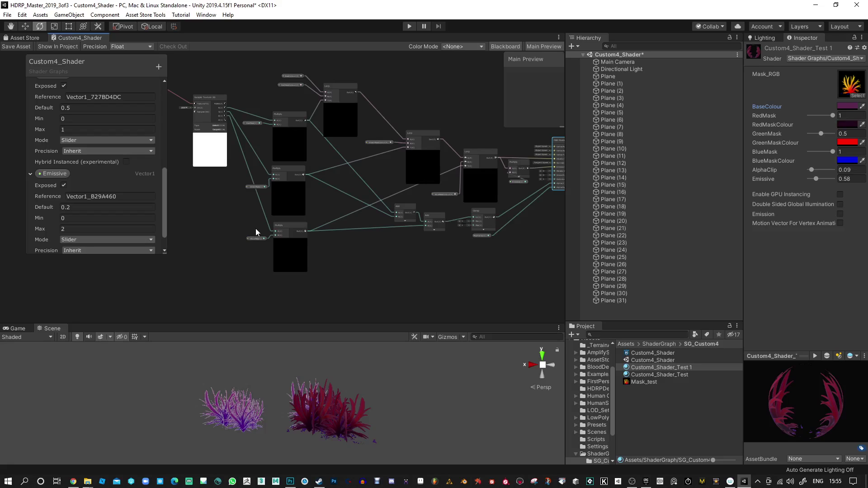
{"action": "left_click_drag", "start_coordinate": [256, 228], "coordinate": [274, 231]}
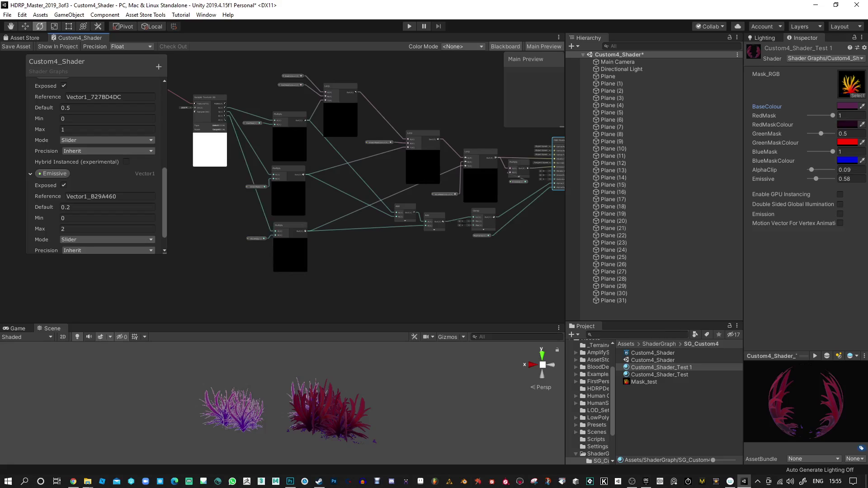